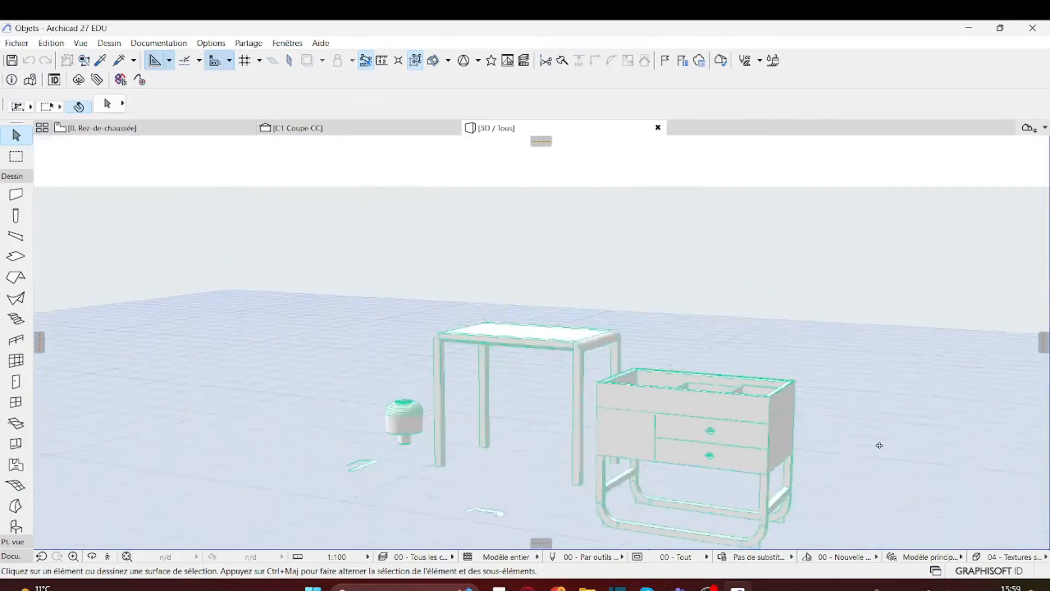
Examine the furniture models in 3D alongside the lamp and coffee table reference photos.
{"action": "left_click_drag", "start_coordinate": [879, 441], "coordinate": [447, 420]}
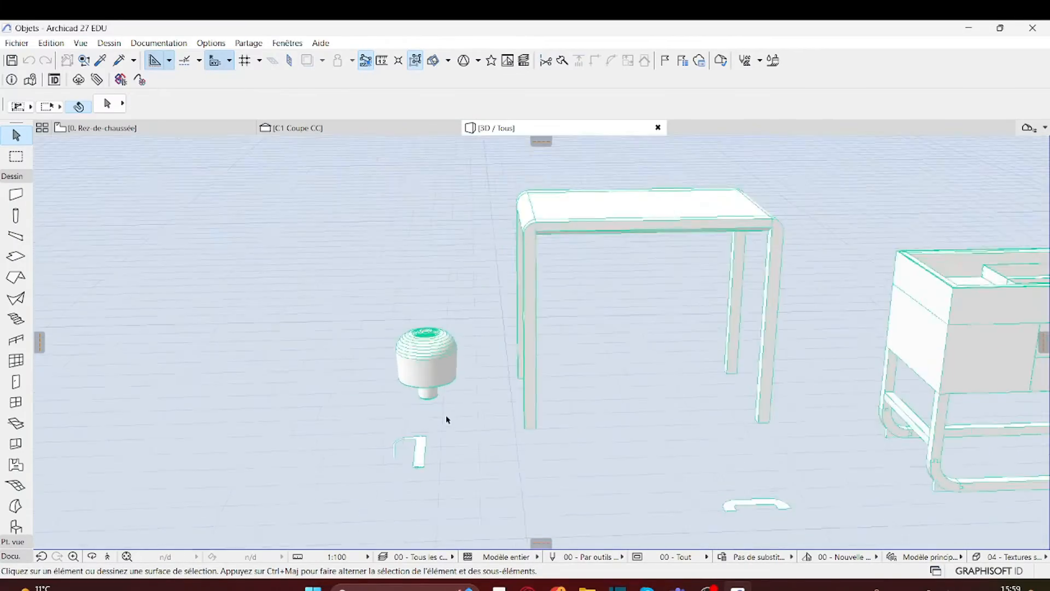
{"action": "scroll", "coordinate": [447, 420], "scroll_direction": "up", "scroll_amount": 3}
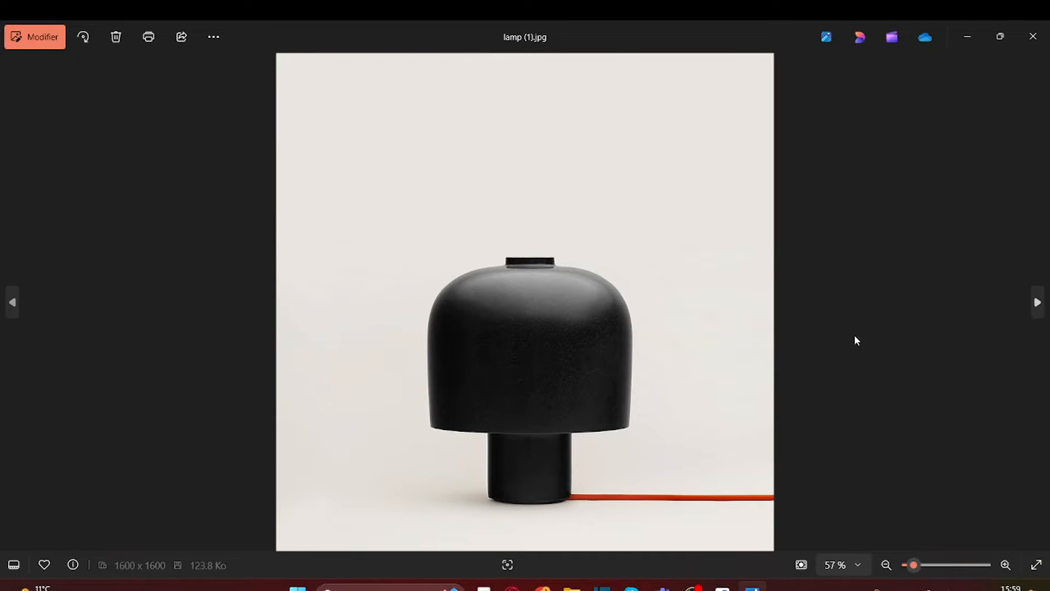
{"action": "left_click", "coordinate": [1033, 36]}
{"action": "middle_click_drag", "start_coordinate": [530, 529], "coordinate": [357, 453]}
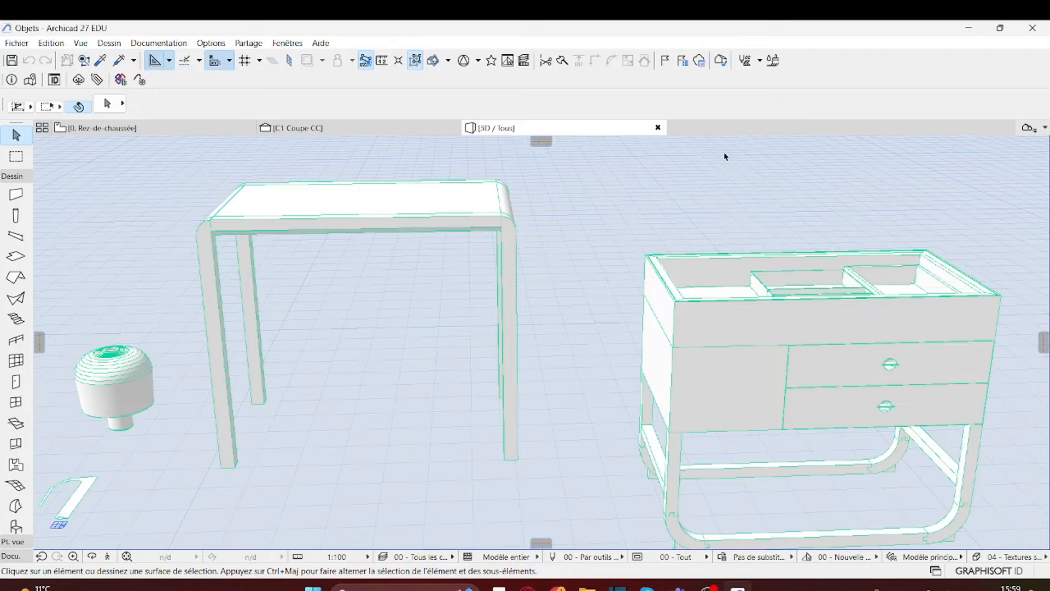
{"action": "middle_click_drag", "start_coordinate": [677, 437], "coordinate": [614, 533], "text": "shift"}
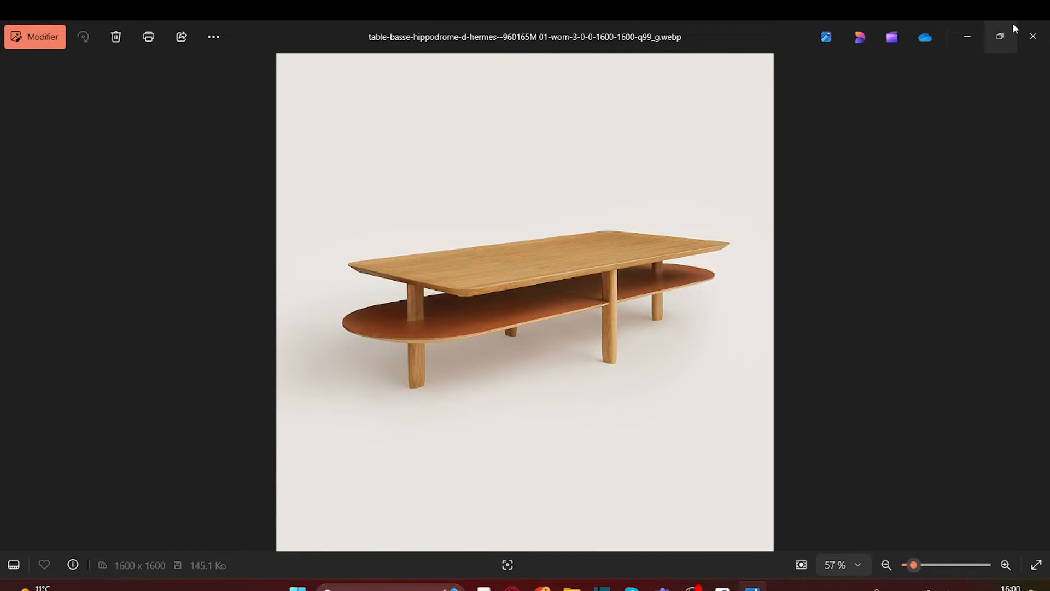
{"action": "left_click", "coordinate": [1026, 30]}
{"action": "middle_click_drag", "start_coordinate": [476, 522], "coordinate": [370, 465], "text": "shift"}
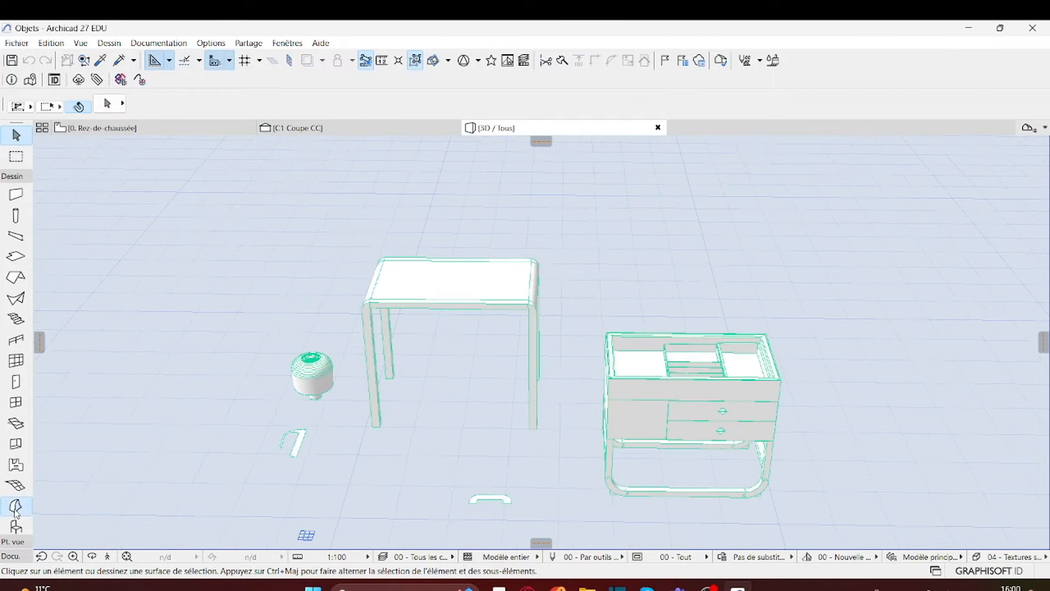
Examine the lamp model and its flat half-profile in the 3D view.
{"action": "left_click", "coordinate": [15, 508]}
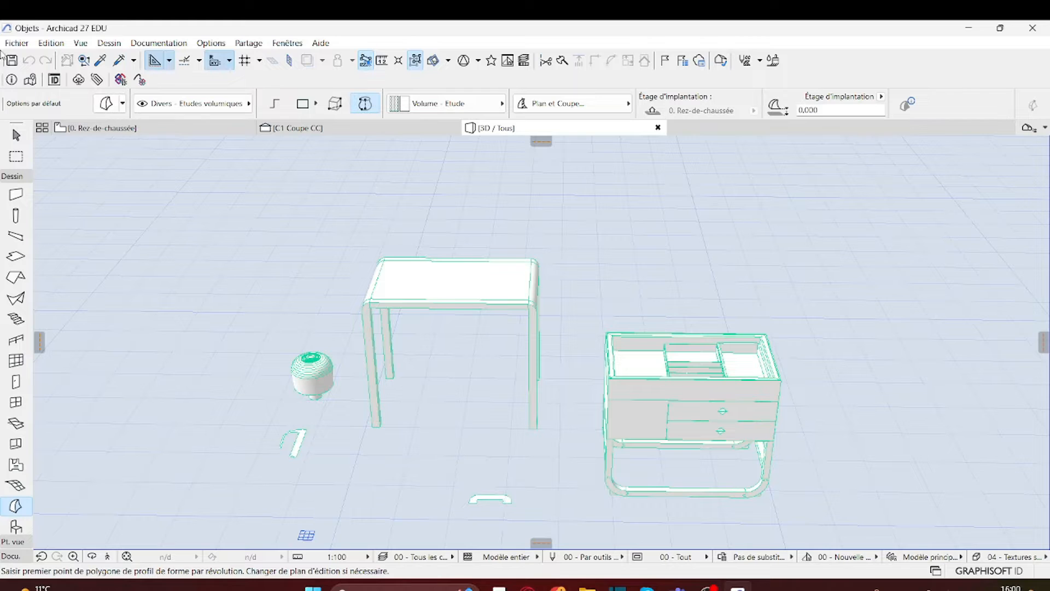
{"action": "left_click", "coordinate": [15, 134]}
{"action": "scroll", "coordinate": [518, 398], "scroll_direction": "up", "scroll_amount": 5}
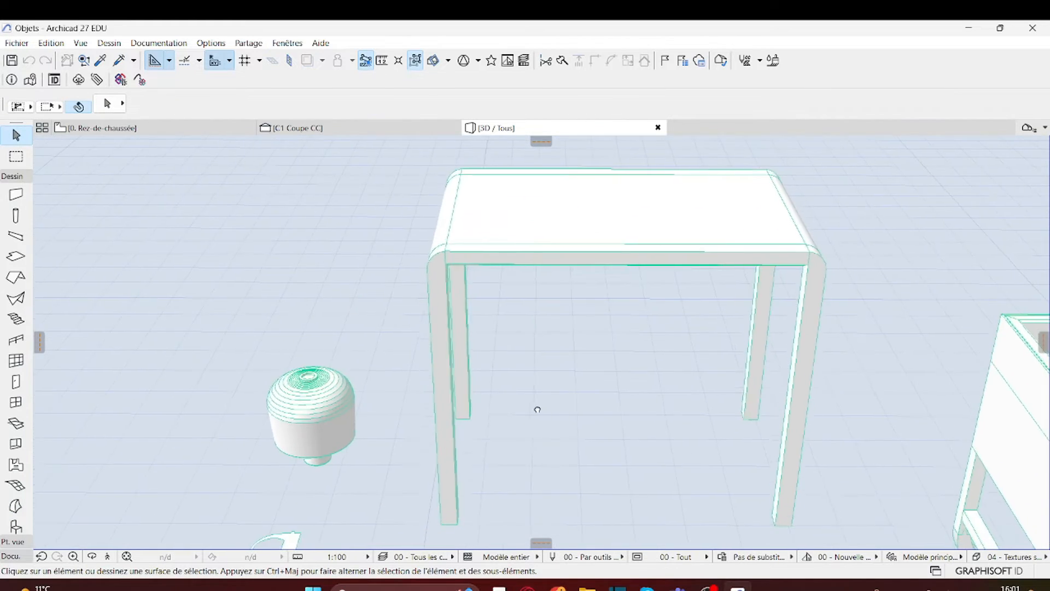
{"action": "middle_click_drag", "start_coordinate": [537, 409], "coordinate": [428, 358]}
{"action": "middle_click_drag", "start_coordinate": [426, 297], "coordinate": [485, 352], "text": "shift"}
{"action": "scroll", "coordinate": [485, 351], "scroll_direction": "down", "scroll_amount": 3}
{"action": "scroll", "coordinate": [486, 351], "scroll_direction": "up", "scroll_amount": 2}
{"action": "scroll", "coordinate": [486, 351], "scroll_direction": "up", "scroll_amount": 5}
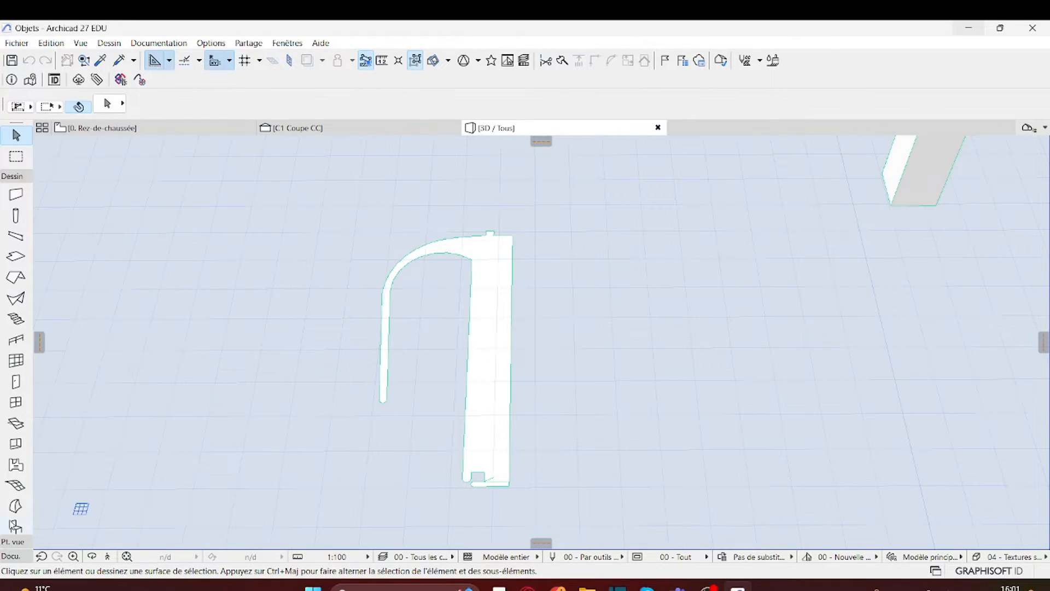
Activate the Morph tool and open the Rez-de-chaussée floor plan at the lamp's half-profile.
{"action": "left_click", "coordinate": [15, 506]}
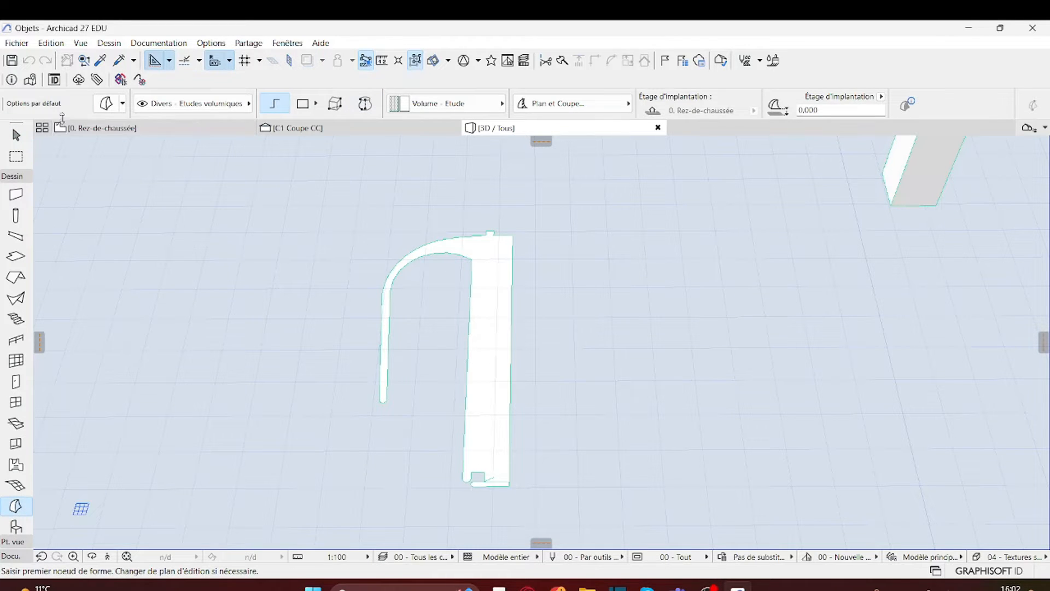
{"action": "left_click", "coordinate": [96, 128]}
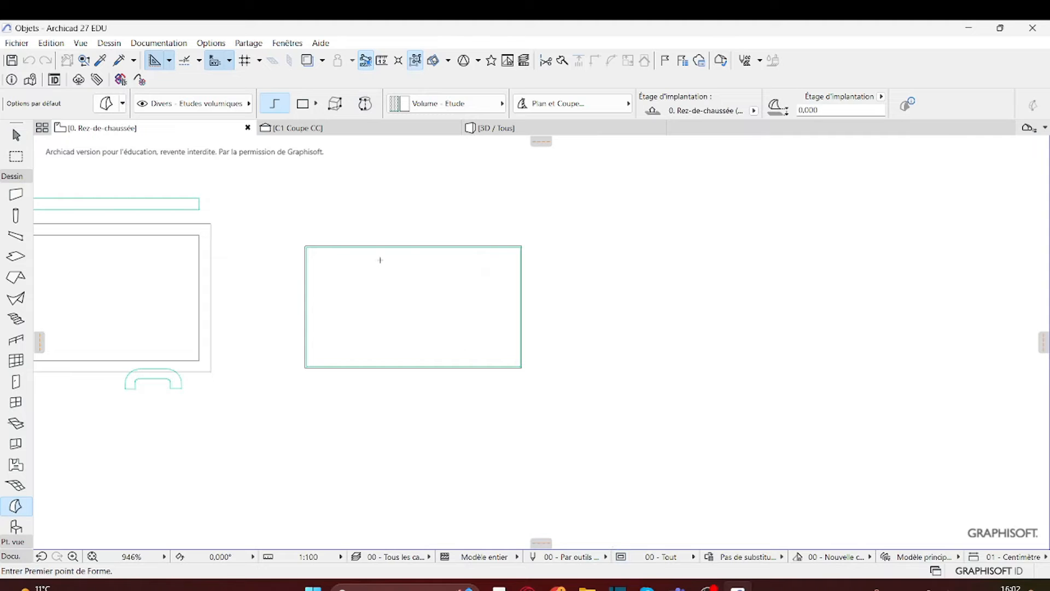
{"action": "scroll", "coordinate": [644, 467], "scroll_direction": "down", "scroll_amount": 6}
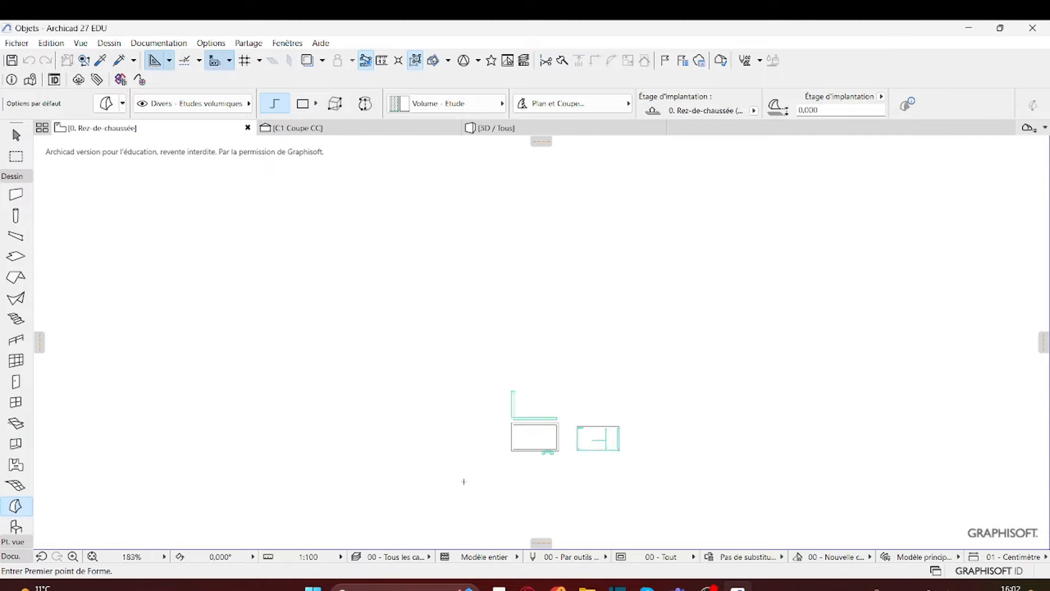
{"action": "scroll", "coordinate": [464, 481], "scroll_direction": "up", "scroll_amount": 10}
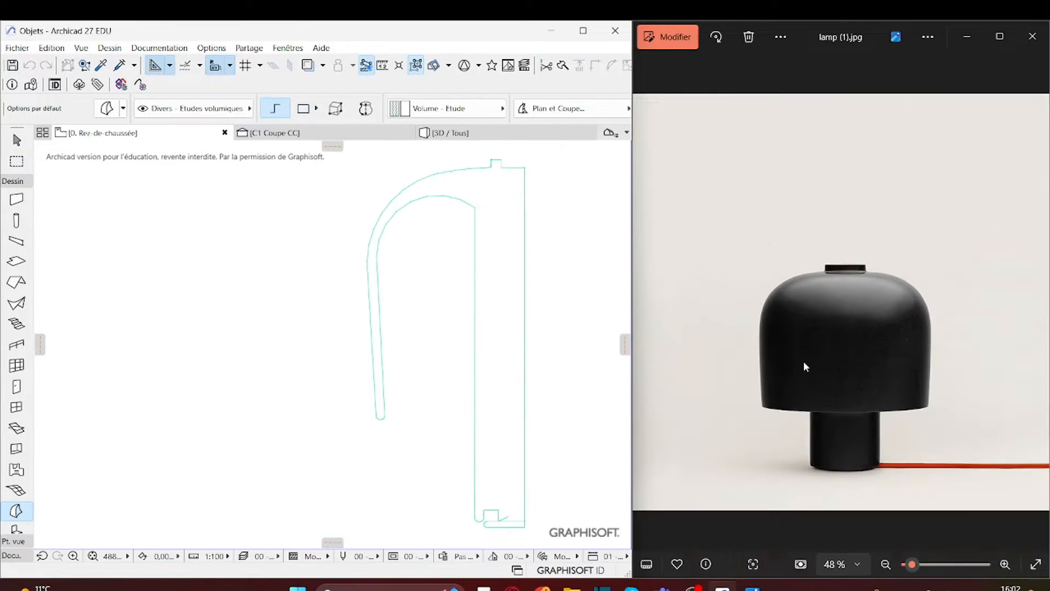
Examine the contours of the lampshade, cap and base in the lamp reference photo.
{"action": "scroll", "coordinate": [804, 366], "scroll_direction": "up", "scroll_amount": 5}
{"action": "scroll", "coordinate": [738, 330], "scroll_direction": "down", "scroll_amount": 3}
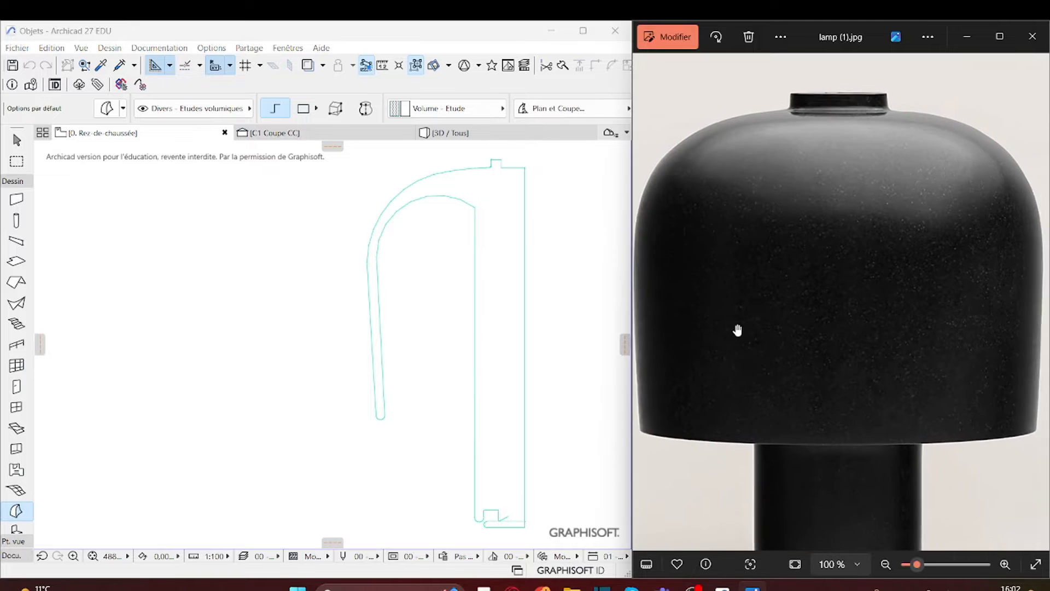
{"action": "scroll", "coordinate": [738, 329], "scroll_direction": "down", "scroll_amount": 2}
{"action": "scroll", "coordinate": [738, 331], "scroll_direction": "up", "scroll_amount": 1}
{"action": "left_click_drag", "start_coordinate": [737, 330], "coordinate": [626, 343]}
Trace the lampshade profile's rounded rim with an arc and its outer side with a straight segment, using a polygonal morph.
{"action": "mouse_move", "coordinate": [498, 401]}
{"action": "middle_mouse_down"}
{"action": "mouse_move", "coordinate": [543, 405]}
{"action": "mouse_move", "coordinate": [435, 405]}
{"action": "middle_mouse_up"}
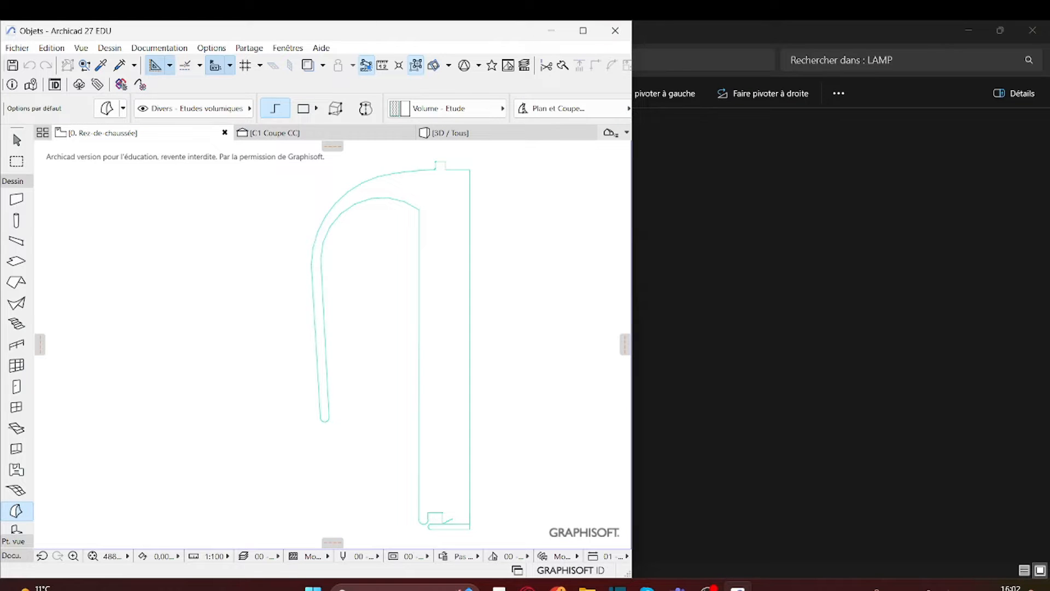
{"action": "scroll", "coordinate": [465, 536], "scroll_direction": "up", "scroll_amount": 4}
{"action": "left_click", "coordinate": [463, 526]}
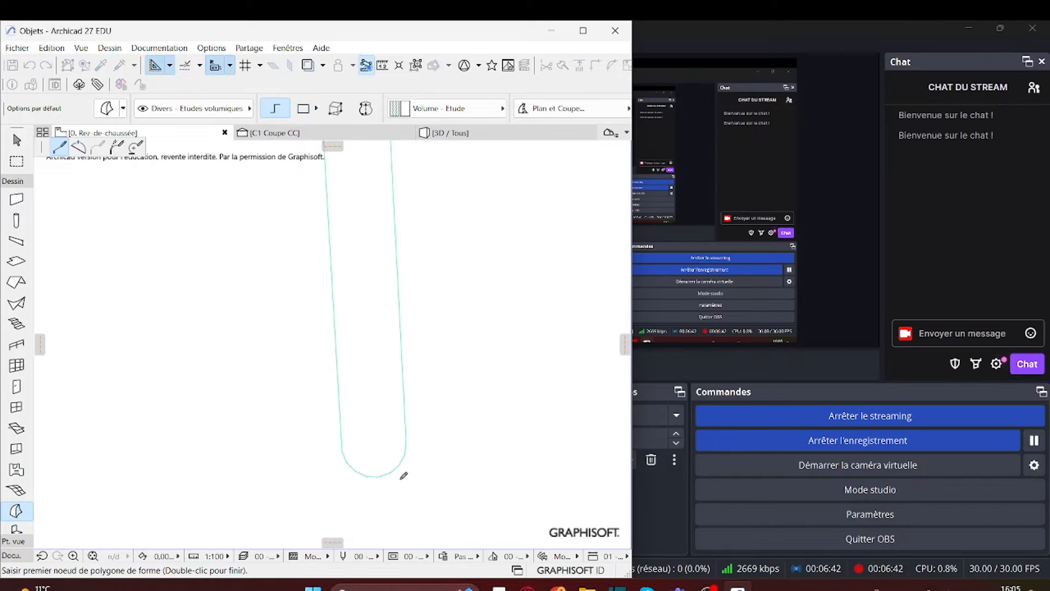
{"action": "left_click", "coordinate": [406, 440]}
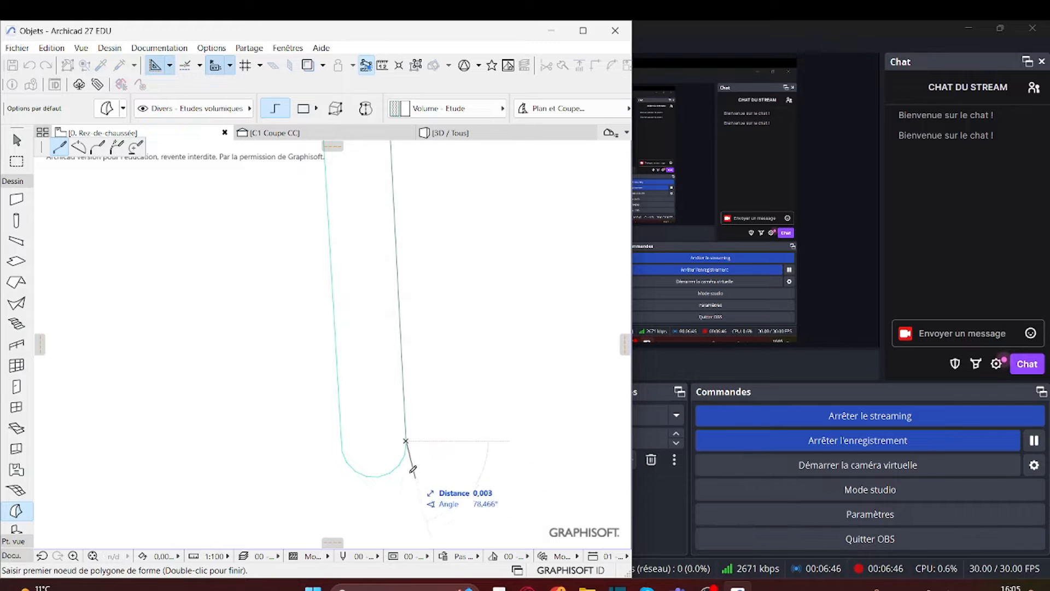
{"action": "left_click", "coordinate": [79, 146]}
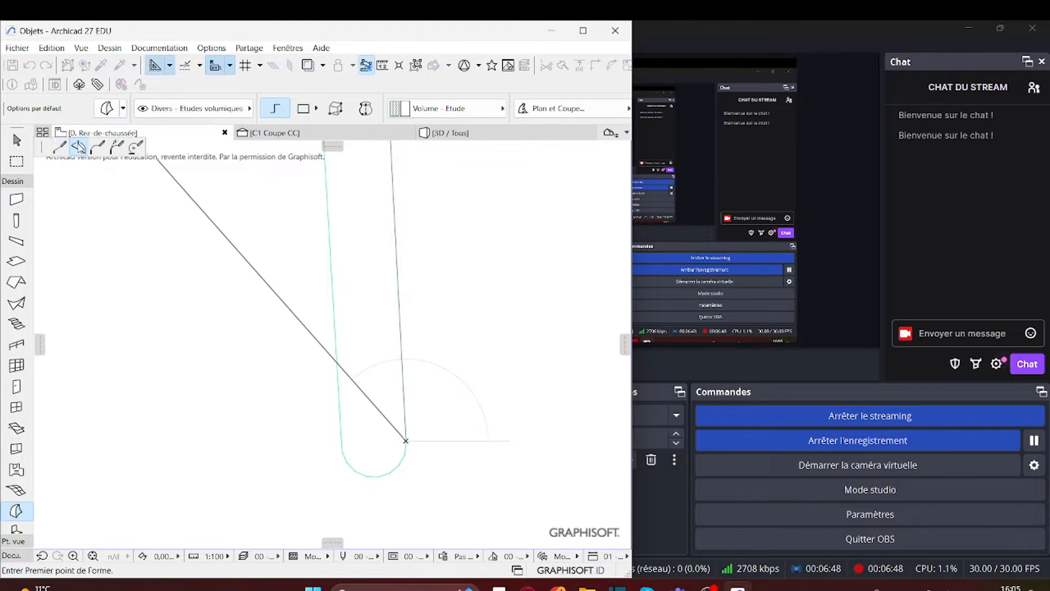
{"action": "left_click", "coordinate": [342, 442]}
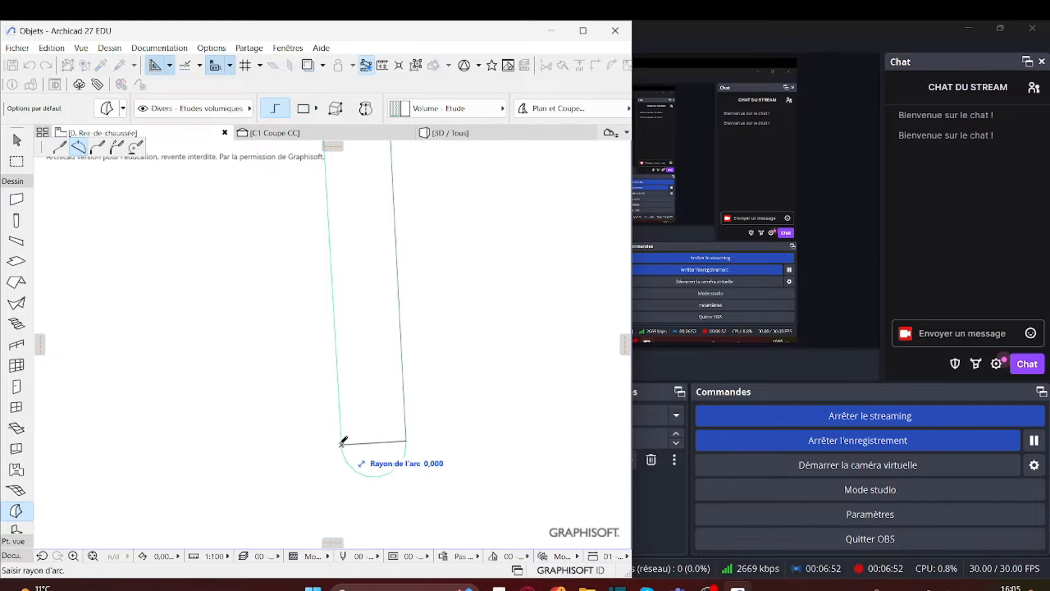
{"action": "left_click", "coordinate": [381, 474]}
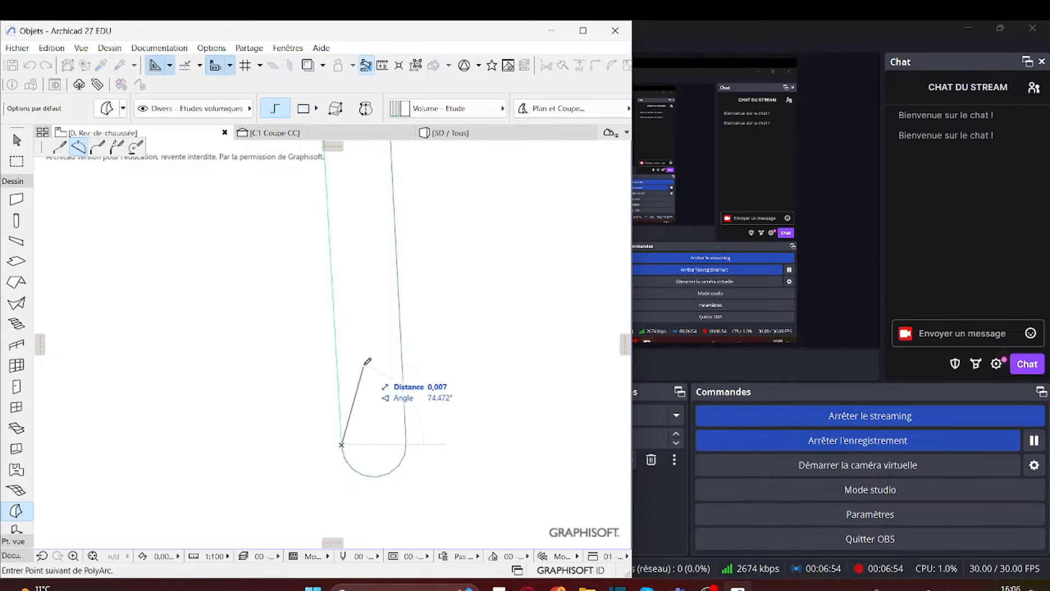
{"action": "left_click", "coordinate": [58, 148]}
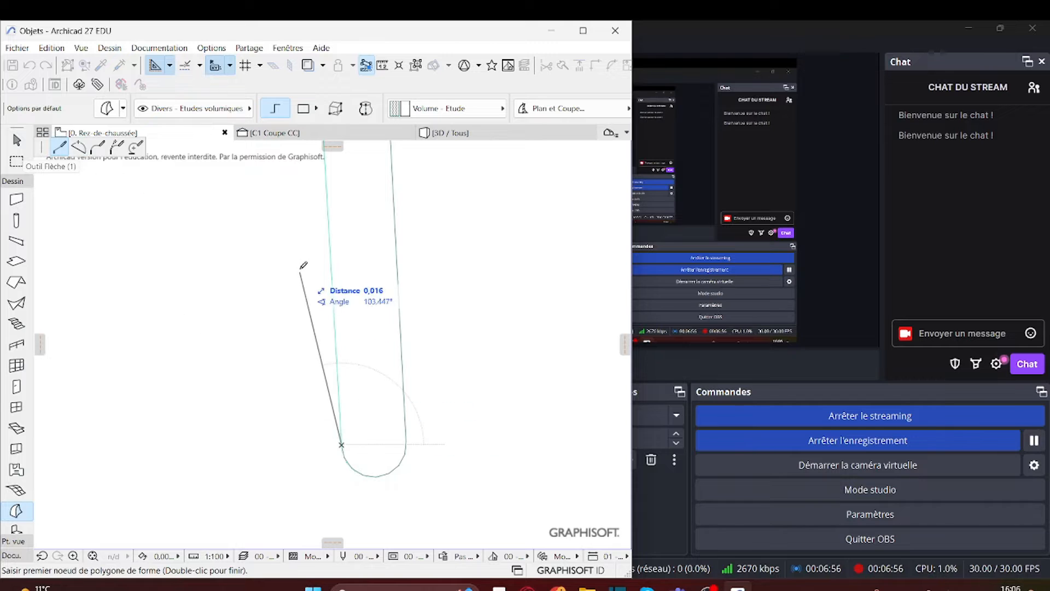
{"action": "left_click", "coordinate": [328, 213]}
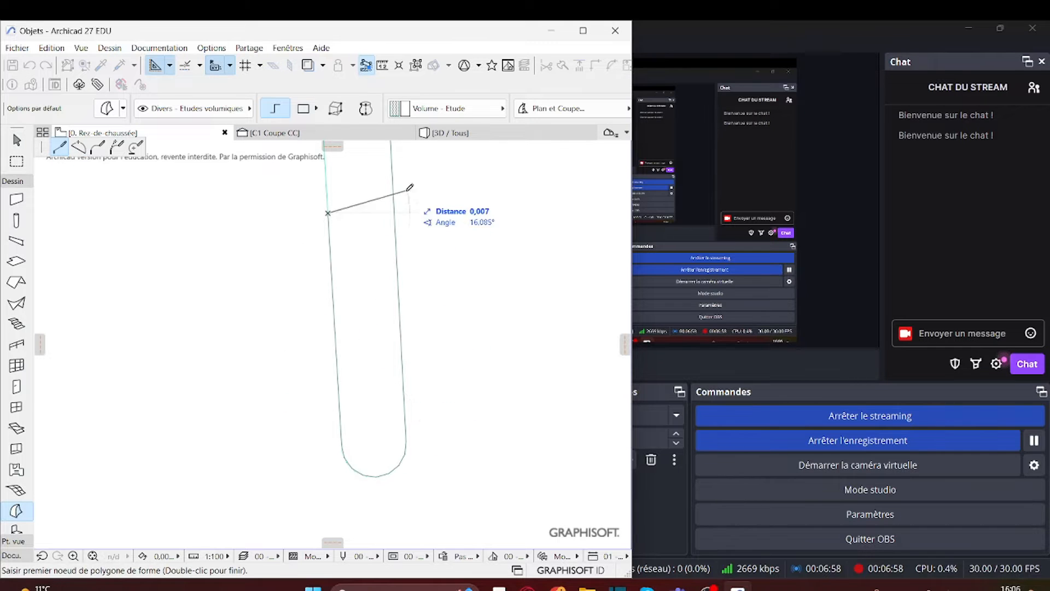
{"action": "middle_click_drag", "start_coordinate": [375, 188], "coordinate": [400, 514]}
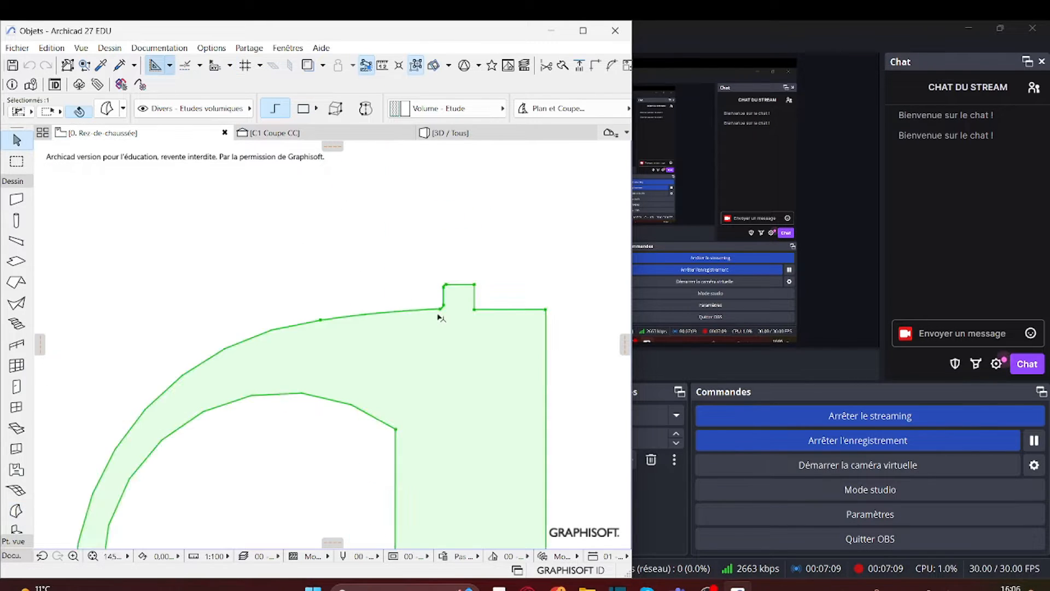
Try a 0.006 radius fillet on the inner corner at the right foot of the profile's cap, and undo it.
{"action": "scroll", "coordinate": [442, 317], "scroll_direction": "up", "scroll_amount": 6}
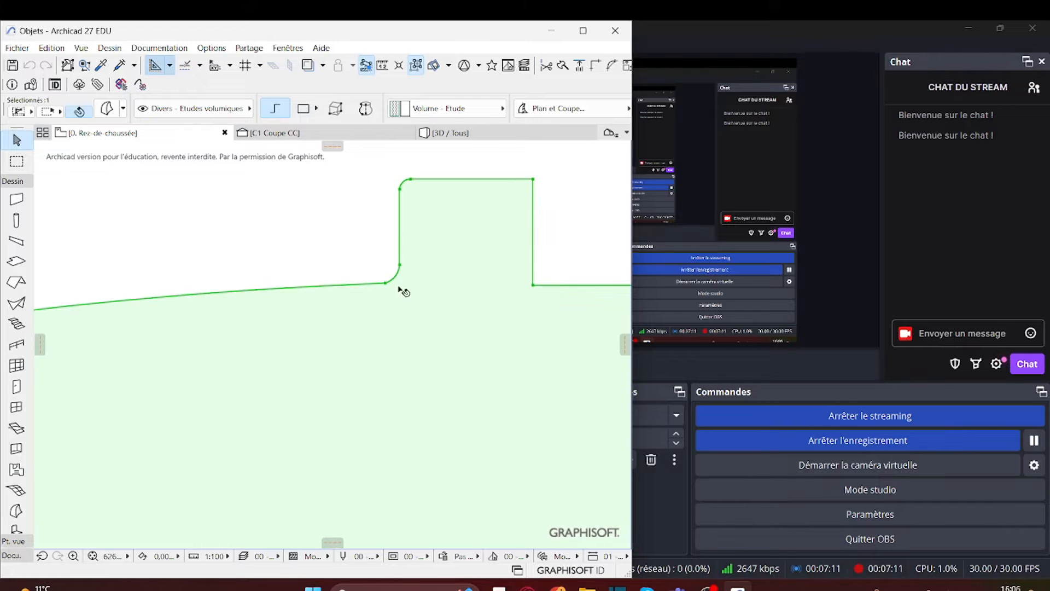
{"action": "middle_click_drag", "start_coordinate": [468, 298], "coordinate": [415, 351]}
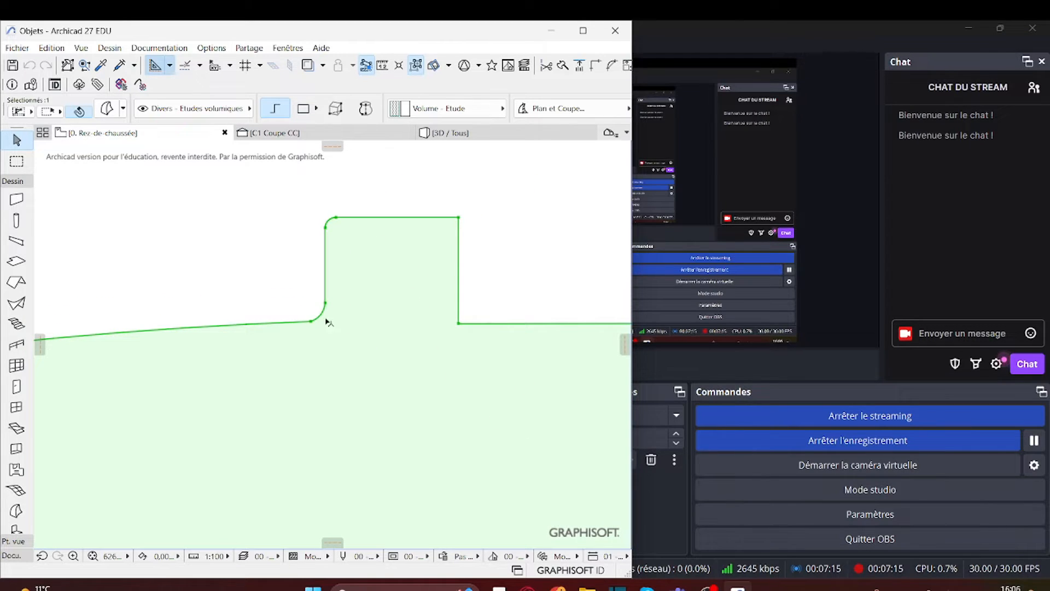
{"action": "left_click", "coordinate": [459, 324]}
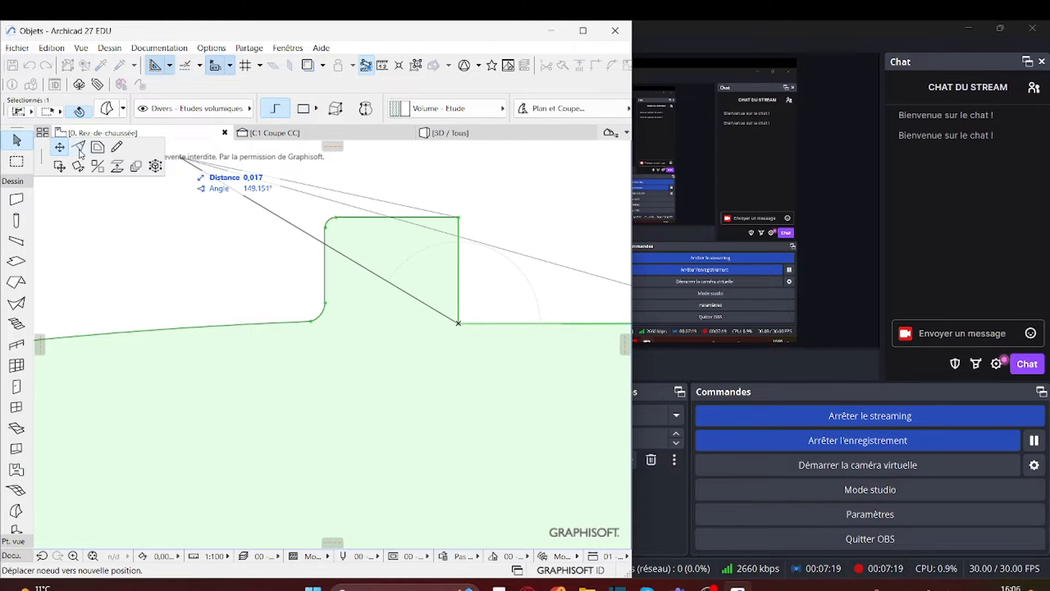
{"action": "left_click", "coordinate": [79, 148]}
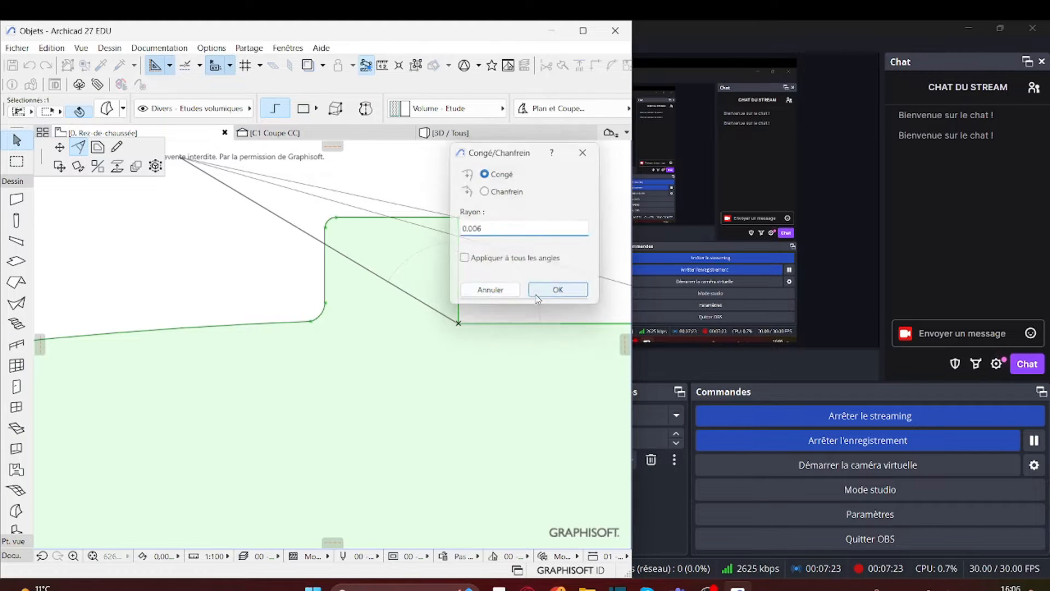
{"action": "left_click", "coordinate": [557, 290]}
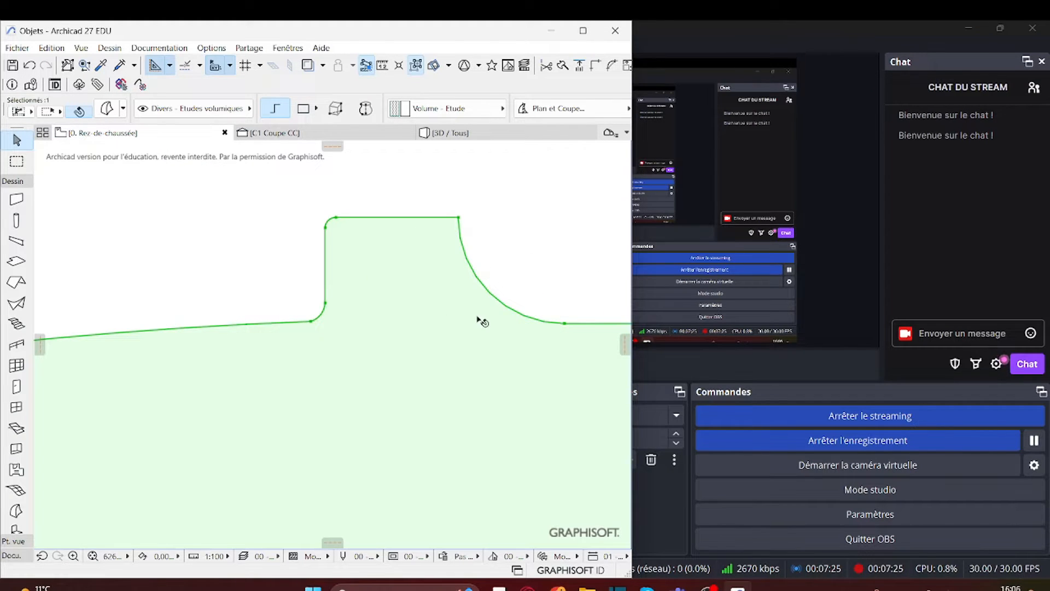
{"action": "key", "text": "ctrl+z"}
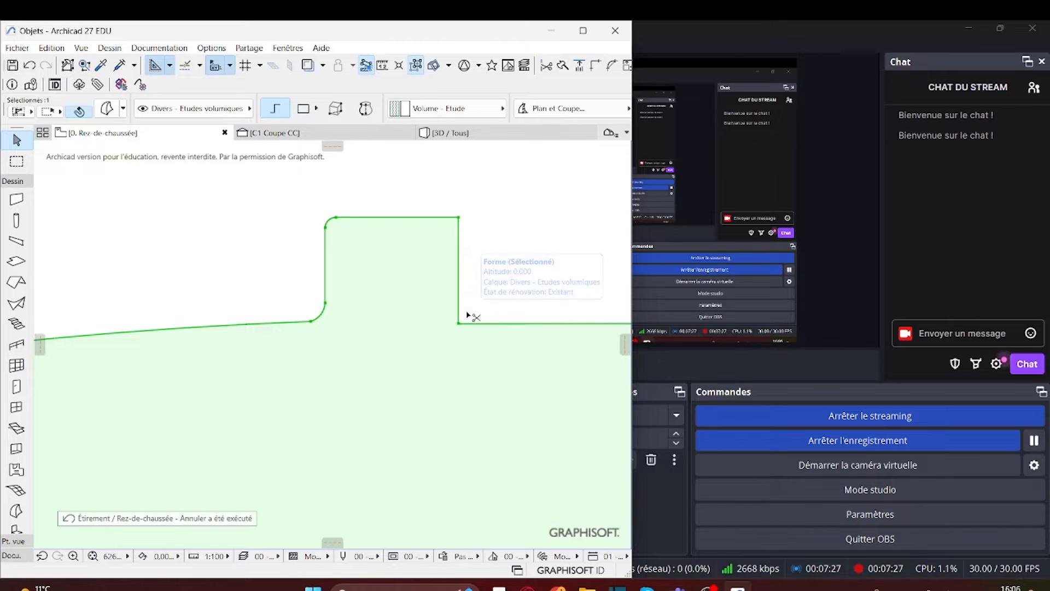
Fillet the inner corner at the right foot of the cap with a smaller radius and deselect the profile.
{"action": "left_click", "coordinate": [458, 323]}
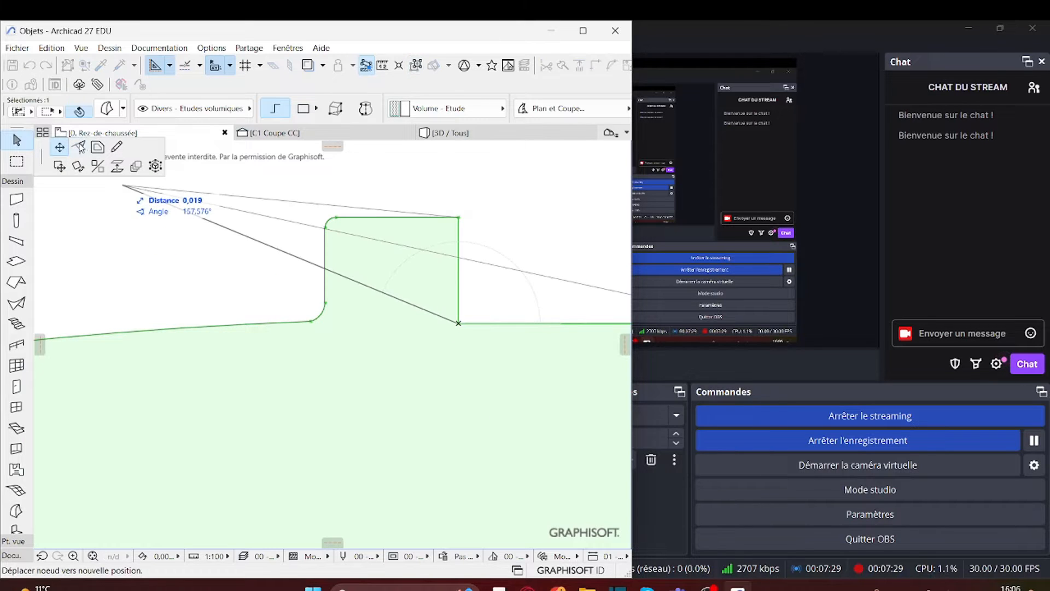
{"action": "left_click", "coordinate": [79, 147]}
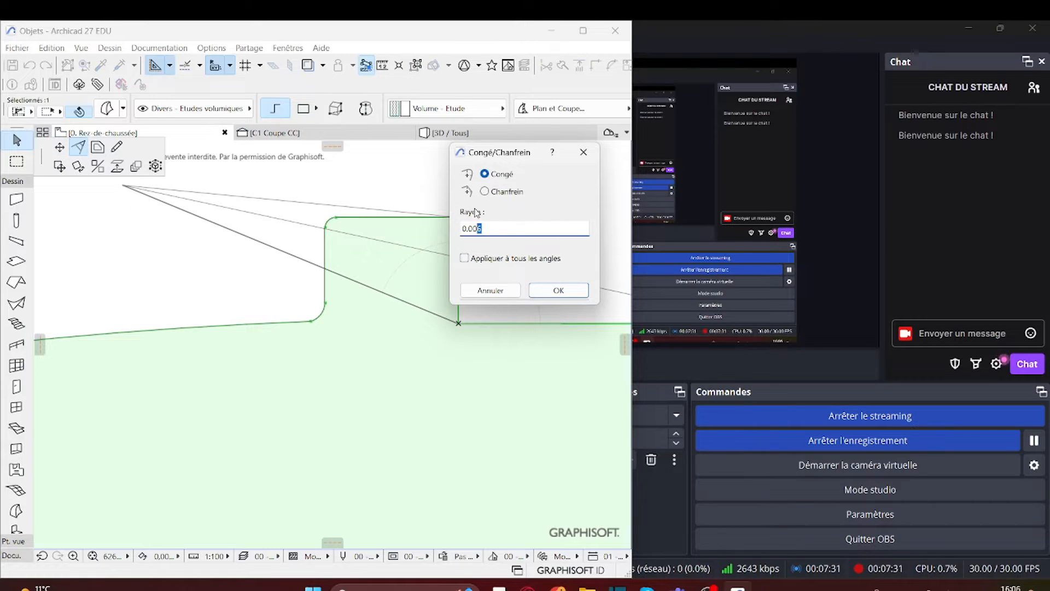
{"action": "key", "text": "Return"}
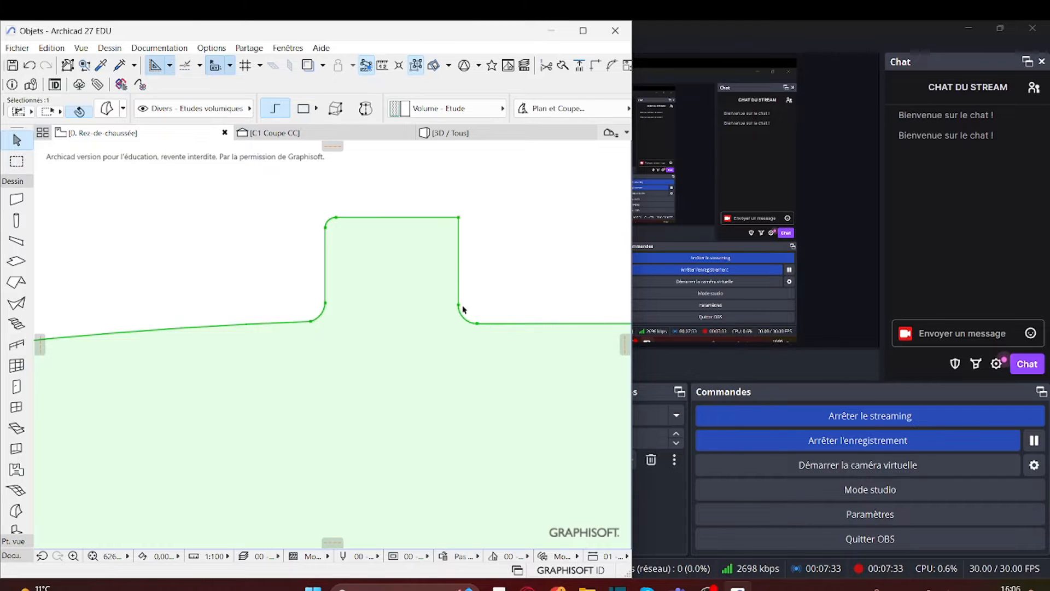
{"action": "scroll", "coordinate": [458, 323], "scroll_direction": "down", "scroll_amount": 3}
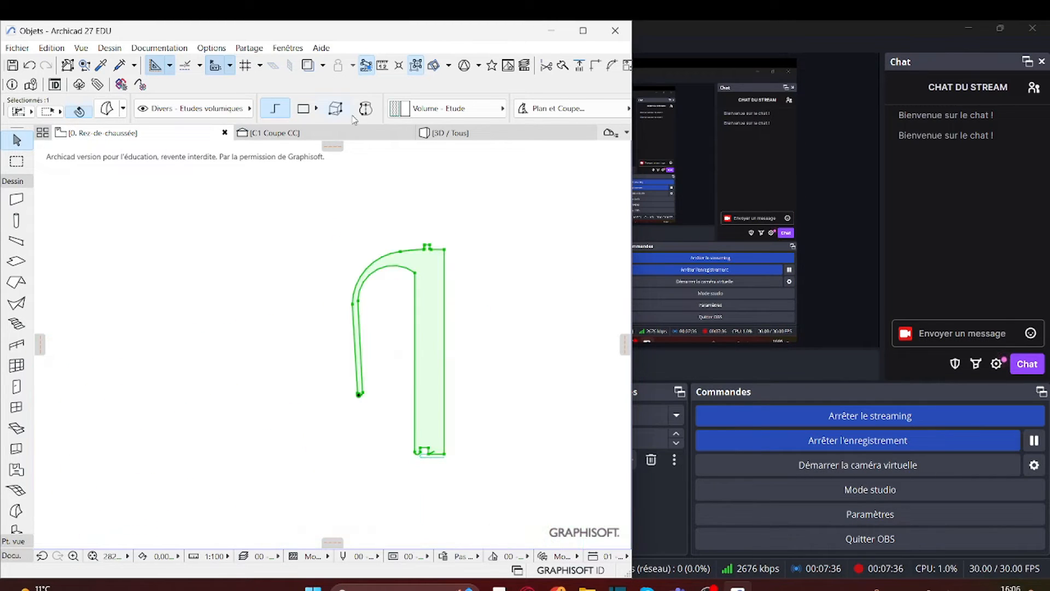
{"action": "left_click", "coordinate": [361, 241]}
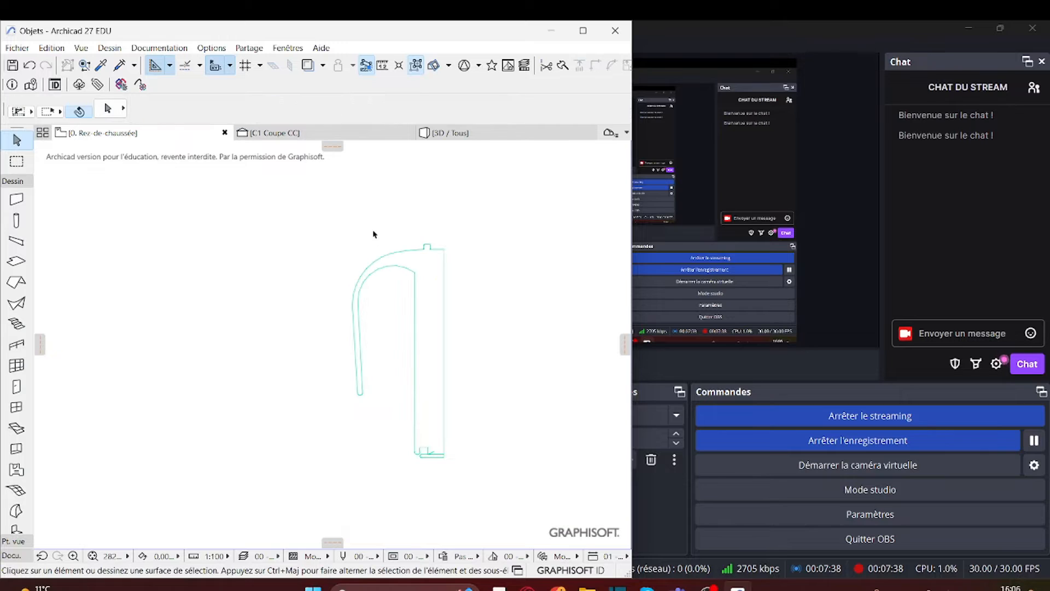
Revolve the lamp's closed half-profile 360° as a morph around a vertical axis through the bottom corner of its straight inner edge.
{"action": "left_click", "coordinate": [17, 511]}
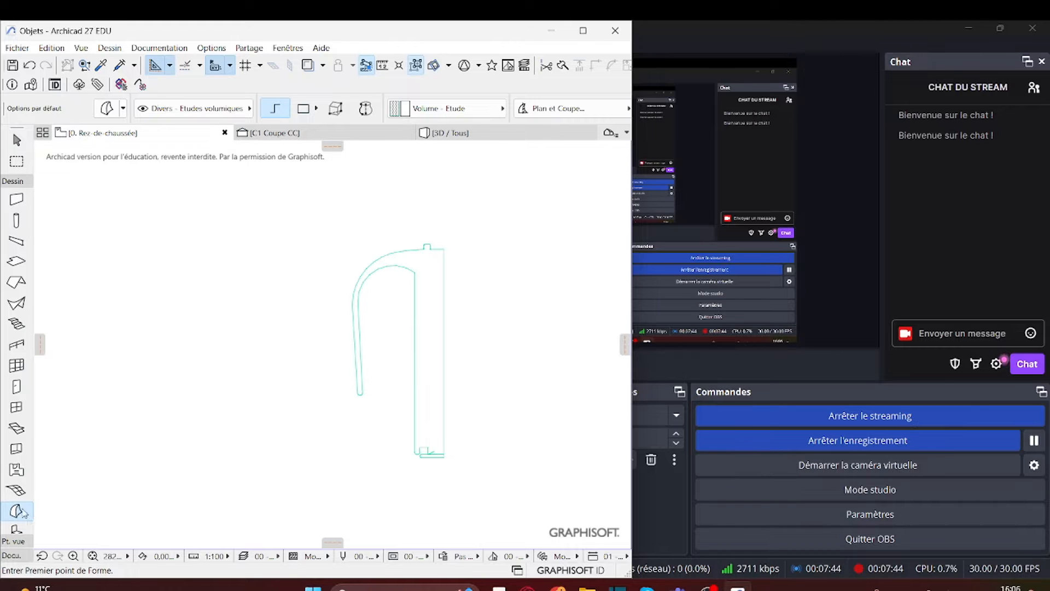
{"action": "left_click", "coordinate": [367, 109]}
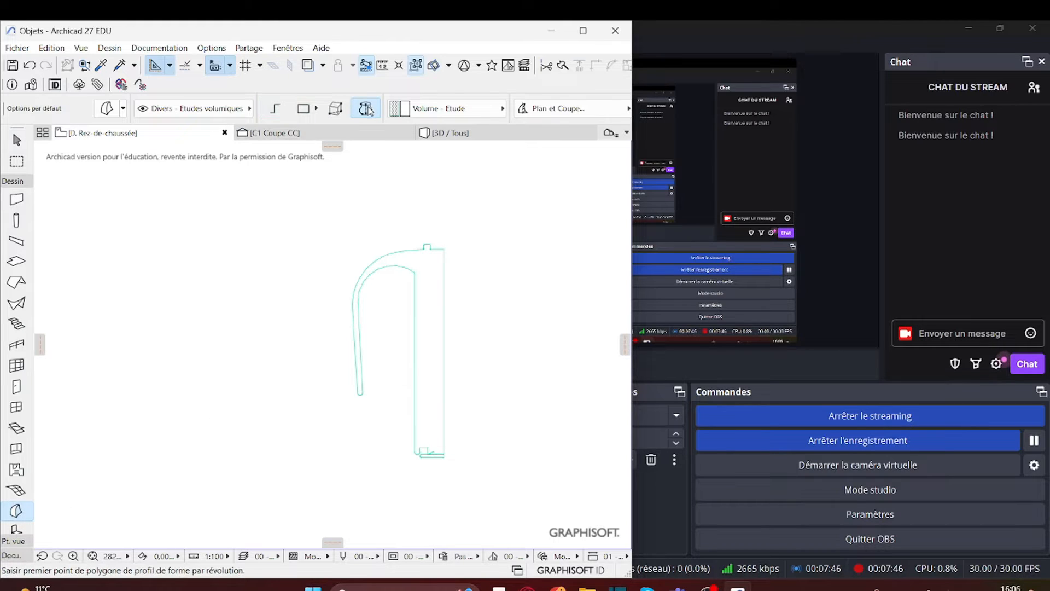
{"action": "key", "text": "space"}
{"action": "left_click", "coordinate": [442, 338]}
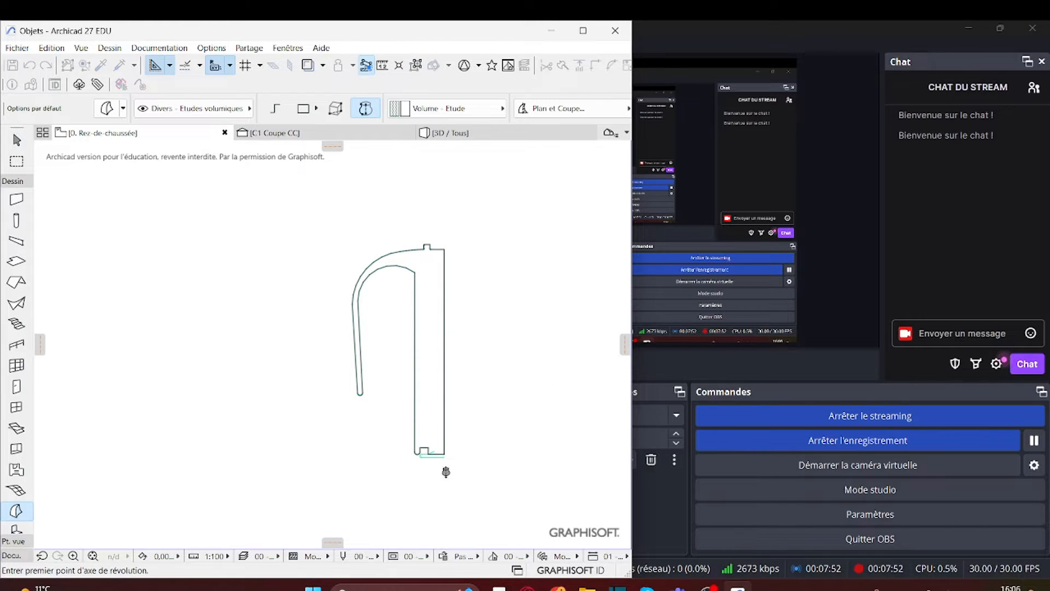
{"action": "scroll", "coordinate": [446, 461], "scroll_direction": "up", "scroll_amount": 5}
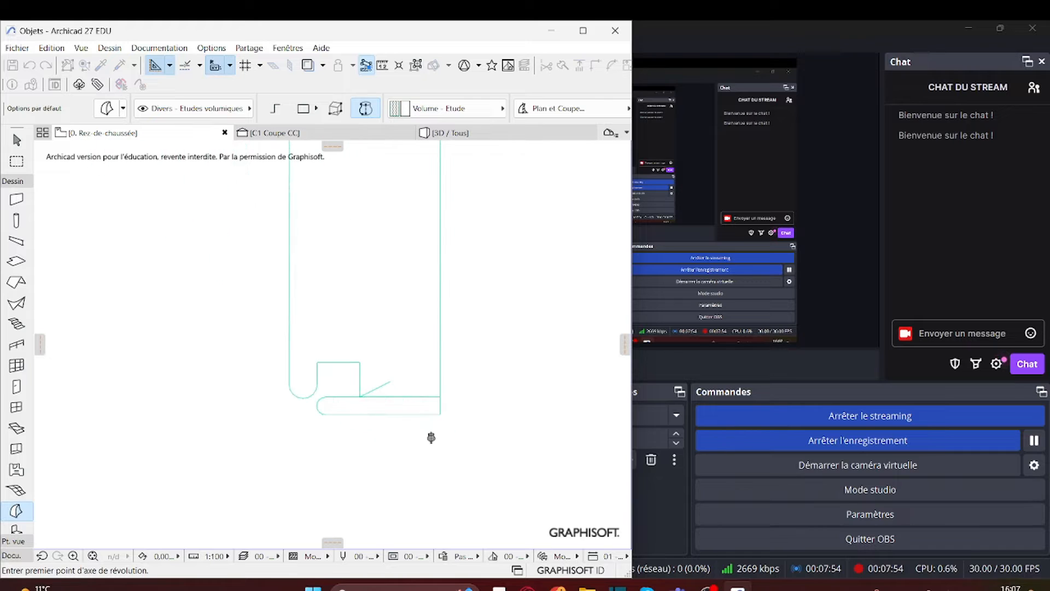
{"action": "left_click", "coordinate": [441, 393]}
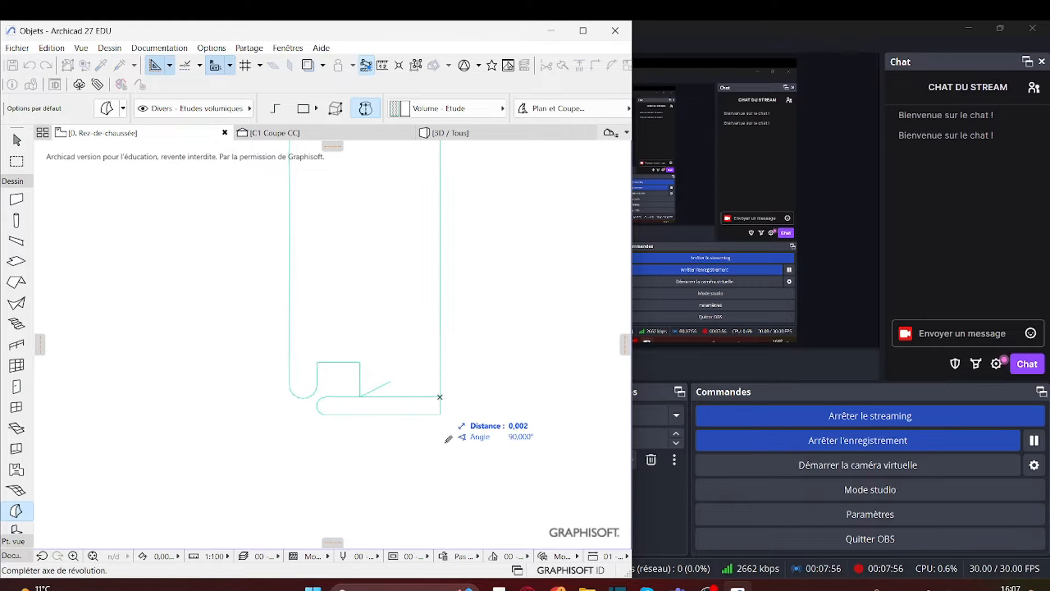
{"action": "scroll", "coordinate": [458, 521], "scroll_direction": "down", "scroll_amount": 3}
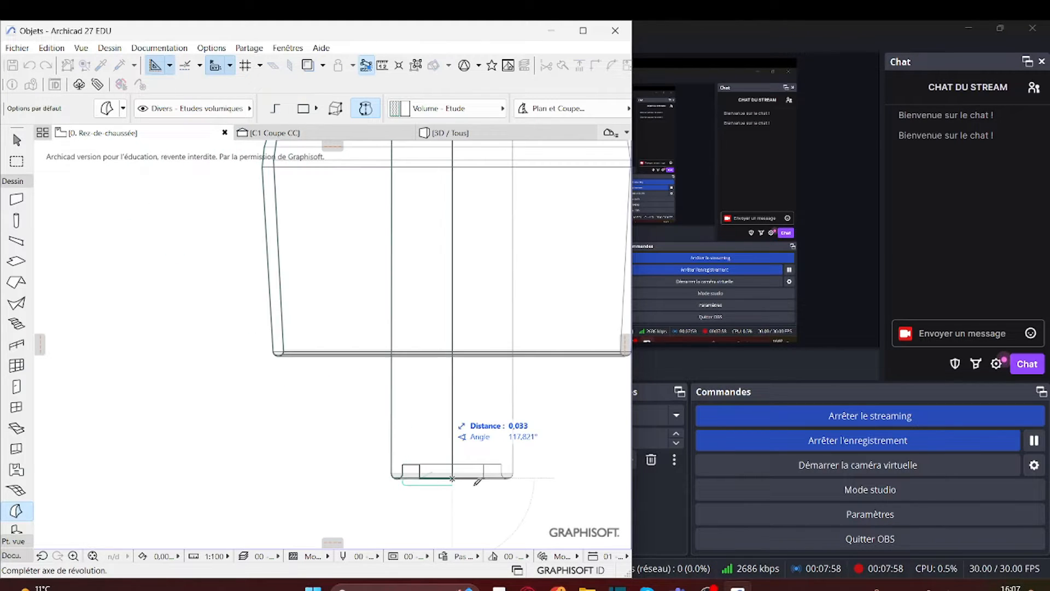
{"action": "scroll", "coordinate": [450, 486], "scroll_direction": "down", "scroll_amount": 2}
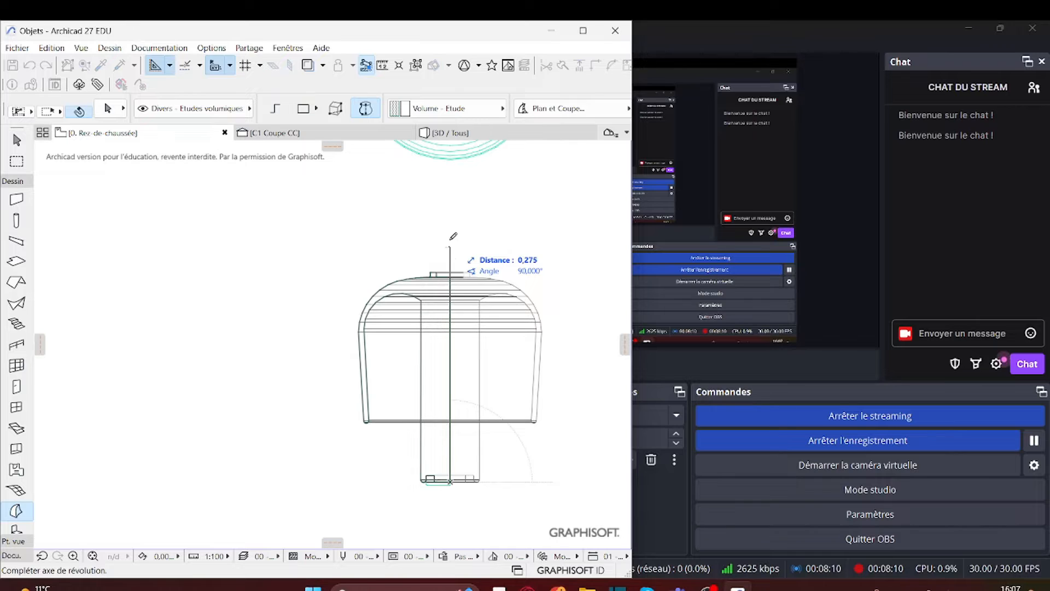
{"action": "left_click", "coordinate": [451, 240]}
{"action": "type", "text": "36"}
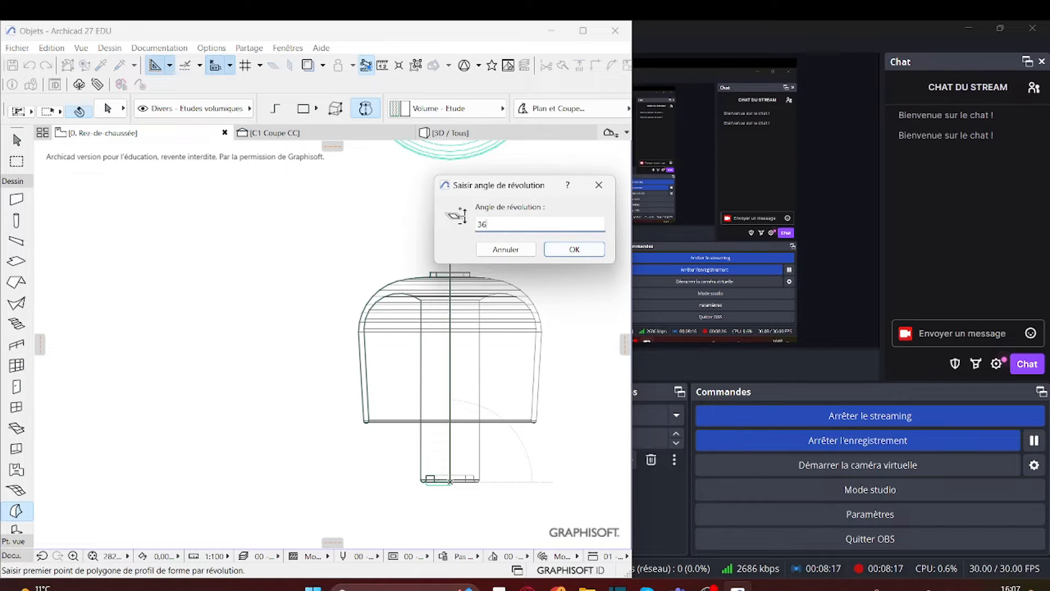
{"action": "type", "text": "0"}
{"action": "key", "text": "Return"}
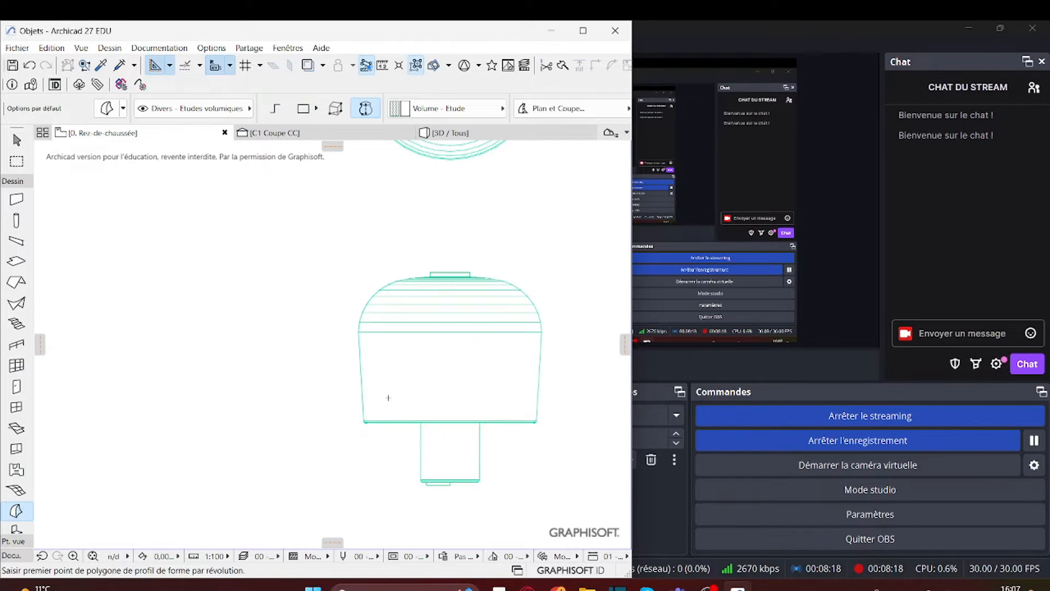
Inspect the revolved lamp in the 3D view, checking the cap, shade and base from several angles.
{"action": "scroll", "coordinate": [459, 397], "scroll_direction": "down", "scroll_amount": 3}
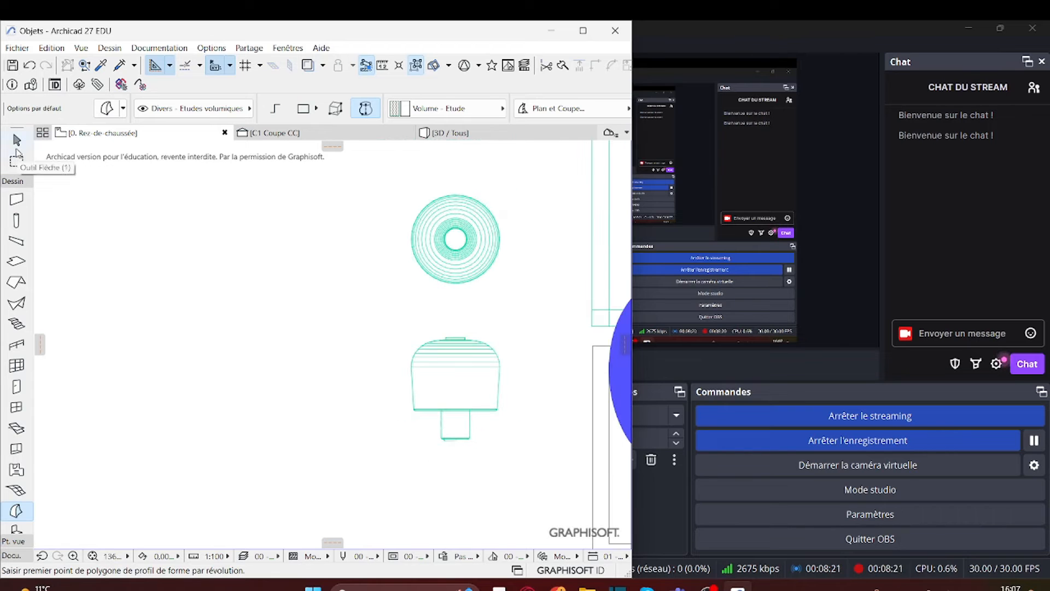
{"action": "left_click", "coordinate": [16, 140]}
{"action": "key", "text": "F3"}
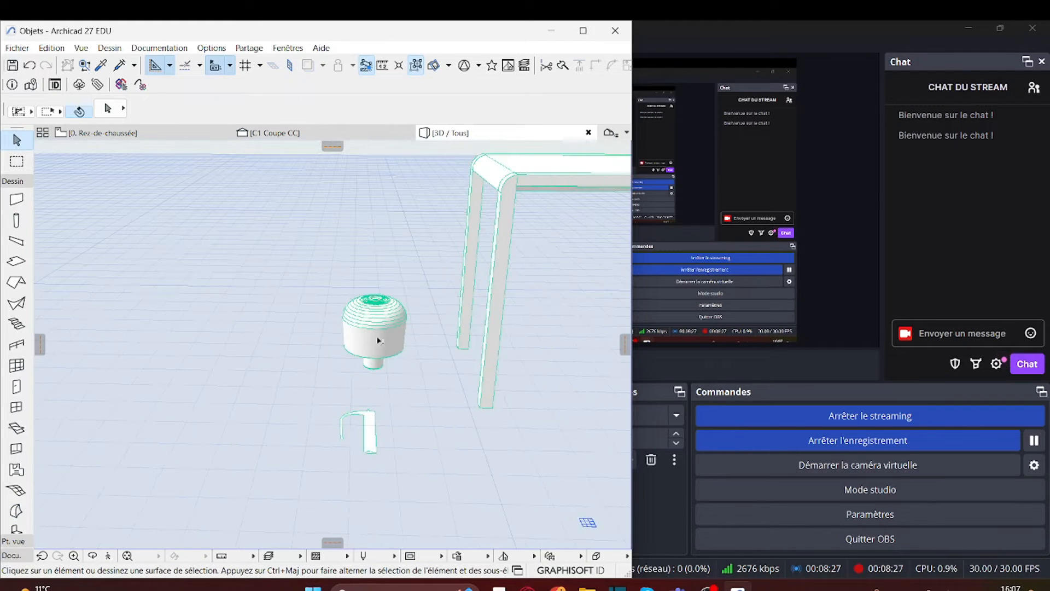
{"action": "middle_click_drag", "start_coordinate": [373, 365], "coordinate": [338, 393]}
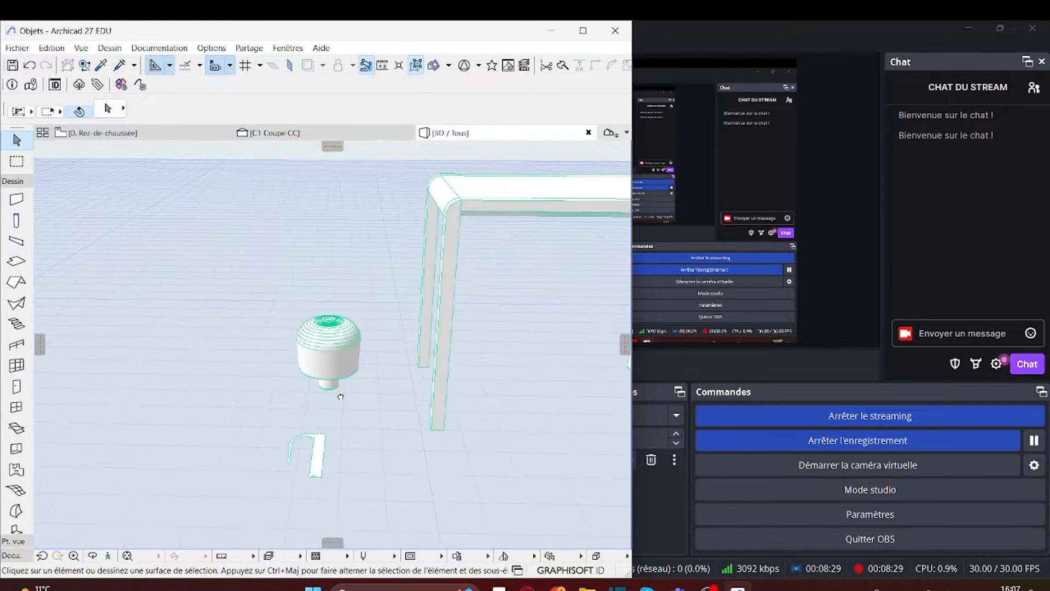
{"action": "scroll", "coordinate": [341, 403], "scroll_direction": "up", "scroll_amount": 3}
{"action": "scroll", "coordinate": [429, 416], "scroll_direction": "down", "scroll_amount": 5}
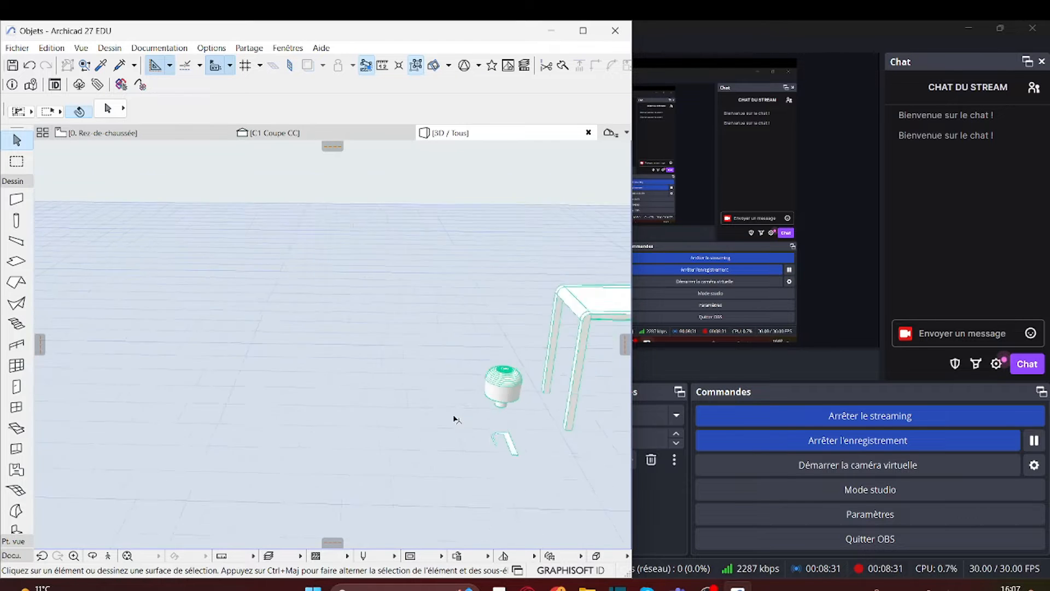
{"action": "scroll", "coordinate": [520, 406], "scroll_direction": "up", "scroll_amount": 6}
{"action": "scroll", "coordinate": [503, 376], "scroll_direction": "down", "scroll_amount": 3}
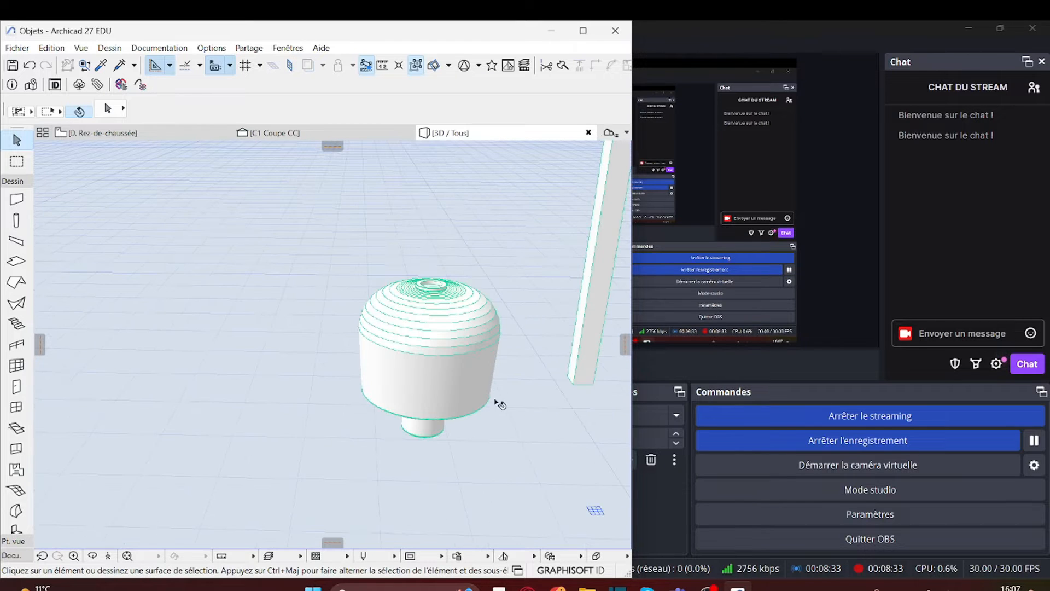
{"action": "middle_click_drag", "start_coordinate": [462, 408], "coordinate": [485, 397], "text": "shift"}
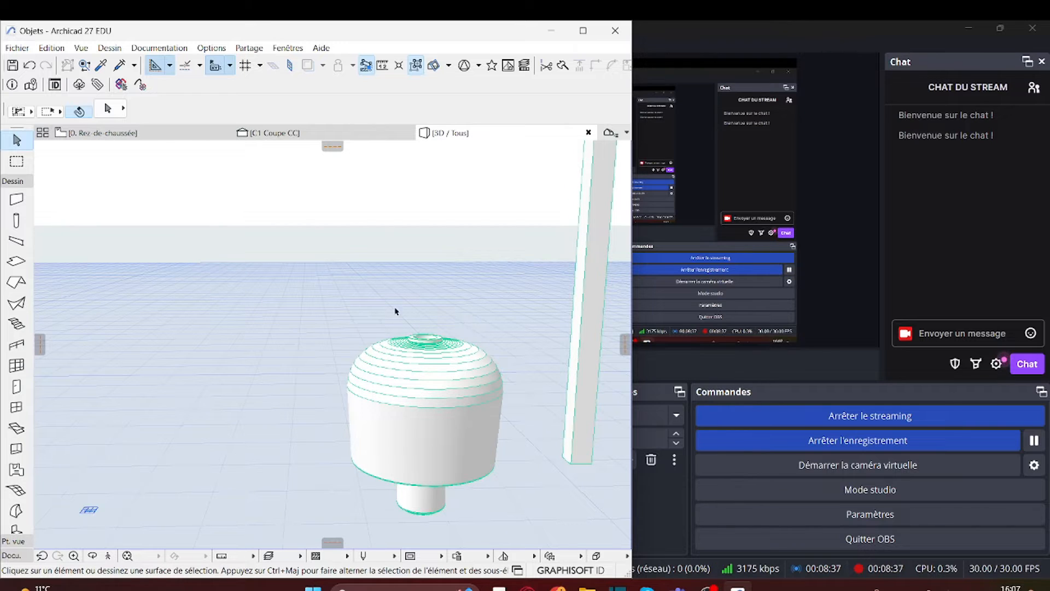
{"action": "middle_click_drag", "start_coordinate": [376, 439], "coordinate": [313, 423], "text": "shift"}
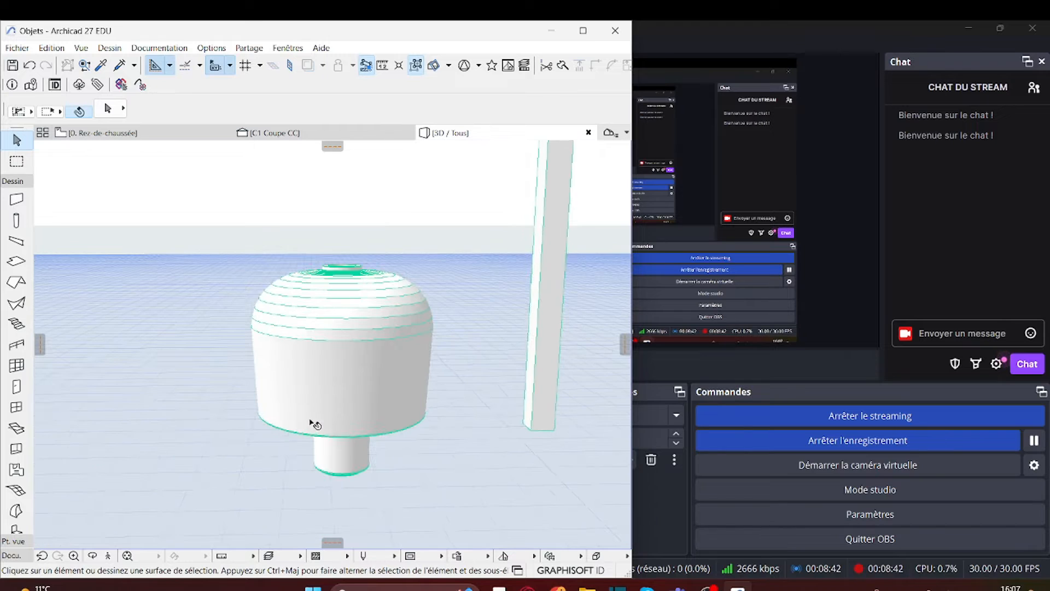
Set the lamp morph's building material to Caoutchouc and deselect it.
{"action": "left_click", "coordinate": [344, 376]}
{"action": "left_click", "coordinate": [436, 113]}
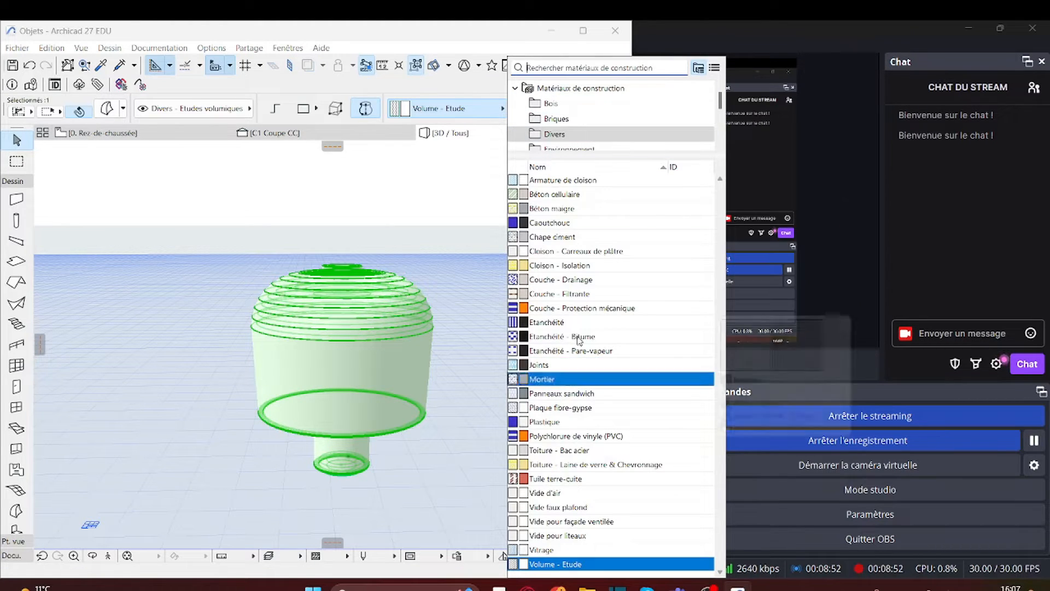
{"action": "left_click", "coordinate": [536, 223]}
{"action": "left_click", "coordinate": [449, 261]}
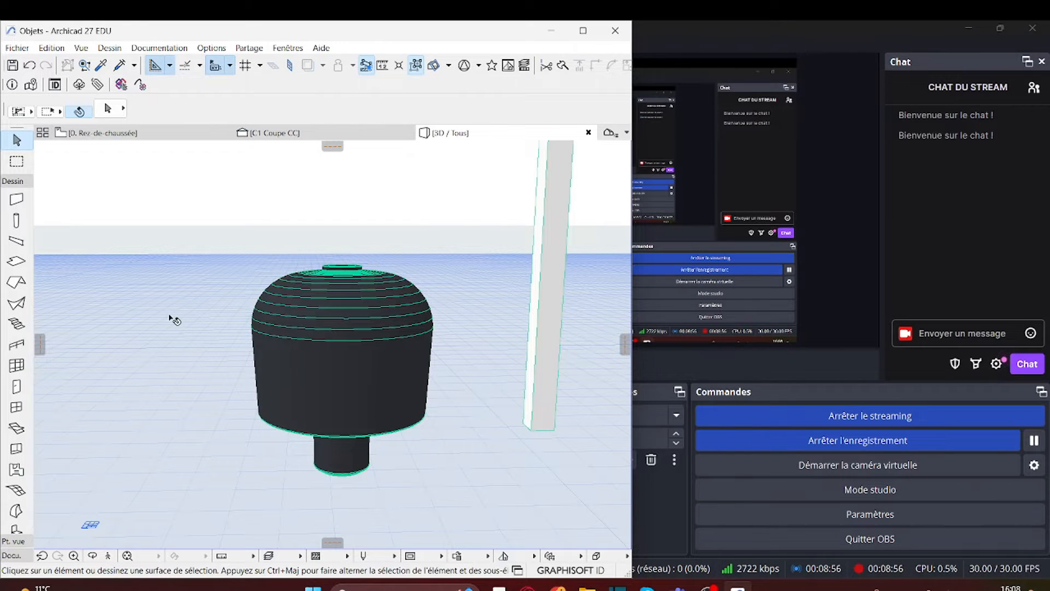
Examine the existing table in 3D and its nested rectangular outlines on the Rez-de-chaussée floor plan.
{"action": "scroll", "coordinate": [234, 356], "scroll_direction": "down", "scroll_amount": 3}
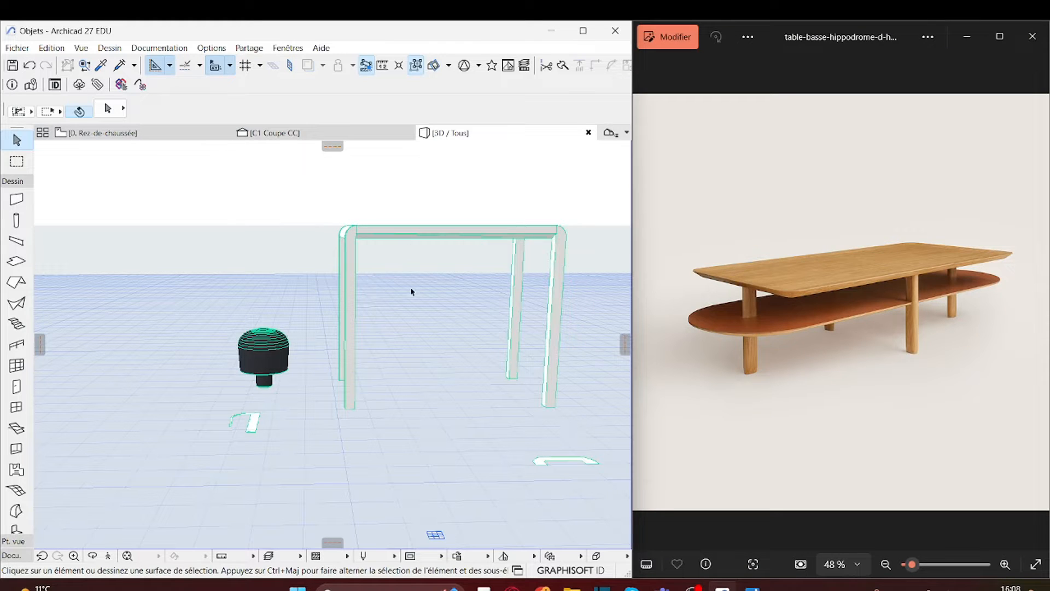
{"action": "left_click", "coordinate": [419, 333]}
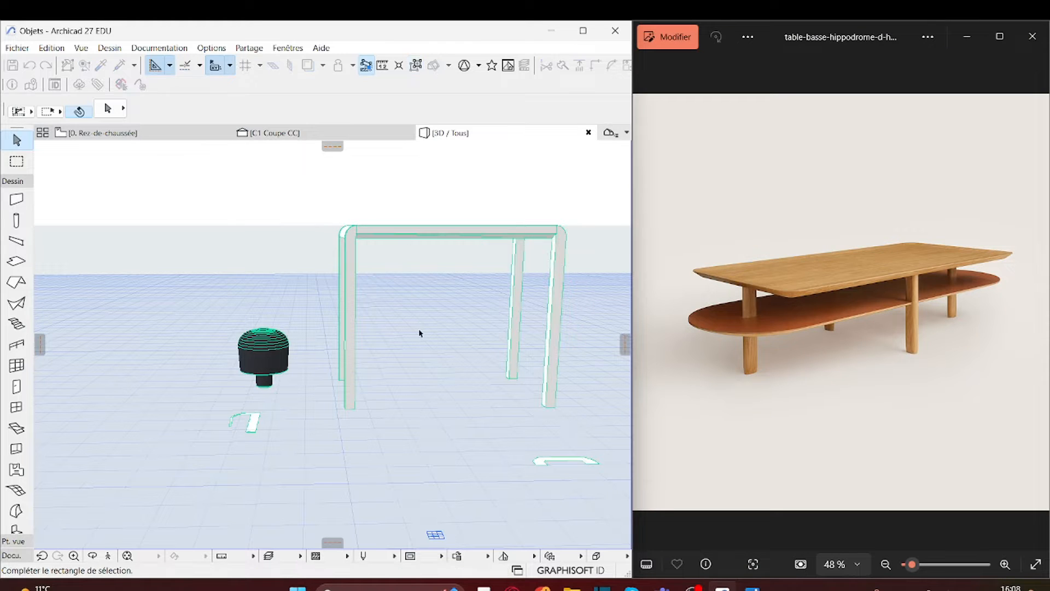
{"action": "left_click", "coordinate": [428, 343]}
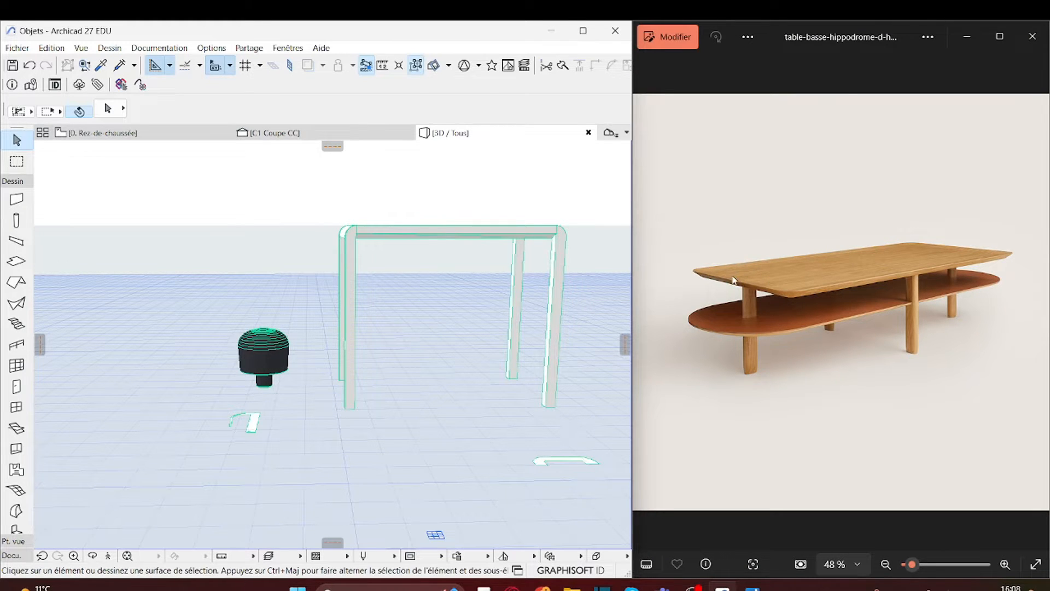
{"action": "middle_click_drag", "start_coordinate": [435, 221], "coordinate": [315, 383], "text": "shift"}
{"action": "left_click", "coordinate": [167, 132]}
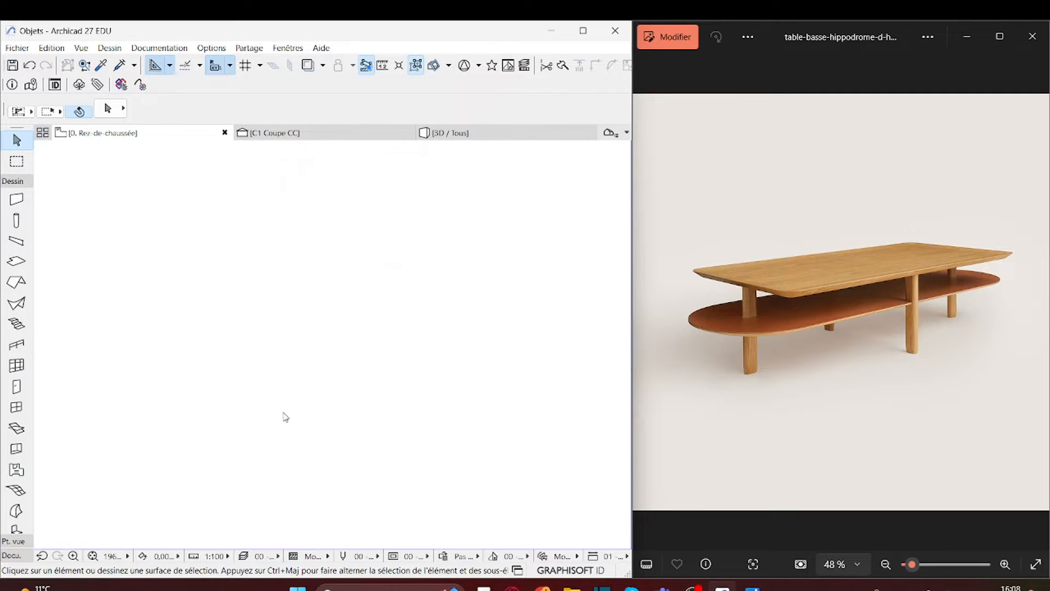
{"action": "scroll", "coordinate": [258, 393], "scroll_direction": "down", "scroll_amount": 2}
{"action": "middle_click_drag", "start_coordinate": [481, 442], "coordinate": [276, 398]}
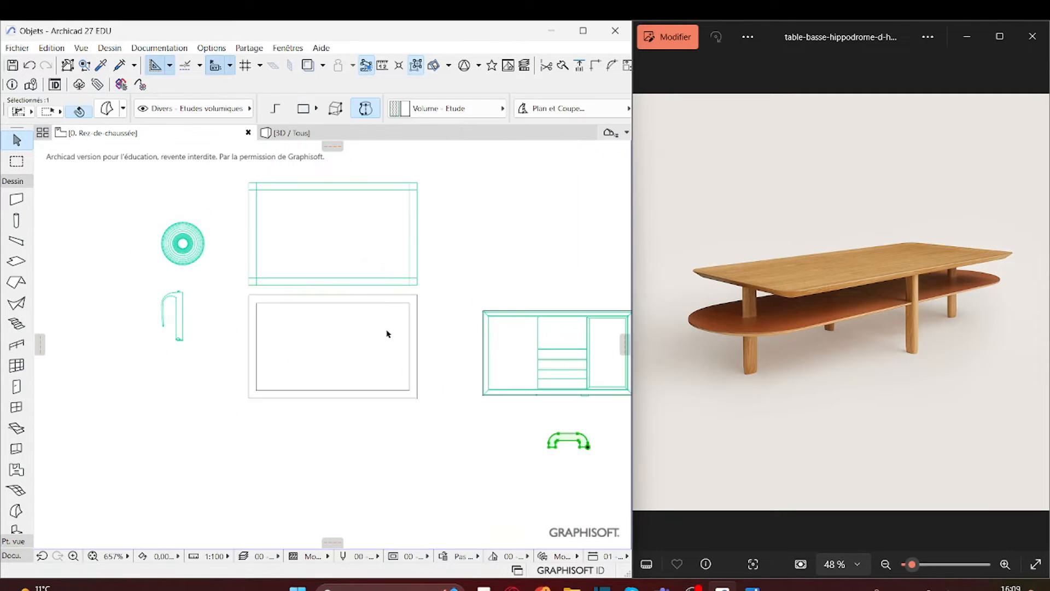
{"action": "scroll", "coordinate": [361, 329], "scroll_direction": "up", "scroll_amount": 3}
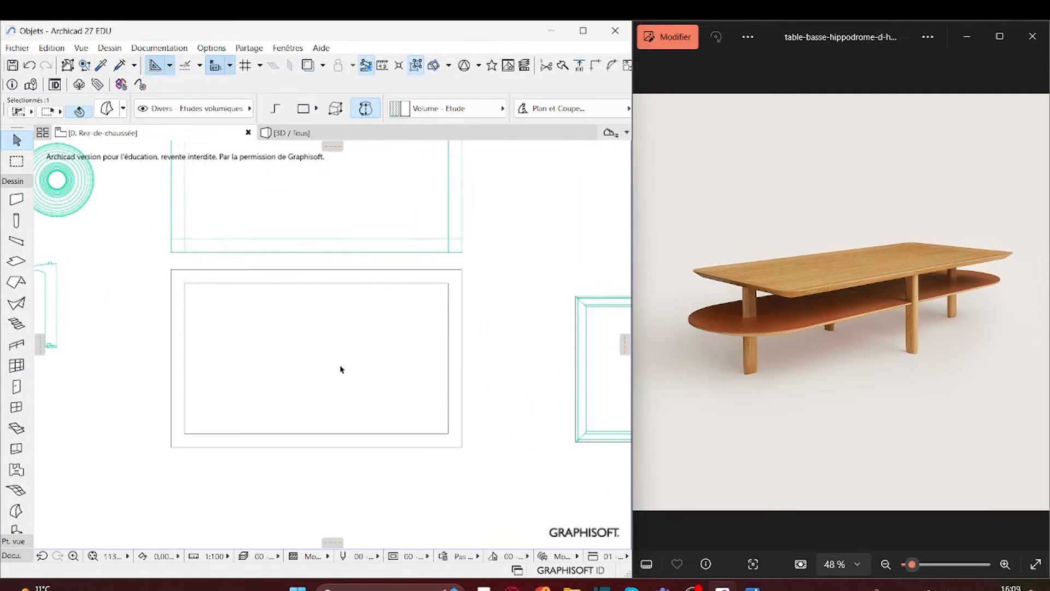
{"action": "middle_click_drag", "start_coordinate": [426, 378], "coordinate": [490, 368]}
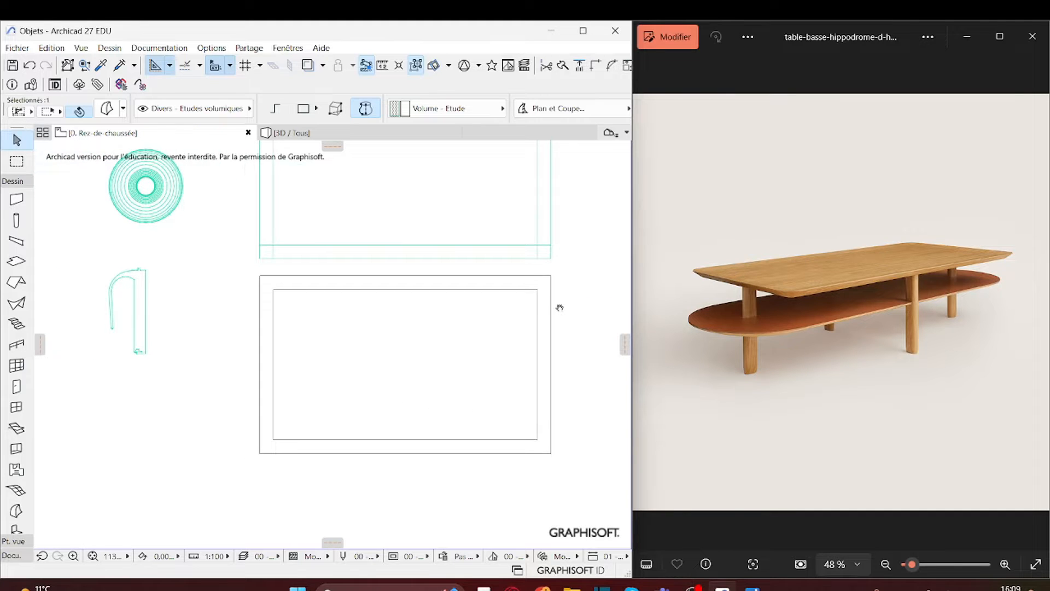
{"action": "middle_click_drag", "start_coordinate": [556, 305], "coordinate": [523, 344]}
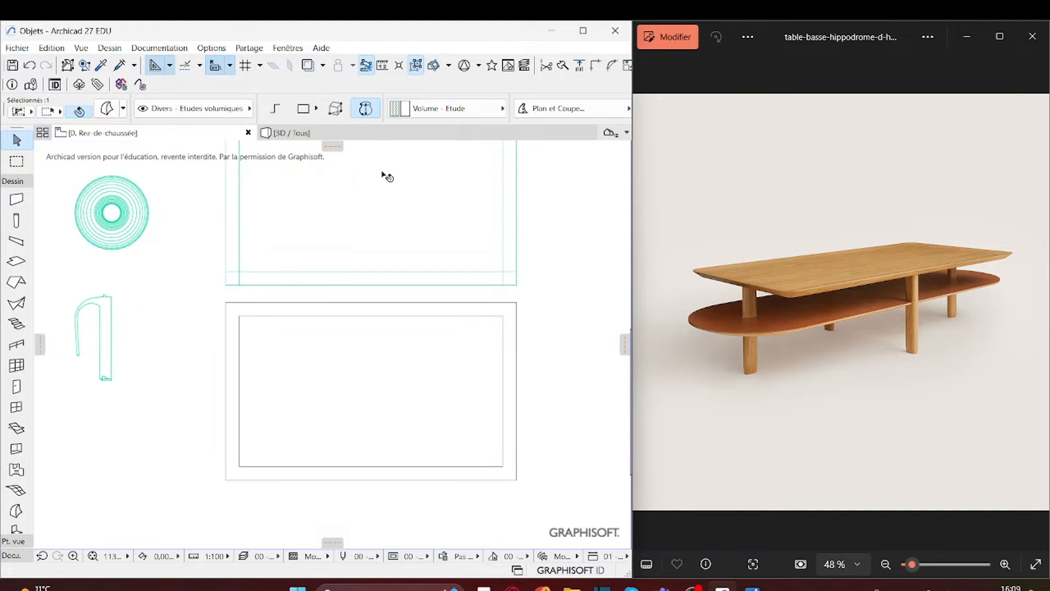
Inspect the table's rounded corner and legs in 3D, and compare them with its outlines in plan.
{"action": "left_click", "coordinate": [369, 133]}
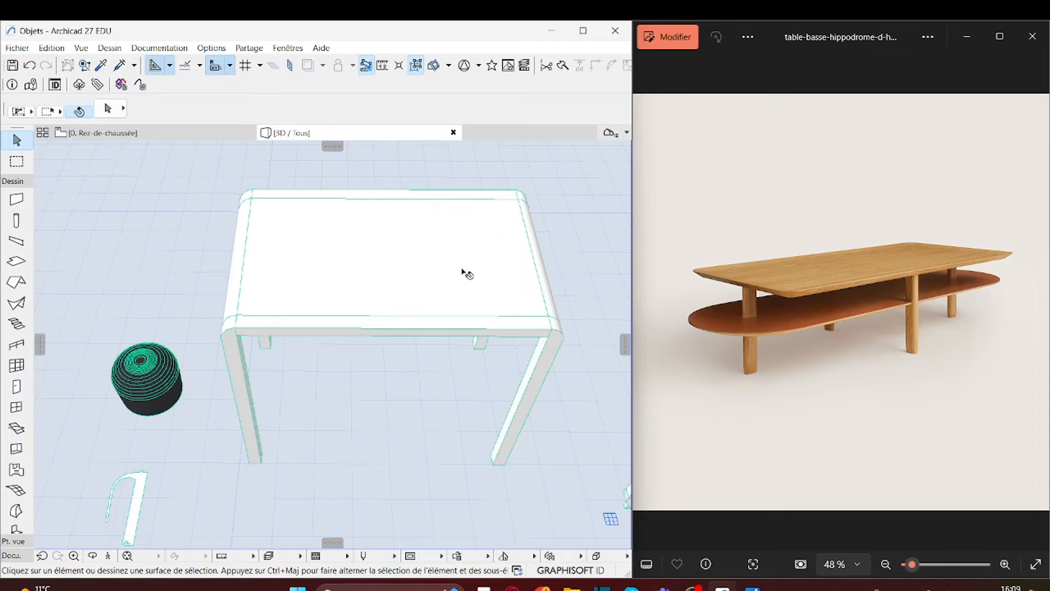
{"action": "scroll", "coordinate": [528, 293], "scroll_direction": "up", "scroll_amount": 4}
{"action": "middle_click_drag", "start_coordinate": [559, 375], "coordinate": [283, 316], "text": "shift"}
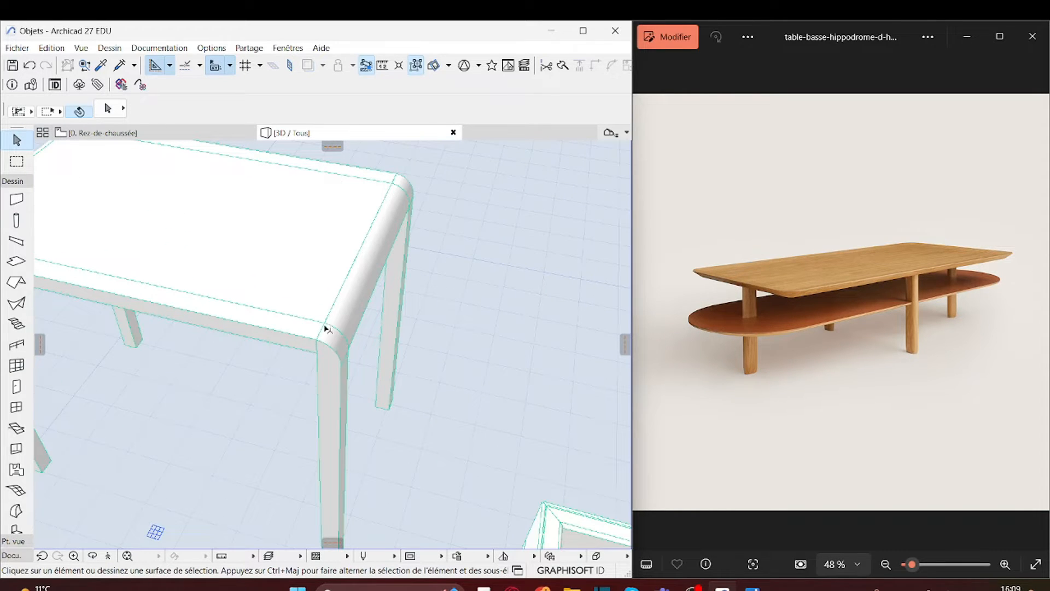
{"action": "middle_click_drag", "start_coordinate": [260, 358], "coordinate": [309, 401]}
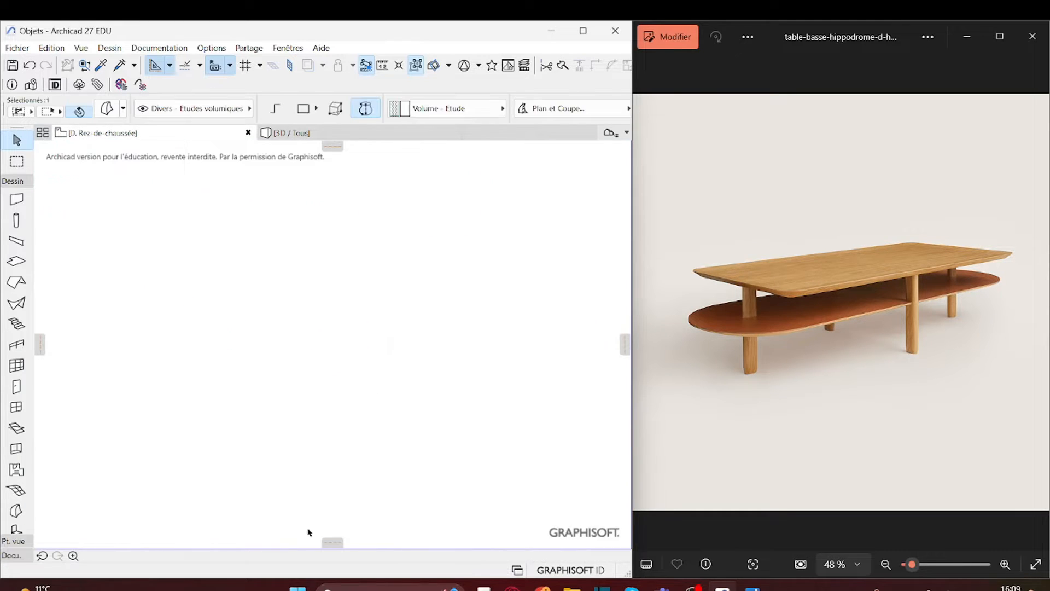
{"action": "scroll", "coordinate": [457, 376], "scroll_direction": "up", "scroll_amount": 3}
{"action": "middle_click_drag", "start_coordinate": [538, 457], "coordinate": [462, 316]}
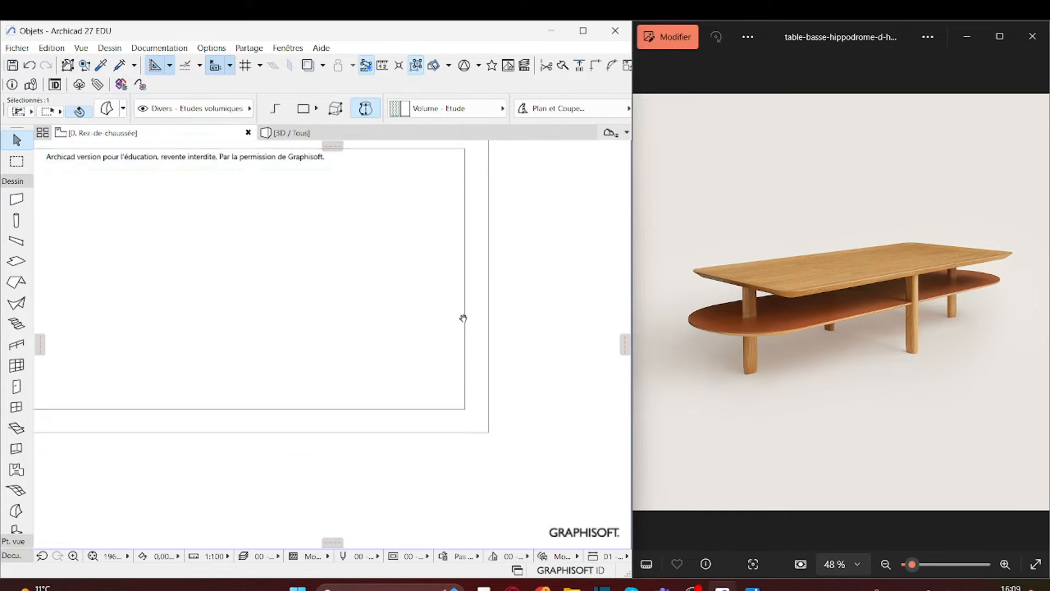
{"action": "middle_click_drag", "start_coordinate": [469, 365], "coordinate": [541, 398]}
Trace the outer outline beneath the table's plan with a 0.850 by 0.520 rectangle of lines and select its top line.
{"action": "left_click", "coordinate": [530, 396]}
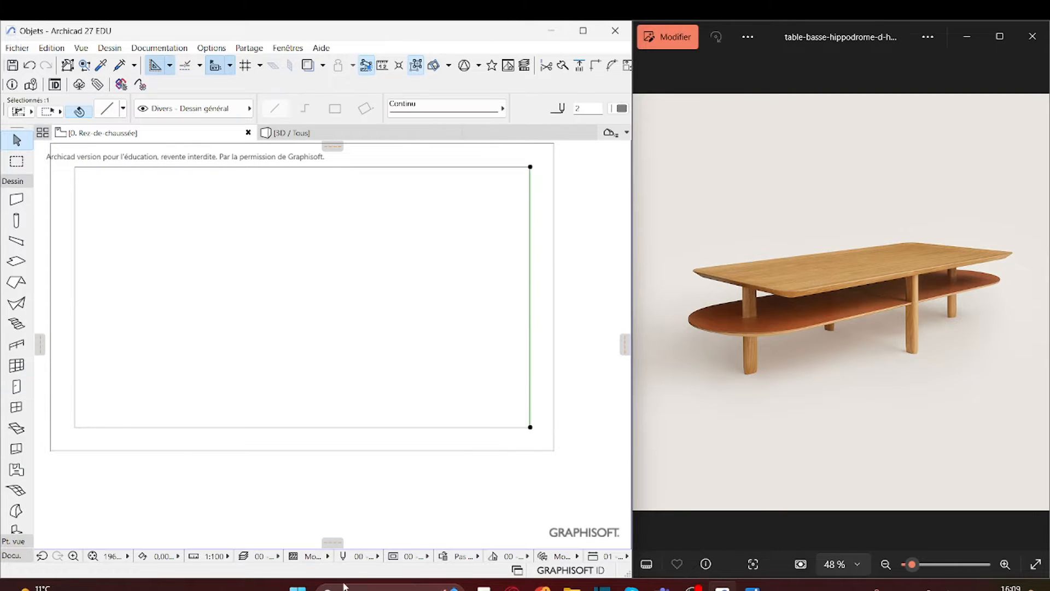
{"action": "left_click", "coordinate": [312, 525]}
{"action": "left_click", "coordinate": [12, 555]}
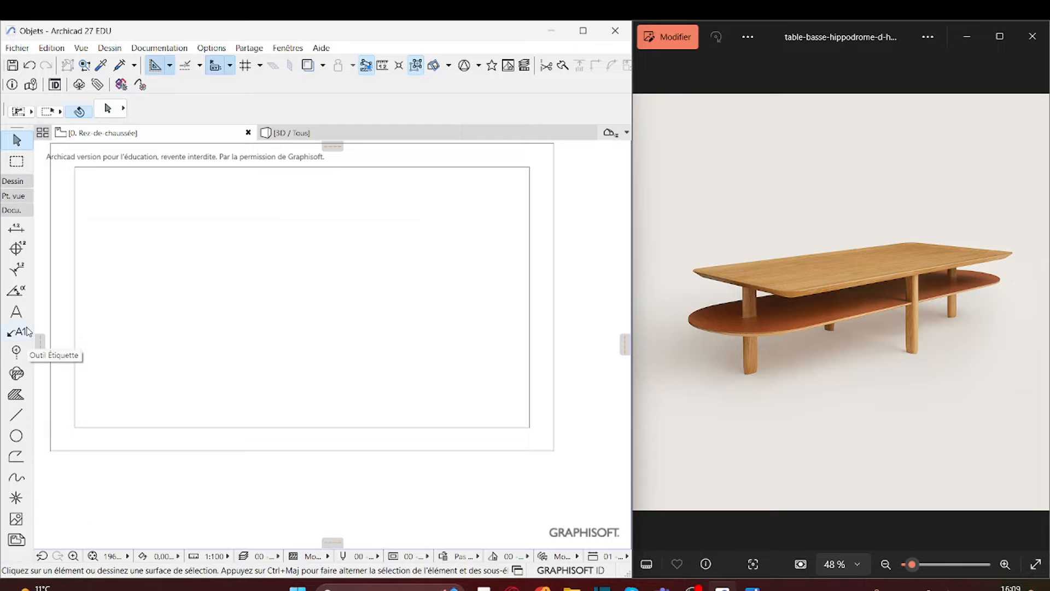
{"action": "left_click", "coordinate": [16, 414]}
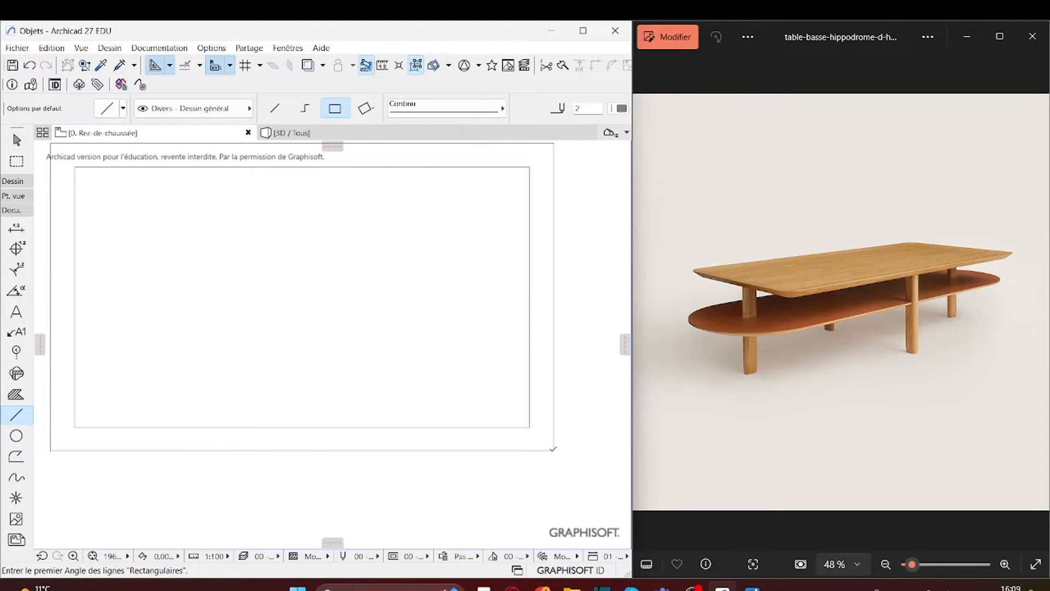
{"action": "left_click", "coordinate": [553, 450]}
{"action": "scroll", "coordinate": [579, 476], "scroll_direction": "down", "scroll_amount": 2}
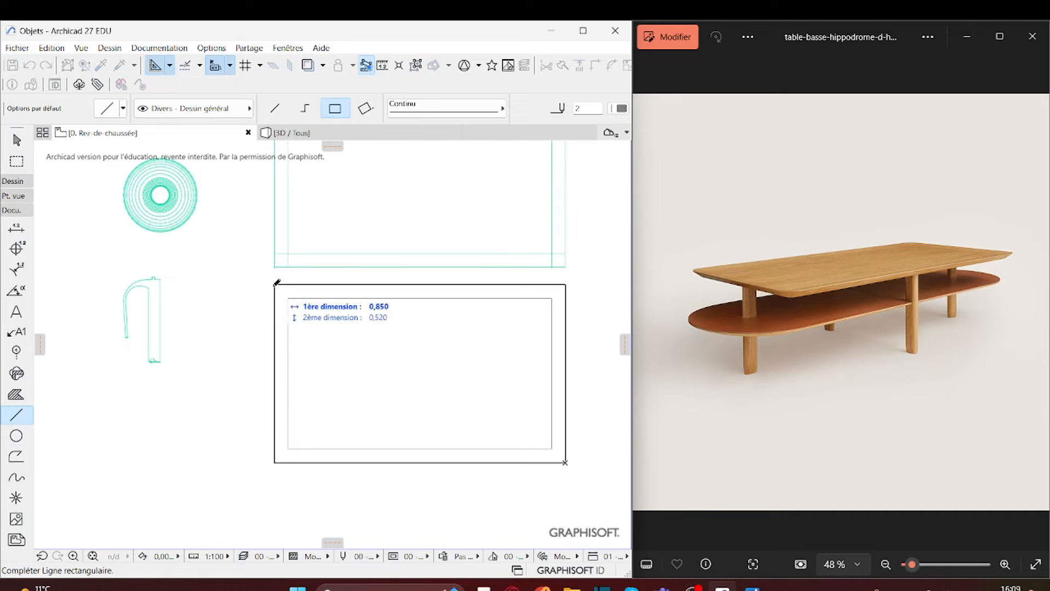
{"action": "left_click", "coordinate": [275, 284]}
{"action": "left_click", "coordinate": [275, 285], "text": "shift"}
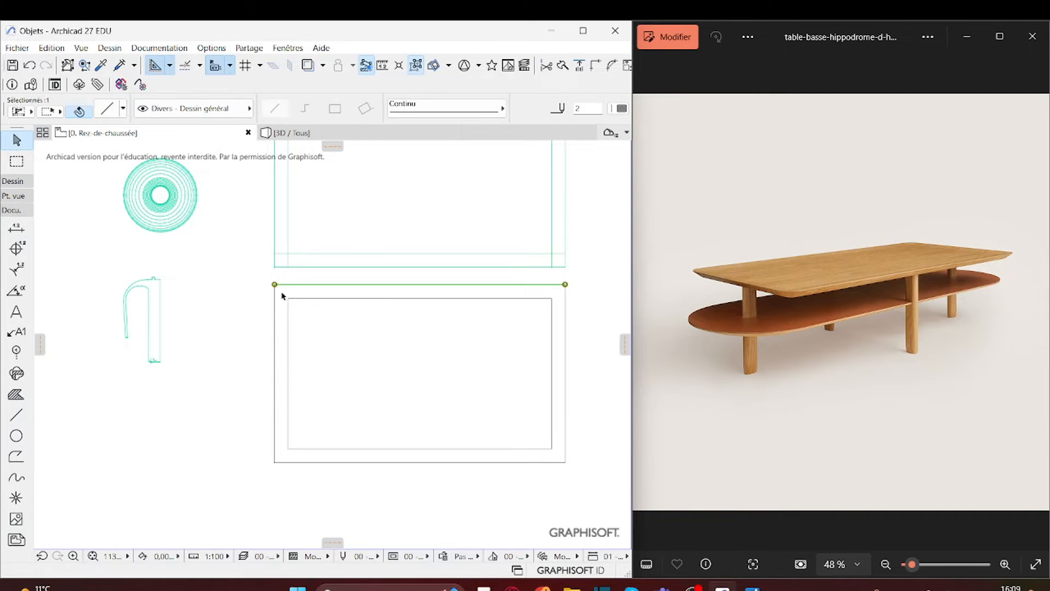
Select all four lines of the traced outer rectangle and offset a copy of them inward onto the inner outline.
{"action": "left_click", "coordinate": [275, 306]}
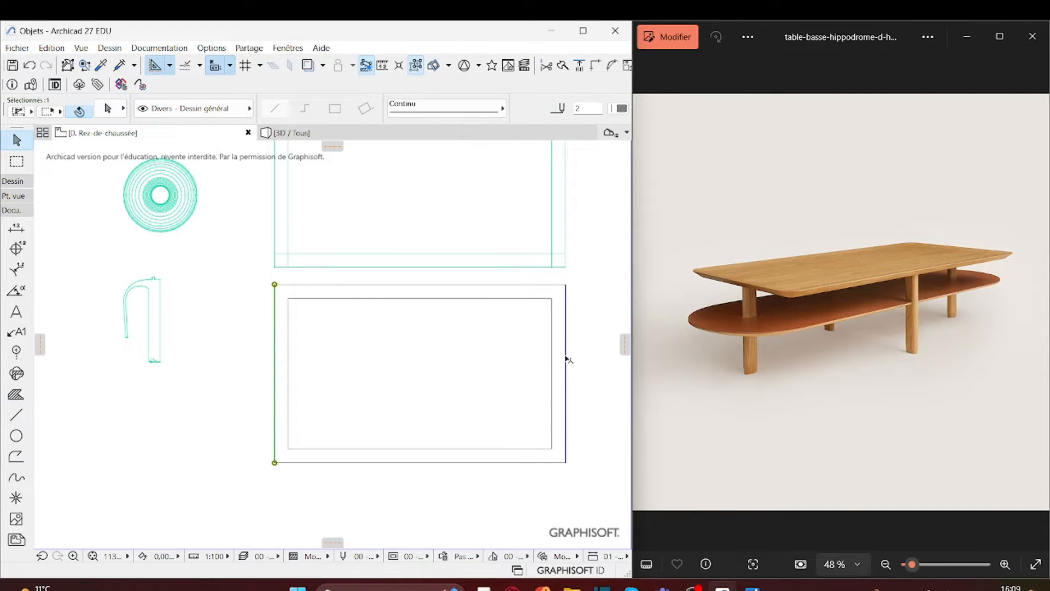
{"action": "left_click", "coordinate": [558, 285], "text": "shift"}
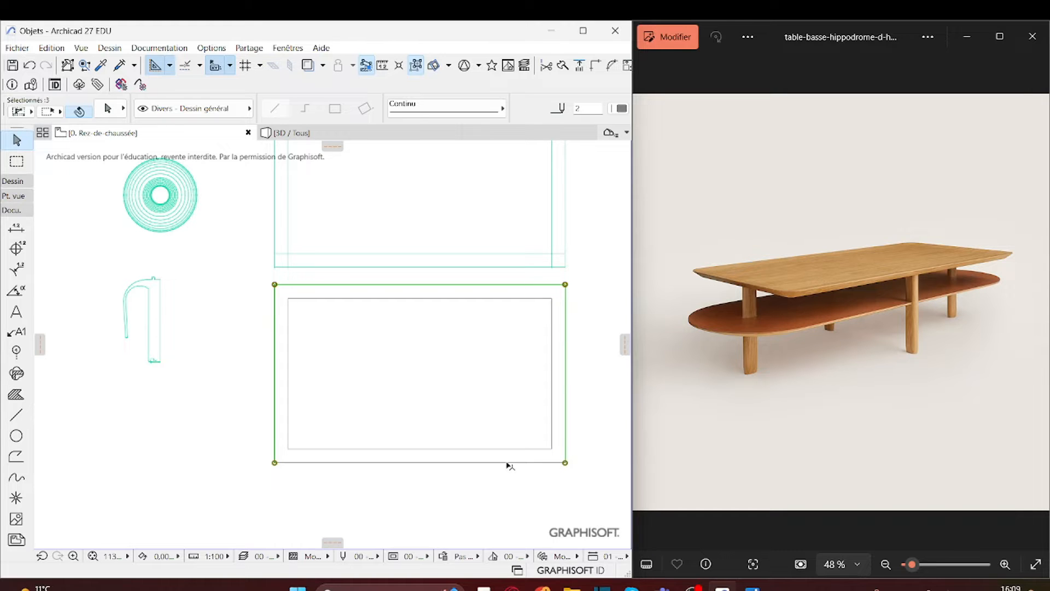
{"action": "left_click", "coordinate": [509, 462], "text": "shift"}
{"action": "left_click", "coordinate": [509, 463]}
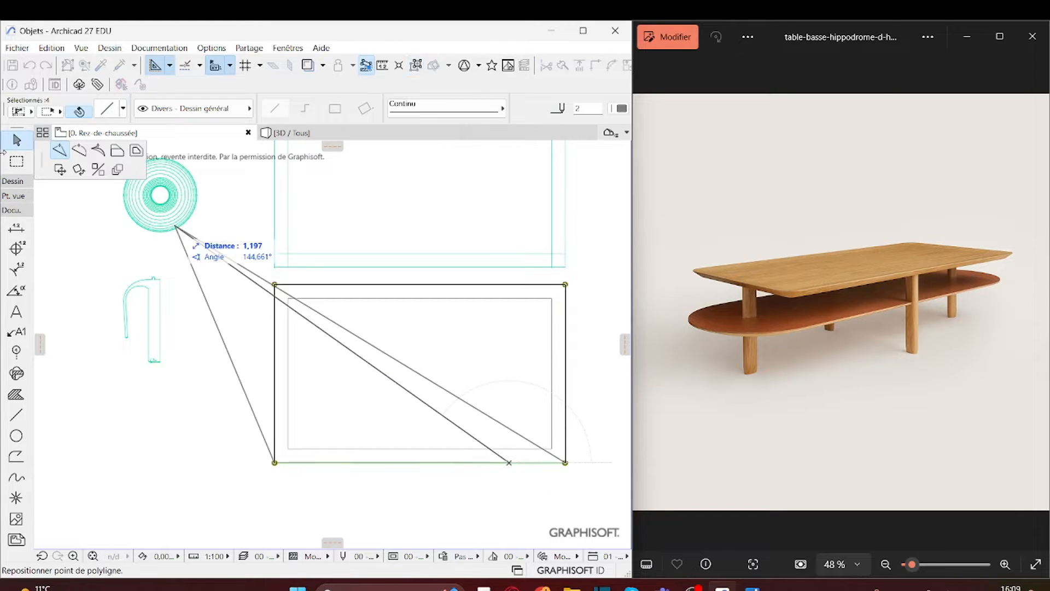
{"action": "left_click", "coordinate": [137, 150]}
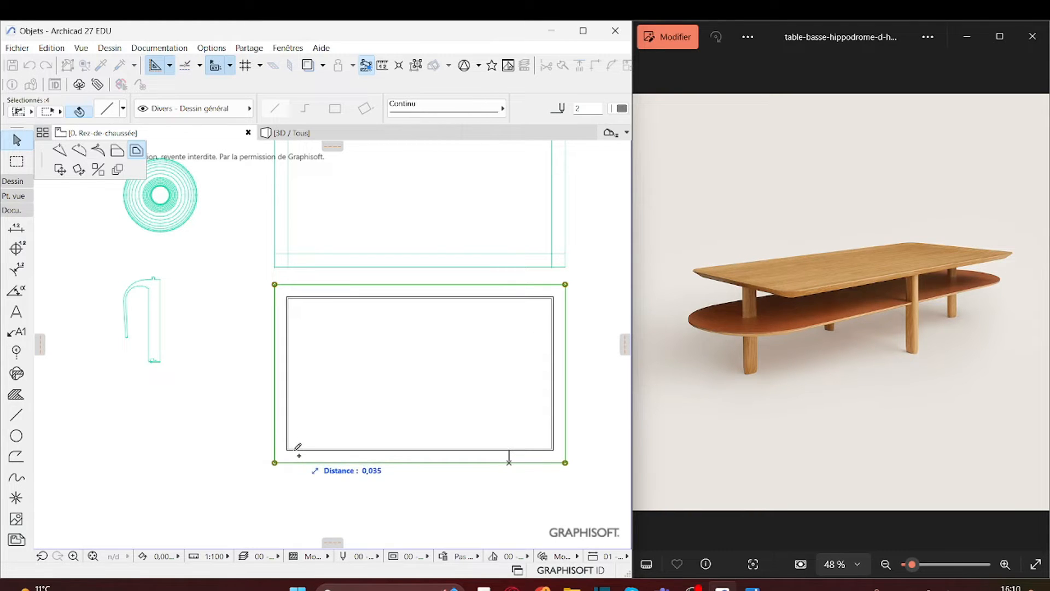
{"action": "key", "text": "Tab"}
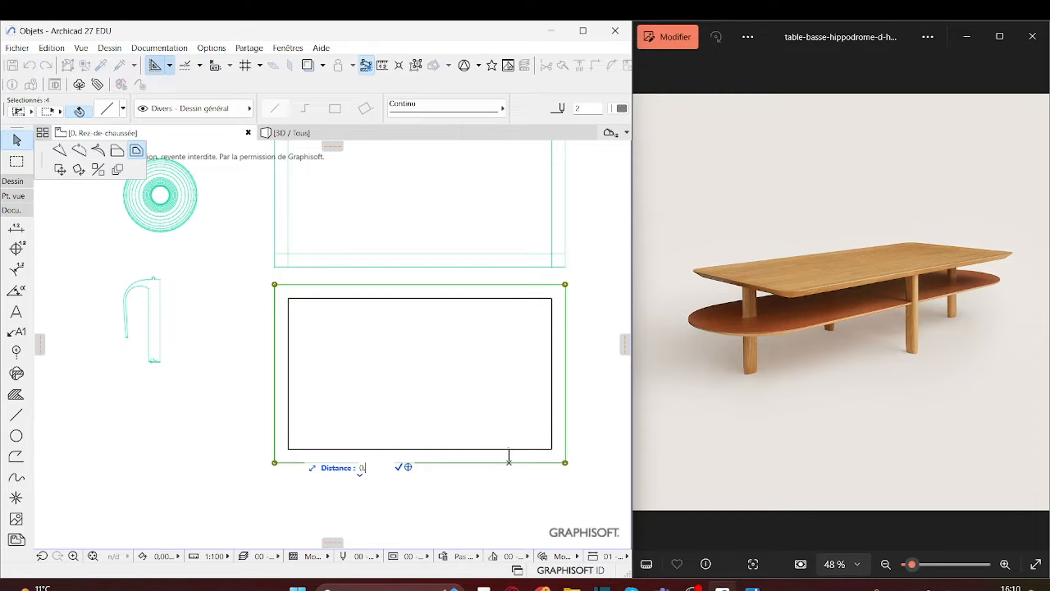
{"action": "key", "text": "Return"}
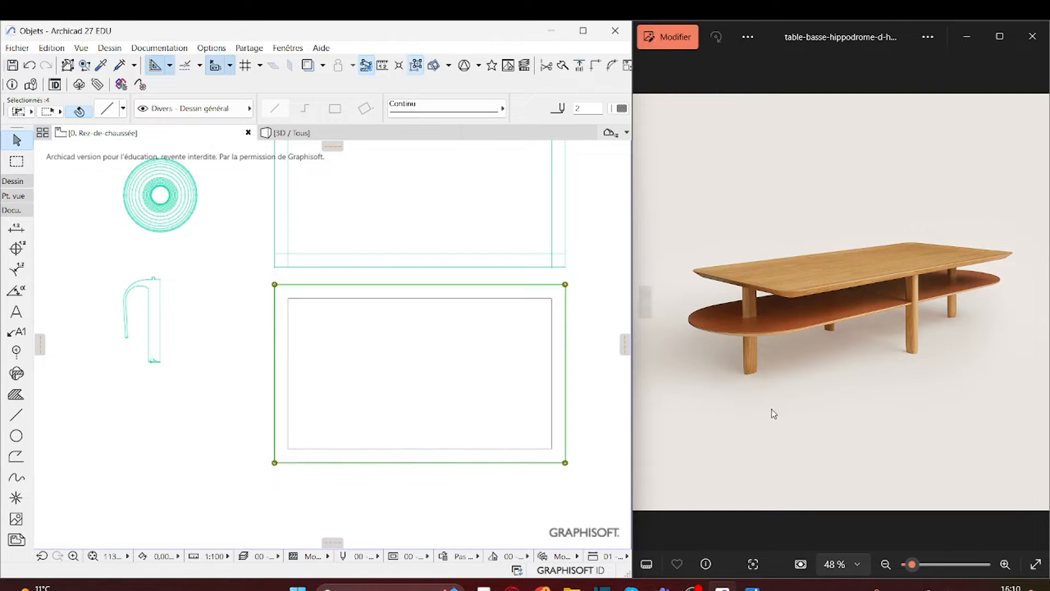
{"action": "key", "text": "Escape"}
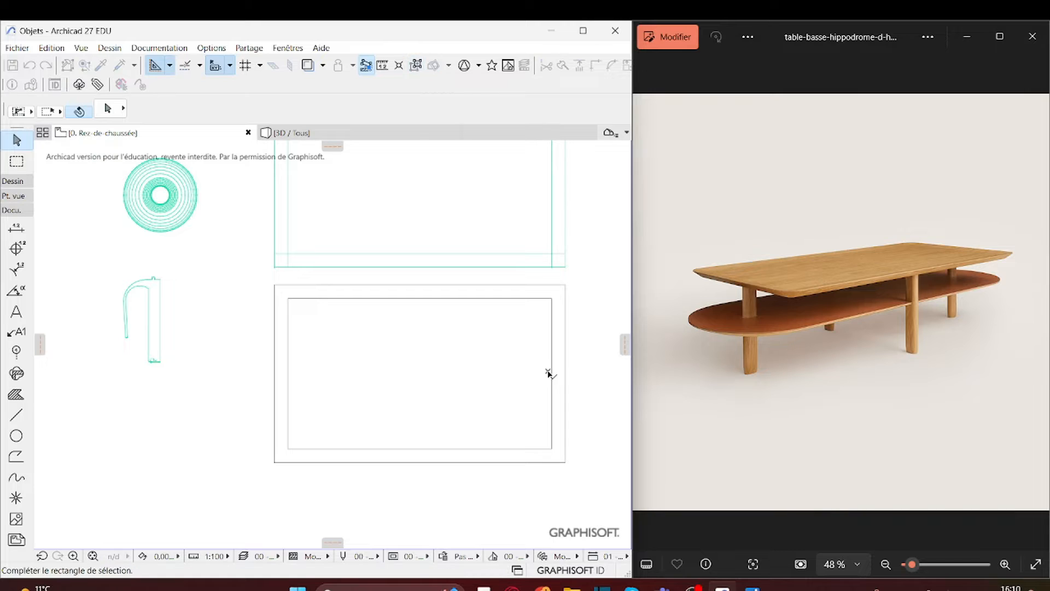
{"action": "left_click", "coordinate": [552, 387]}
{"action": "left_click", "coordinate": [584, 393]}
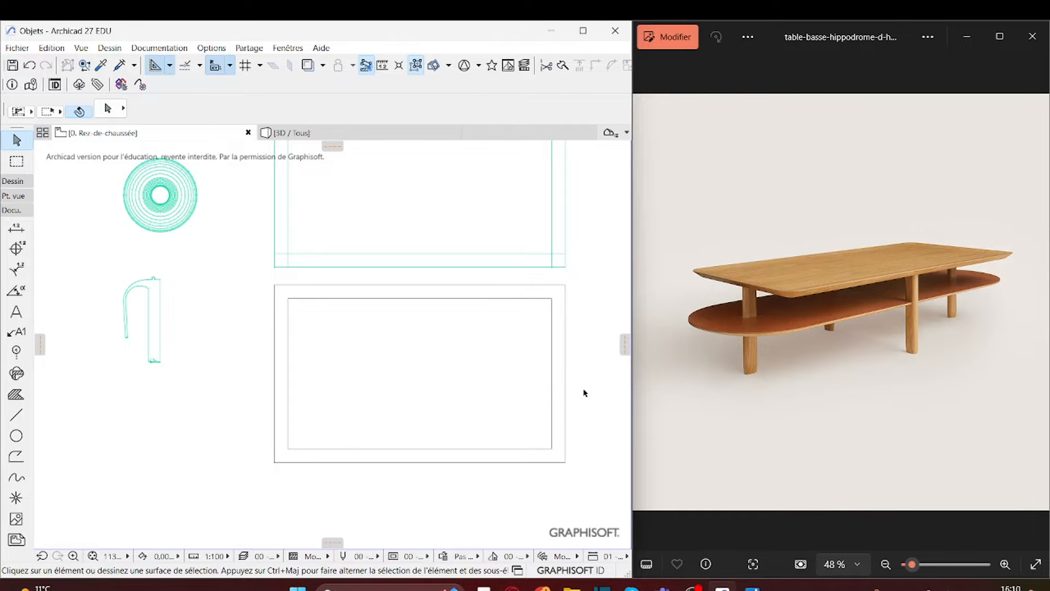
Draw a flat rectangular morph corner to corner over the inner outline on the floor plan.
{"action": "scroll", "coordinate": [498, 513], "scroll_direction": "down", "scroll_amount": 3}
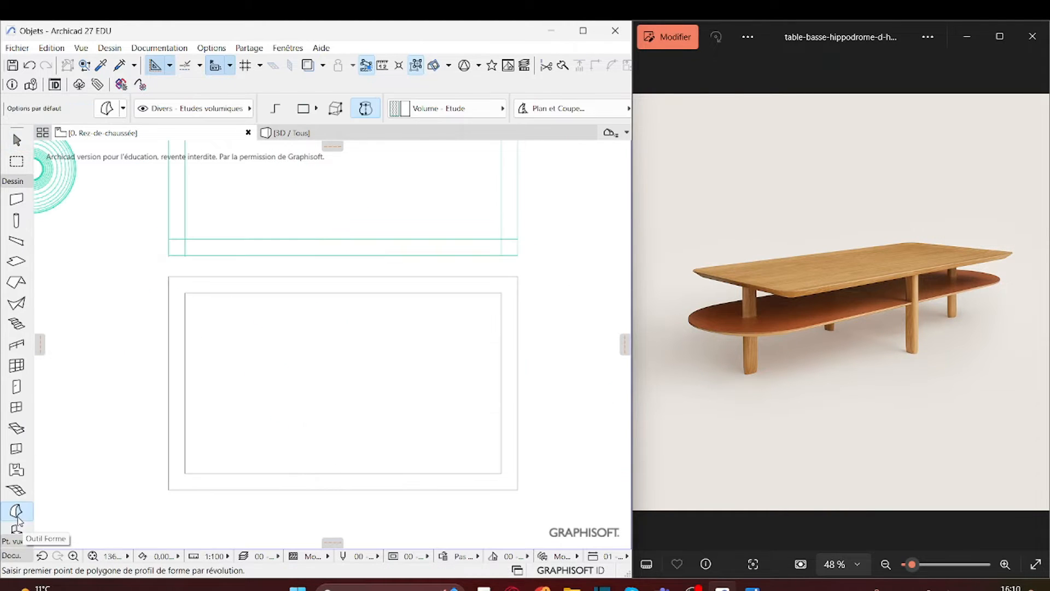
{"action": "left_click", "coordinate": [308, 108]}
{"action": "left_click", "coordinate": [316, 91]}
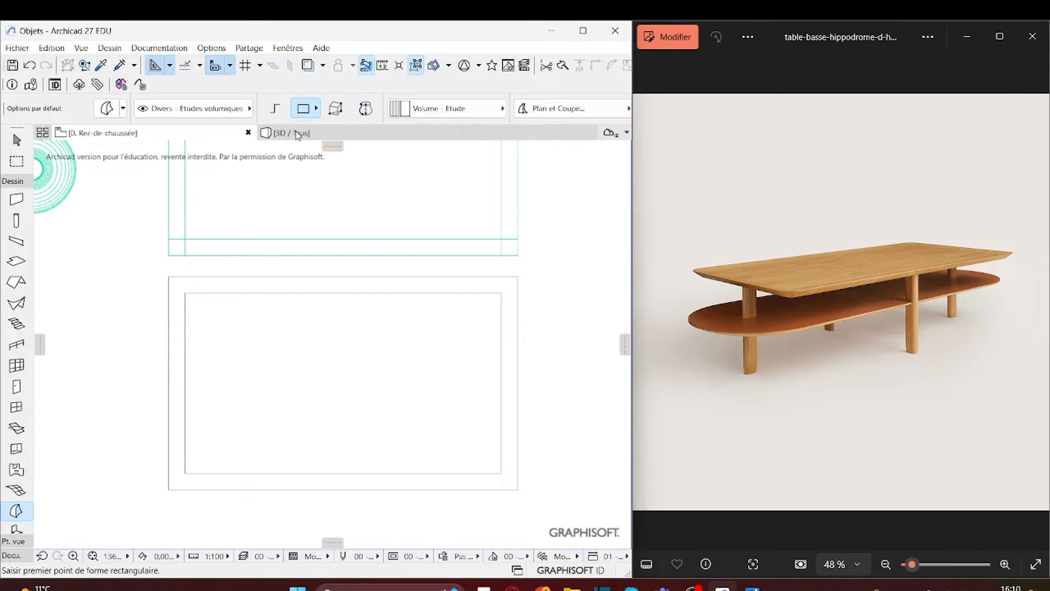
{"action": "left_click", "coordinate": [186, 293]}
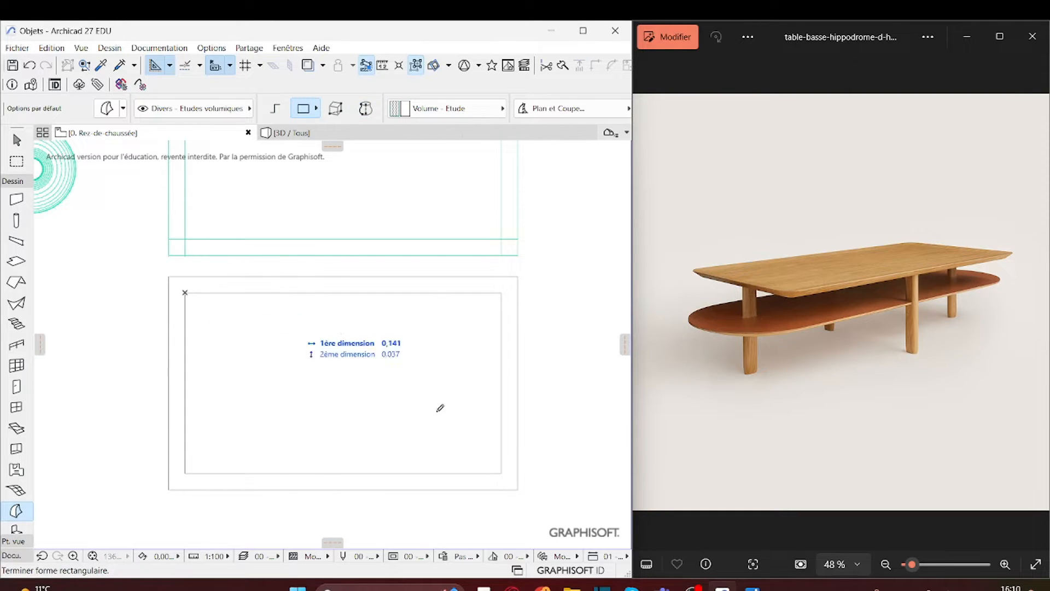
{"action": "left_click", "coordinate": [501, 472]}
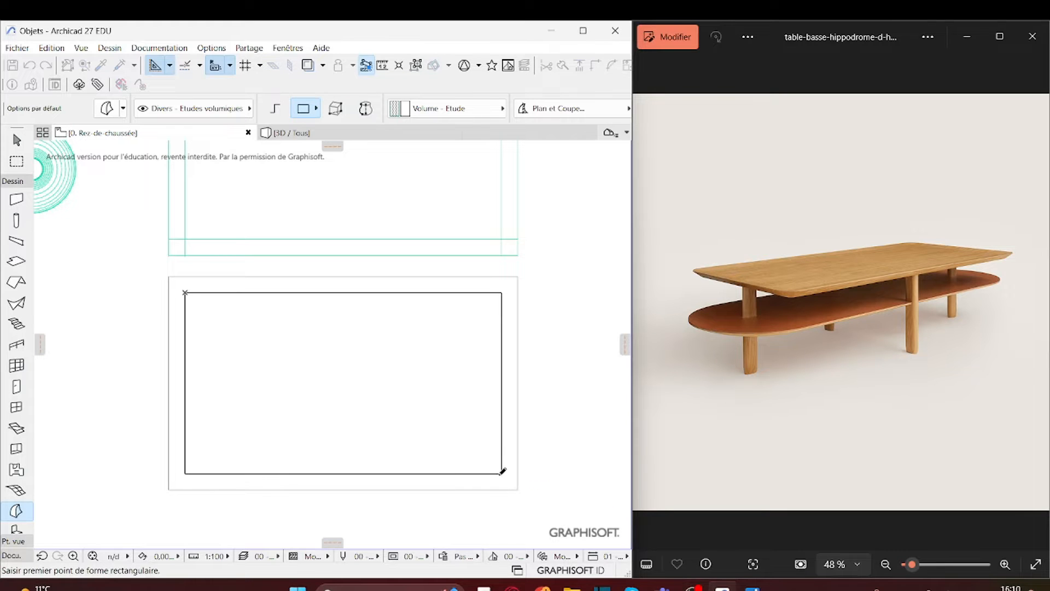
{"action": "left_click", "coordinate": [16, 141]}
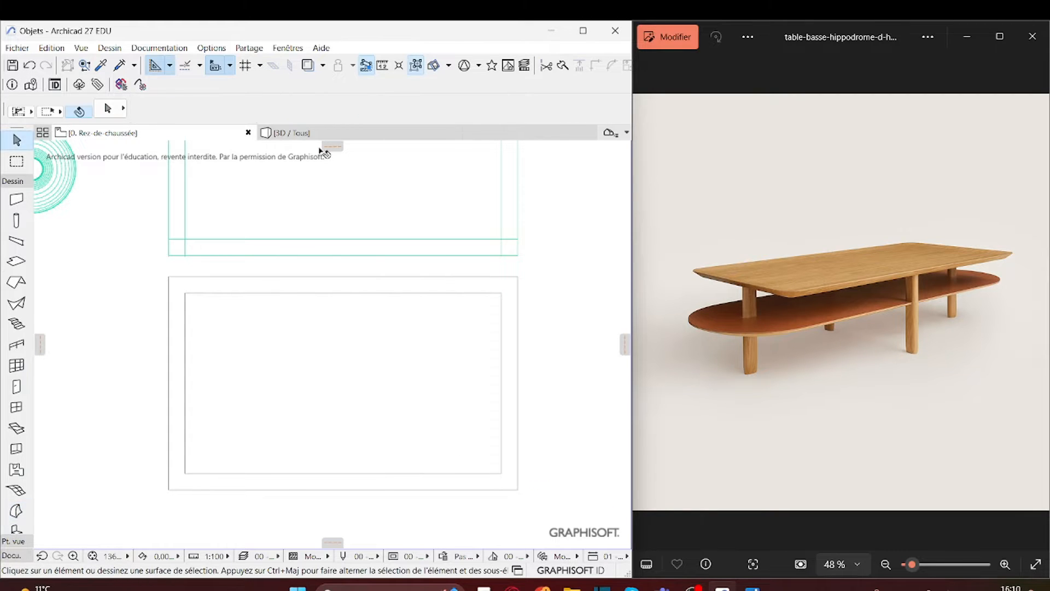
Extrude the new rectangular morph perpendicularly upward in 3D into a thin slab and deselect it.
{"action": "left_click", "coordinate": [298, 135]}
{"action": "middle_click_drag", "start_coordinate": [293, 485], "coordinate": [464, 182]}
{"action": "left_click", "coordinate": [298, 431]}
{"action": "left_click", "coordinate": [271, 389]}
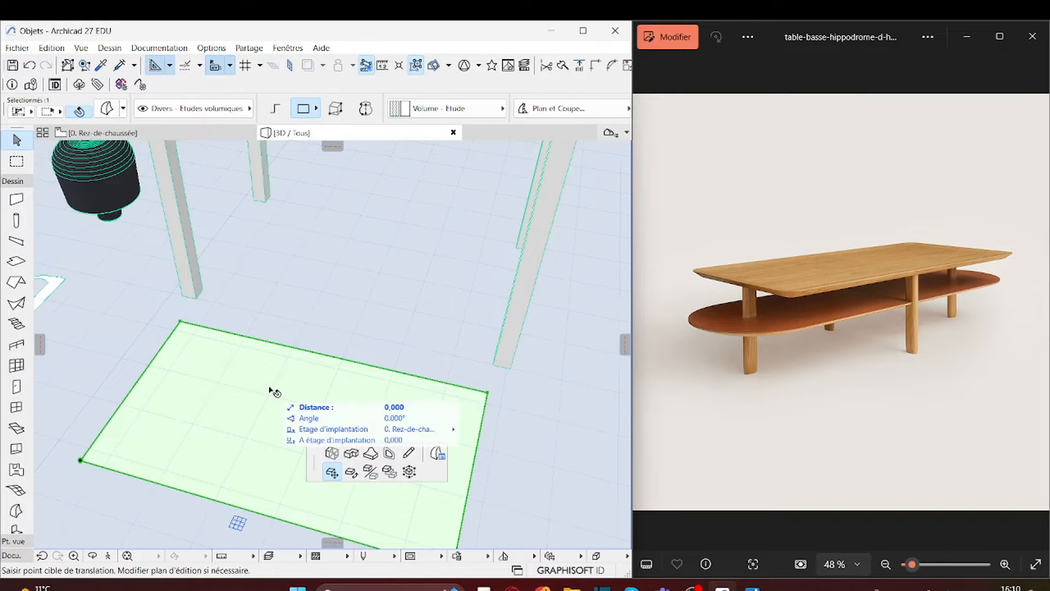
{"action": "left_click", "coordinate": [338, 459]}
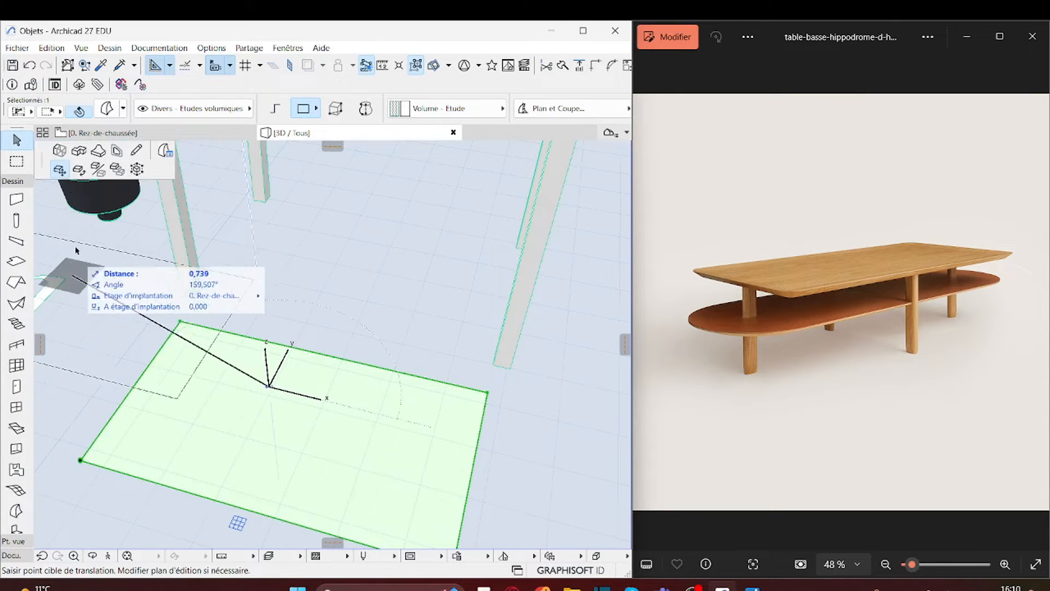
{"action": "left_click", "coordinate": [60, 157]}
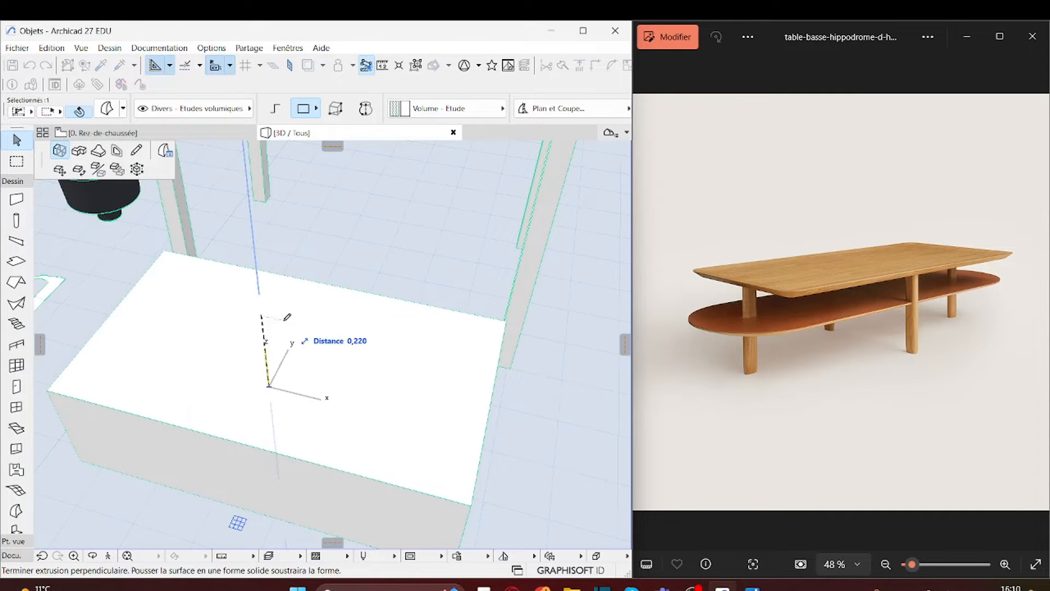
{"action": "type", "text": "0."}
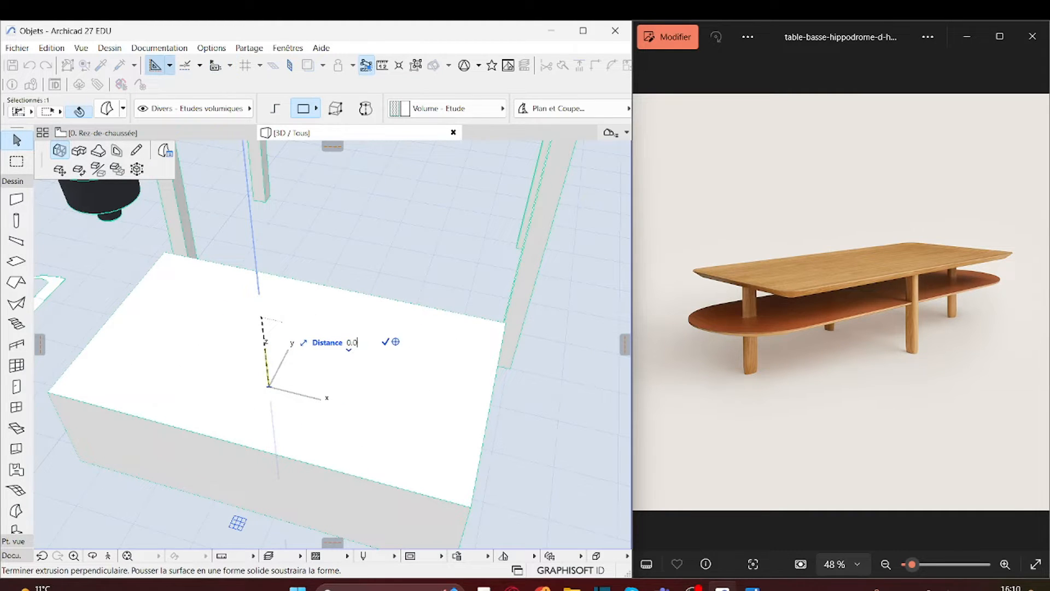
{"action": "key", "text": "Return"}
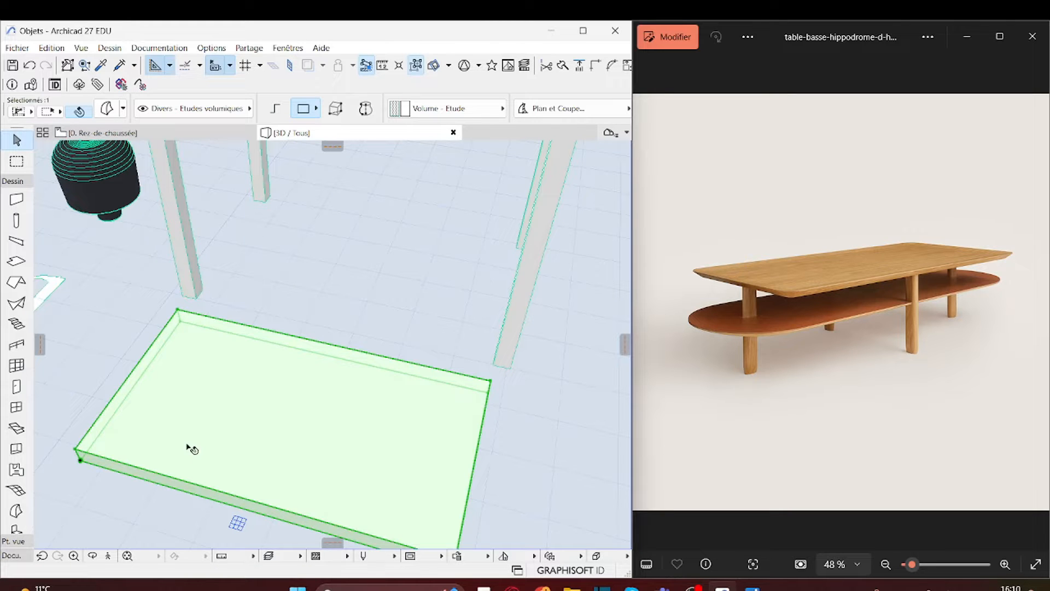
{"action": "key", "text": "Escape"}
Move the slab straight up by about 0.652 towards the underside of the existing table's top.
{"action": "middle_click_drag", "start_coordinate": [277, 430], "coordinate": [298, 406]}
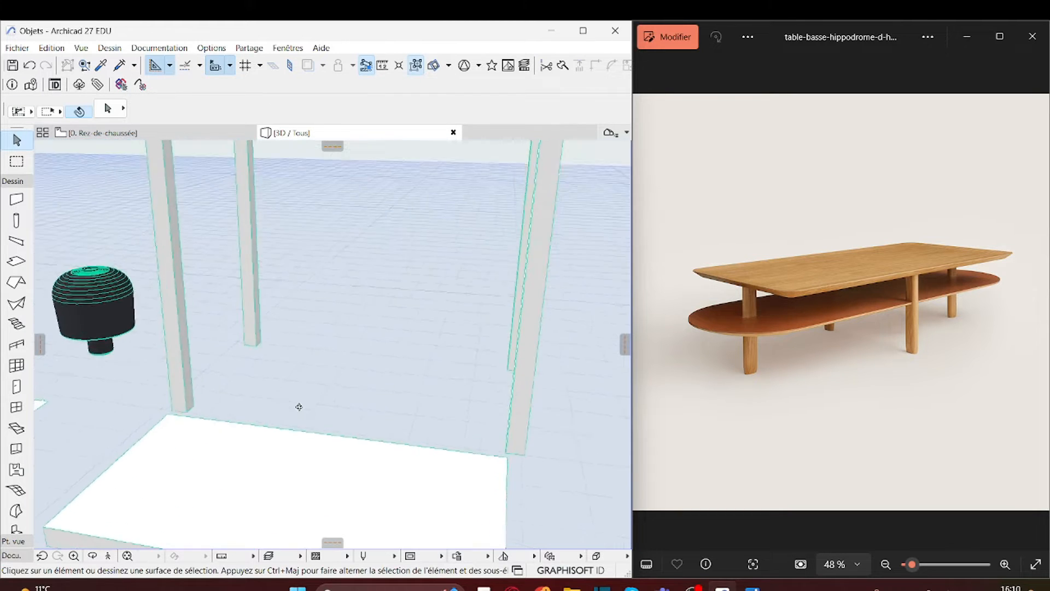
{"action": "scroll", "coordinate": [303, 452], "scroll_direction": "down", "scroll_amount": 5}
{"action": "scroll", "coordinate": [303, 453], "scroll_direction": "up", "scroll_amount": 1}
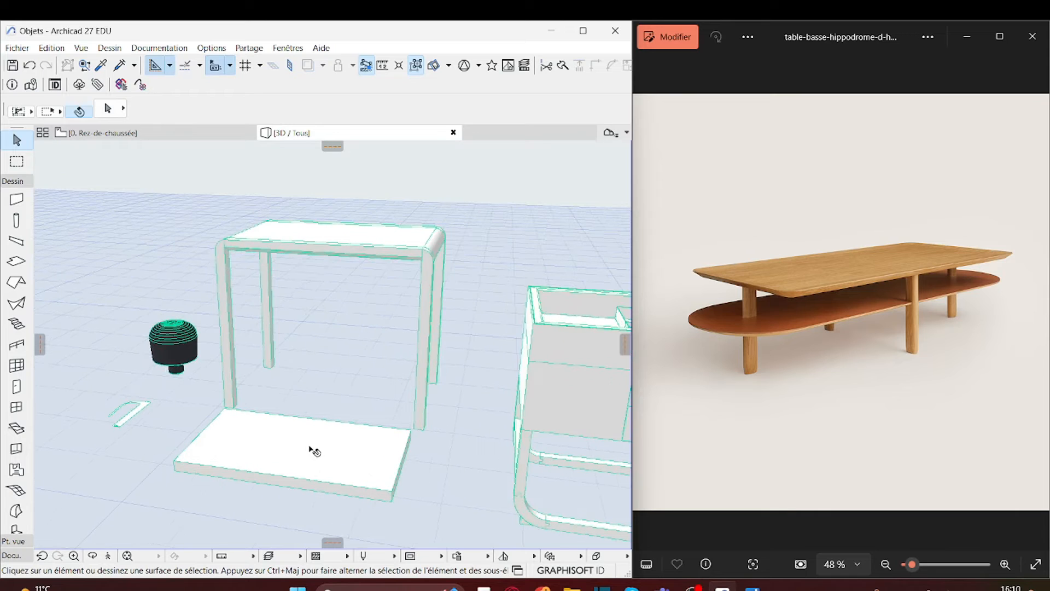
{"action": "left_click", "coordinate": [348, 465]}
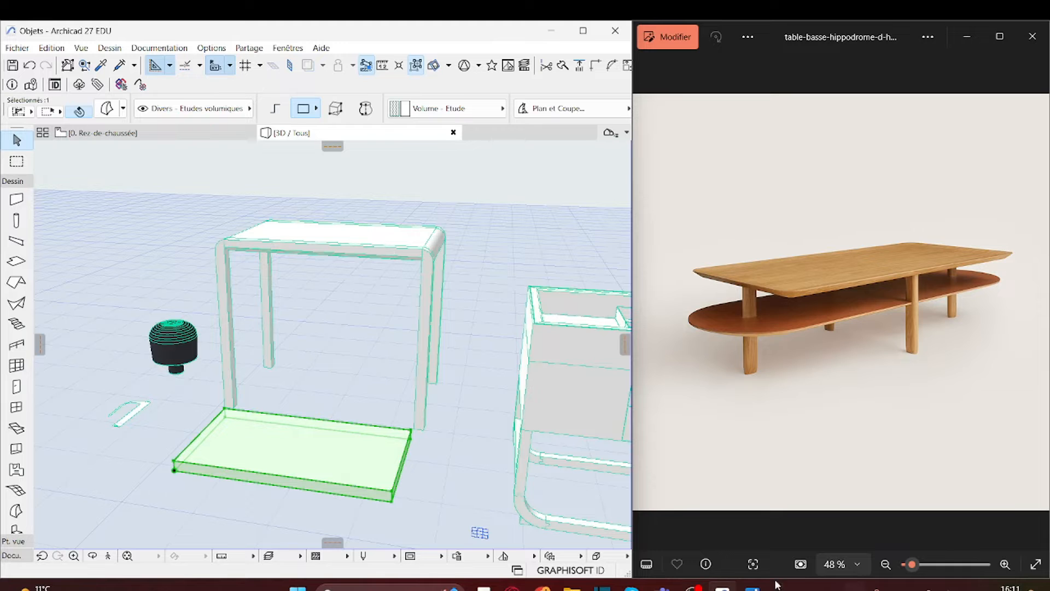
{"action": "left_click", "coordinate": [334, 459]}
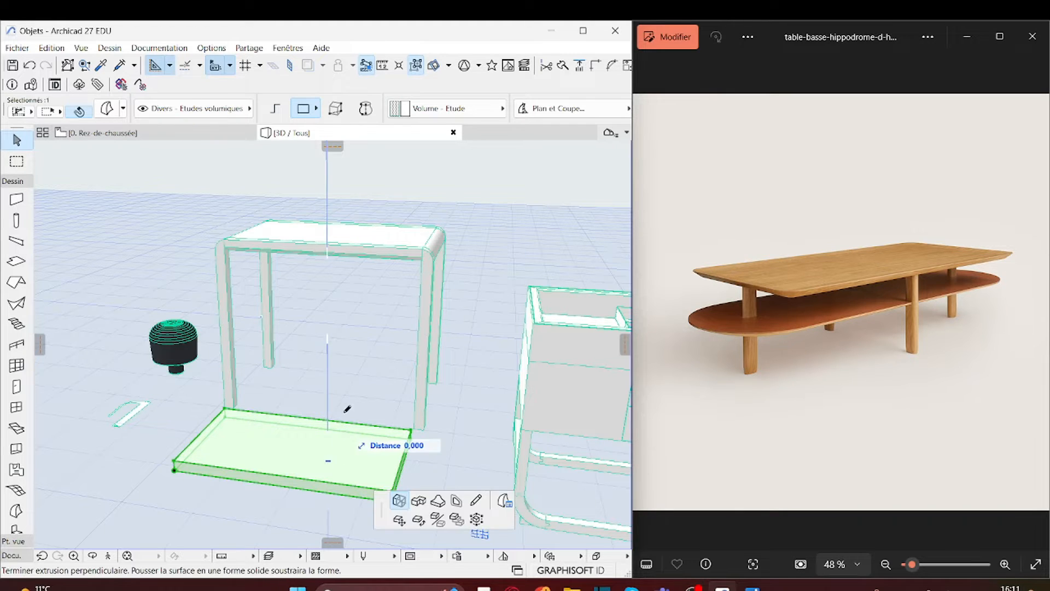
{"action": "left_click", "coordinate": [61, 170]}
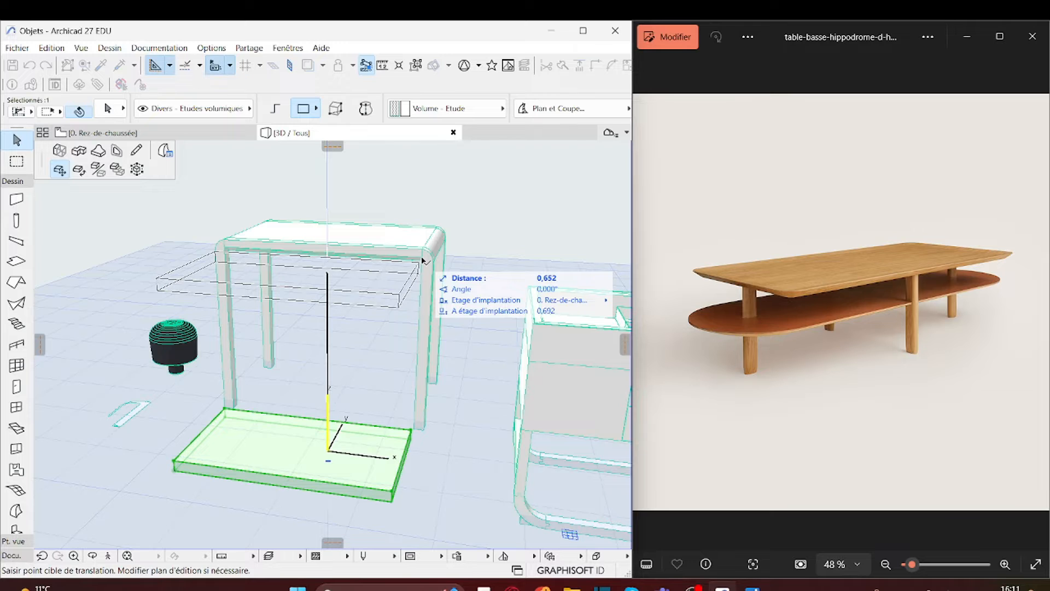
{"action": "left_click", "coordinate": [422, 260]}
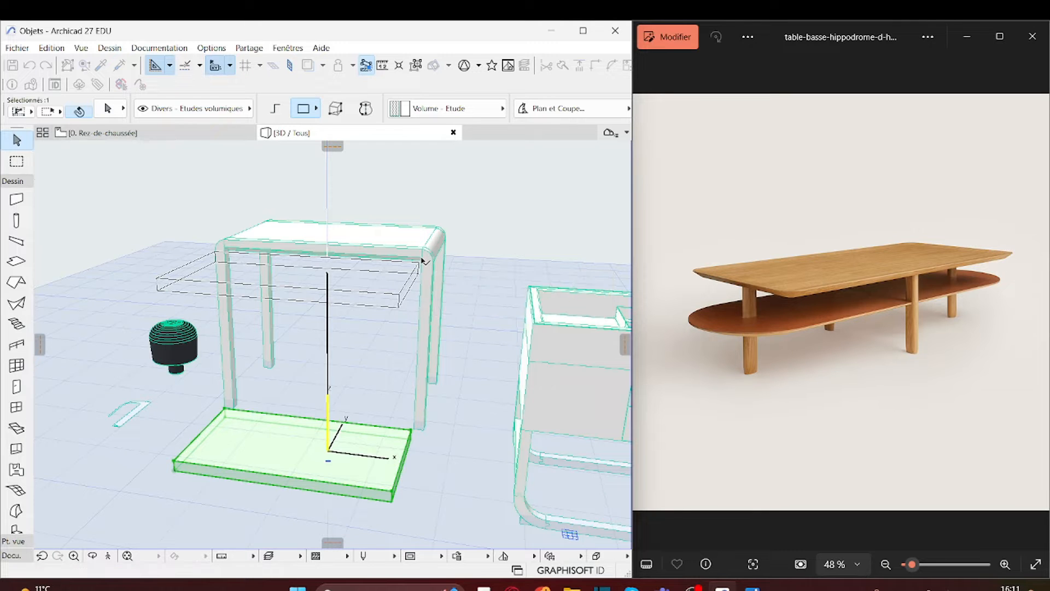
Isolate the tabletop slab in the 3D view and check the table's outlines on the Rez-de-chaussée plan.
{"action": "key", "text": "F5"}
{"action": "left_click", "coordinate": [254, 511]}
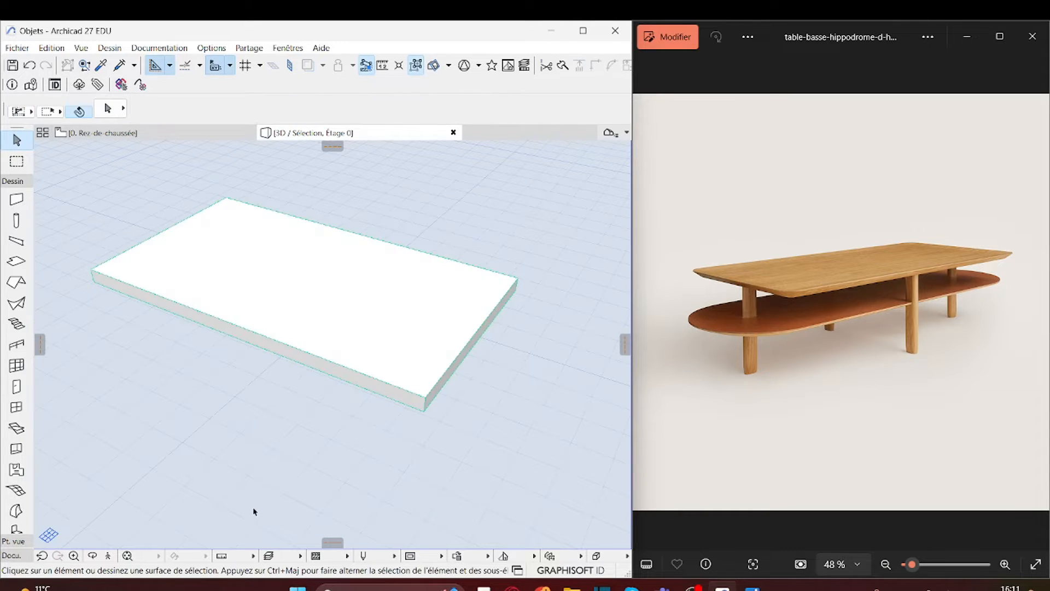
{"action": "left_click", "coordinate": [104, 133]}
{"action": "scroll", "coordinate": [296, 393], "scroll_direction": "down", "scroll_amount": 4}
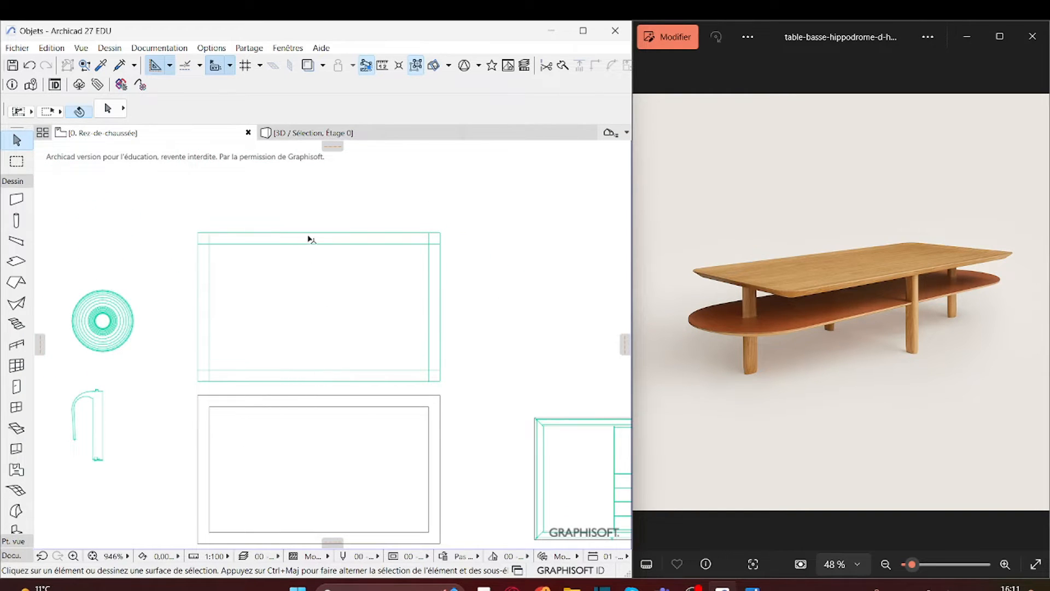
{"action": "left_click", "coordinate": [310, 239]}
{"action": "left_click", "coordinate": [329, 133]}
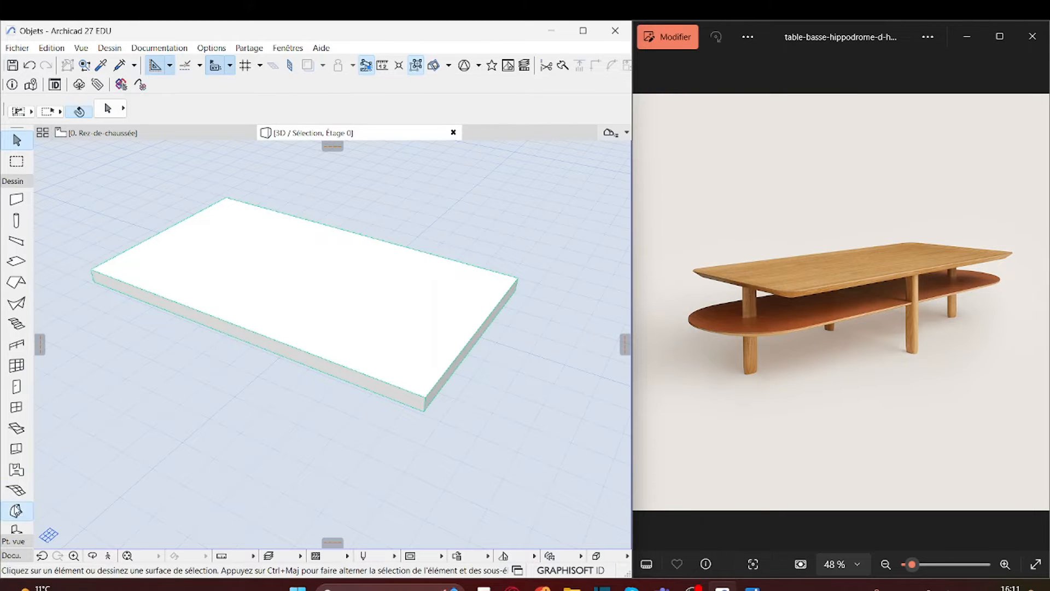
Draw a vertical rectangular morph of 0.770 by 0.030 over the isolated slab's long side face, between its opposite corners.
{"action": "left_click", "coordinate": [16, 510]}
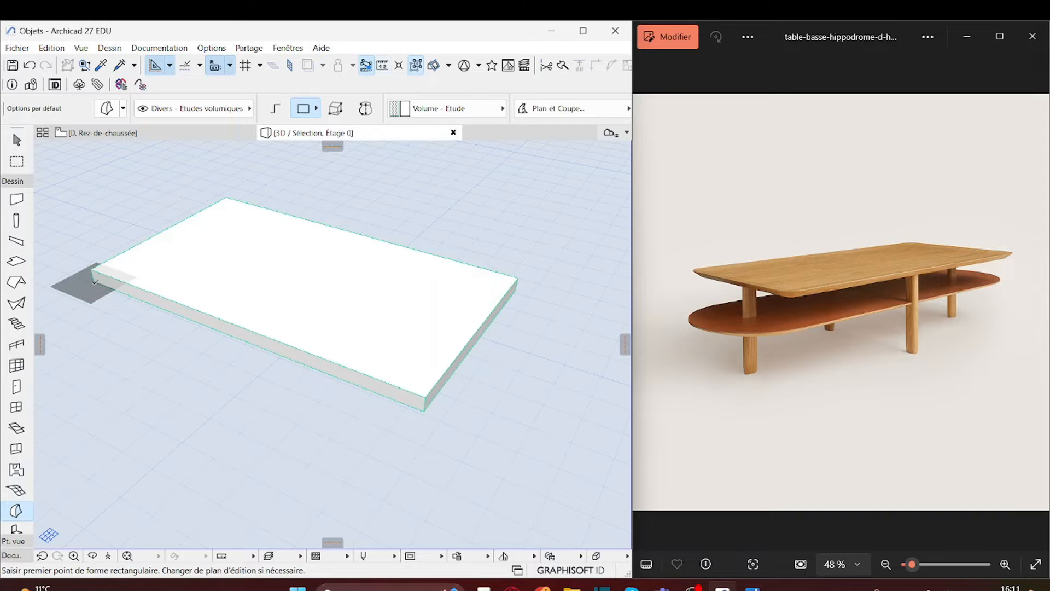
{"action": "left_click", "coordinate": [91, 266]}
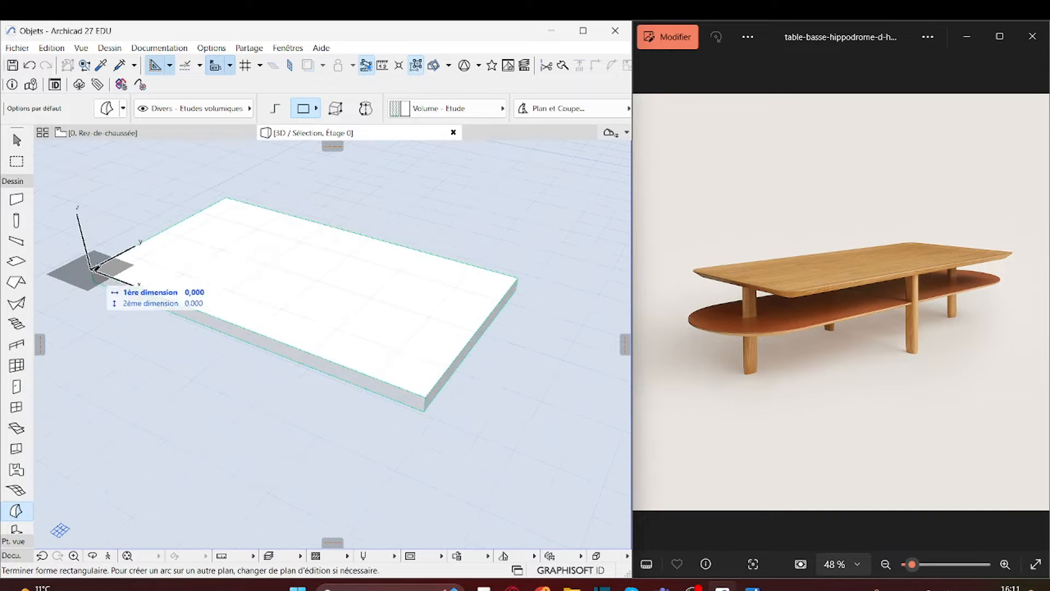
{"action": "middle_click_drag", "start_coordinate": [401, 447], "coordinate": [488, 387], "text": "shift"}
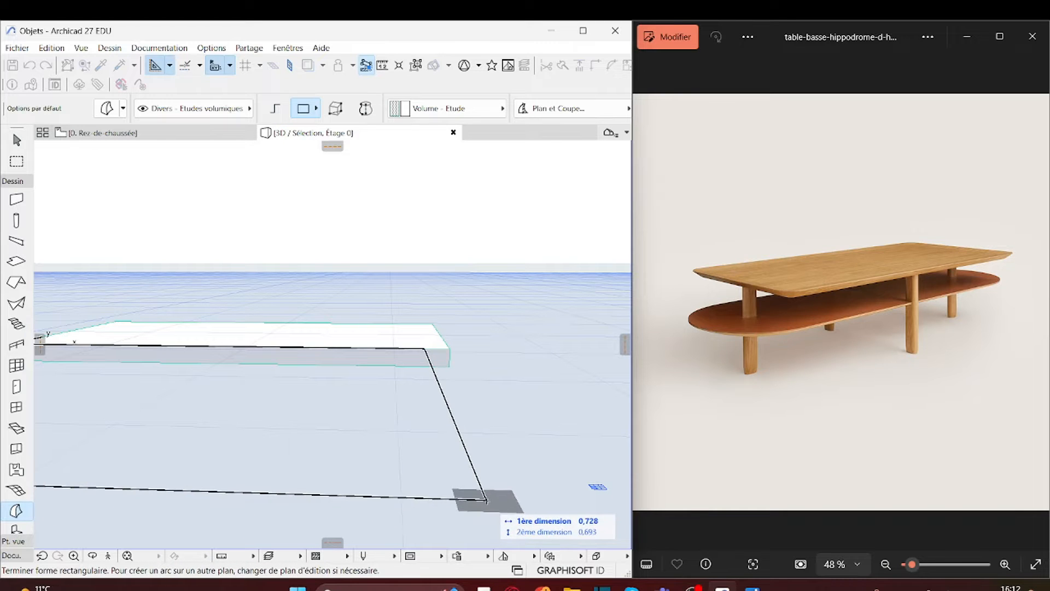
{"action": "middle_click_drag", "start_coordinate": [477, 497], "coordinate": [484, 475], "text": "shift"}
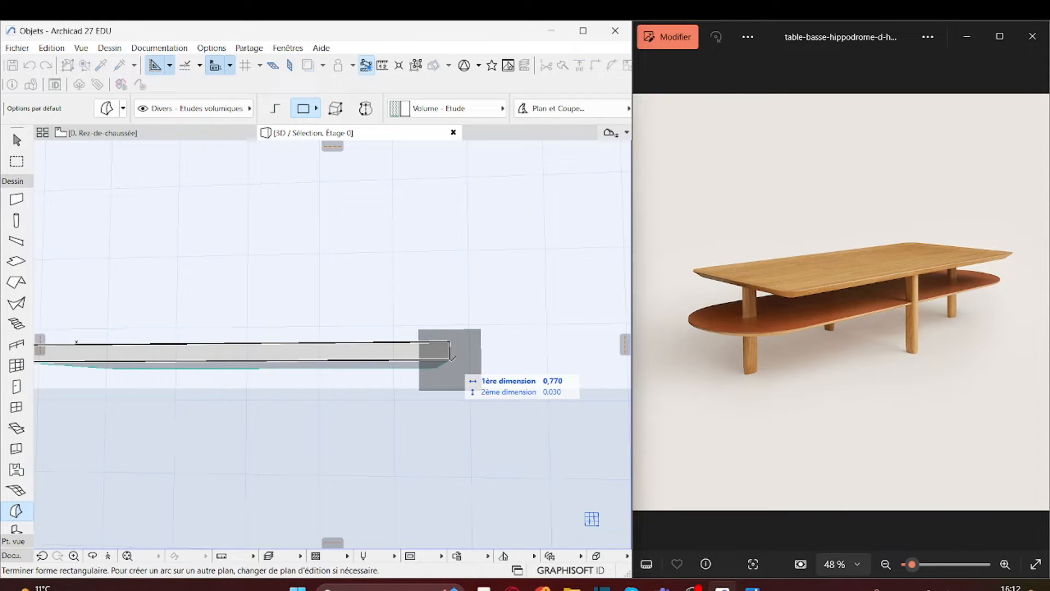
{"action": "left_click", "coordinate": [451, 358]}
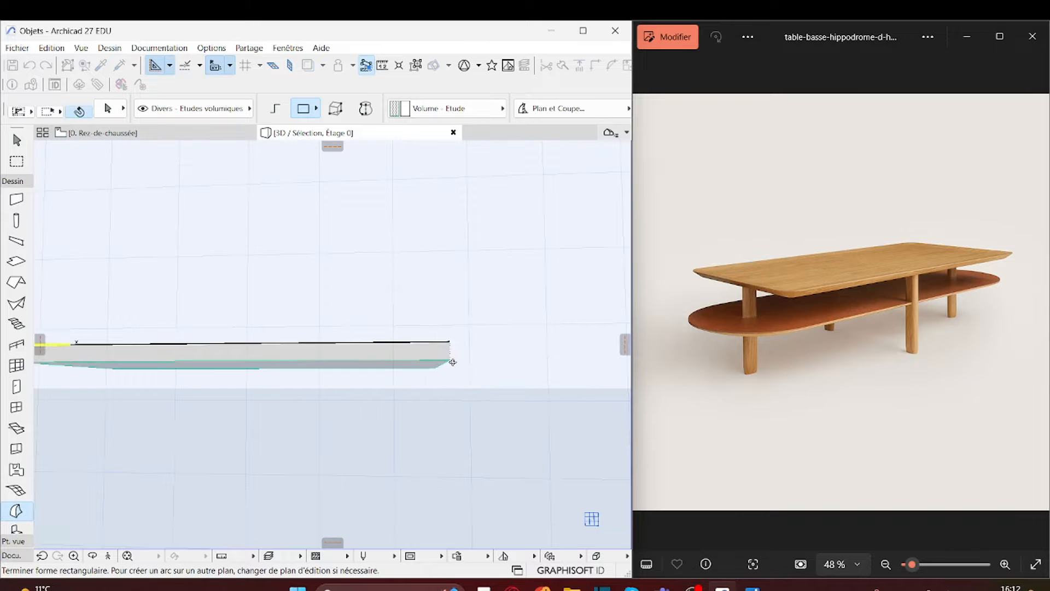
{"action": "middle_click_drag", "start_coordinate": [451, 359], "coordinate": [400, 398], "text": "shift"}
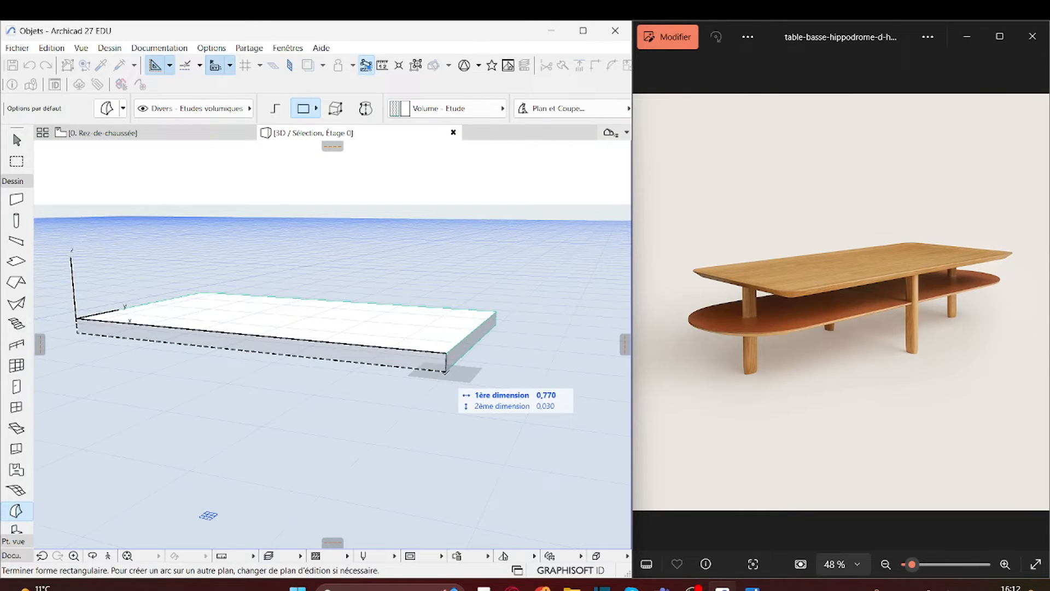
{"action": "middle_click_drag", "start_coordinate": [350, 517], "coordinate": [430, 484], "text": "shift"}
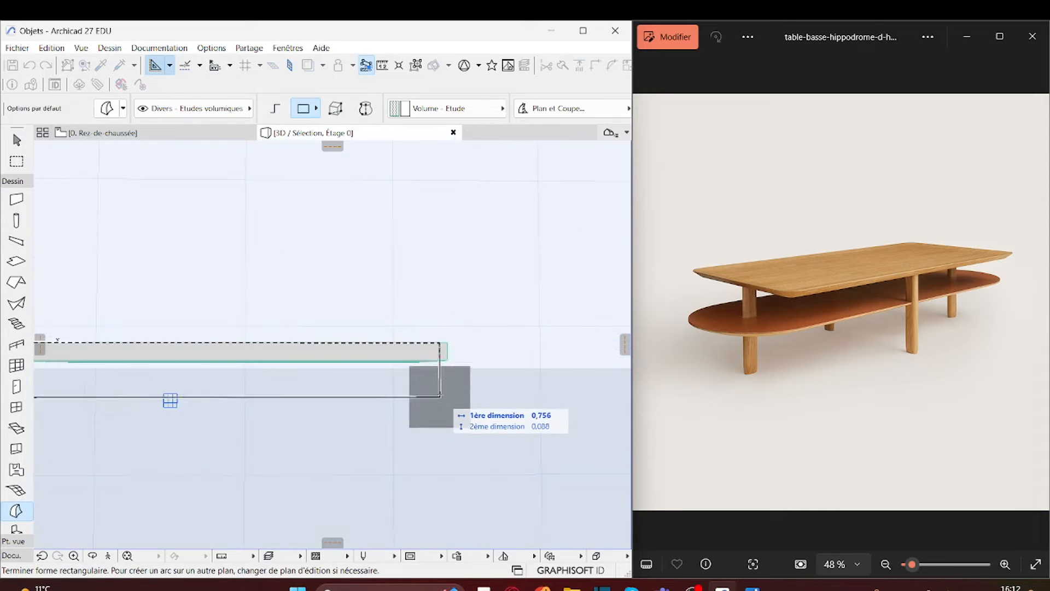
{"action": "middle_click_drag", "start_coordinate": [480, 416], "coordinate": [290, 470], "text": "shift"}
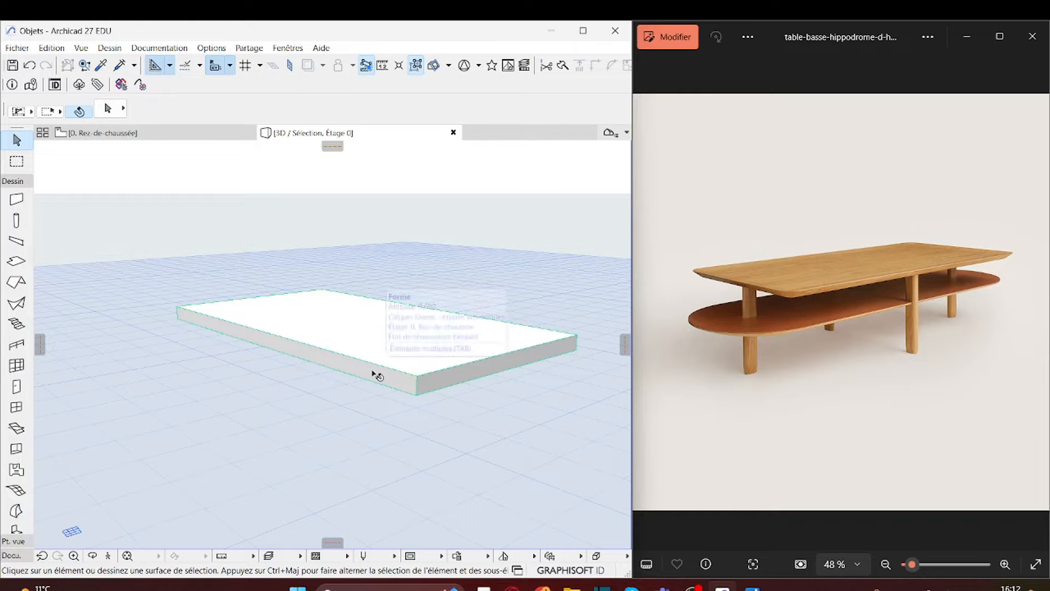
Extrude the rectangular morph on the tabletop's long side perpendicularly outward by 0.04 to form an edge strip.
{"action": "left_click", "coordinate": [403, 391]}
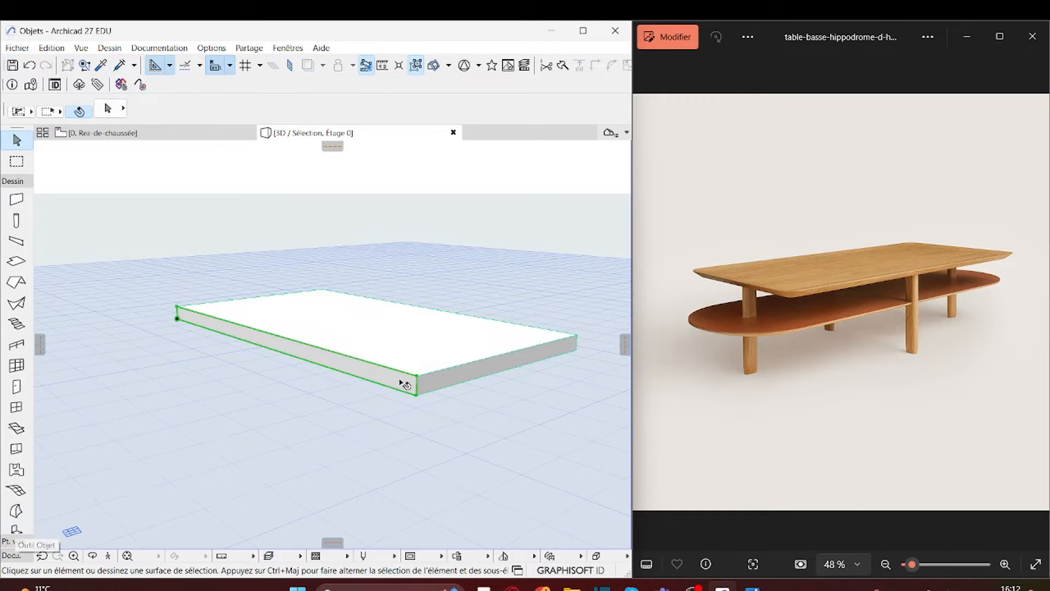
{"action": "scroll", "coordinate": [401, 309], "scroll_direction": "up", "scroll_amount": 3}
{"action": "left_click", "coordinate": [405, 290]}
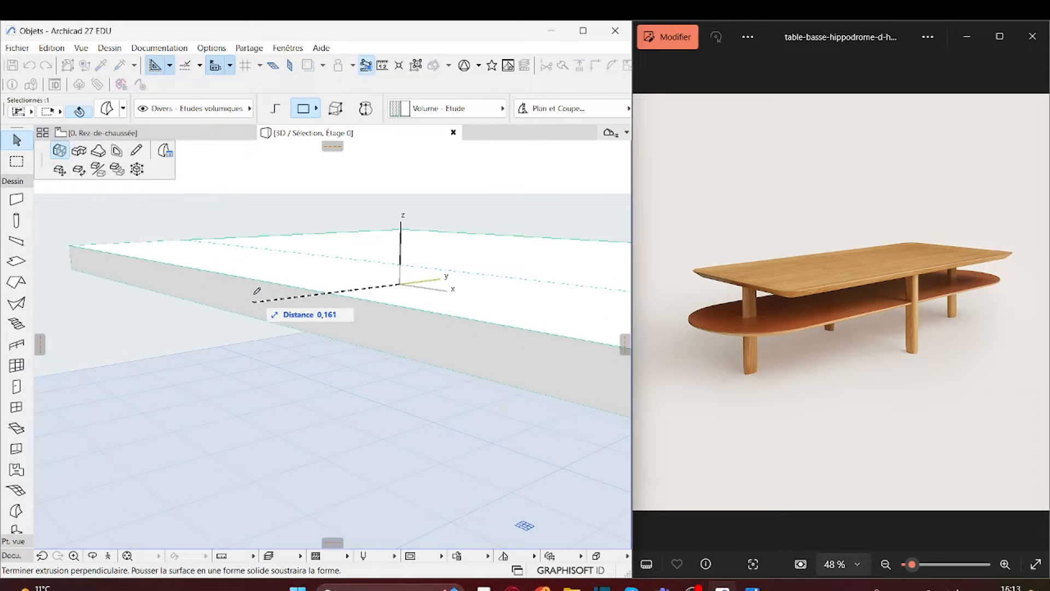
{"action": "middle_click_drag", "start_coordinate": [255, 290], "coordinate": [157, 352], "text": "shift"}
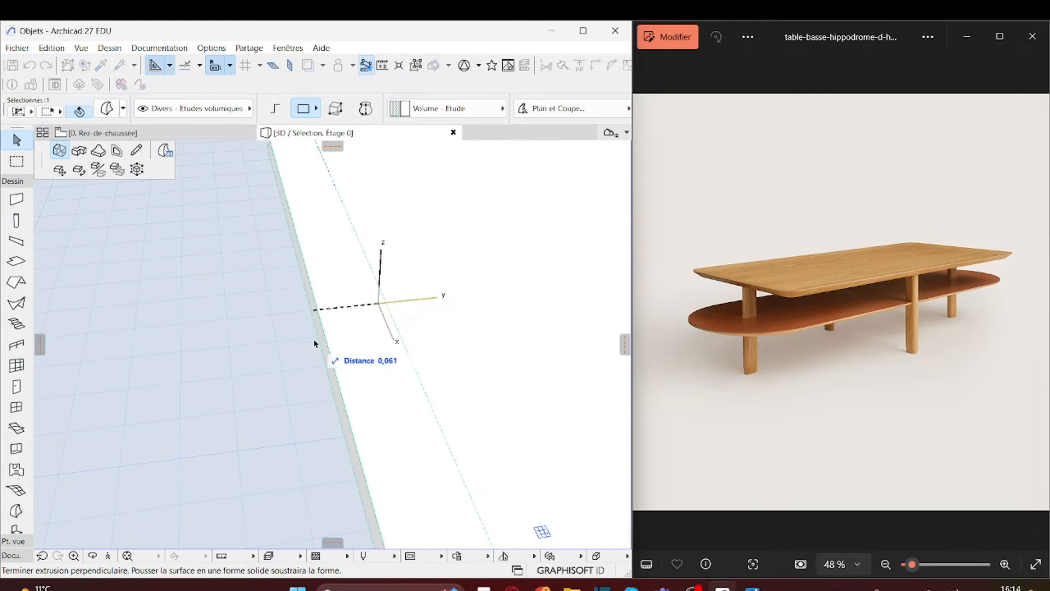
{"action": "type", "text": "0.04"}
{"action": "key", "text": "Return"}
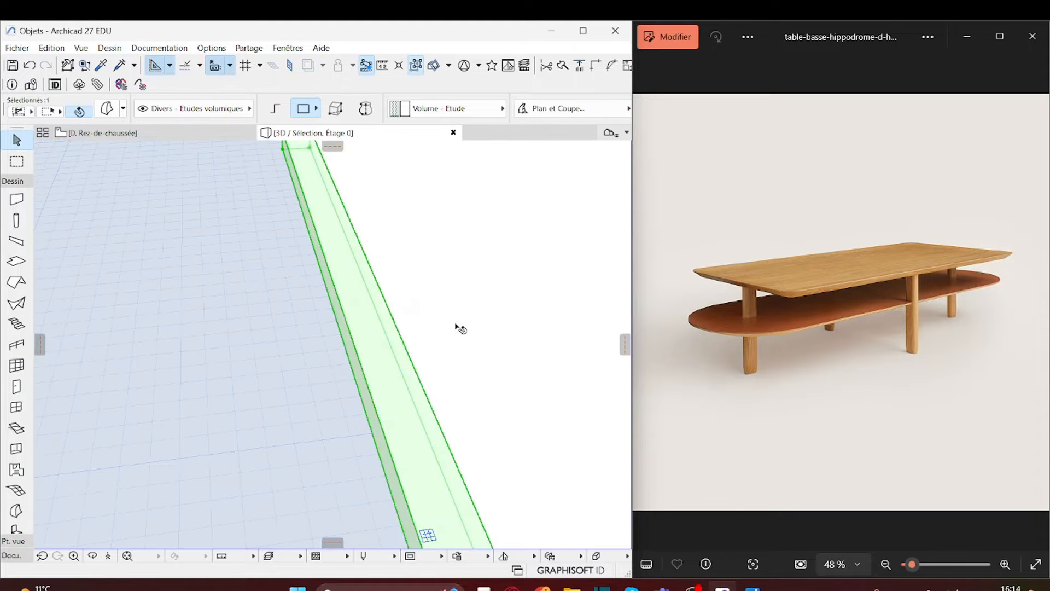
Copy the edge strip 0.480 across the tabletop onto the opposite long side and deselect it.
{"action": "scroll", "coordinate": [200, 352], "scroll_direction": "down", "scroll_amount": 5}
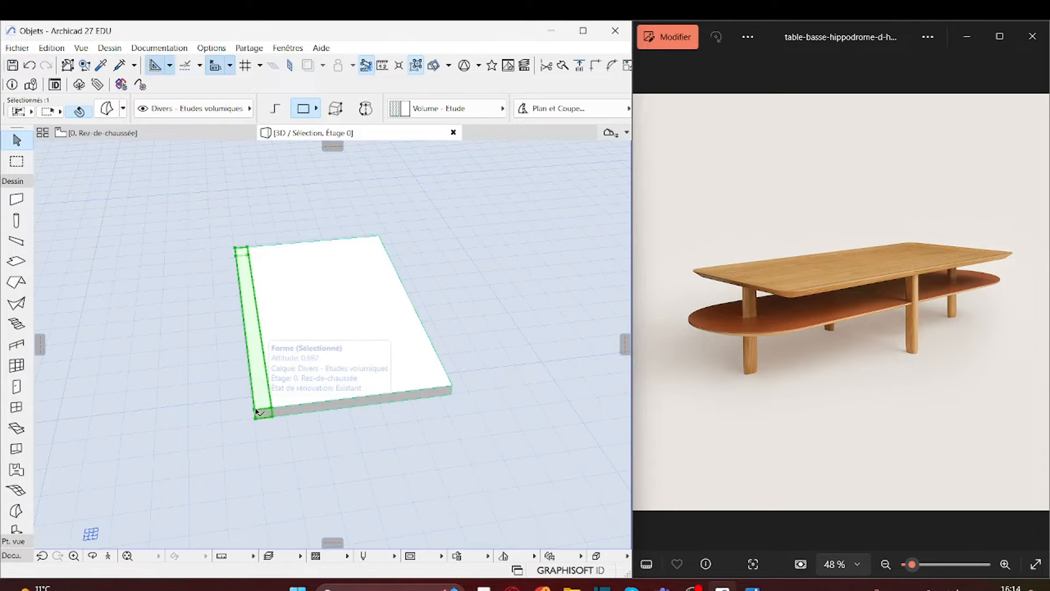
{"action": "left_click", "coordinate": [273, 411]}
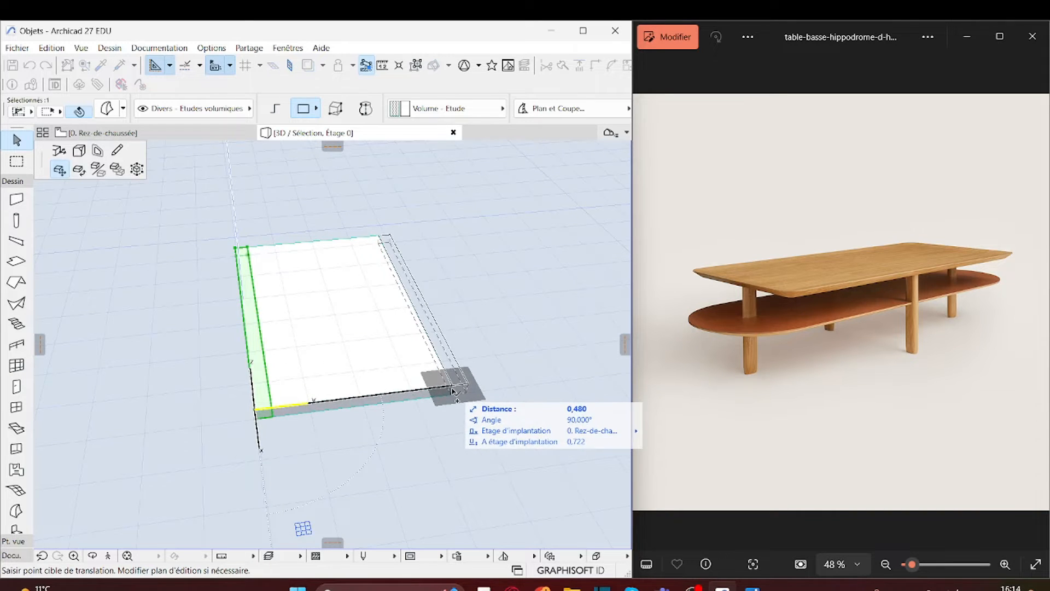
{"action": "left_click", "coordinate": [456, 388]}
{"action": "left_click", "coordinate": [415, 463]}
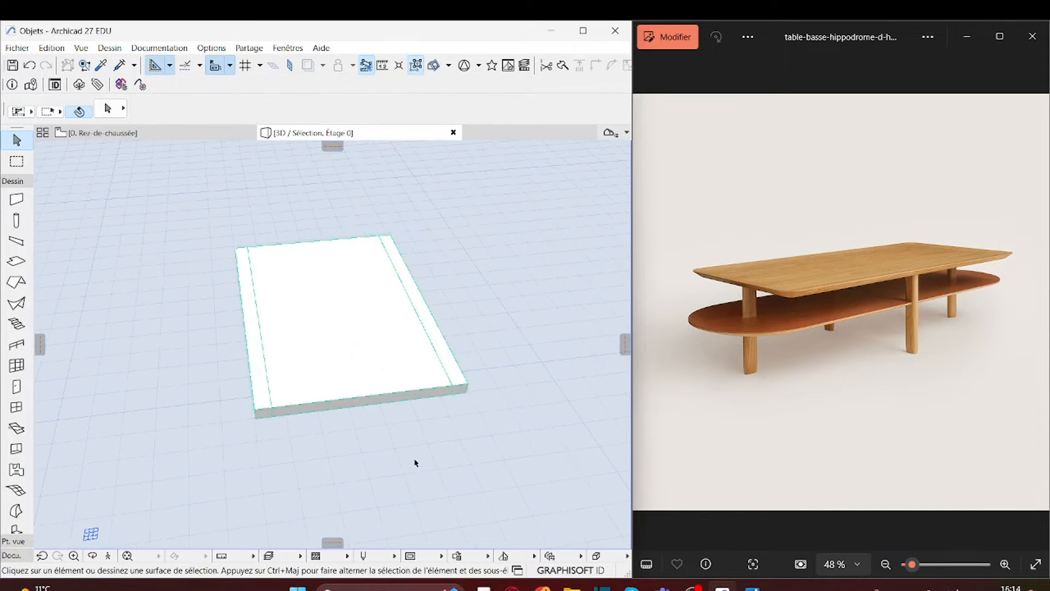
Draw a vertical rectangular morph of about 0.038 by 0.030 on the short end face at the tabletop's corner and select it.
{"action": "middle_click_drag", "start_coordinate": [229, 470], "coordinate": [424, 350], "text": "shift"}
{"action": "scroll", "coordinate": [501, 384], "scroll_direction": "up", "scroll_amount": 2}
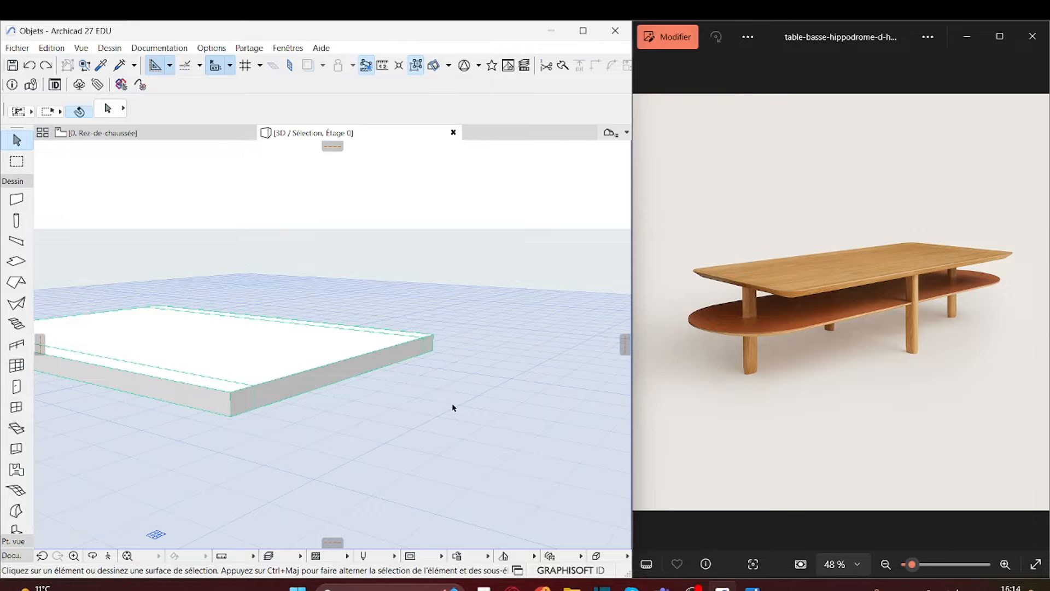
{"action": "middle_click_drag", "start_coordinate": [500, 360], "coordinate": [277, 380], "text": "shift"}
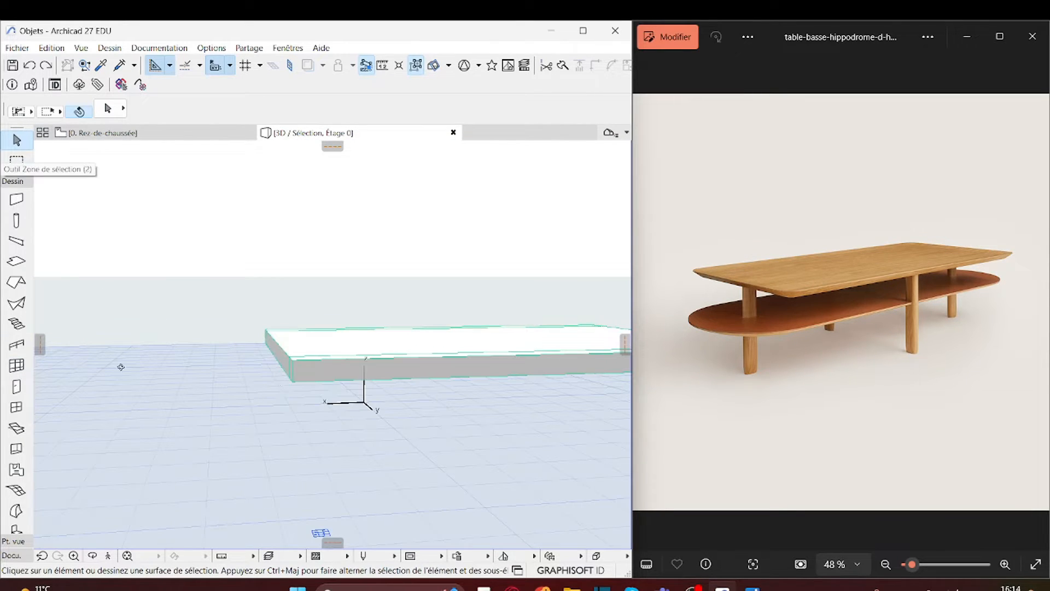
{"action": "left_click", "coordinate": [16, 511]}
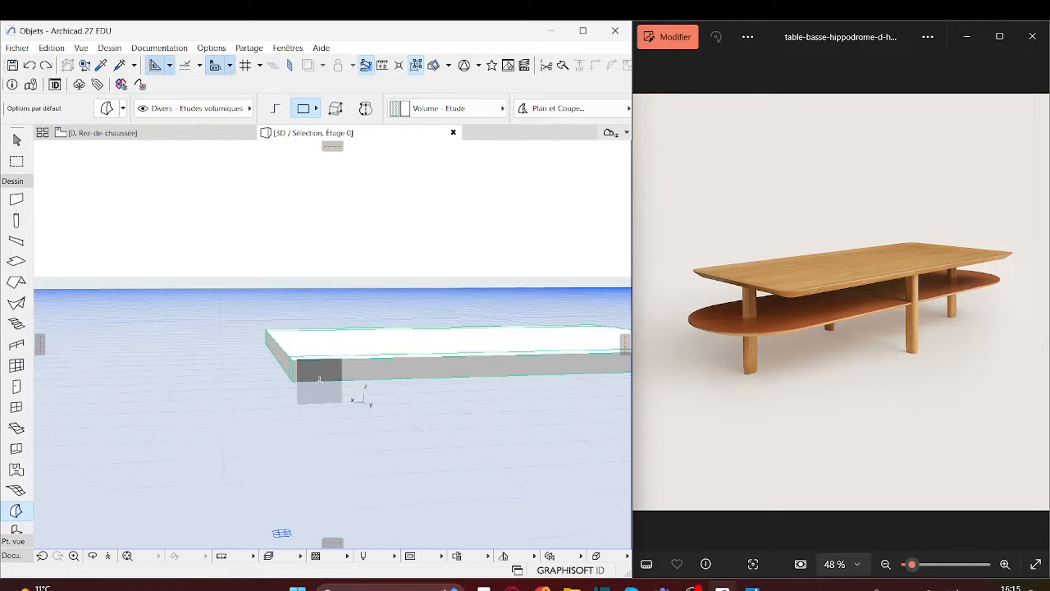
{"action": "left_click", "coordinate": [320, 379]}
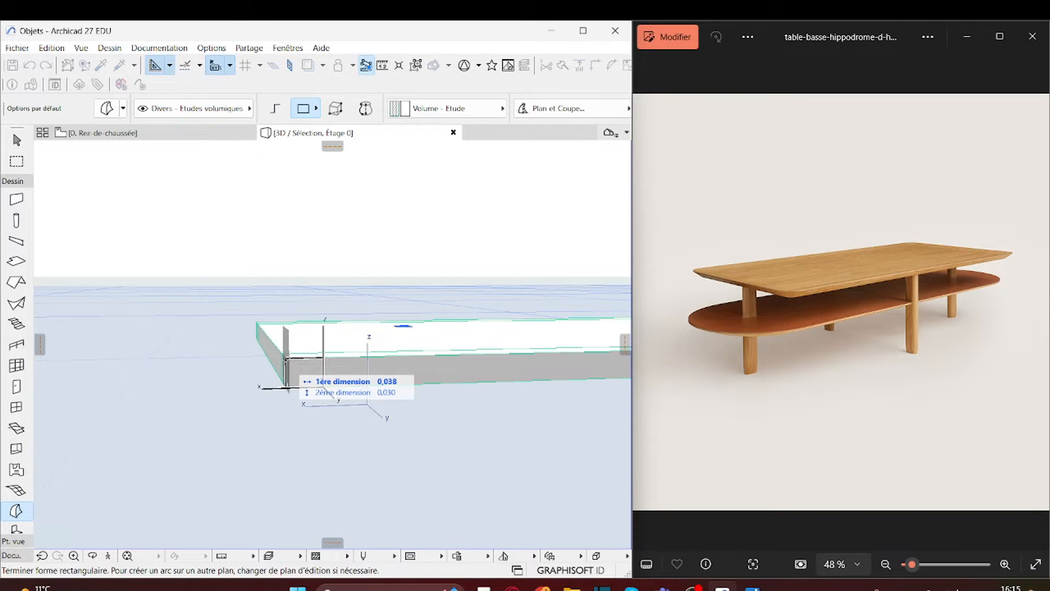
{"action": "key", "text": "Escape"}
{"action": "key", "text": "Escape"}
{"action": "left_click", "coordinate": [298, 376]}
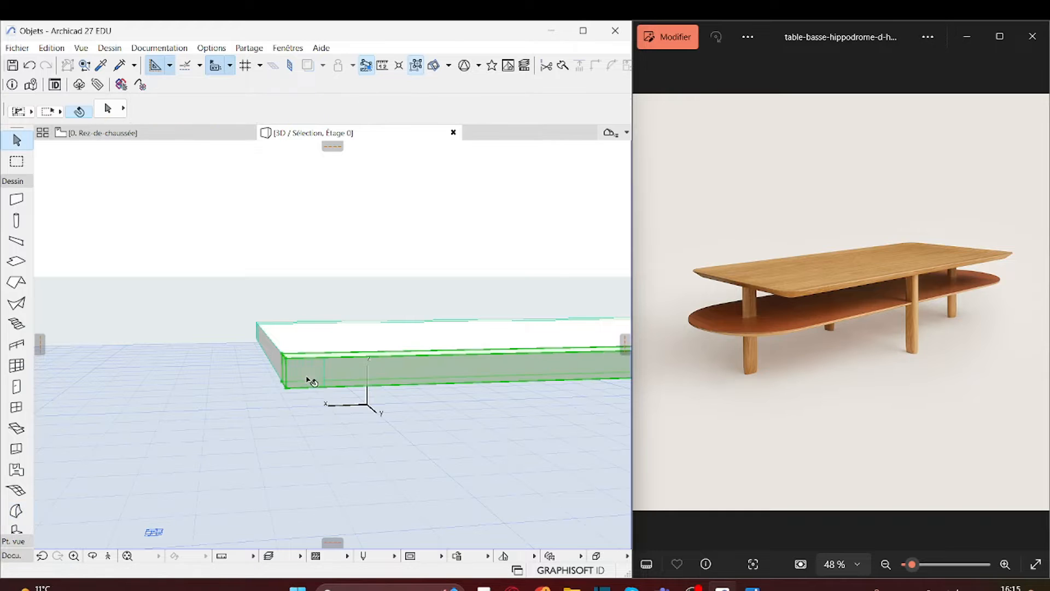
{"action": "key", "text": "Escape"}
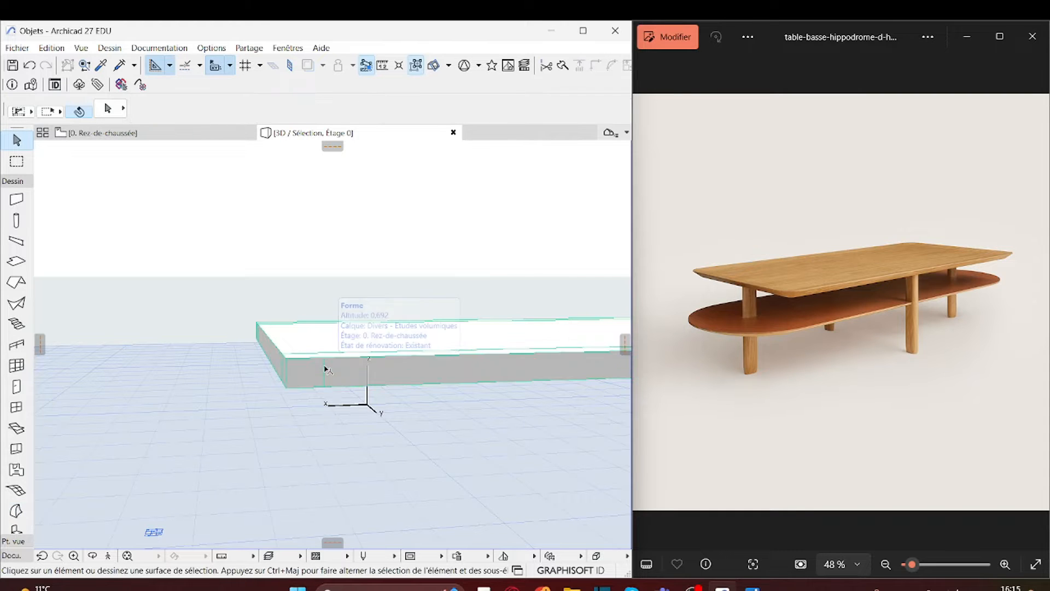
{"action": "left_click", "coordinate": [324, 370]}
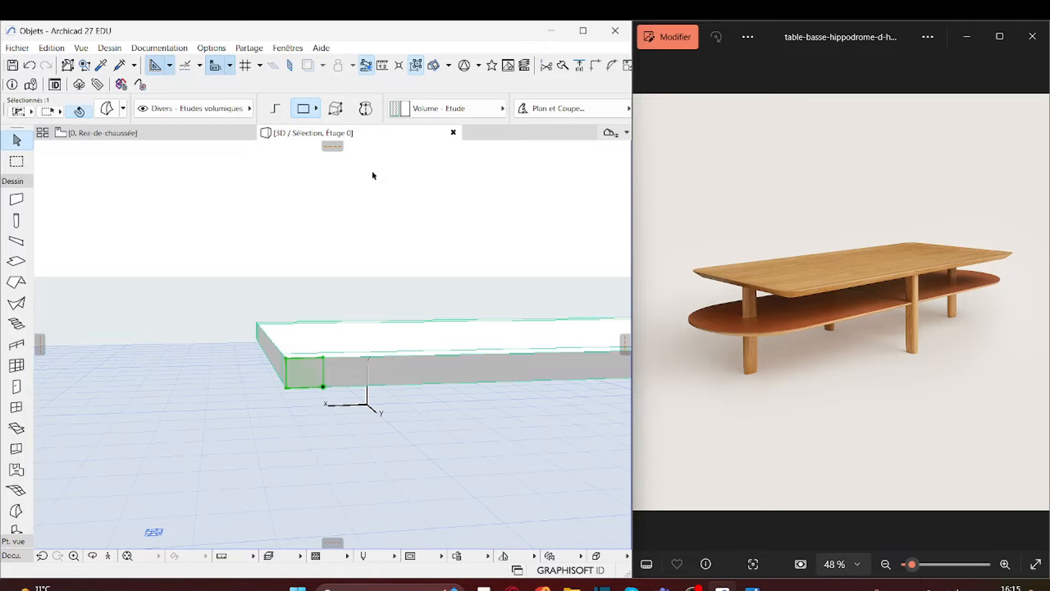
{"action": "left_click", "coordinate": [305, 374]}
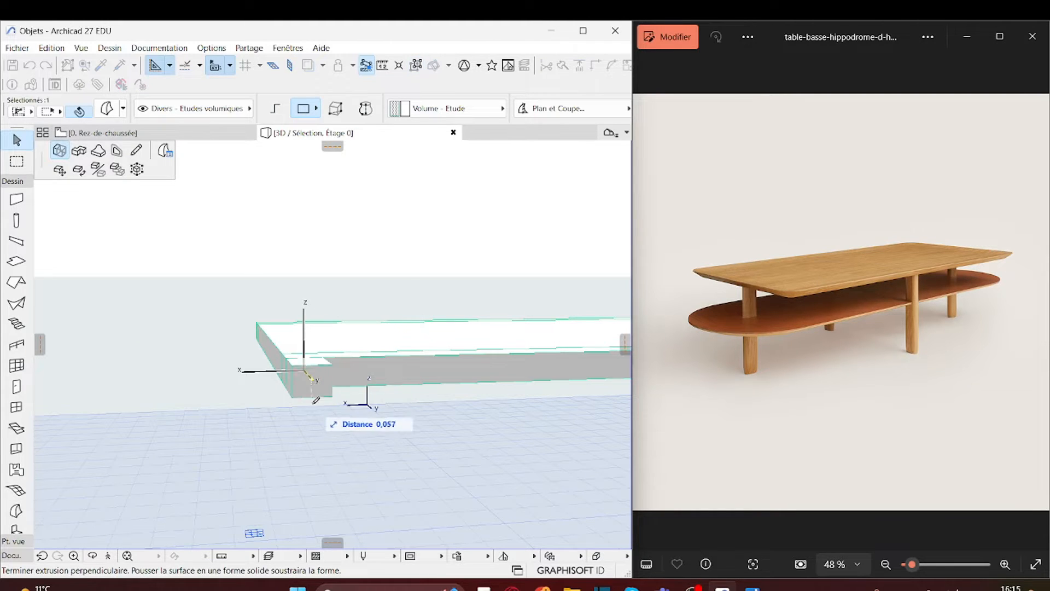
{"action": "key", "text": "Escape"}
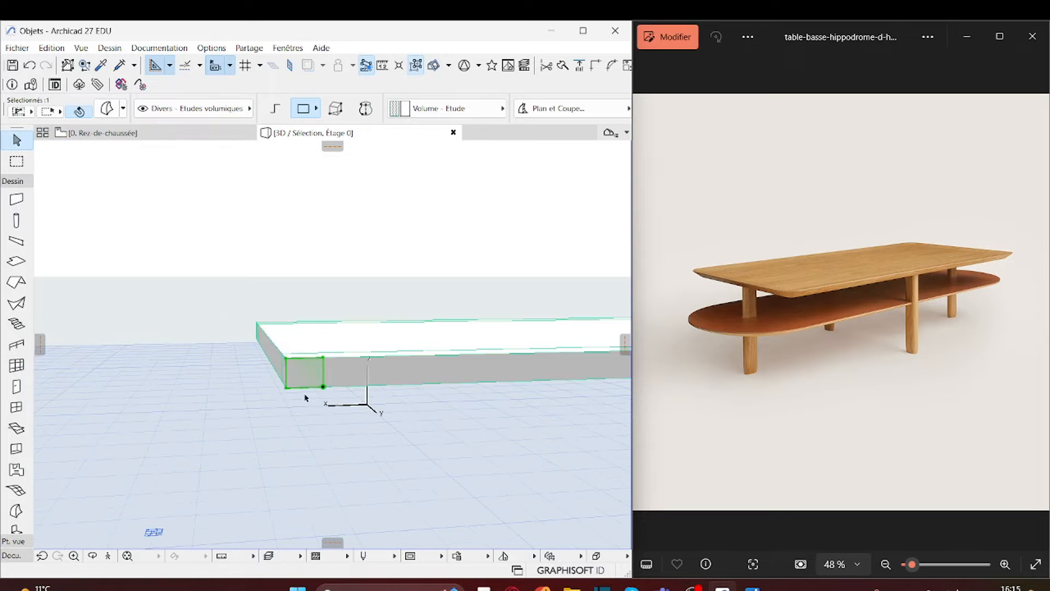
{"action": "left_click", "coordinate": [287, 359]}
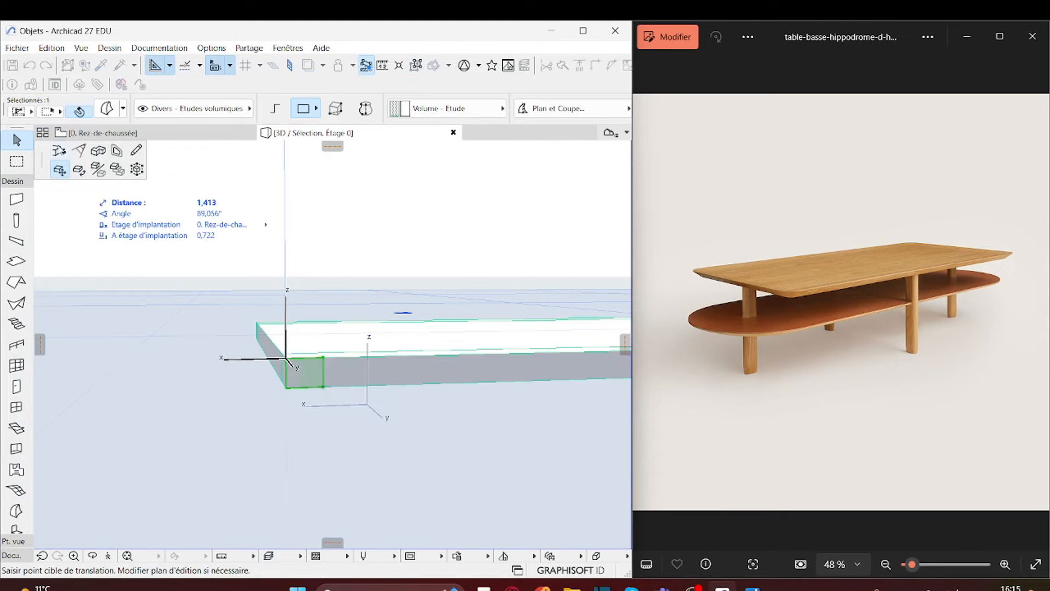
{"action": "key", "text": "Escape"}
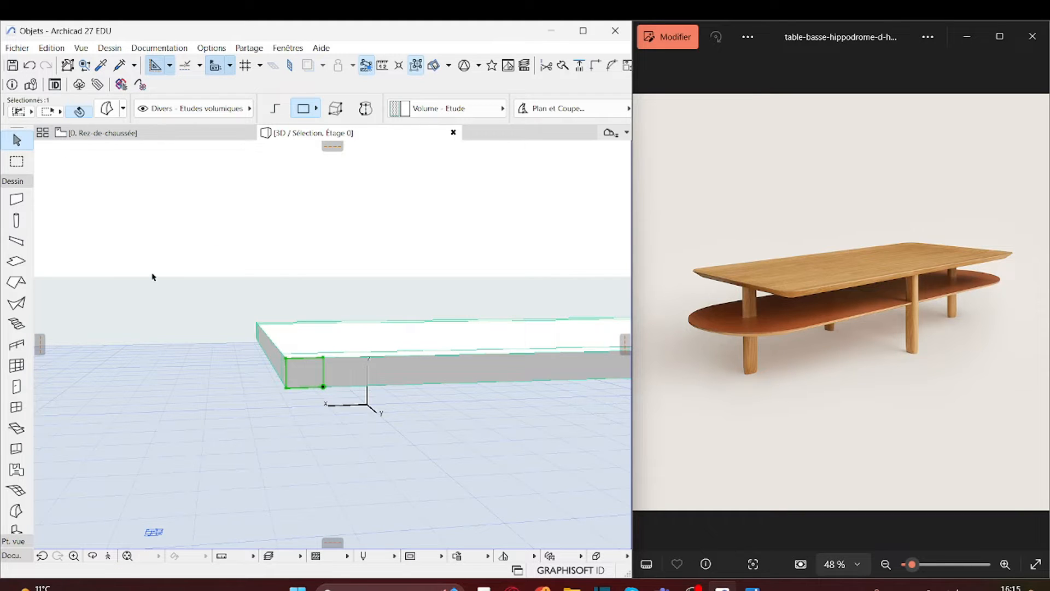
Offset the small rectangle's outer vertical edge by 0.04 beyond the tabletop's corner.
{"action": "left_click_drag", "start_coordinate": [271, 402], "coordinate": [299, 339]}
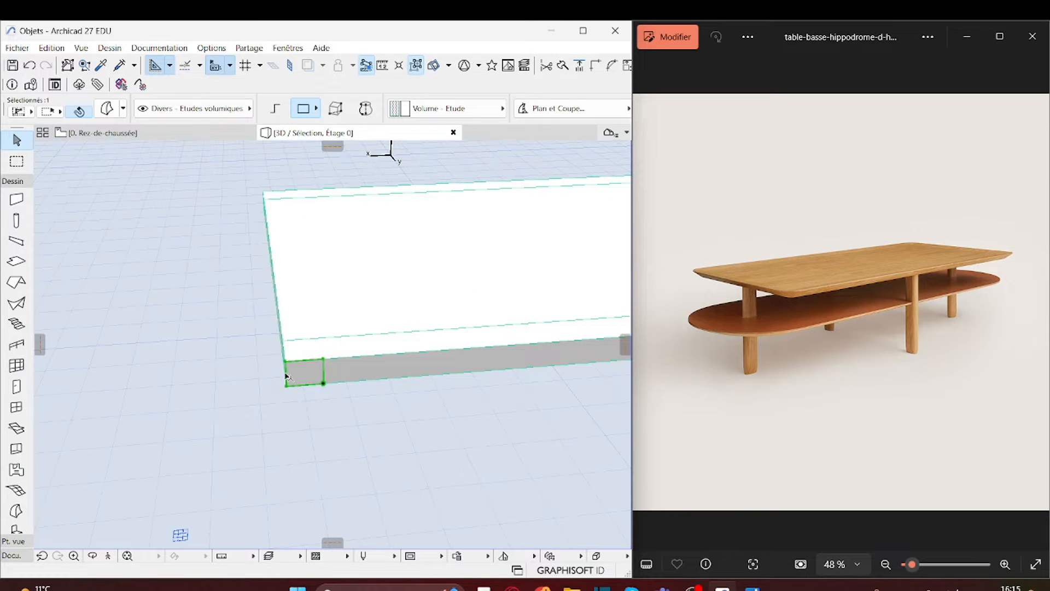
{"action": "scroll", "coordinate": [286, 377], "scroll_direction": "up", "scroll_amount": 5}
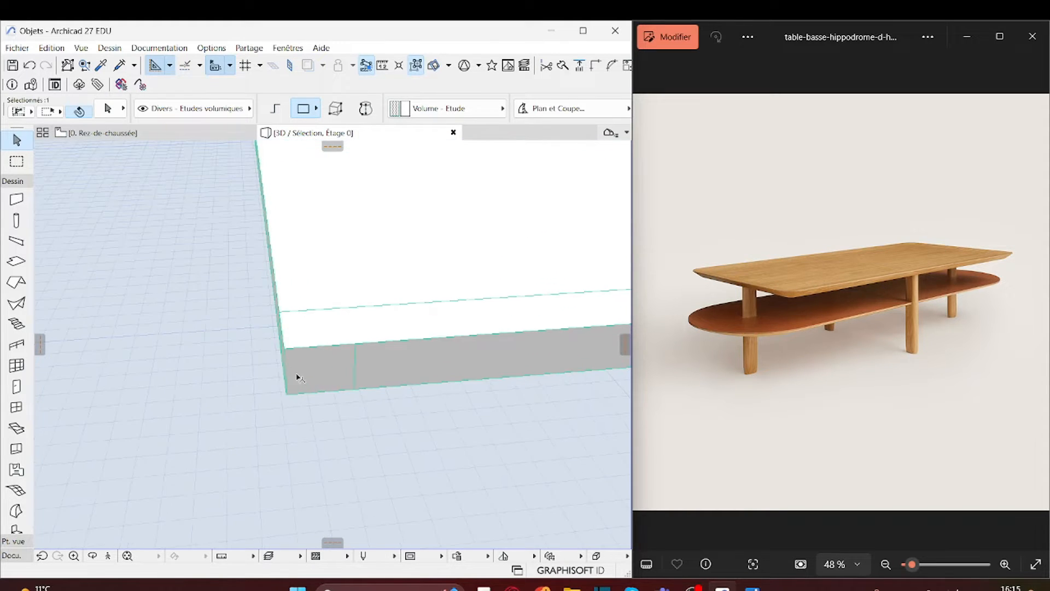
{"action": "middle_click_drag", "start_coordinate": [298, 376], "coordinate": [331, 322], "text": "shift"}
{"action": "left_click", "coordinate": [287, 377]}
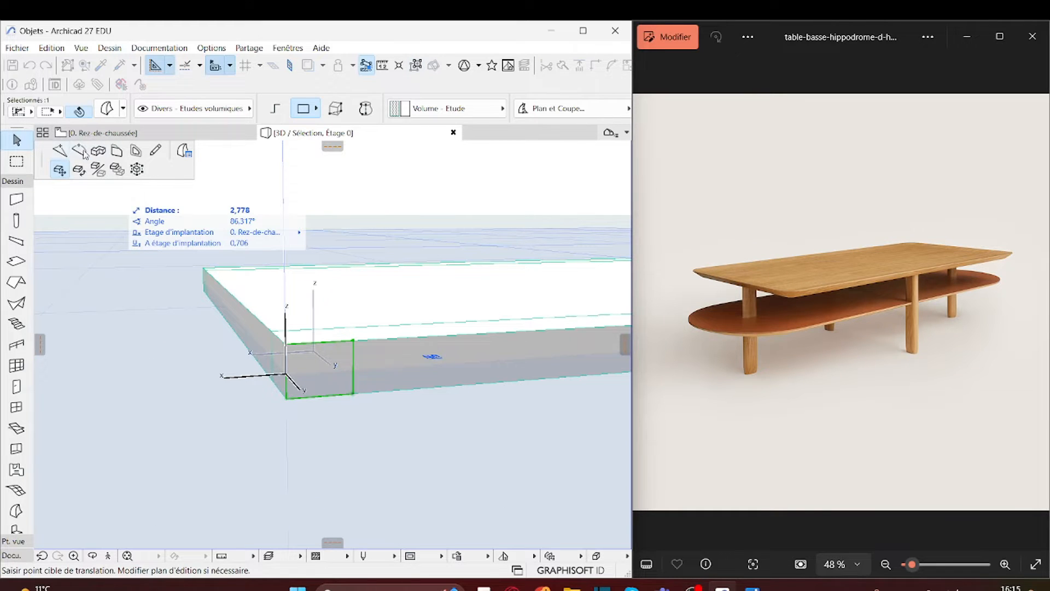
{"action": "left_click", "coordinate": [116, 153]}
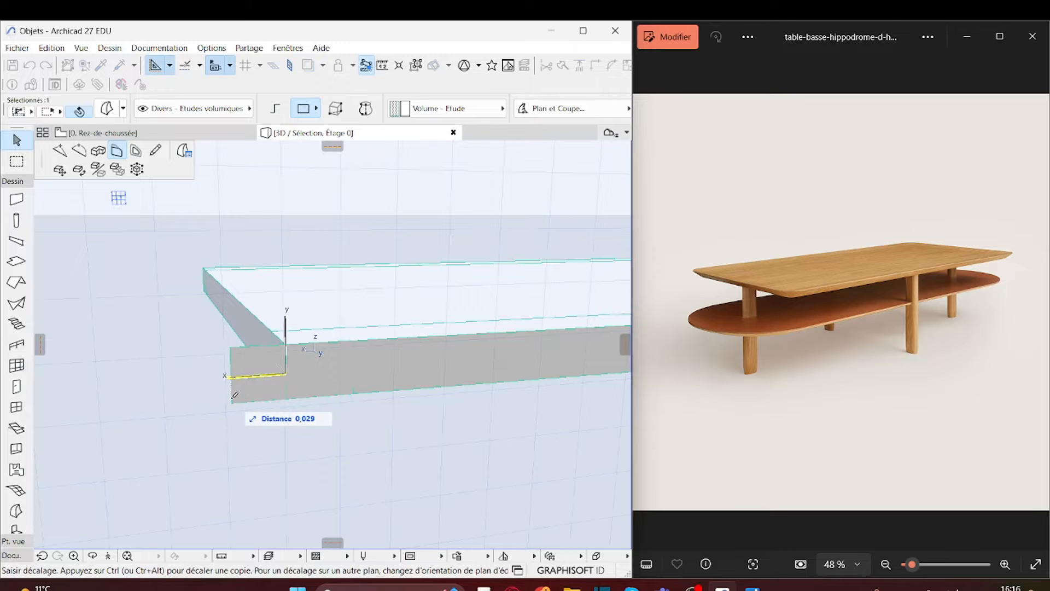
{"action": "type", "text": "0"}
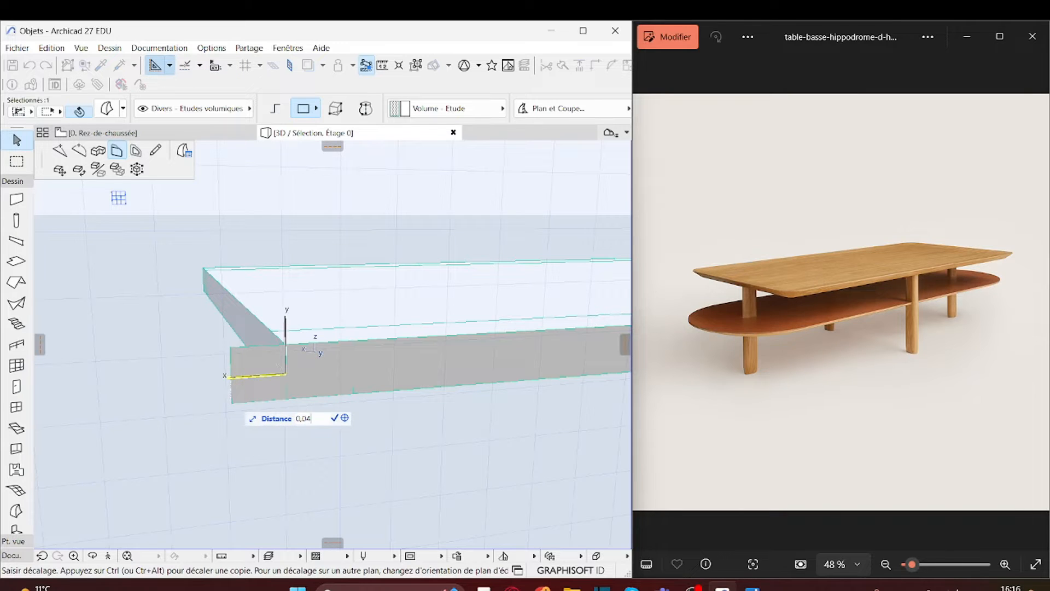
{"action": "key", "text": "Return"}
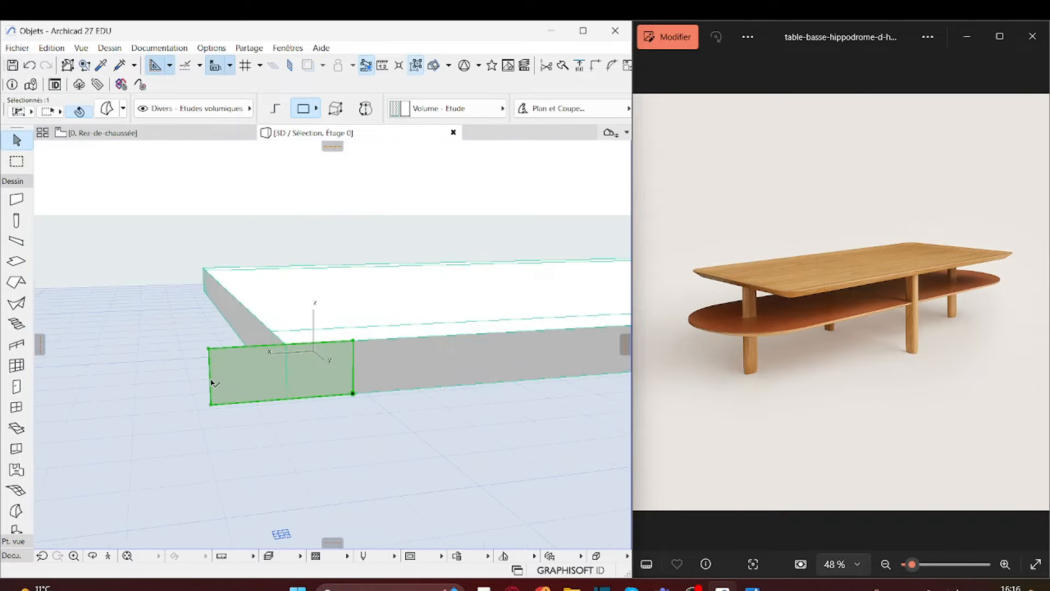
Offset the rectangle's inner vertical edge to the tabletop's corner so the rectangle lies entirely outside the slab.
{"action": "left_click", "coordinate": [355, 374]}
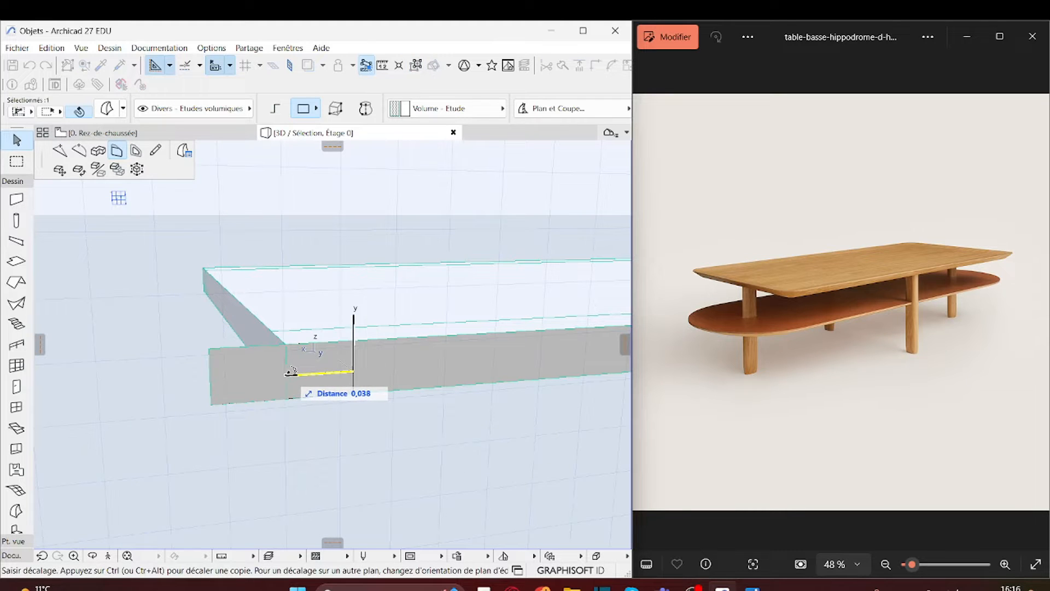
{"action": "left_click", "coordinate": [287, 374]}
{"action": "middle_click_drag", "start_coordinate": [223, 415], "coordinate": [619, 406], "text": "shift"}
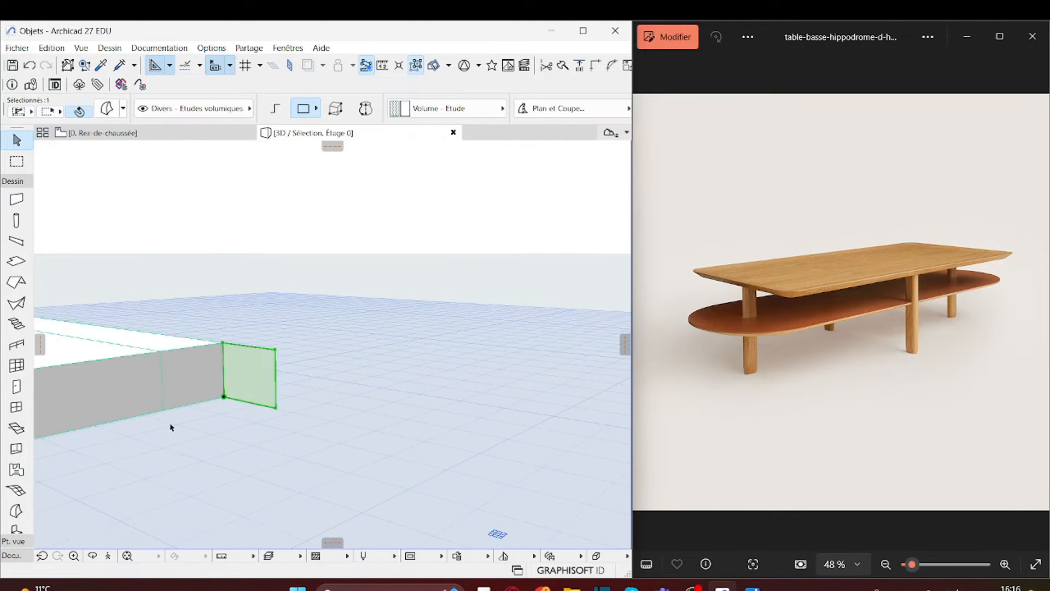
{"action": "middle_click_drag", "start_coordinate": [170, 428], "coordinate": [287, 429], "text": "shift"}
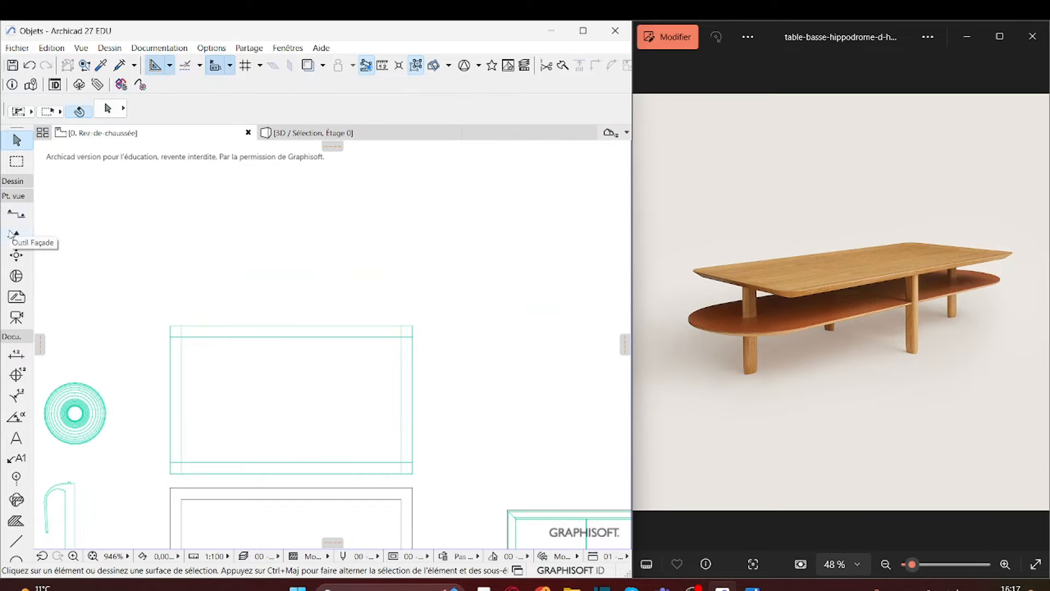
Place a horizontal section line just above the tabletop on the Rez-de-chaussée plan, looking towards the tabletop.
{"action": "left_click", "coordinate": [17, 214]}
{"action": "left_click", "coordinate": [486, 296]}
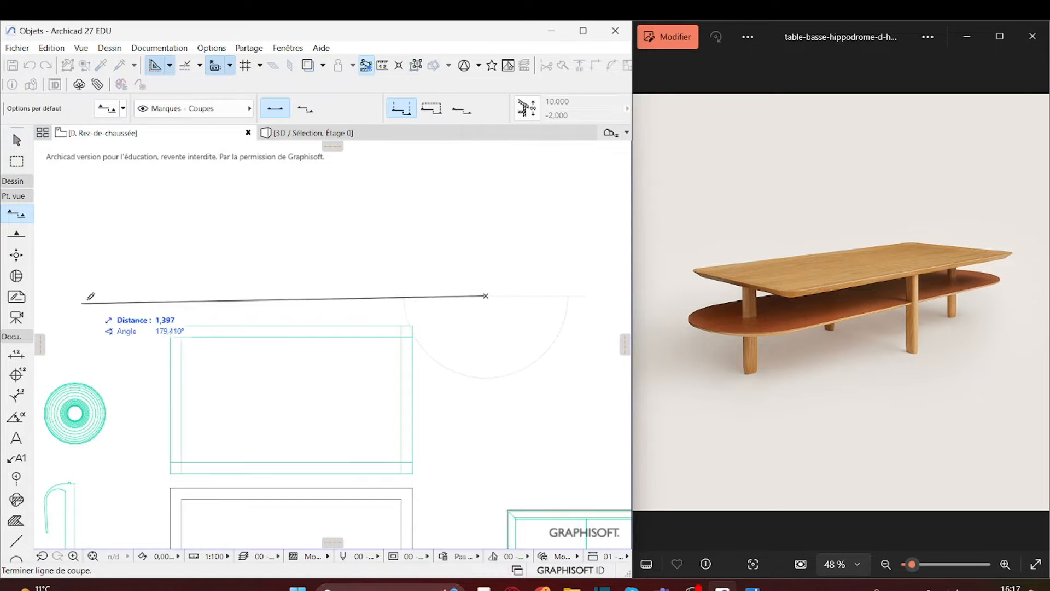
{"action": "left_click", "coordinate": [136, 296]}
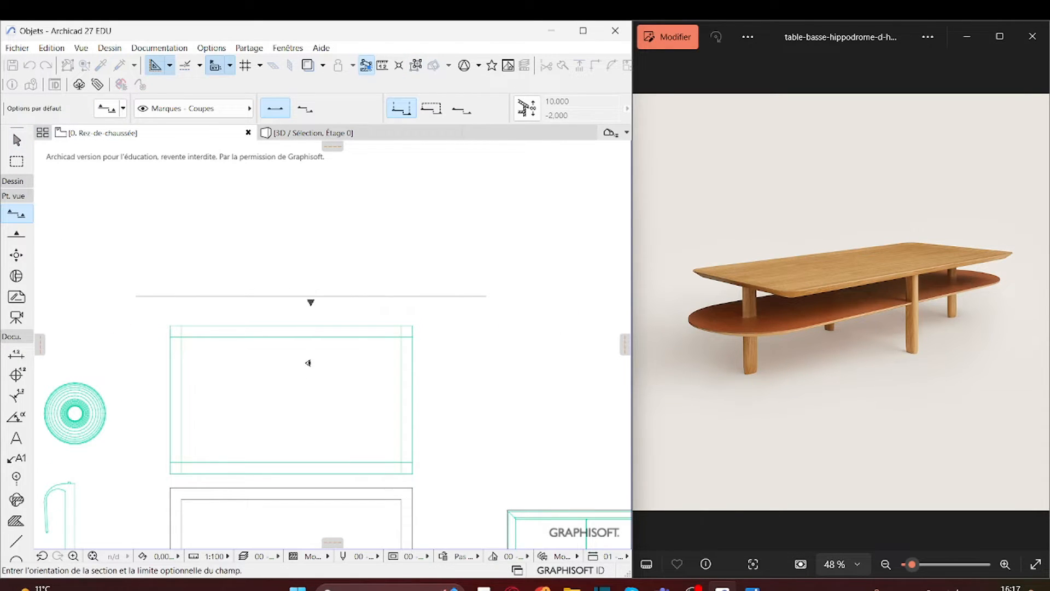
{"action": "left_click", "coordinate": [308, 377]}
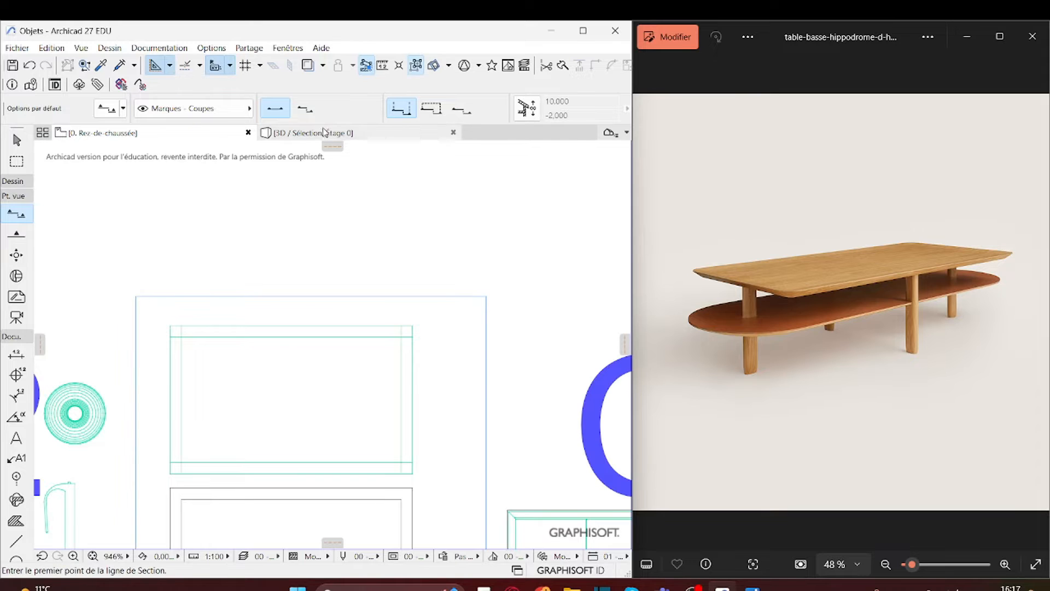
Open the C2 Coupe CC section, select the small rectangle at the tabletop's end, and return to the 3D view.
{"action": "left_click", "coordinate": [614, 135]}
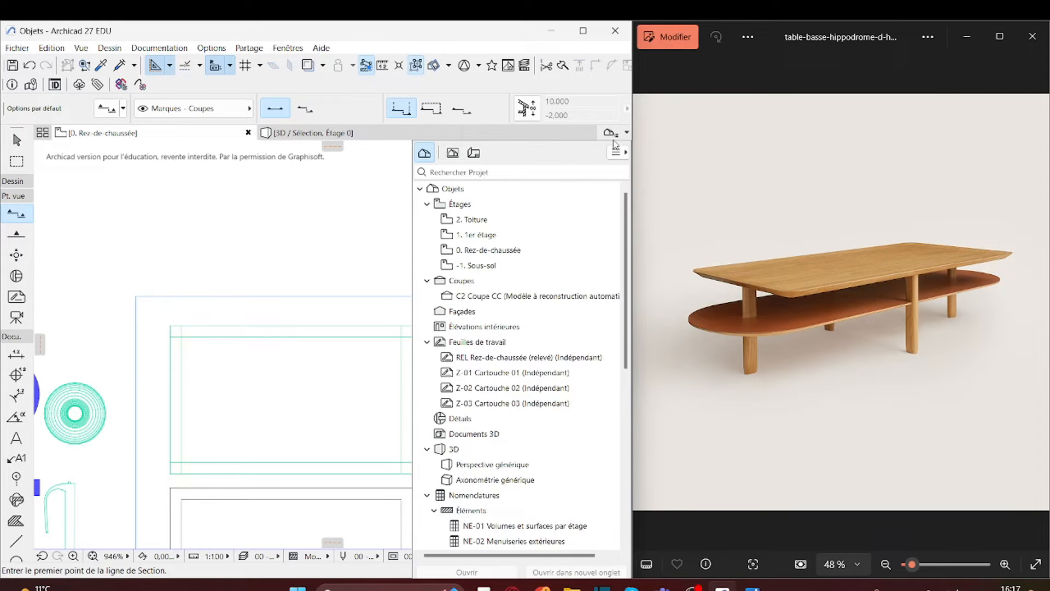
{"action": "double_click", "coordinate": [465, 296]}
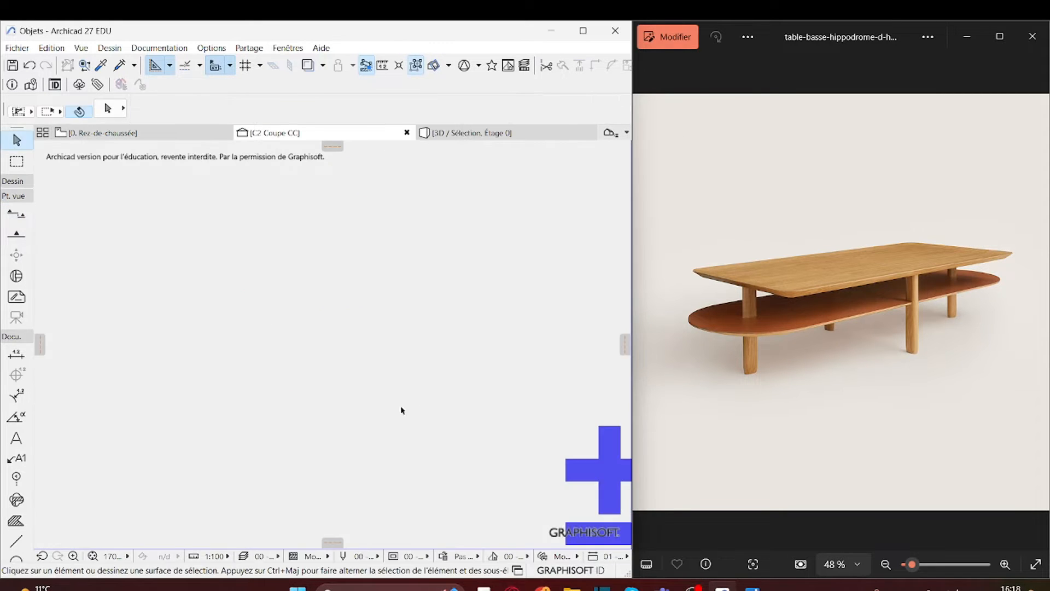
{"action": "scroll", "coordinate": [385, 412], "scroll_direction": "down", "scroll_amount": 1}
{"action": "middle_click_drag", "start_coordinate": [511, 401], "coordinate": [313, 323]}
{"action": "scroll", "coordinate": [381, 404], "scroll_direction": "up", "scroll_amount": 5}
{"action": "scroll", "coordinate": [330, 486], "scroll_direction": "up", "scroll_amount": 2}
{"action": "scroll", "coordinate": [296, 303], "scroll_direction": "up", "scroll_amount": 3}
{"action": "scroll", "coordinate": [274, 279], "scroll_direction": "up", "scroll_amount": 2}
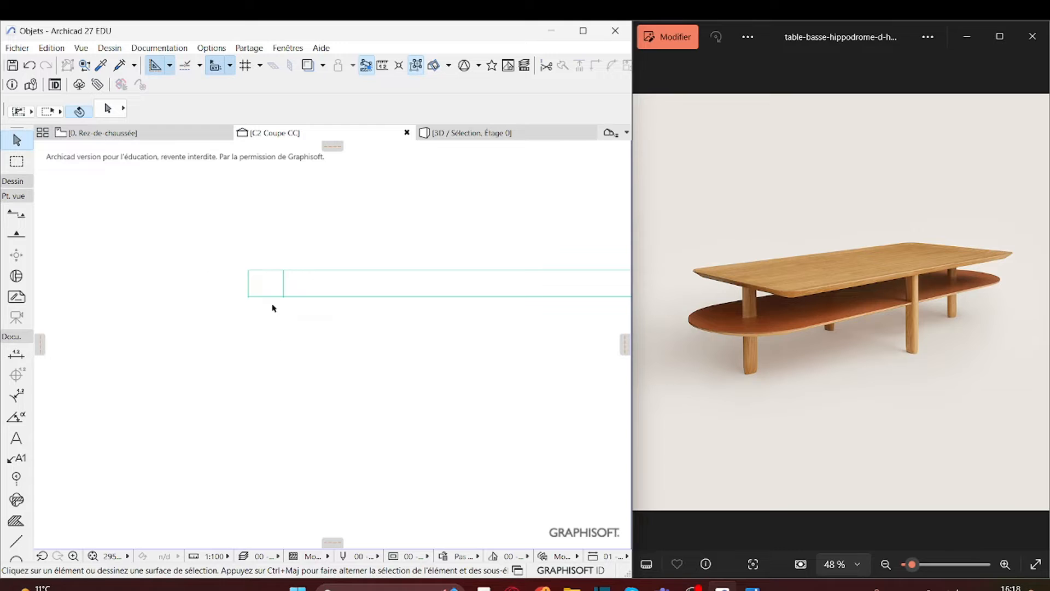
{"action": "left_click", "coordinate": [280, 289]}
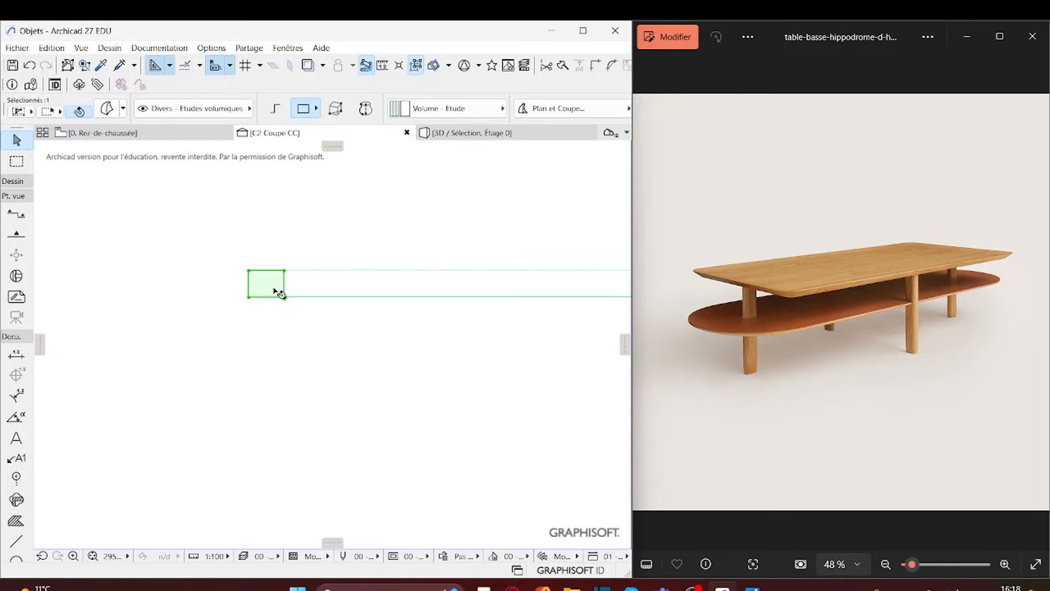
{"action": "left_click", "coordinate": [480, 138]}
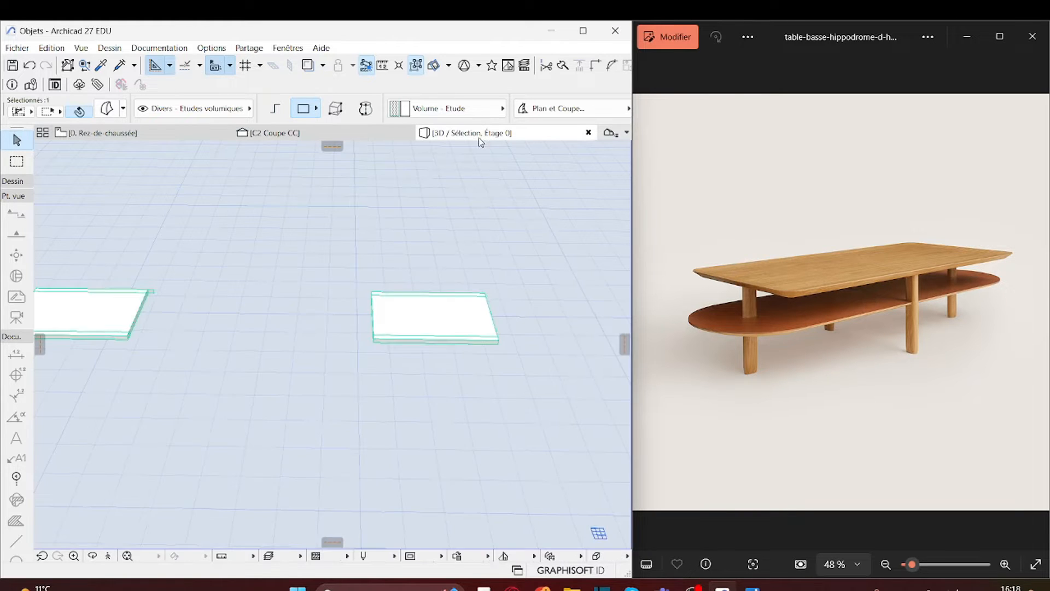
In the C2 Coupe CC section, offset the small rectangle's lower edge down to the ground storey level line to form a leg profile.
{"action": "middle_click_drag", "start_coordinate": [183, 403], "coordinate": [471, 384]}
{"action": "left_click", "coordinate": [271, 132]}
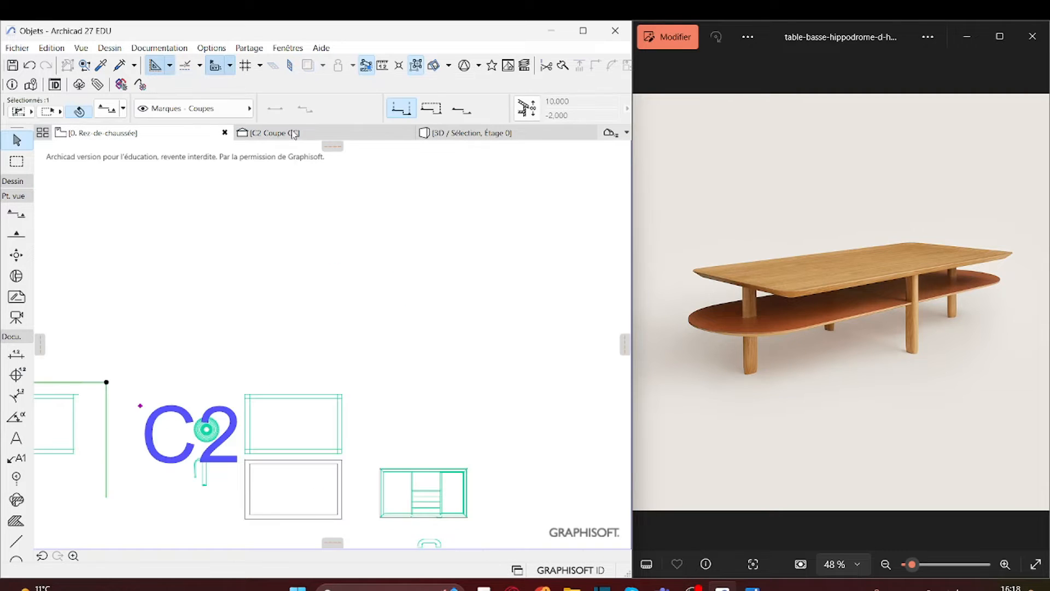
{"action": "scroll", "coordinate": [338, 319], "scroll_direction": "up", "scroll_amount": 1}
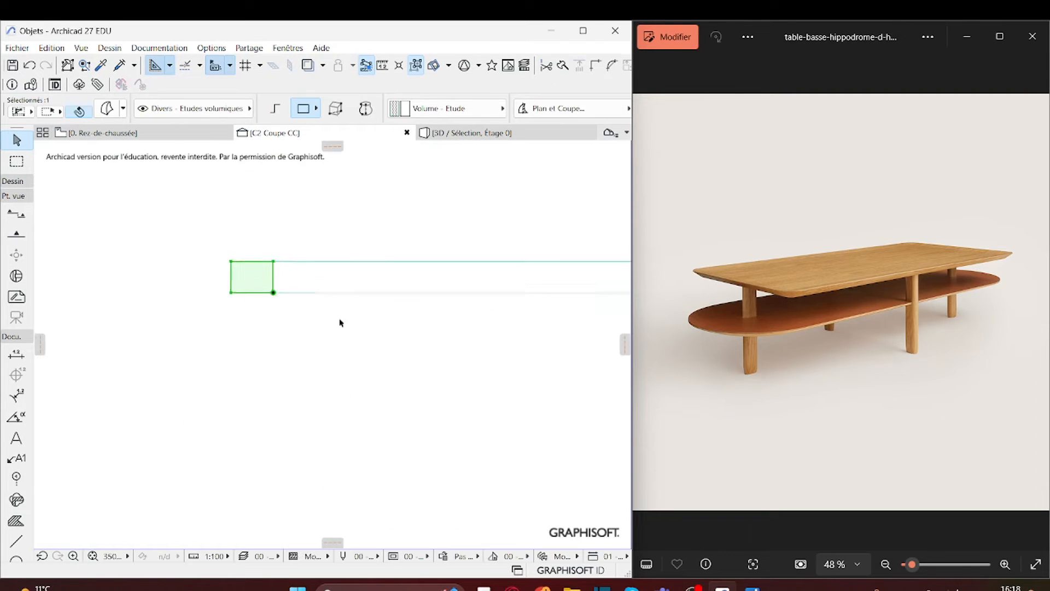
{"action": "mouse_move", "coordinate": [338, 319]}
{"action": "middle_mouse_down"}
{"action": "mouse_move", "coordinate": [239, 433]}
{"action": "mouse_move", "coordinate": [98, 368]}
{"action": "middle_mouse_up"}
{"action": "scroll", "coordinate": [208, 304], "scroll_direction": "down", "scroll_amount": 5}
{"action": "middle_click_drag", "start_coordinate": [180, 356], "coordinate": [282, 352]}
{"action": "scroll", "coordinate": [246, 331], "scroll_direction": "up", "scroll_amount": 6}
{"action": "scroll", "coordinate": [240, 296], "scroll_direction": "up", "scroll_amount": 2}
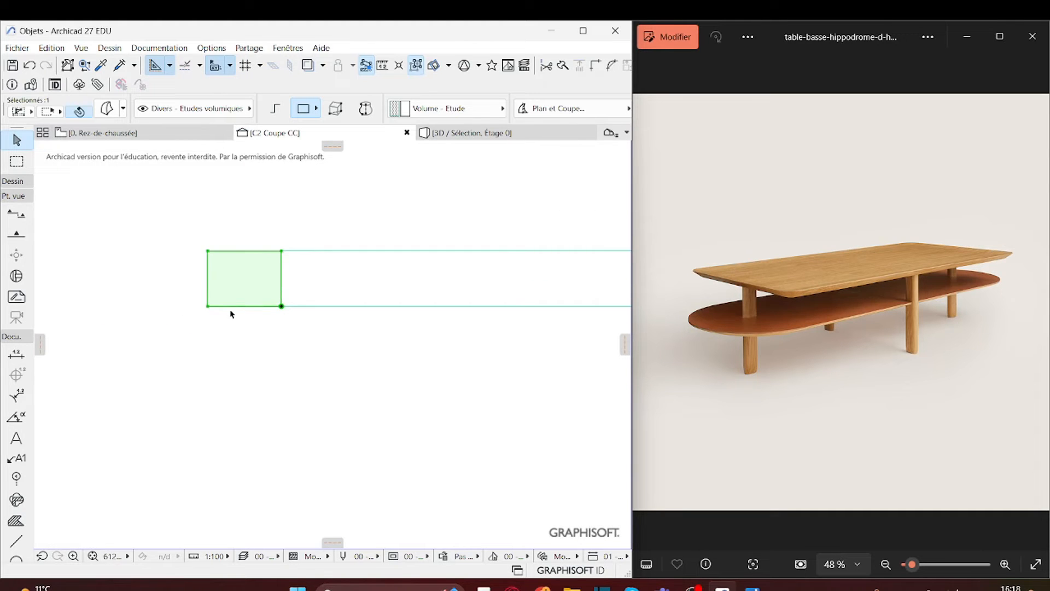
{"action": "left_click", "coordinate": [237, 305]}
{"action": "scroll", "coordinate": [267, 246], "scroll_direction": "down", "scroll_amount": 1}
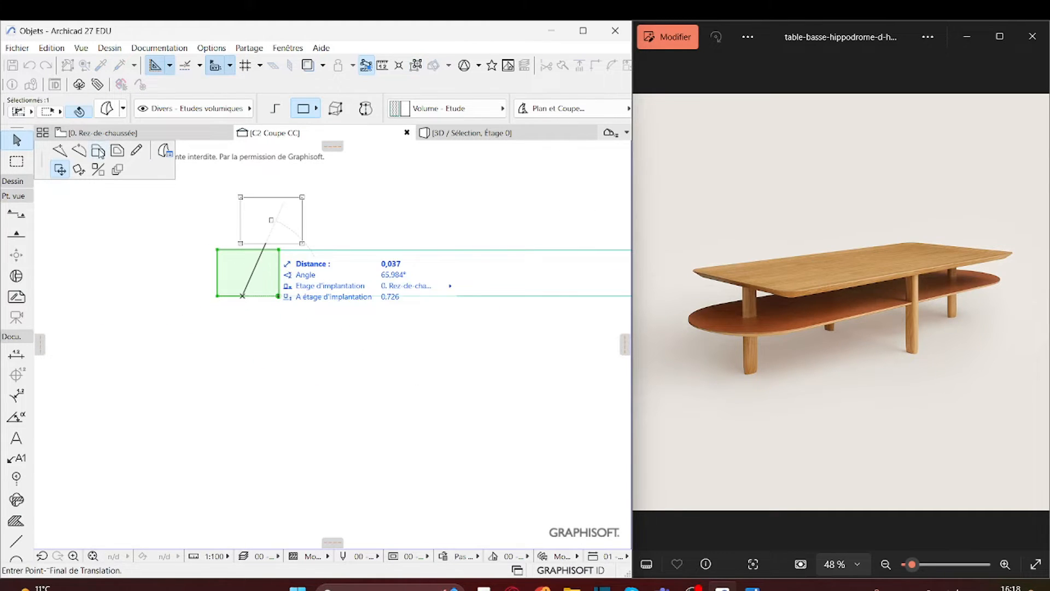
{"action": "left_click", "coordinate": [99, 152]}
{"action": "scroll", "coordinate": [310, 219], "scroll_direction": "down", "scroll_amount": 4}
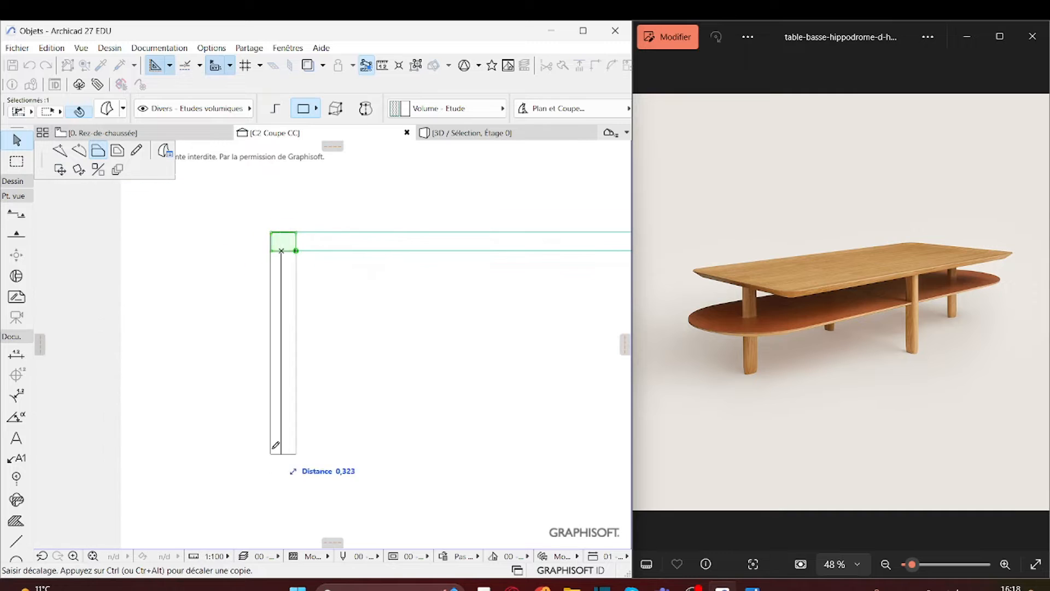
{"action": "middle_click_drag", "start_coordinate": [273, 447], "coordinate": [266, 191]}
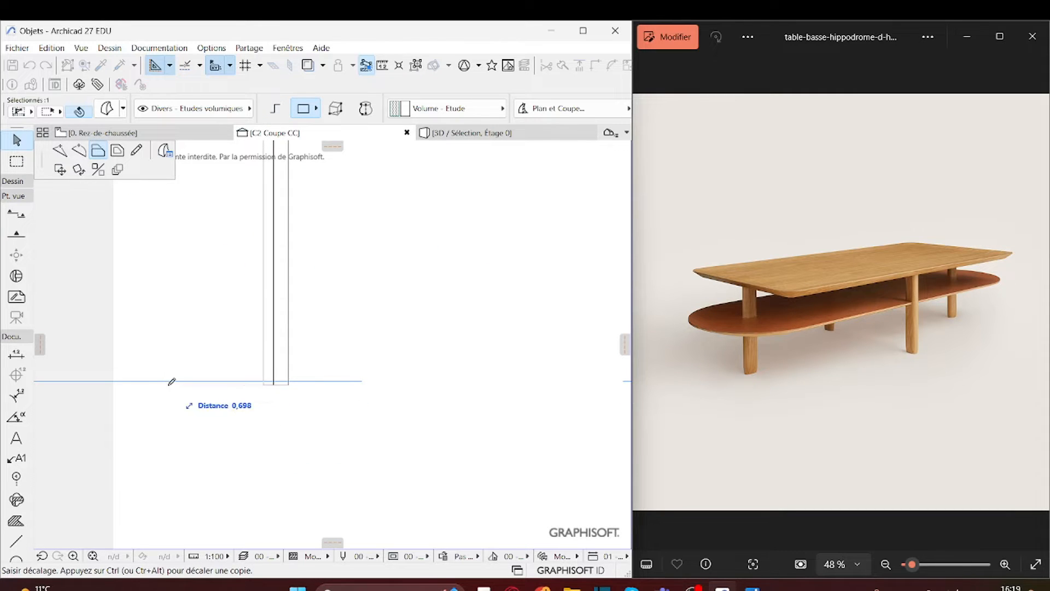
{"action": "left_click", "coordinate": [114, 376]}
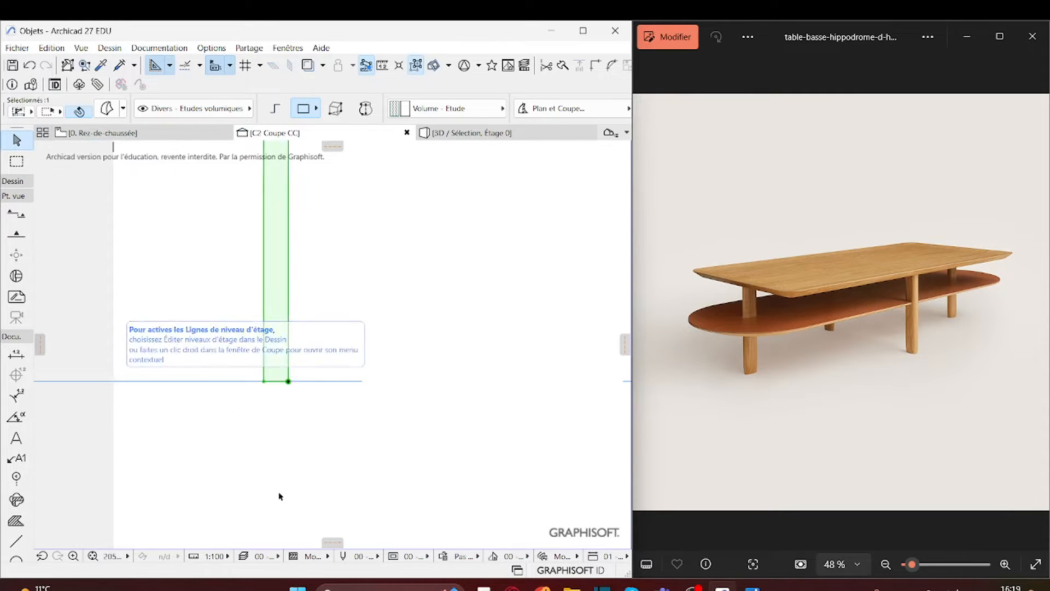
Try a fillet of radius 0.006 on the leg profile's outer top corner.
{"action": "scroll", "coordinate": [284, 490], "scroll_direction": "up", "scroll_amount": 3}
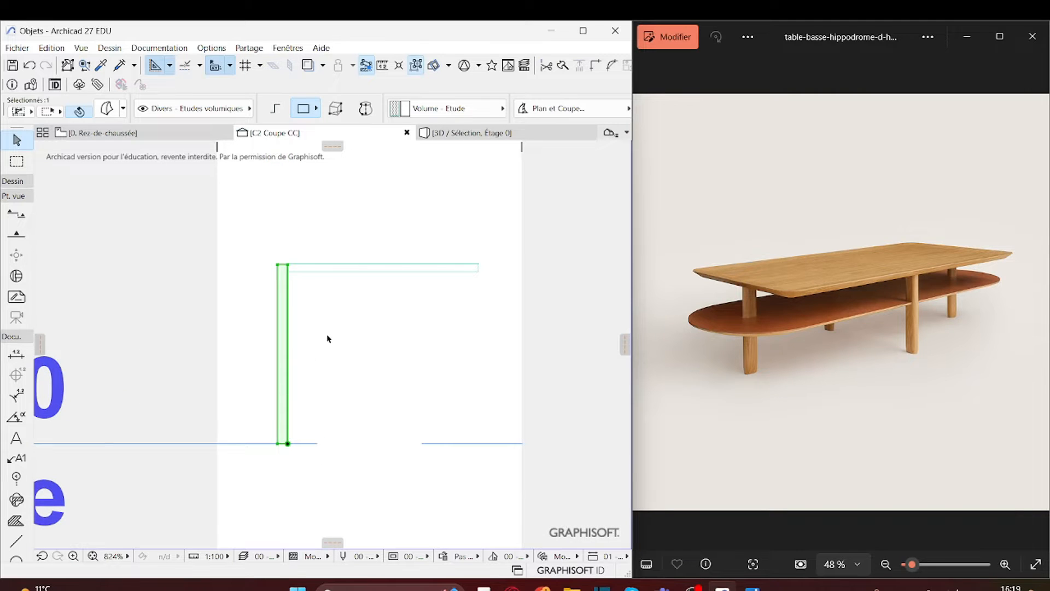
{"action": "scroll", "coordinate": [215, 295], "scroll_direction": "up", "scroll_amount": 10}
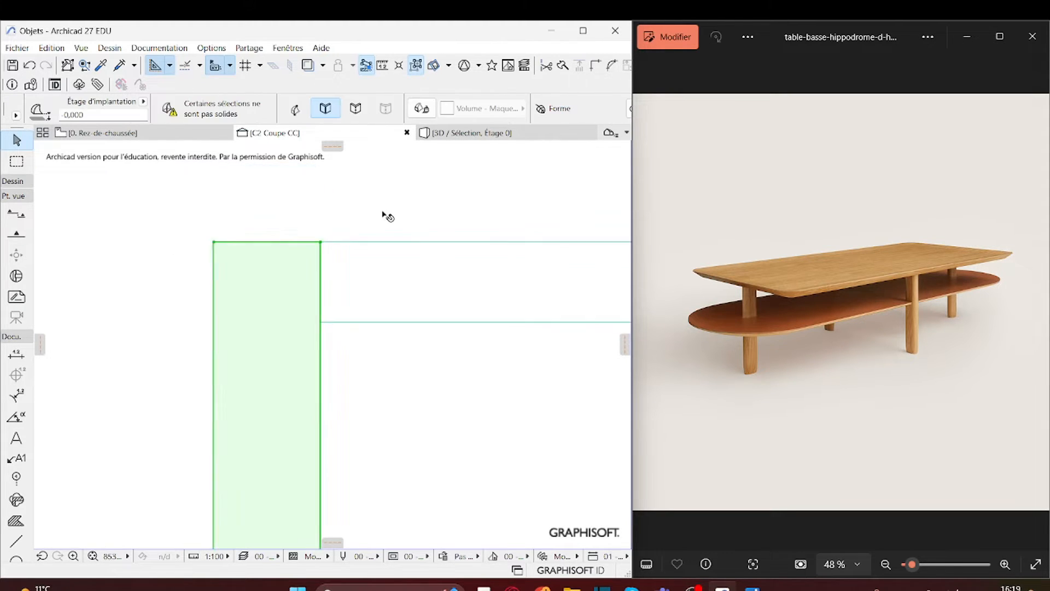
{"action": "scroll", "coordinate": [384, 215], "scroll_direction": "down", "scroll_amount": 10}
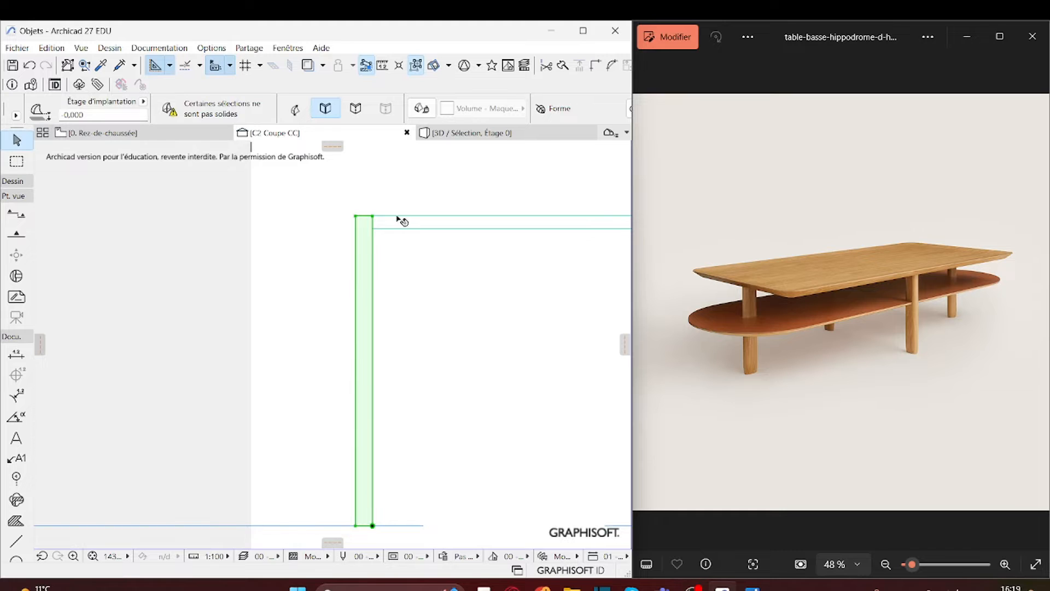
{"action": "scroll", "coordinate": [398, 223], "scroll_direction": "up", "scroll_amount": 10}
{"action": "scroll", "coordinate": [229, 102], "scroll_direction": "up", "scroll_amount": 3}
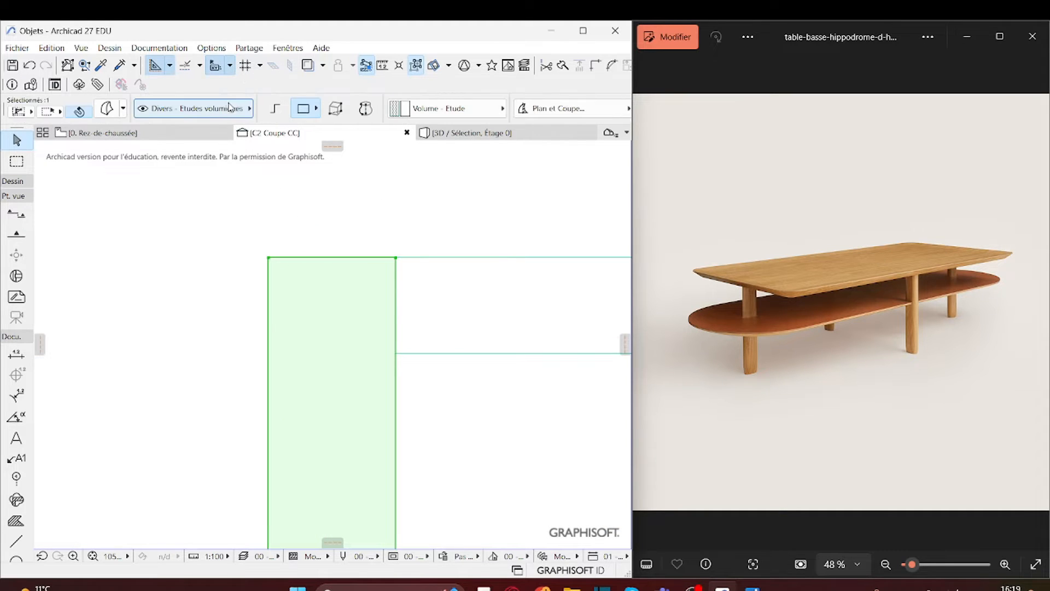
{"action": "left_click", "coordinate": [269, 258]}
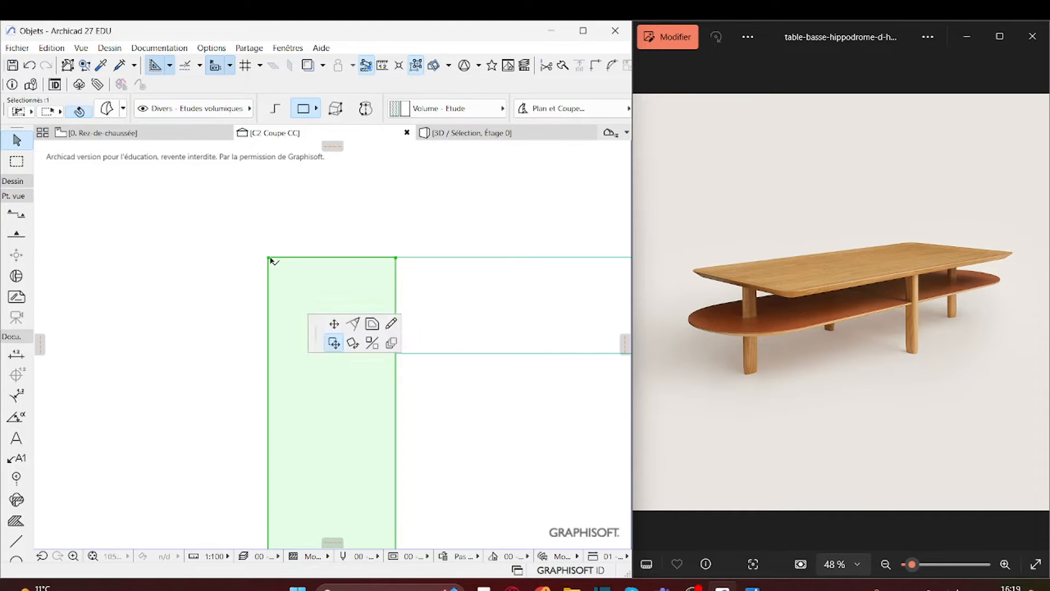
{"action": "left_click", "coordinate": [86, 152]}
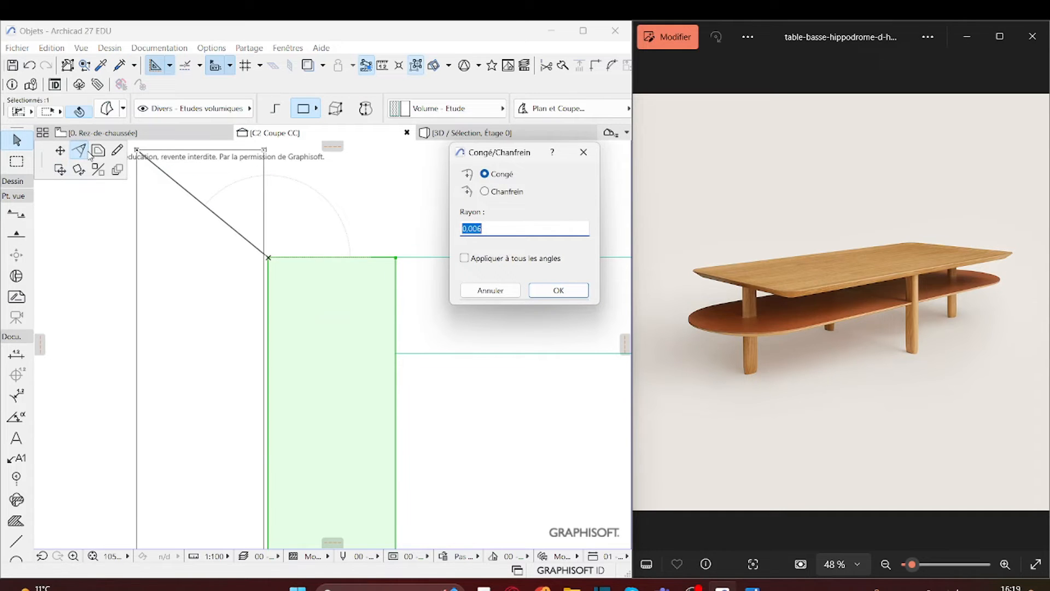
{"action": "left_click", "coordinate": [548, 294]}
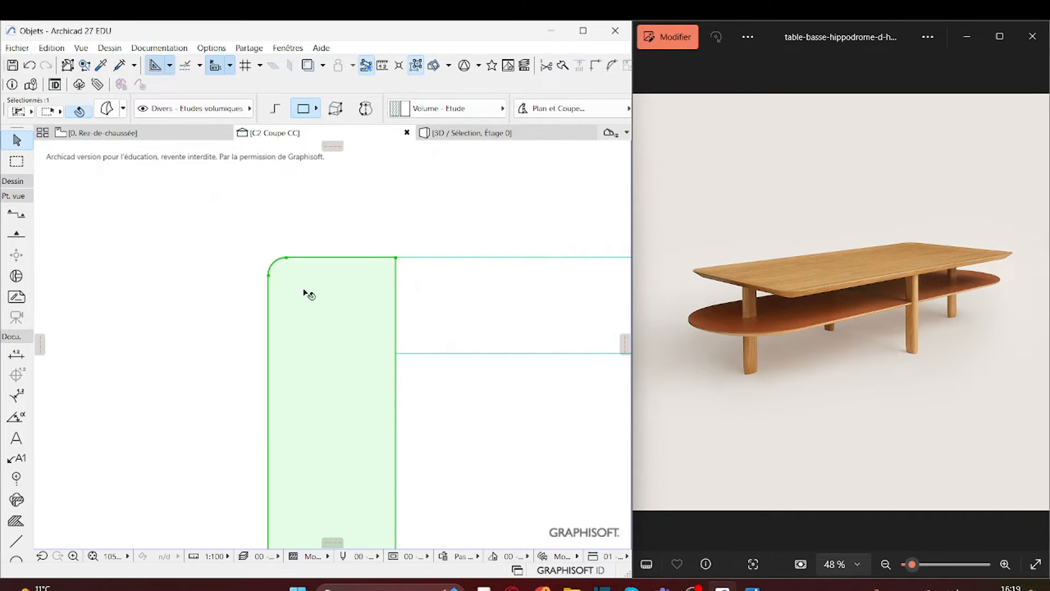
{"action": "key", "text": "ctrl+z"}
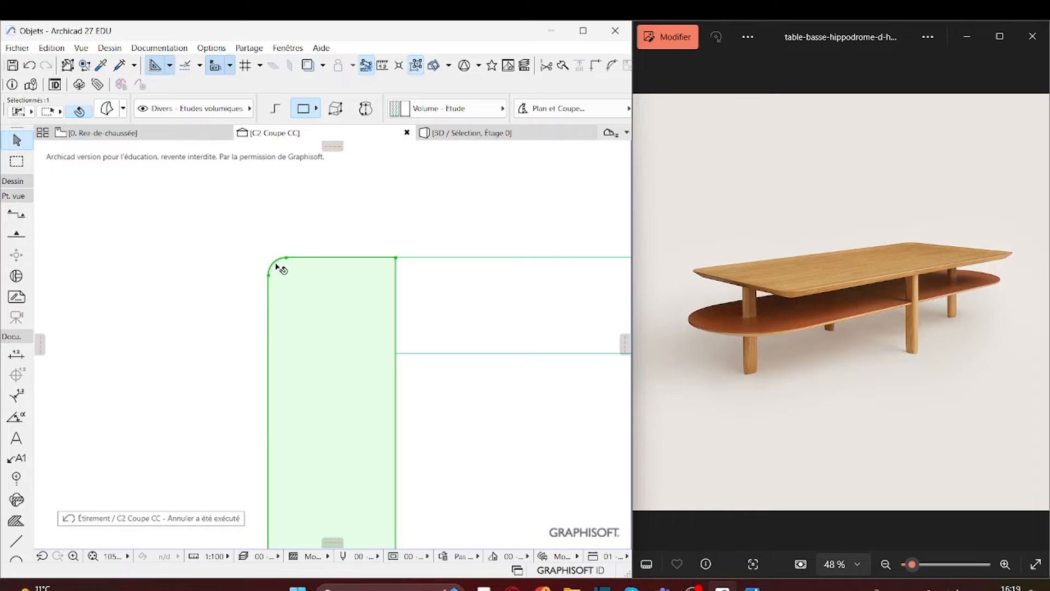
Fillet the leg profile's outer top corner with a radius equal to the leg's full width.
{"action": "left_click", "coordinate": [269, 257]}
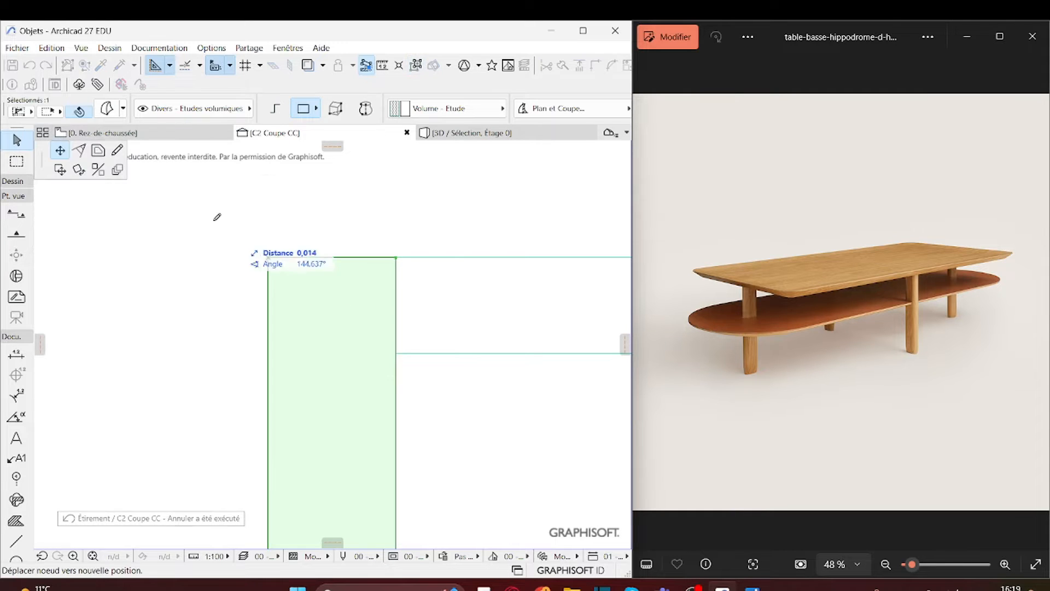
{"action": "left_click", "coordinate": [79, 150]}
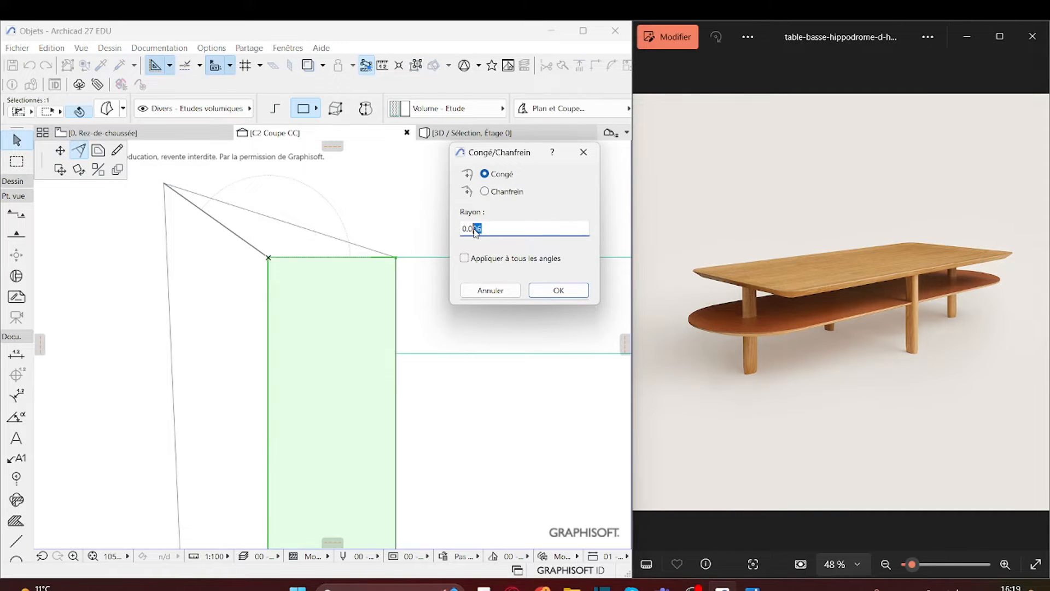
{"action": "key", "text": "Return"}
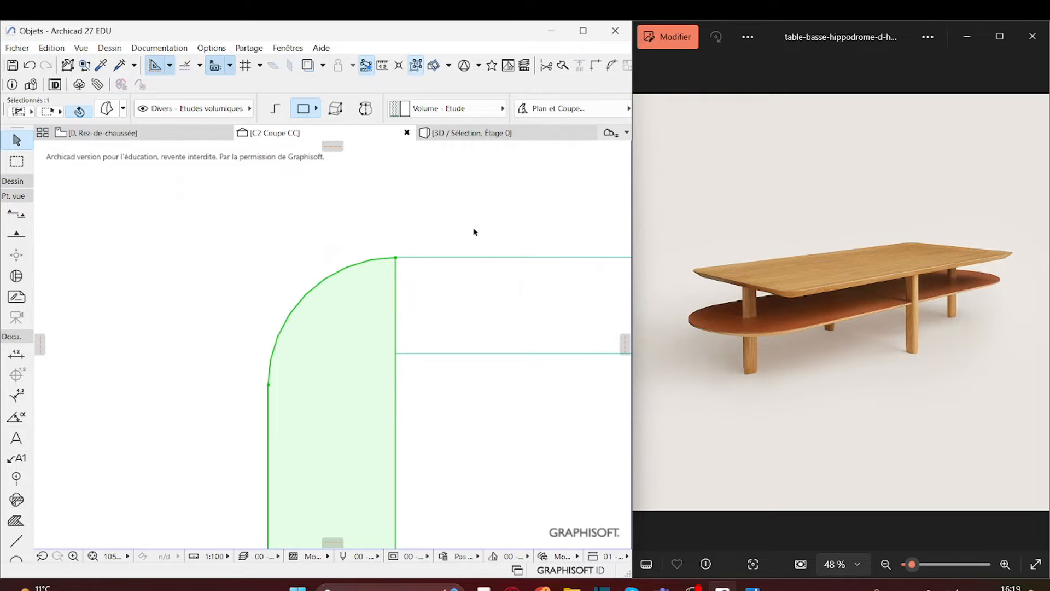
{"action": "scroll", "coordinate": [136, 234], "scroll_direction": "down", "scroll_amount": 5}
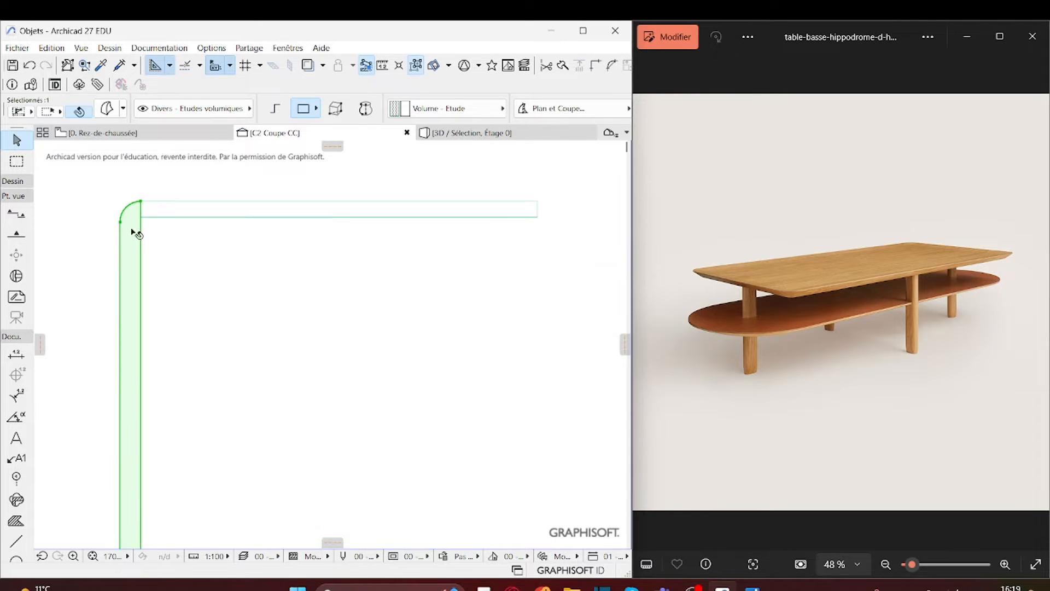
In the 3D view, extrude the rounded leg profile inward to the width of the tabletop's edge strip.
{"action": "left_click", "coordinate": [534, 136]}
{"action": "middle_click_drag", "start_coordinate": [445, 410], "coordinate": [376, 345], "text": "shift"}
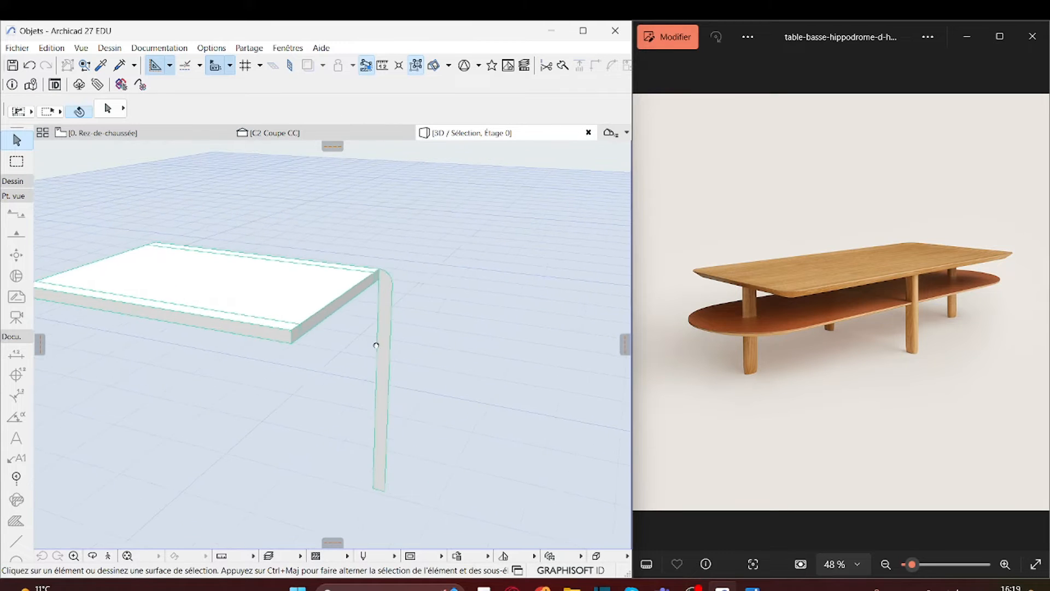
{"action": "scroll", "coordinate": [376, 346], "scroll_direction": "up", "scroll_amount": 3}
{"action": "scroll", "coordinate": [363, 321], "scroll_direction": "down", "scroll_amount": 2}
{"action": "left_click", "coordinate": [404, 291]}
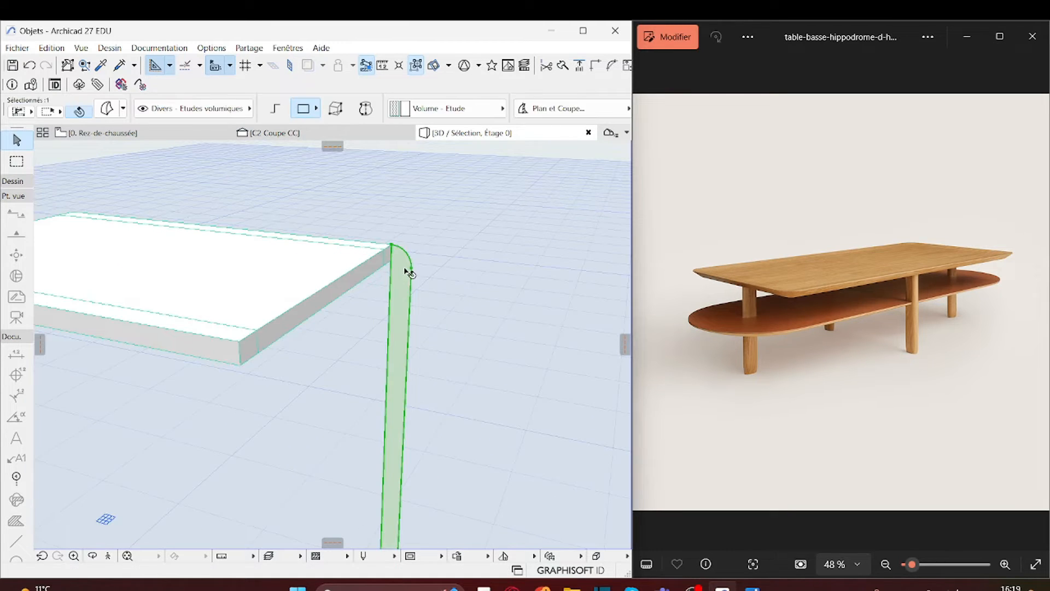
{"action": "scroll", "coordinate": [400, 280], "scroll_direction": "up", "scroll_amount": 3}
{"action": "left_click", "coordinate": [400, 277]}
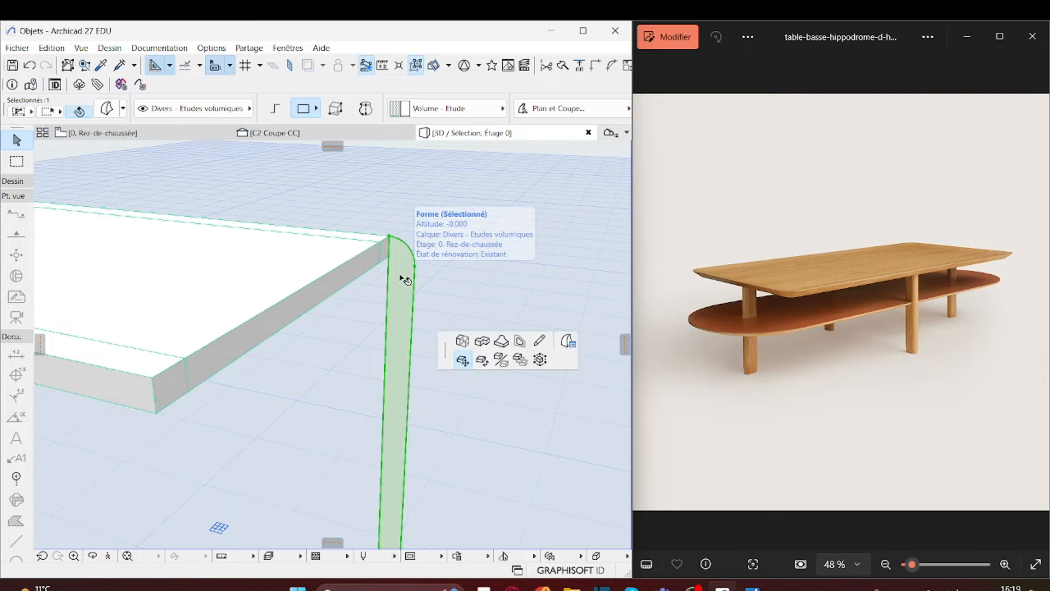
{"action": "left_click", "coordinate": [59, 149]}
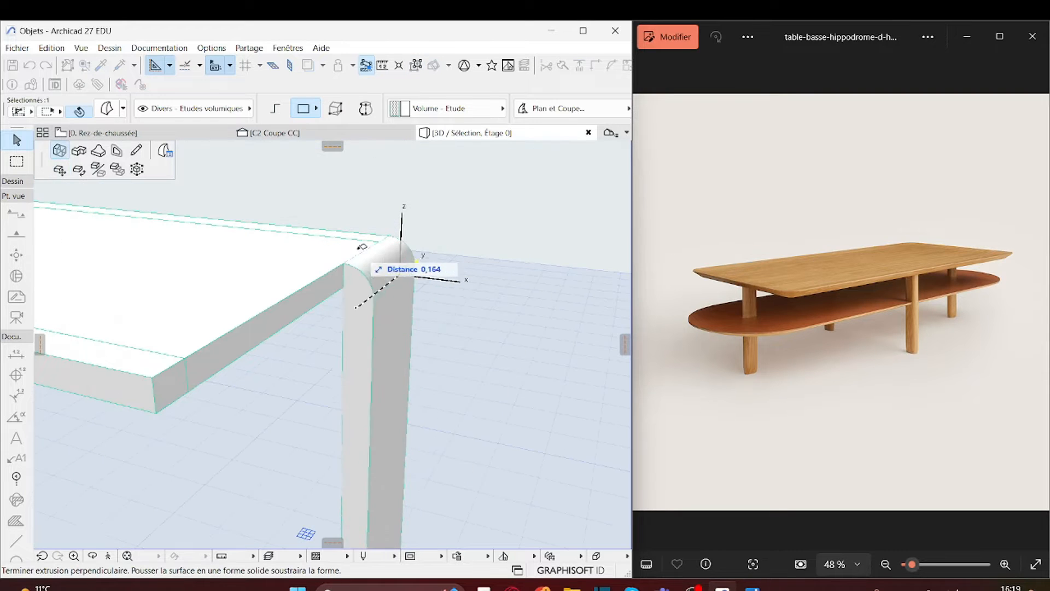
{"action": "left_click", "coordinate": [384, 239]}
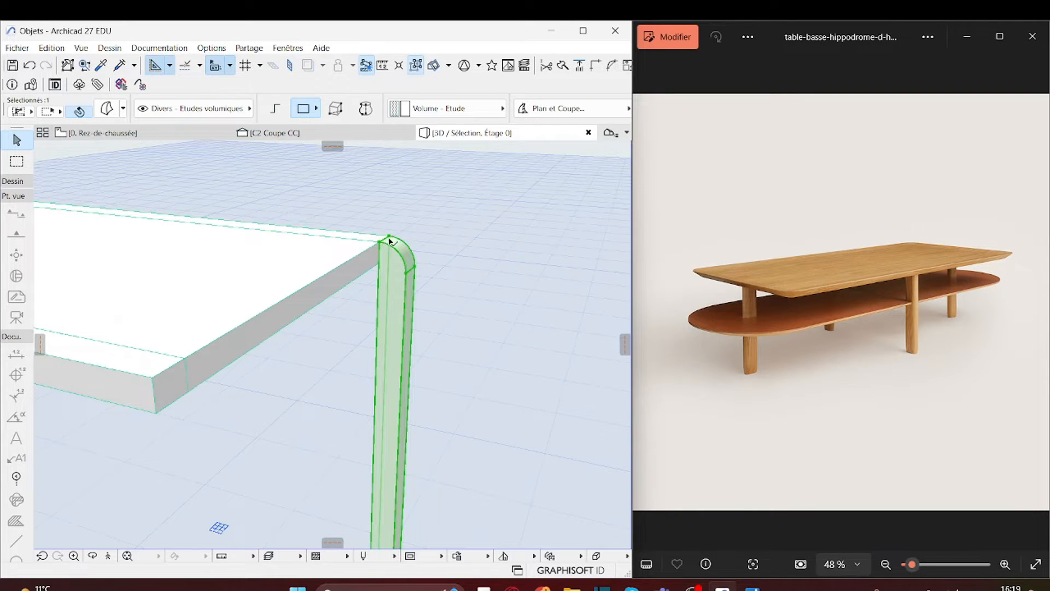
Copy the leg along the tabletop's short end to the edge strip at the opposite corner, and deselect it.
{"action": "left_click", "coordinate": [390, 237]}
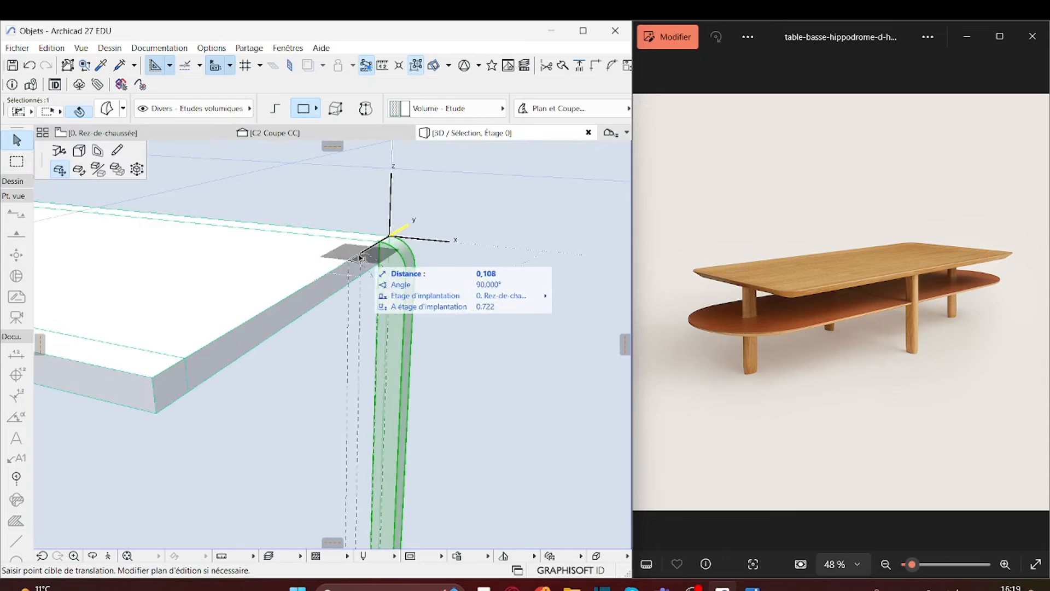
{"action": "left_click", "coordinate": [185, 361]}
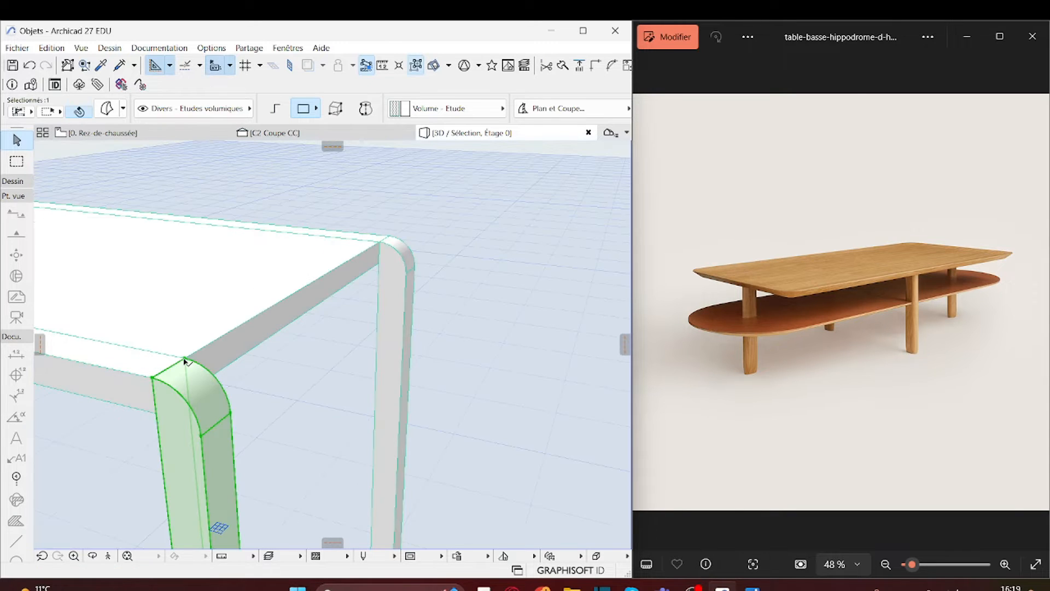
{"action": "key", "text": "Escape"}
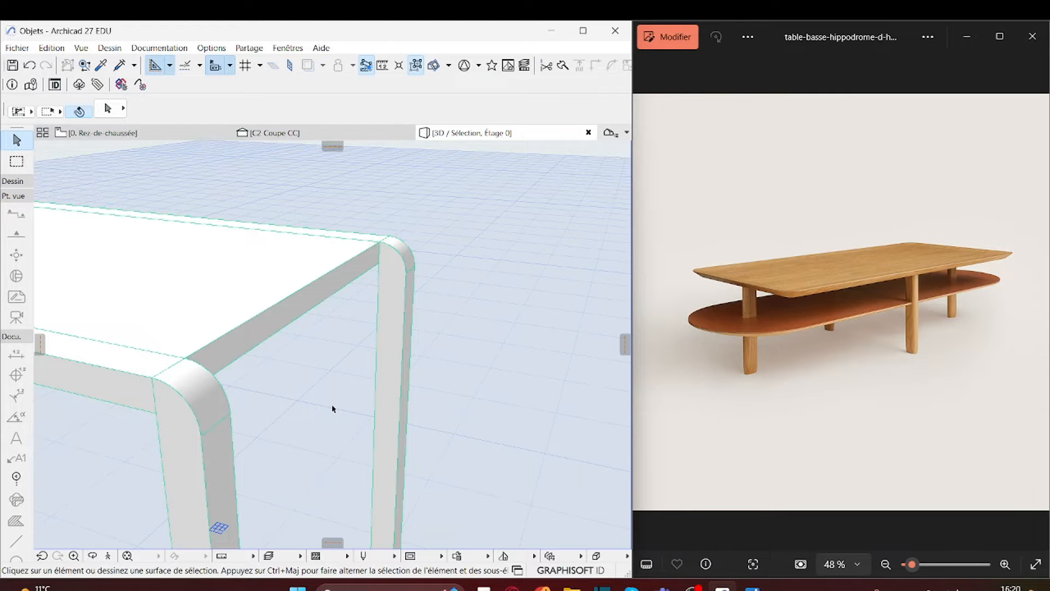
Draw a vertical rectangular morph on the far leg's inner face, from the tabletop corner to the lower end of the rounded arc.
{"action": "scroll", "coordinate": [403, 242], "scroll_direction": "up", "scroll_amount": 2}
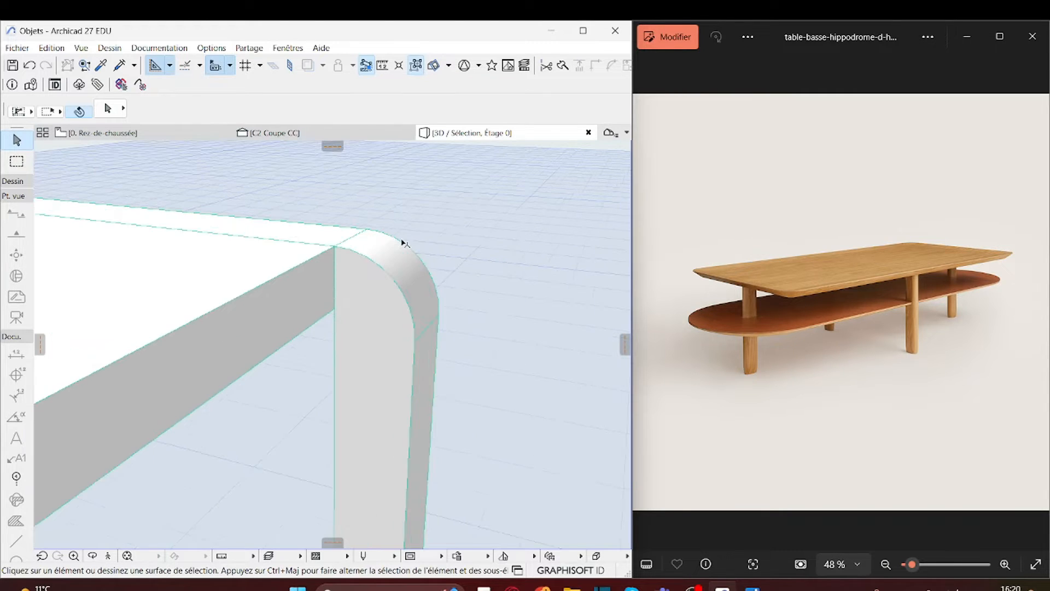
{"action": "middle_click_drag", "start_coordinate": [337, 354], "coordinate": [351, 323], "text": "shift"}
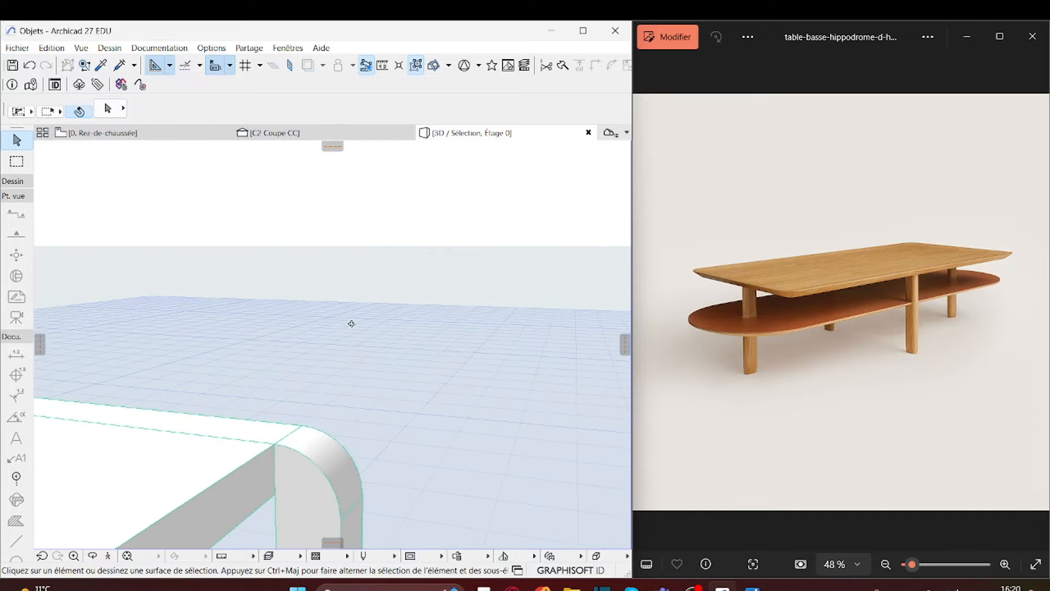
{"action": "middle_click_drag", "start_coordinate": [339, 383], "coordinate": [355, 256]}
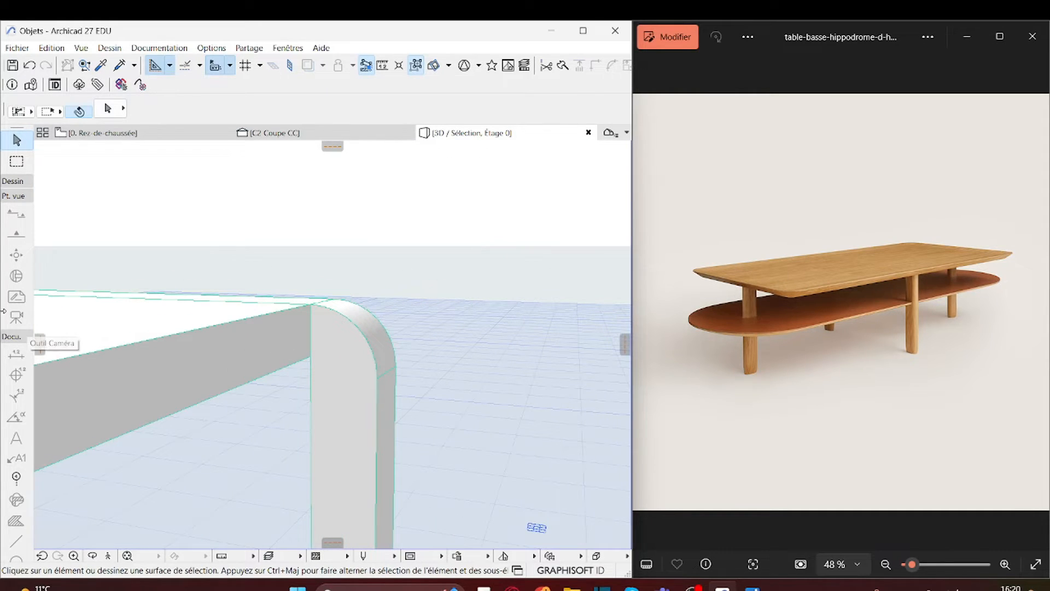
{"action": "left_click", "coordinate": [15, 181]}
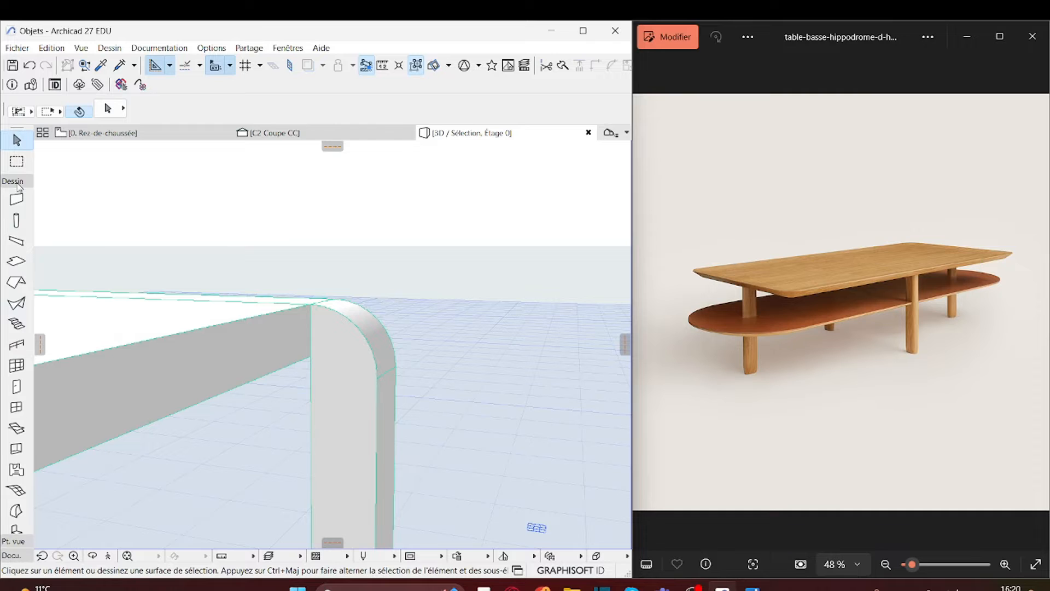
{"action": "left_click", "coordinate": [16, 511]}
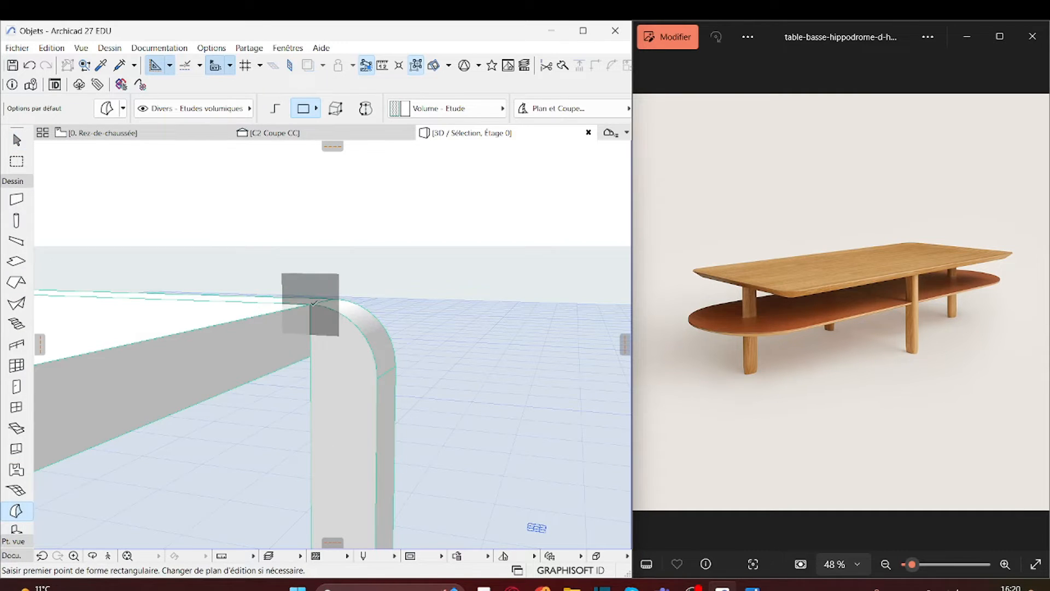
{"action": "left_click", "coordinate": [311, 302]}
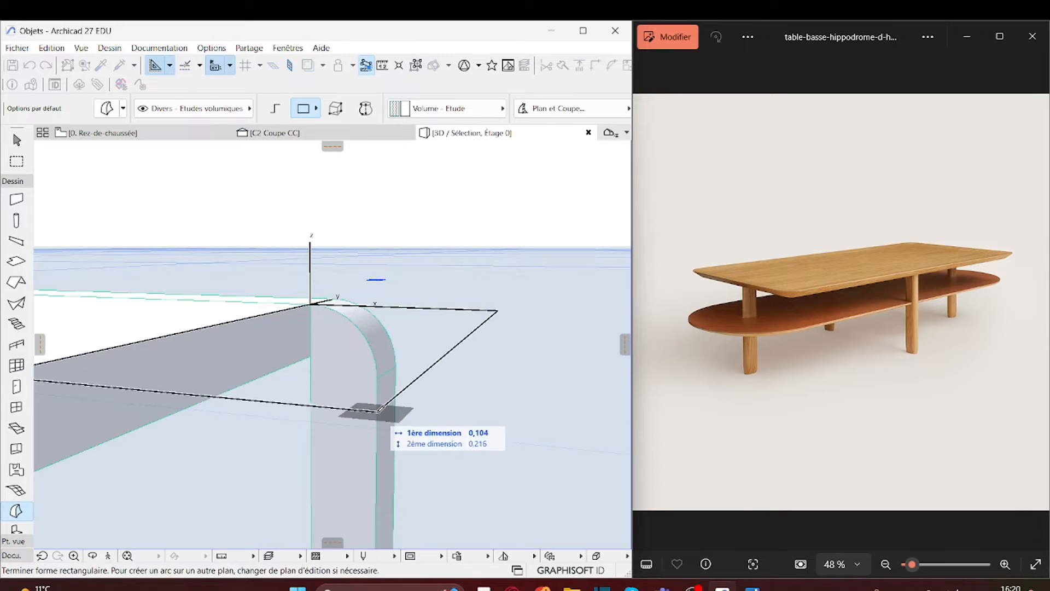
{"action": "scroll", "coordinate": [378, 383], "scroll_direction": "up", "scroll_amount": 5}
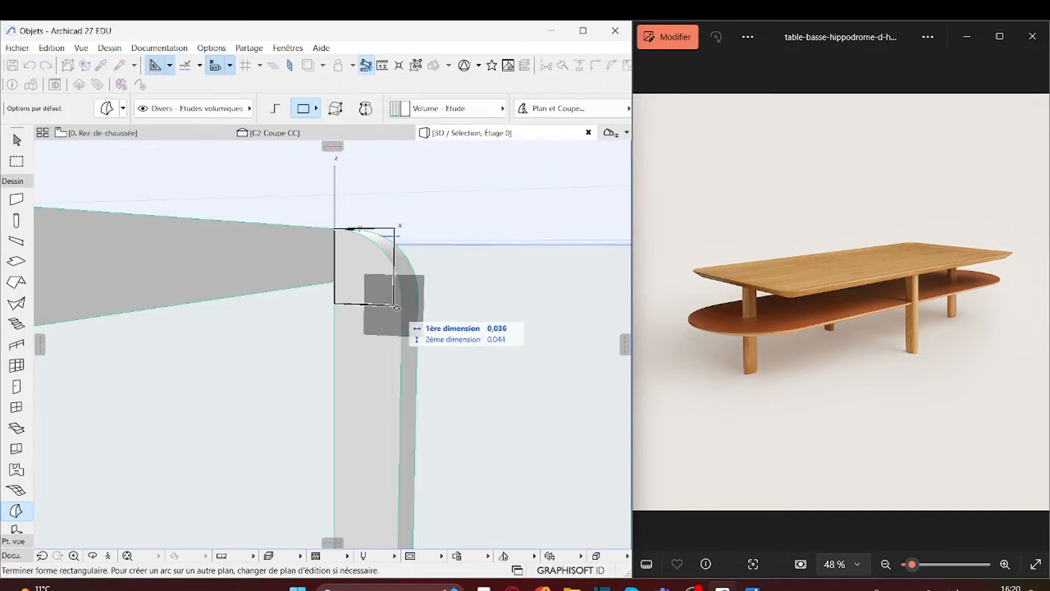
{"action": "left_click", "coordinate": [403, 297]}
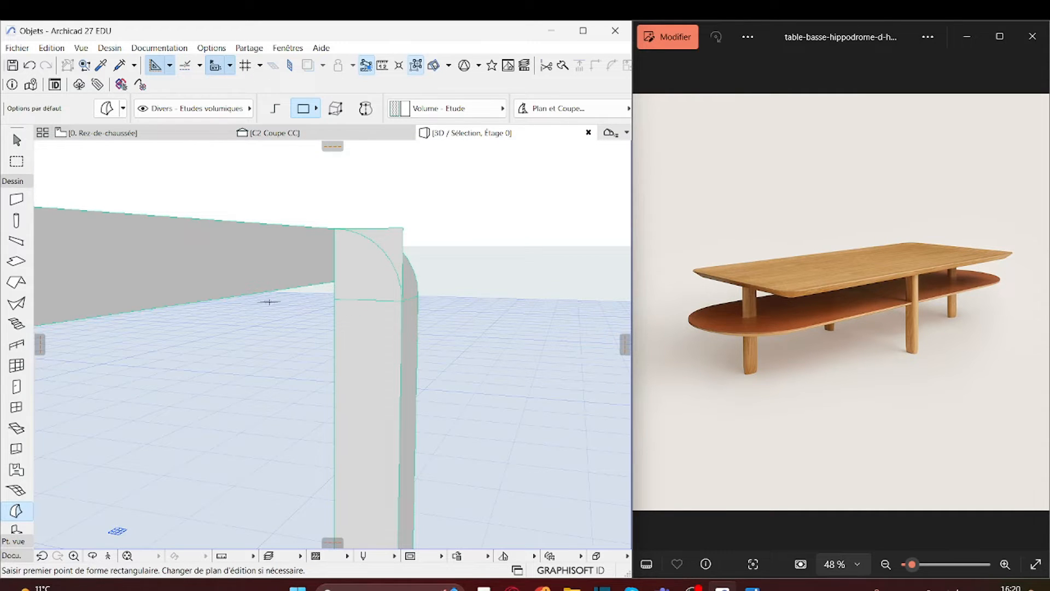
Fillet the outer top corner of the rectangular morph on the far leg's inner face with a radius of 0.05.
{"action": "key", "text": "Escape"}
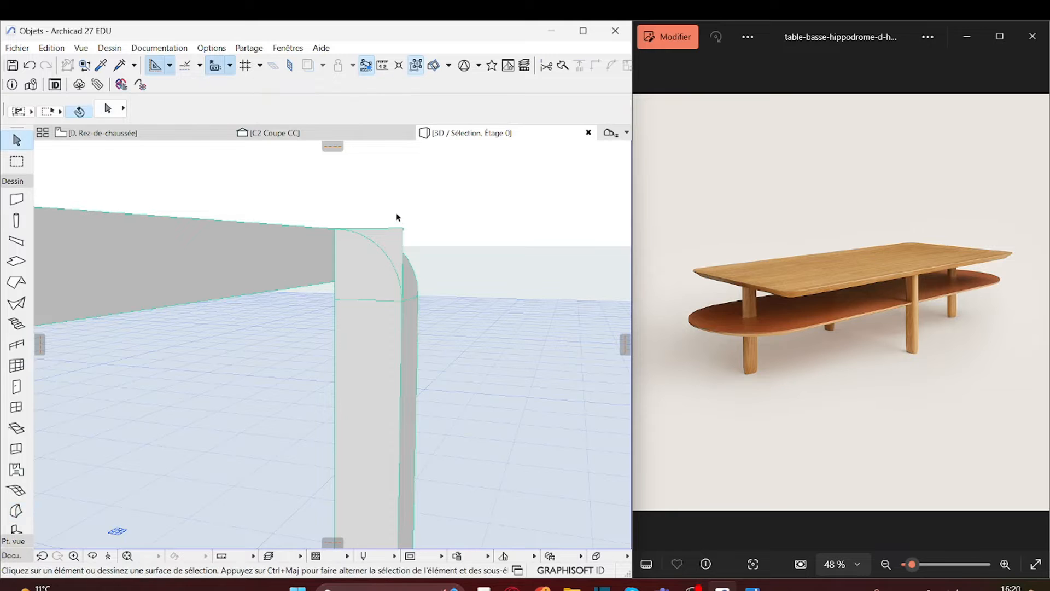
{"action": "left_click", "coordinate": [402, 230]}
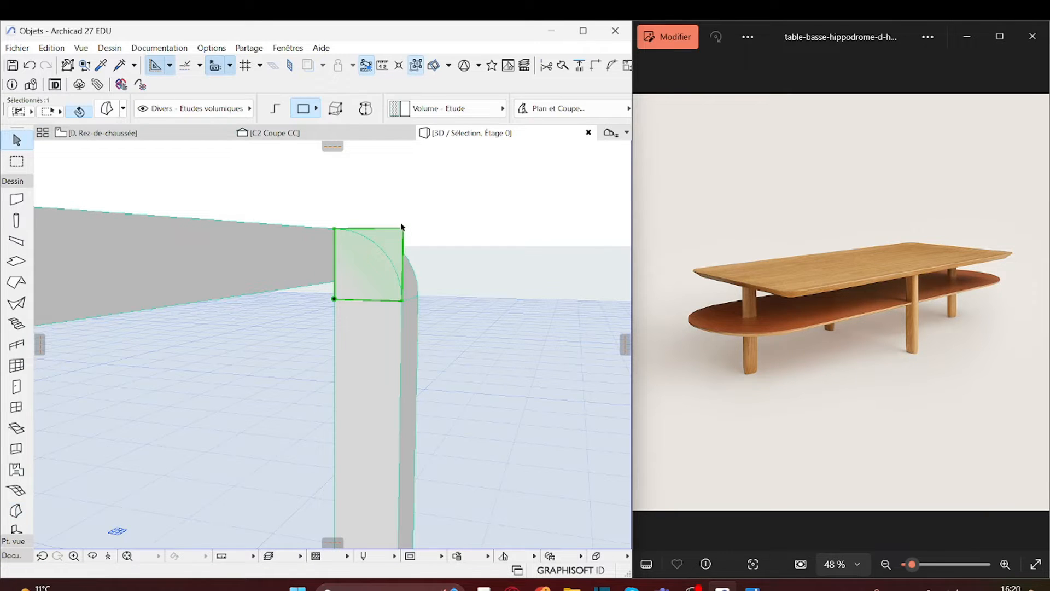
{"action": "left_click", "coordinate": [402, 229]}
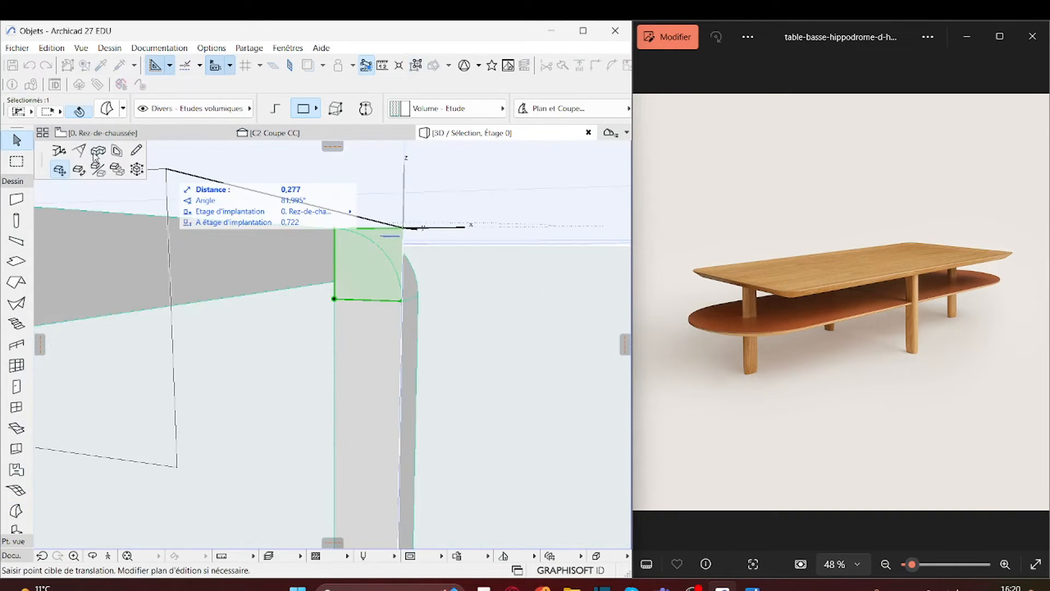
{"action": "left_click", "coordinate": [79, 152]}
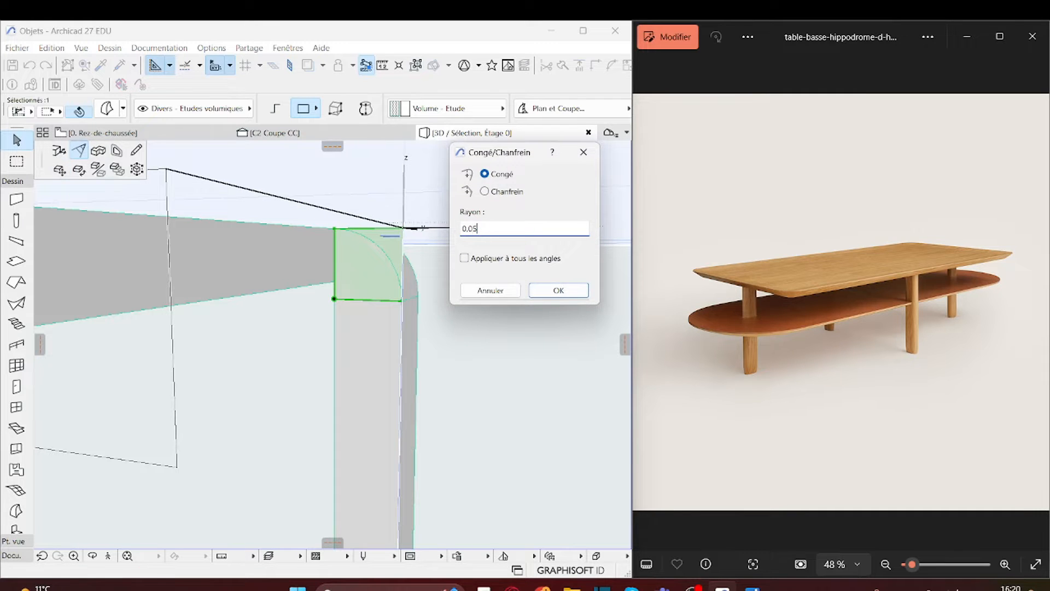
{"action": "key", "text": "Return"}
Extrude the rounded corner profile along the tabletop's short end to the opposite leg's inner face, and deselect it.
{"action": "left_click", "coordinate": [373, 270]}
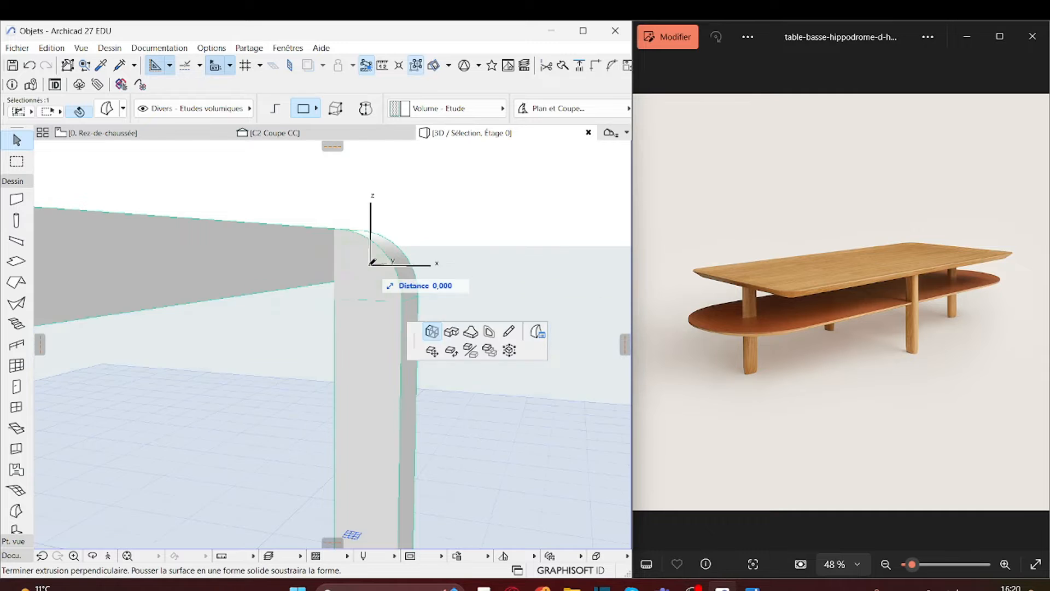
{"action": "middle_click_drag", "start_coordinate": [88, 347], "coordinate": [665, 300]}
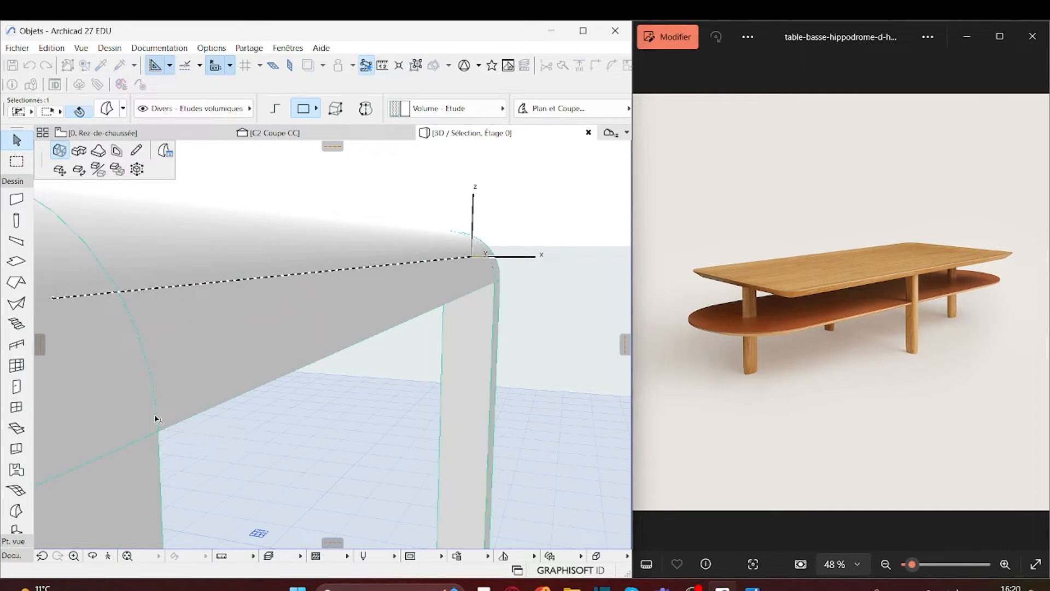
{"action": "left_click", "coordinate": [186, 421]}
{"action": "scroll", "coordinate": [321, 398], "scroll_direction": "down", "scroll_amount": 5}
{"action": "middle_click_drag", "start_coordinate": [353, 435], "coordinate": [408, 476], "text": "shift"}
{"action": "key", "text": "Escape"}
Select both legs and the rounded edge piece between them, and mirror a copy about the midpoint of the tabletop's long side.
{"action": "left_click_drag", "start_coordinate": [421, 484], "coordinate": [351, 459]}
{"action": "middle_click_drag", "start_coordinate": [412, 424], "coordinate": [249, 459]}
{"action": "left_click", "coordinate": [204, 458]}
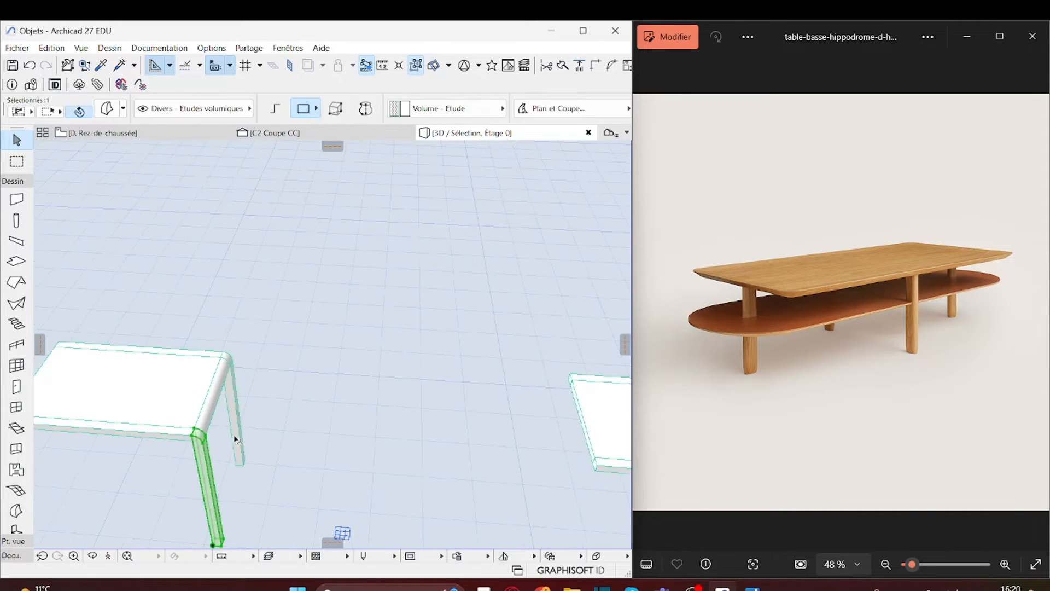
{"action": "left_click", "coordinate": [243, 418], "text": "shift"}
{"action": "middle_click_drag", "start_coordinate": [175, 469], "coordinate": [411, 430]}
{"action": "left_click", "coordinate": [403, 457]}
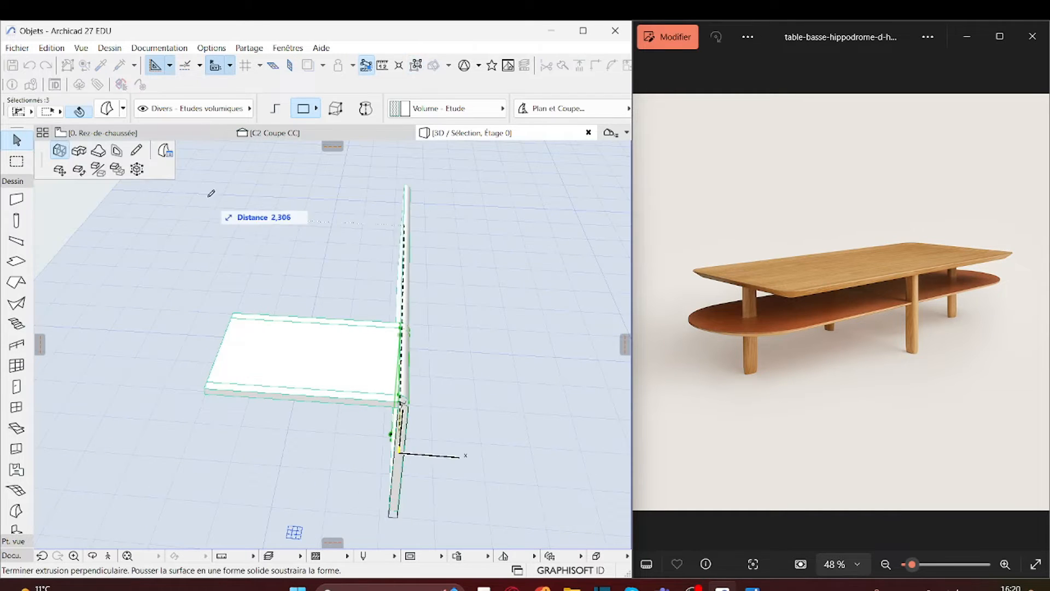
{"action": "left_click", "coordinate": [99, 171]}
{"action": "key", "text": "ctrl"}
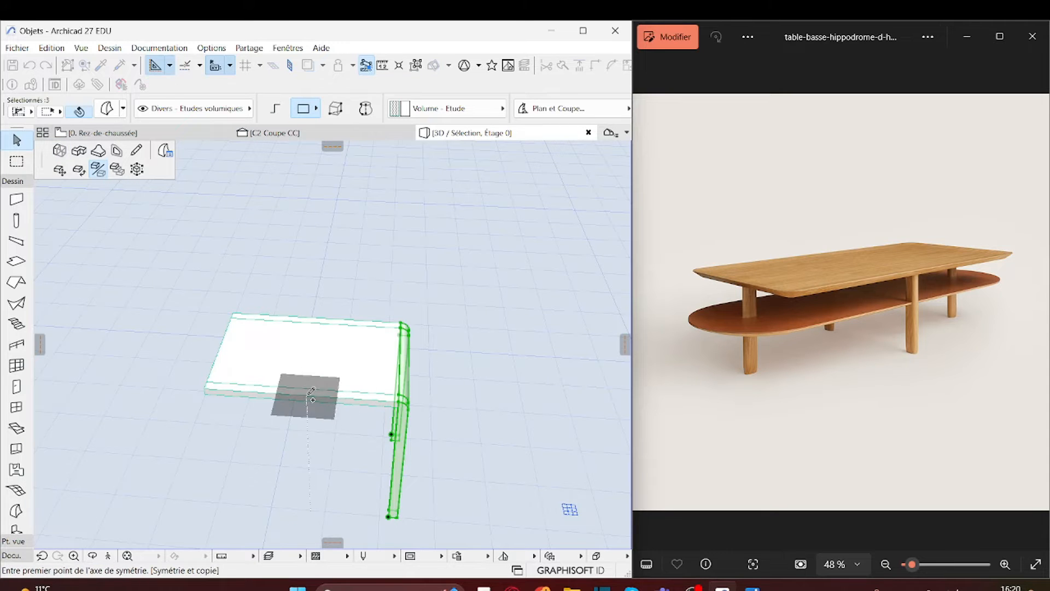
{"action": "left_click", "coordinate": [307, 388]}
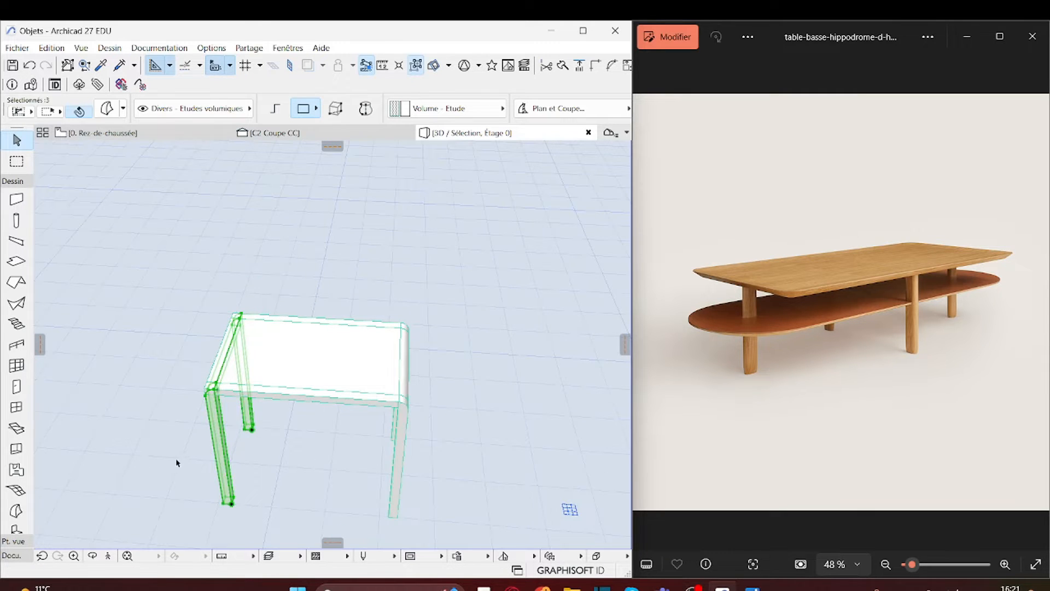
Move the mirrored legs and rounded edge piece outward to line up with the tabletop's corner, and deselect them.
{"action": "scroll", "coordinate": [241, 366], "scroll_direction": "up", "scroll_amount": 6}
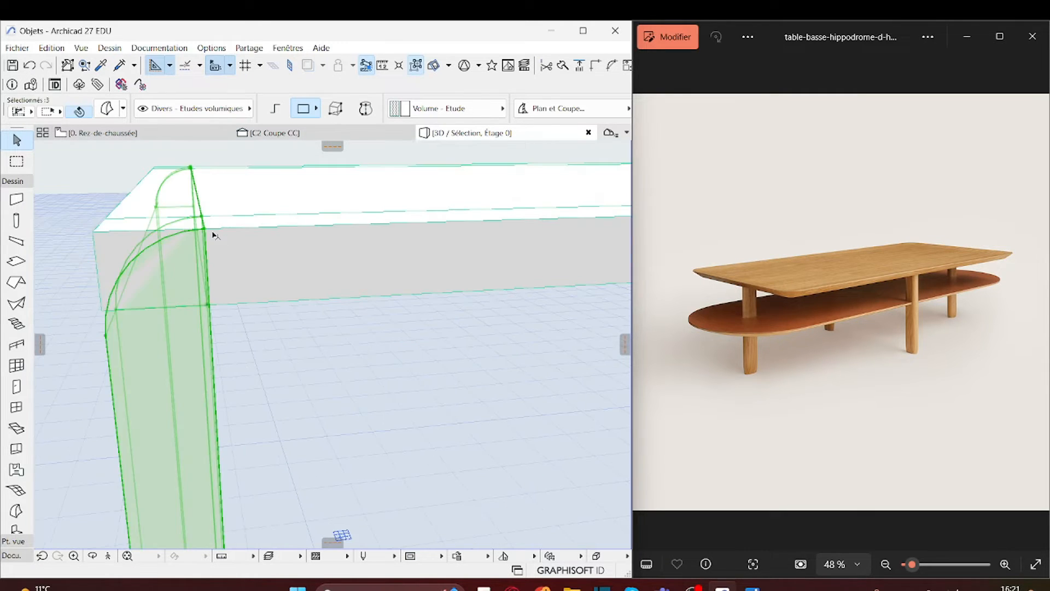
{"action": "left_click", "coordinate": [205, 230]}
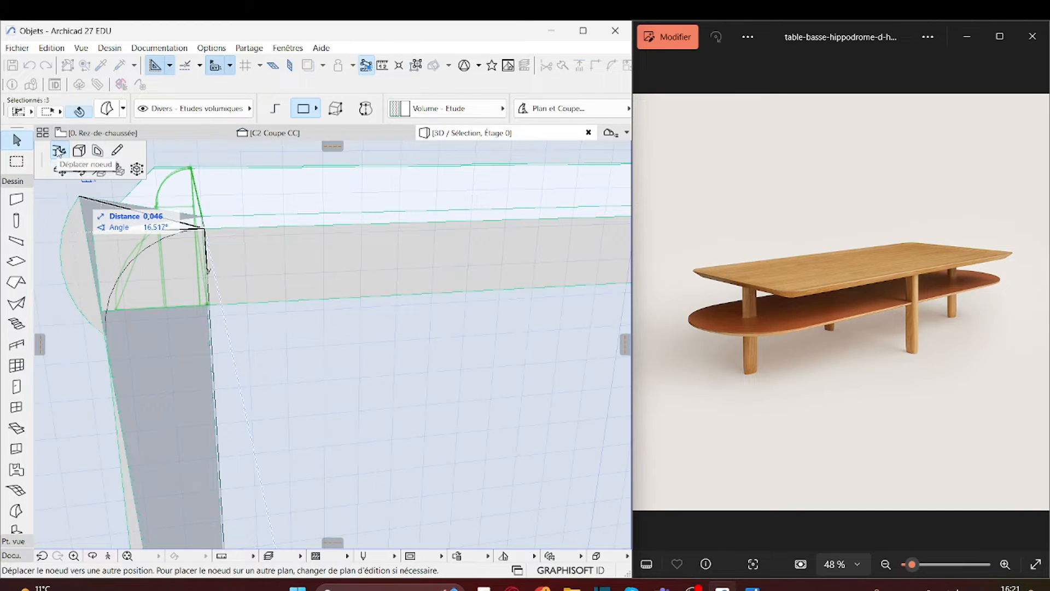
{"action": "left_click", "coordinate": [64, 172]}
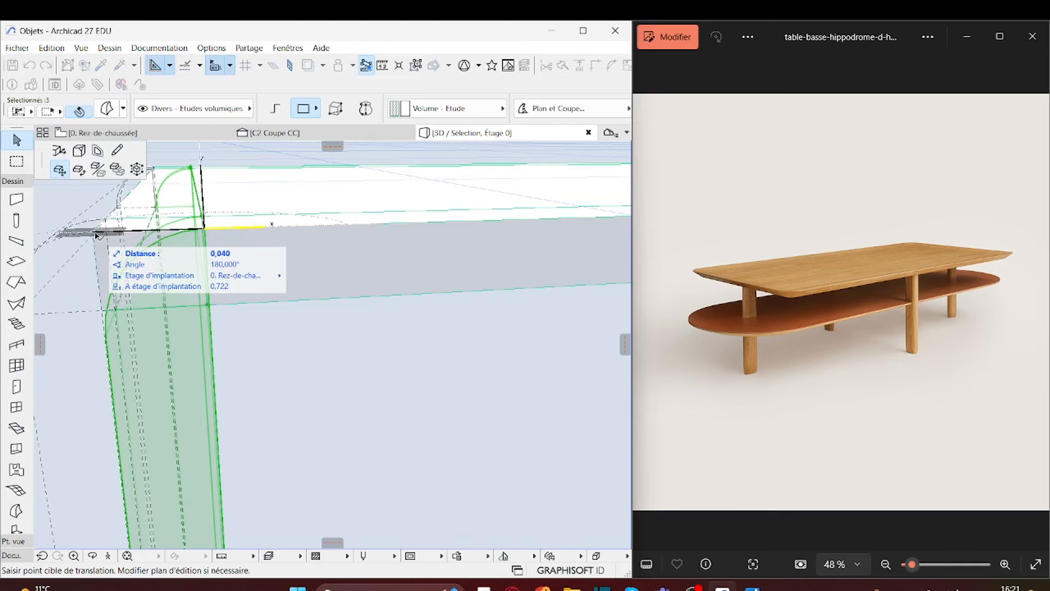
{"action": "left_click", "coordinate": [92, 232]}
{"action": "middle_click_drag", "start_coordinate": [141, 308], "coordinate": [279, 408], "text": "shift"}
{"action": "scroll", "coordinate": [140, 379], "scroll_direction": "down", "scroll_amount": 5}
{"action": "key", "text": "Escape"}
Examine the table and the drawer cabinet from several angles in the full 3D view.
{"action": "mouse_move", "coordinate": [468, 481]}
{"action": "middle_mouse_down", "text": "shift"}
{"action": "mouse_move", "coordinate": [368, 466]}
{"action": "mouse_move", "coordinate": [397, 477]}
{"action": "mouse_move", "coordinate": [466, 464]}
{"action": "middle_mouse_up", "text": "shift"}
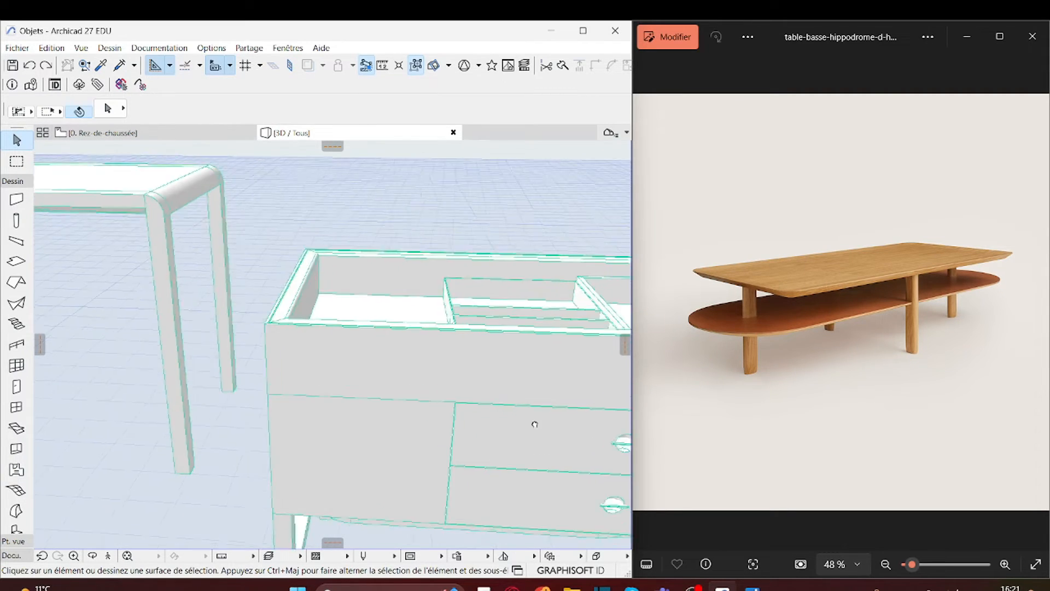
{"action": "middle_click_drag", "start_coordinate": [534, 422], "coordinate": [359, 408], "text": "shift"}
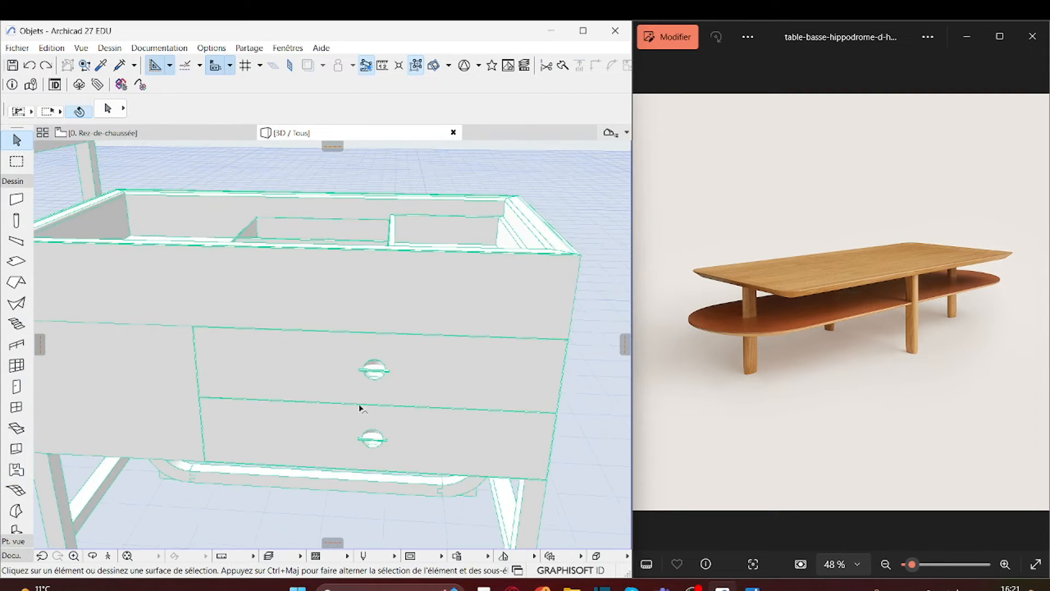
{"action": "scroll", "coordinate": [359, 408], "scroll_direction": "up", "scroll_amount": 4}
{"action": "scroll", "coordinate": [399, 359], "scroll_direction": "down", "scroll_amount": 5}
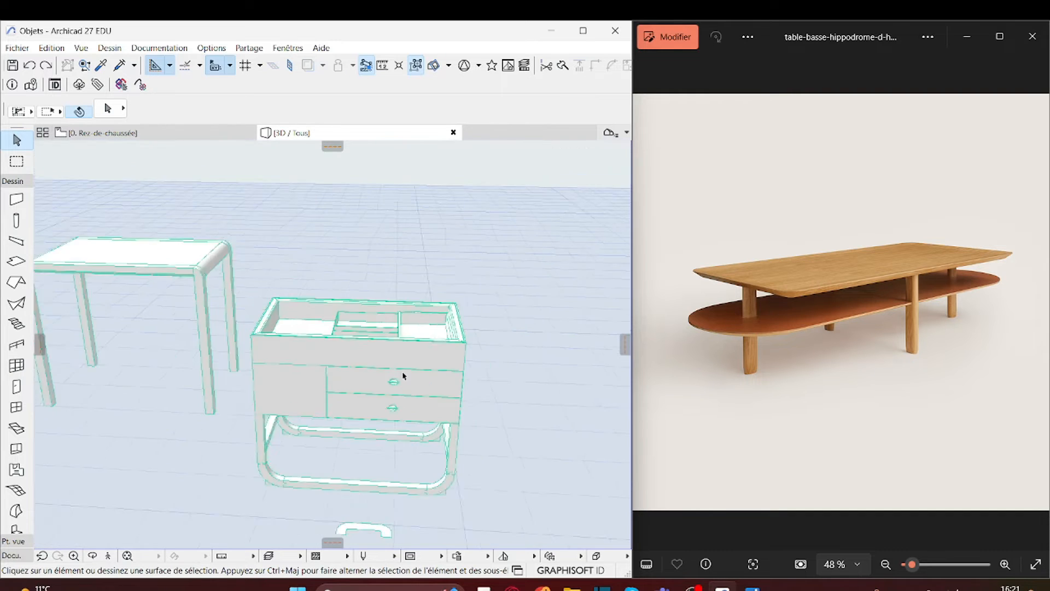
{"action": "scroll", "coordinate": [409, 397], "scroll_direction": "up", "scroll_amount": 5}
{"action": "scroll", "coordinate": [410, 398], "scroll_direction": "down", "scroll_amount": 4}
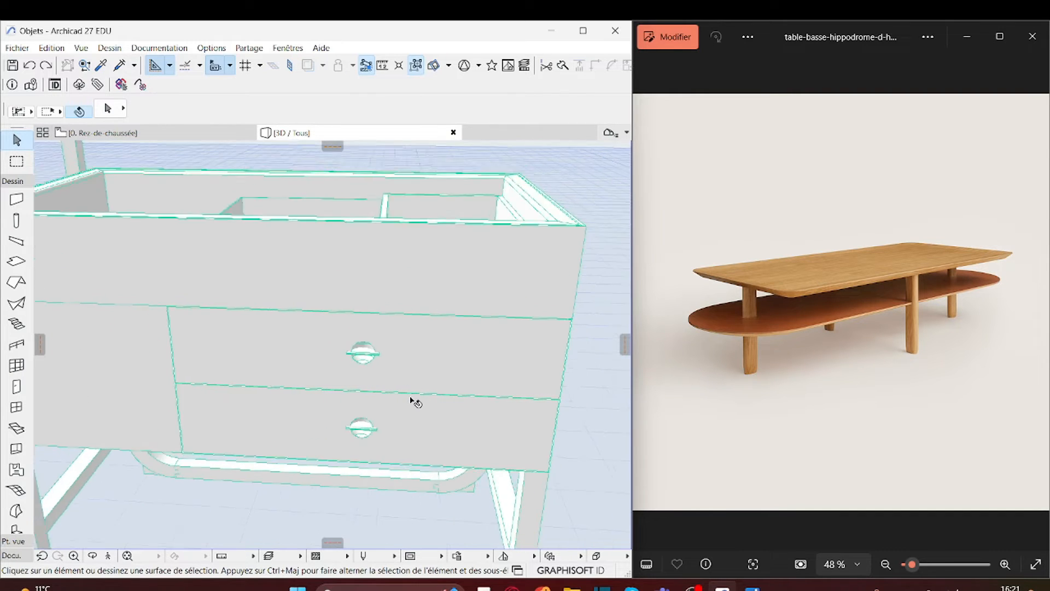
{"action": "scroll", "coordinate": [411, 402], "scroll_direction": "down", "scroll_amount": 5}
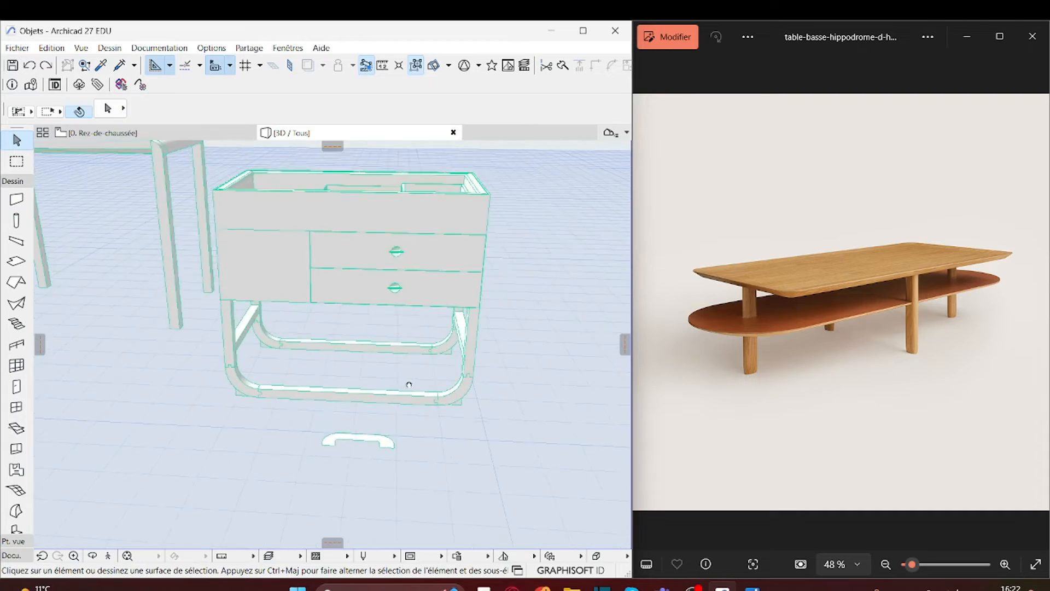
{"action": "middle_click_drag", "start_coordinate": [409, 385], "coordinate": [635, 424]}
{"action": "middle_click_drag", "start_coordinate": [373, 361], "coordinate": [505, 433]}
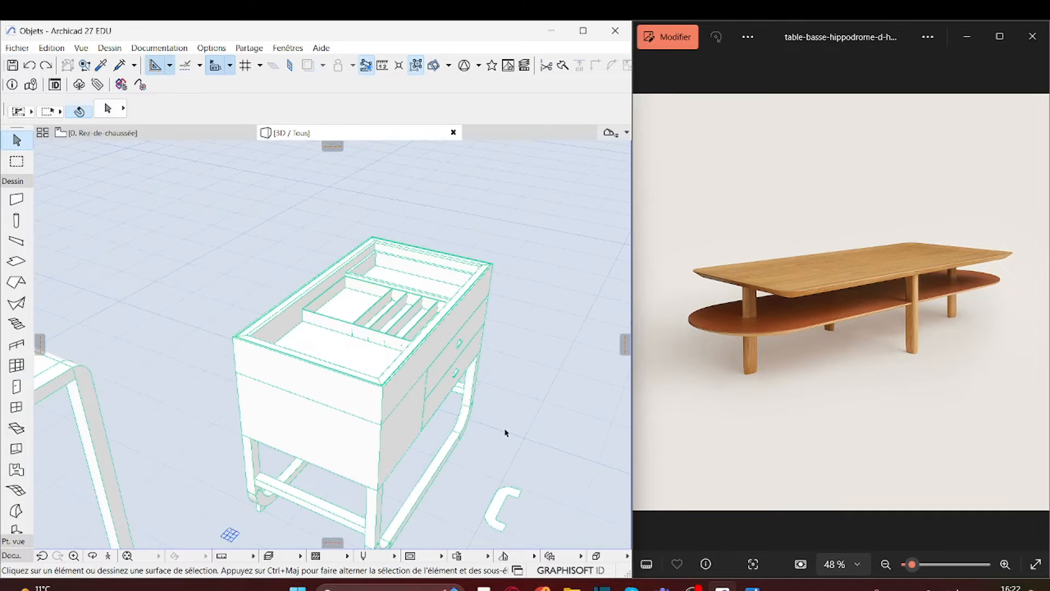
{"action": "scroll", "coordinate": [478, 430], "scroll_direction": "up", "scroll_amount": 5}
{"action": "middle_click_drag", "start_coordinate": [170, 280], "coordinate": [185, 380], "text": "shift"}
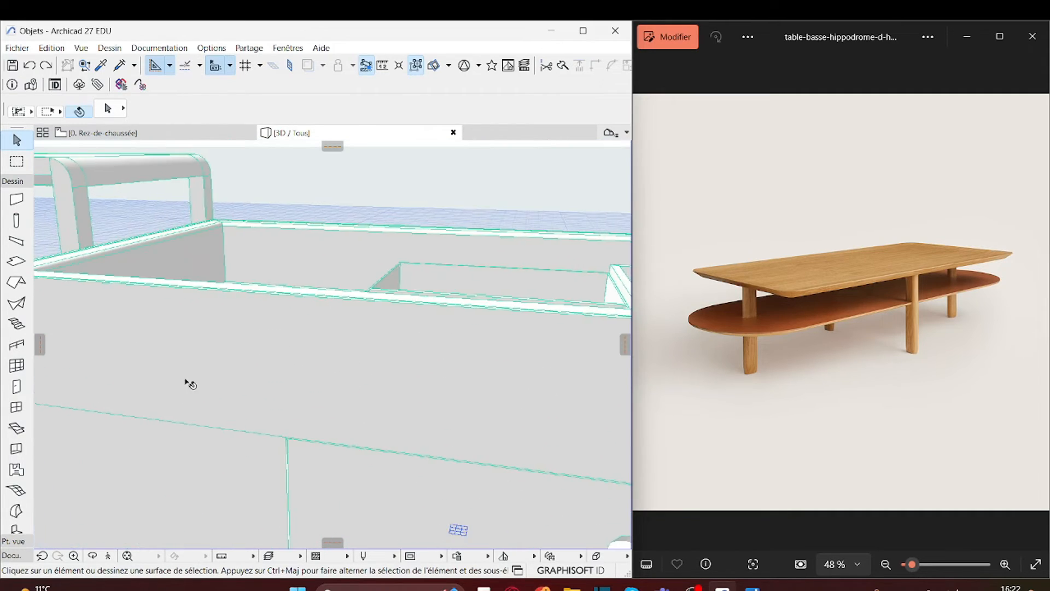
{"action": "scroll", "coordinate": [191, 345], "scroll_direction": "down", "scroll_amount": 5}
{"action": "scroll", "coordinate": [283, 334], "scroll_direction": "down", "scroll_amount": 3}
{"action": "scroll", "coordinate": [277, 347], "scroll_direction": "up", "scroll_amount": 5}
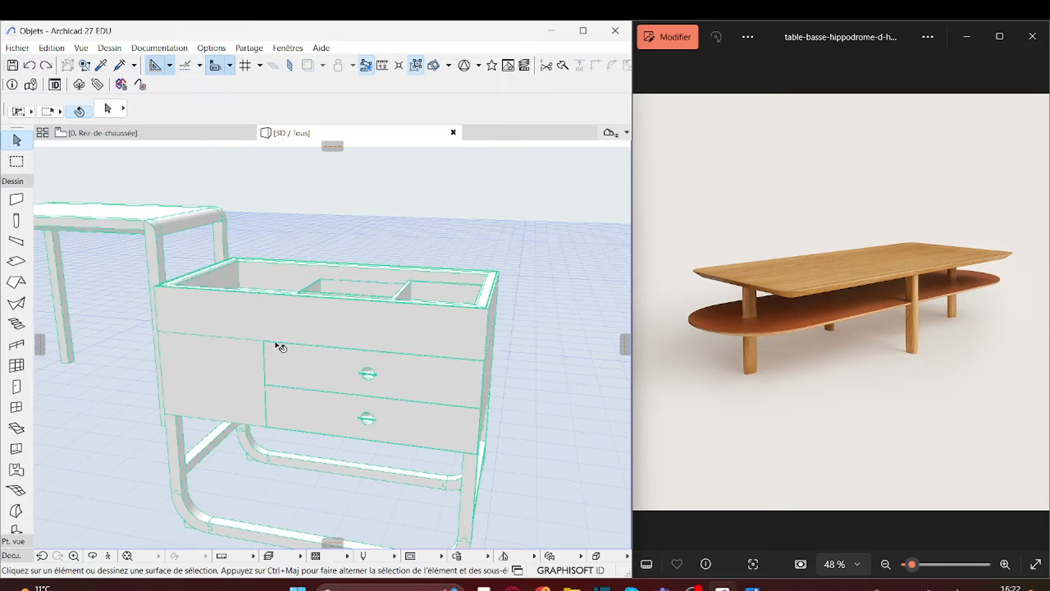
{"action": "scroll", "coordinate": [382, 390], "scroll_direction": "down", "scroll_amount": 2}
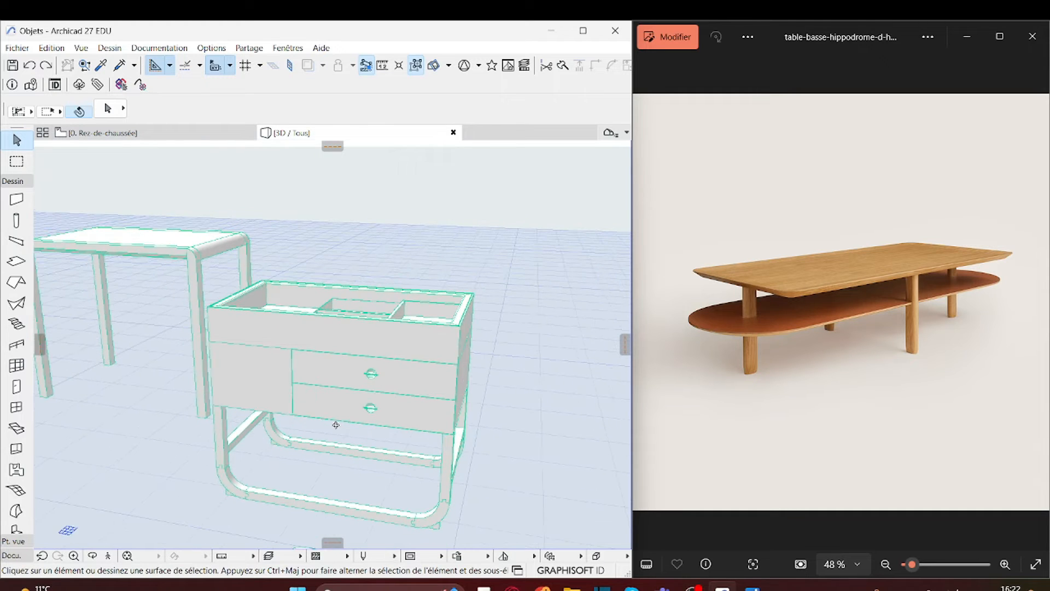
{"action": "mouse_move", "coordinate": [335, 425]}
{"action": "middle_mouse_down", "text": "shift"}
{"action": "mouse_move", "coordinate": [180, 389]}
{"action": "mouse_move", "coordinate": [309, 473]}
{"action": "mouse_move", "coordinate": [348, 440]}
{"action": "middle_mouse_up", "text": "shift"}
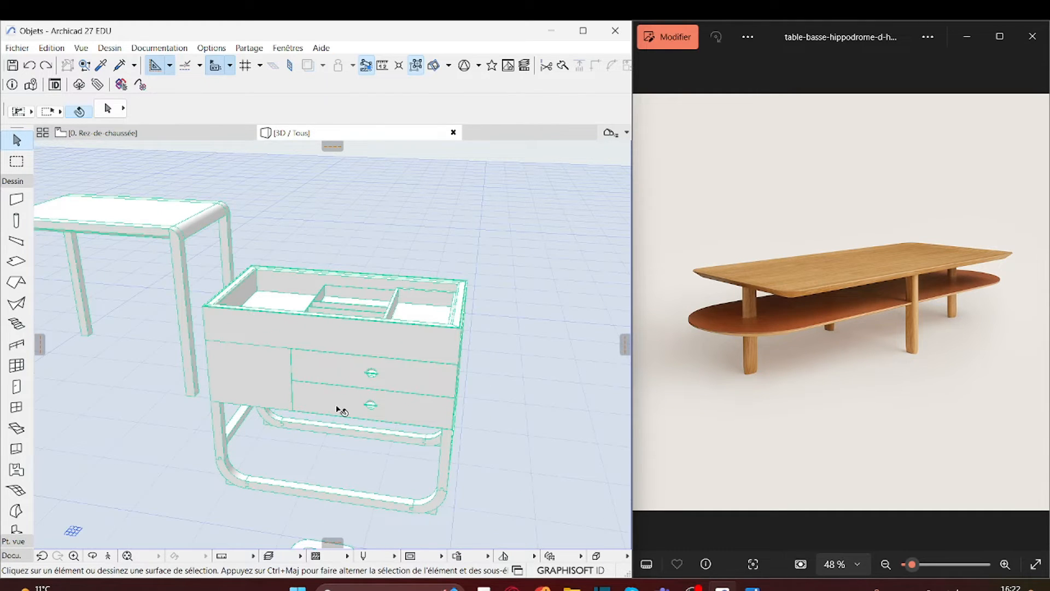
On the ground floor plan, draw a line rectangle 1,8 by 0,7 in the empty area beside the drawer cabinet.
{"action": "left_click", "coordinate": [54, 131]}
{"action": "scroll", "coordinate": [425, 415], "scroll_direction": "up", "scroll_amount": 2}
{"action": "scroll", "coordinate": [237, 441], "scroll_direction": "up", "scroll_amount": 2}
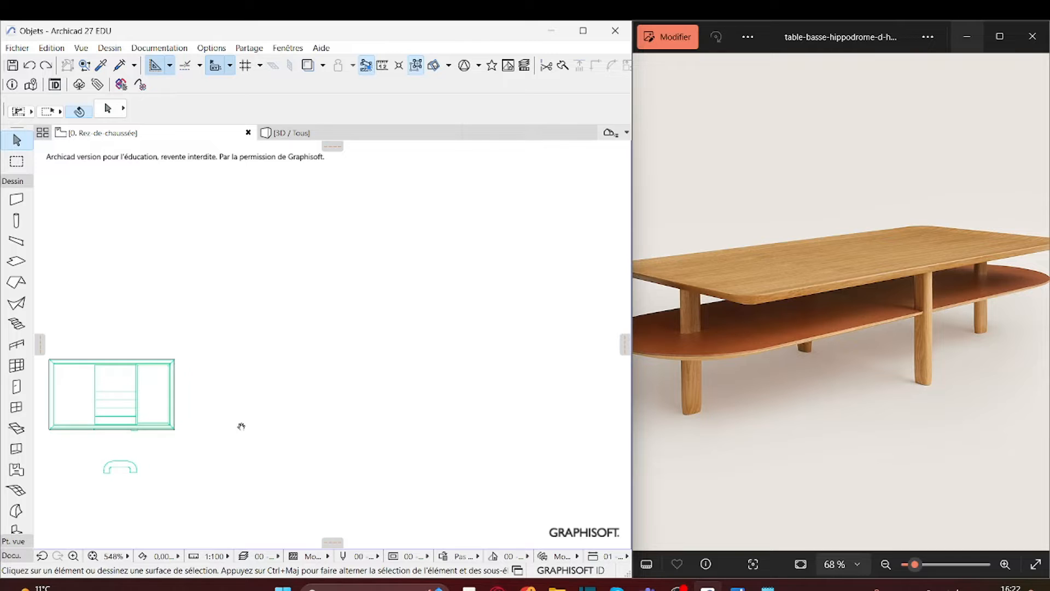
{"action": "left_click", "coordinate": [16, 414]}
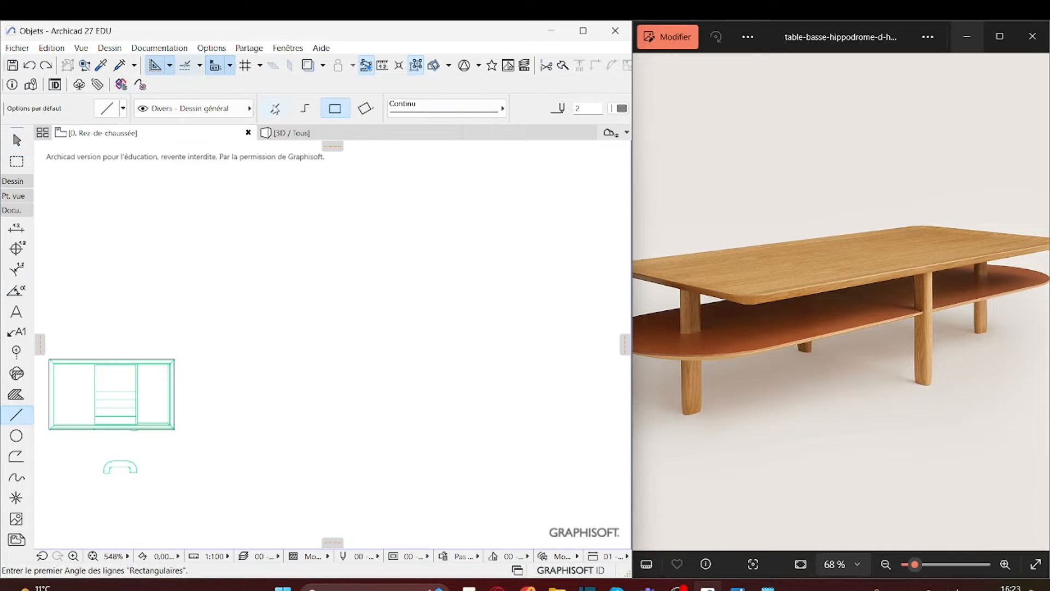
{"action": "left_click", "coordinate": [278, 360]}
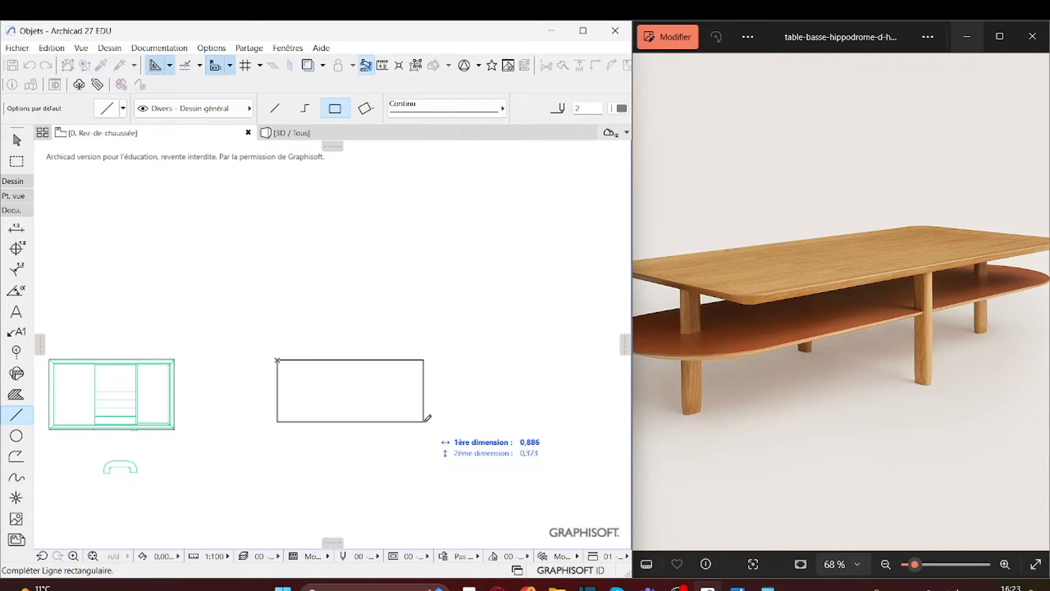
{"action": "type", "text": "1,8"}
{"action": "key", "text": "Tab"}
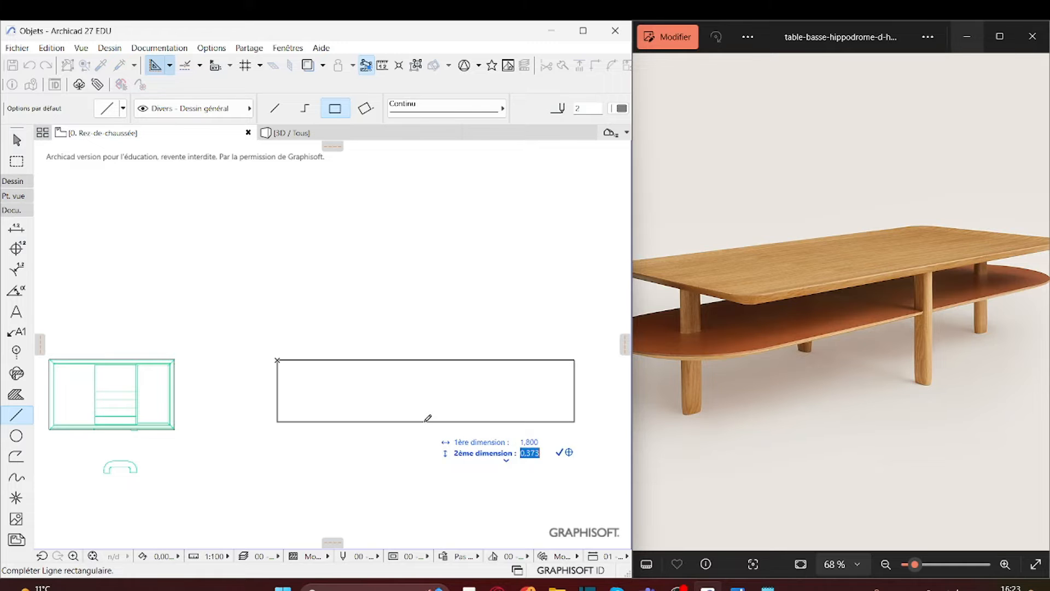
{"action": "type", "text": "0,7"}
{"action": "key", "text": "Return"}
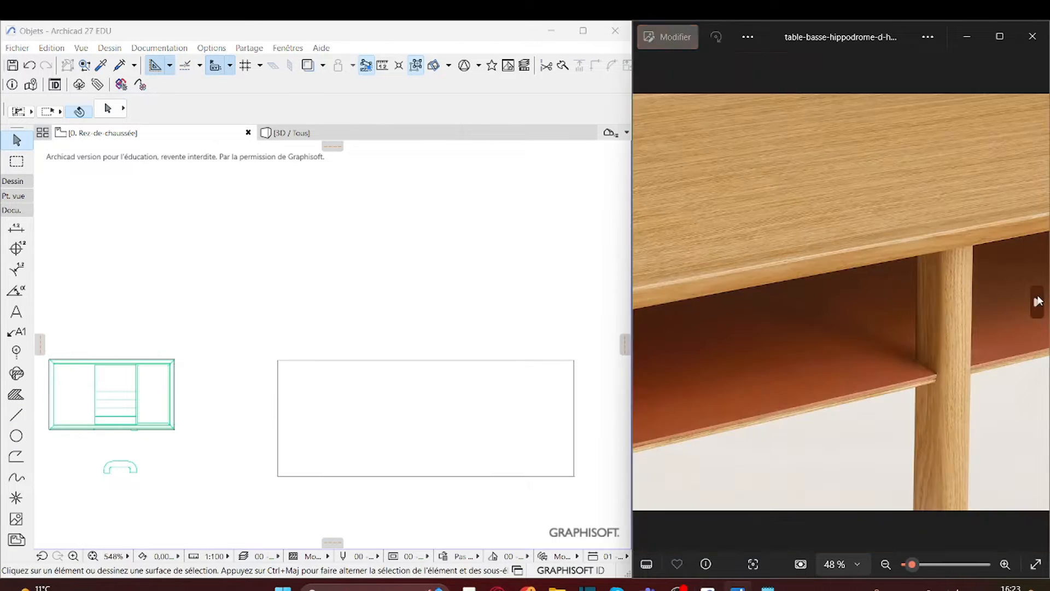
In the photo viewer, browse the reference photos and enlarge the front view of the dark wood coffee table.
{"action": "left_click", "coordinate": [1037, 301]}
{"action": "left_click", "coordinate": [1037, 300]}
{"action": "left_click", "coordinate": [1038, 300]}
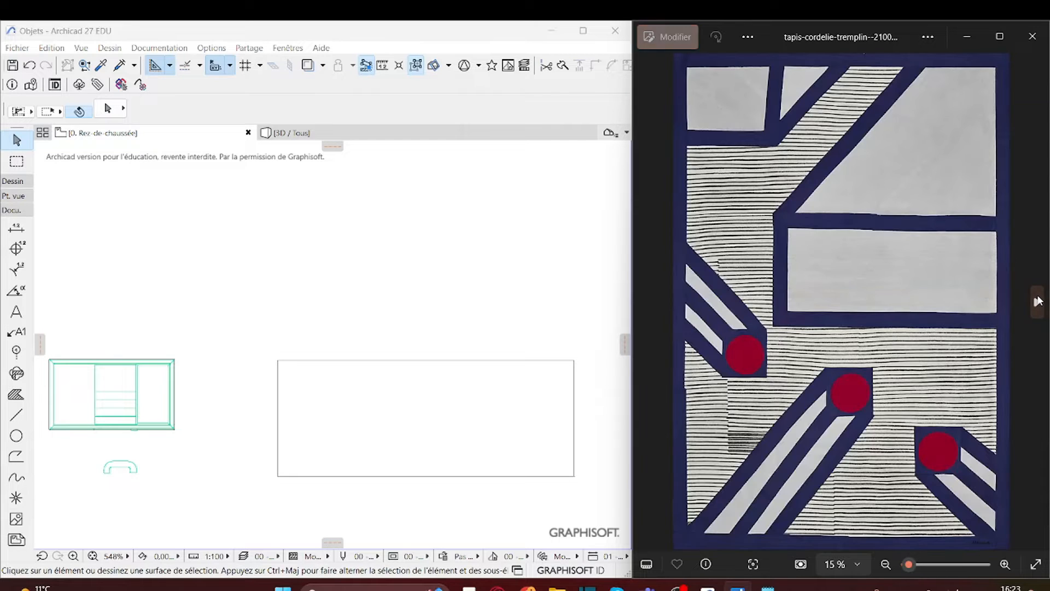
{"action": "left_click", "coordinate": [646, 300]}
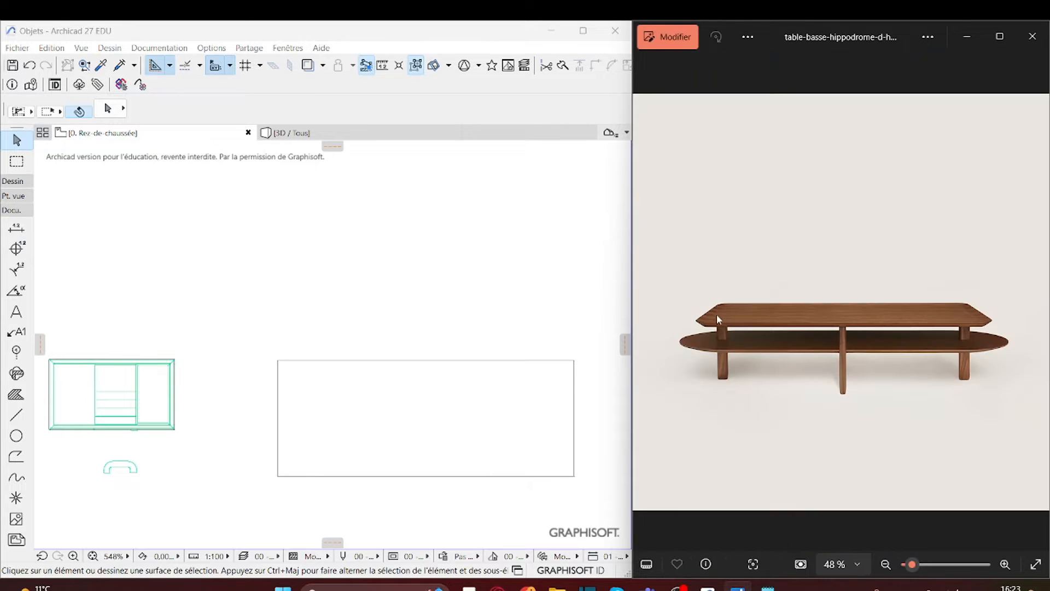
{"action": "scroll", "coordinate": [720, 320], "scroll_direction": "up", "scroll_amount": 4}
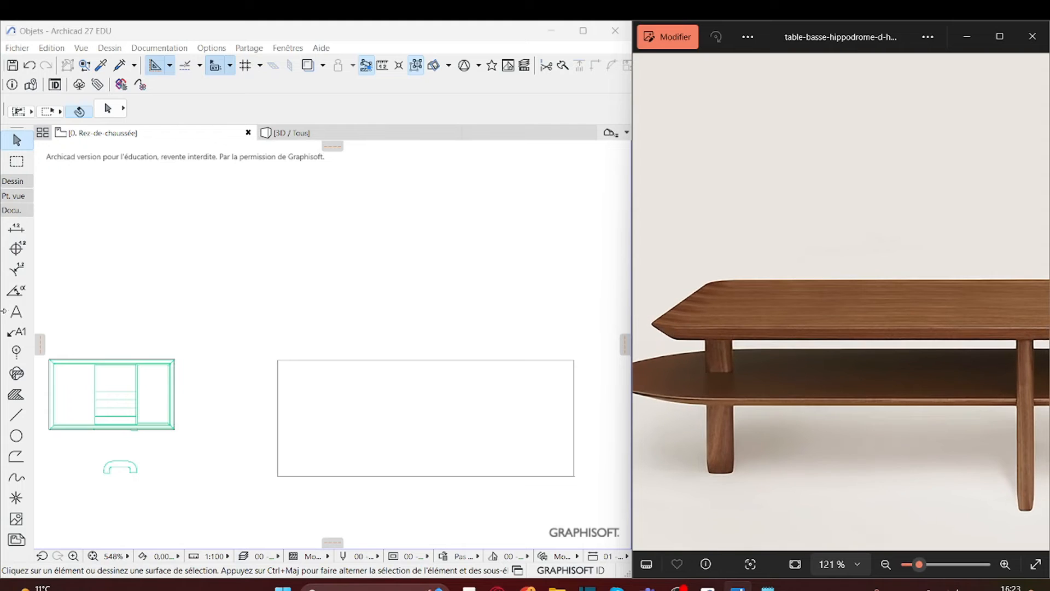
Select the four lines of the tabletop rectangle and offset an inner copy inward by 0,05.
{"action": "left_click", "coordinate": [459, 405]}
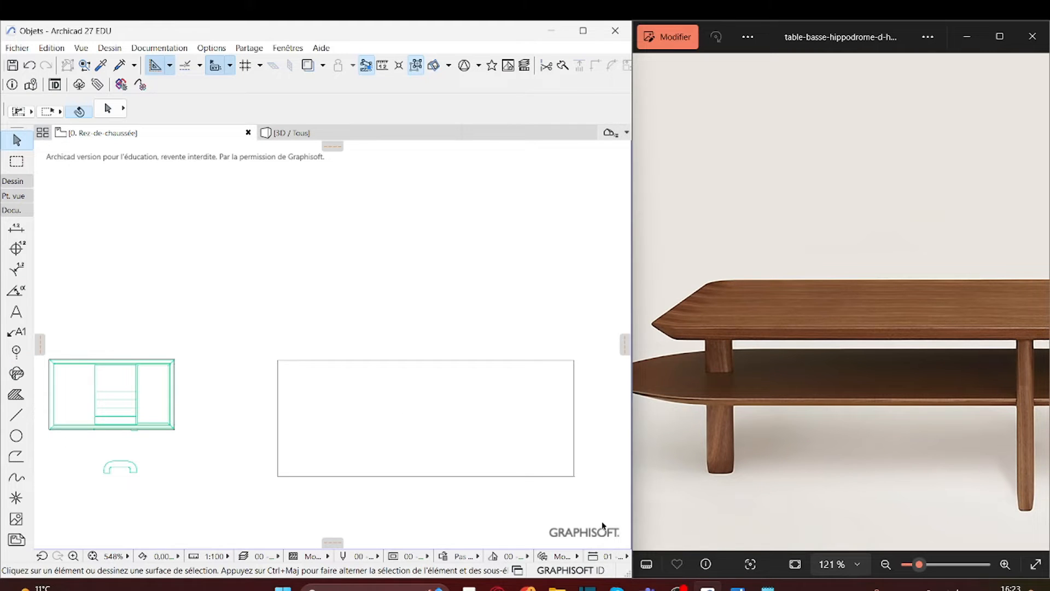
{"action": "mouse_move", "coordinate": [602, 493]}
{"action": "left_mouse_down"}
{"action": "mouse_move", "coordinate": [288, 347]}
{"action": "mouse_move", "coordinate": [239, 340]}
{"action": "left_mouse_up"}
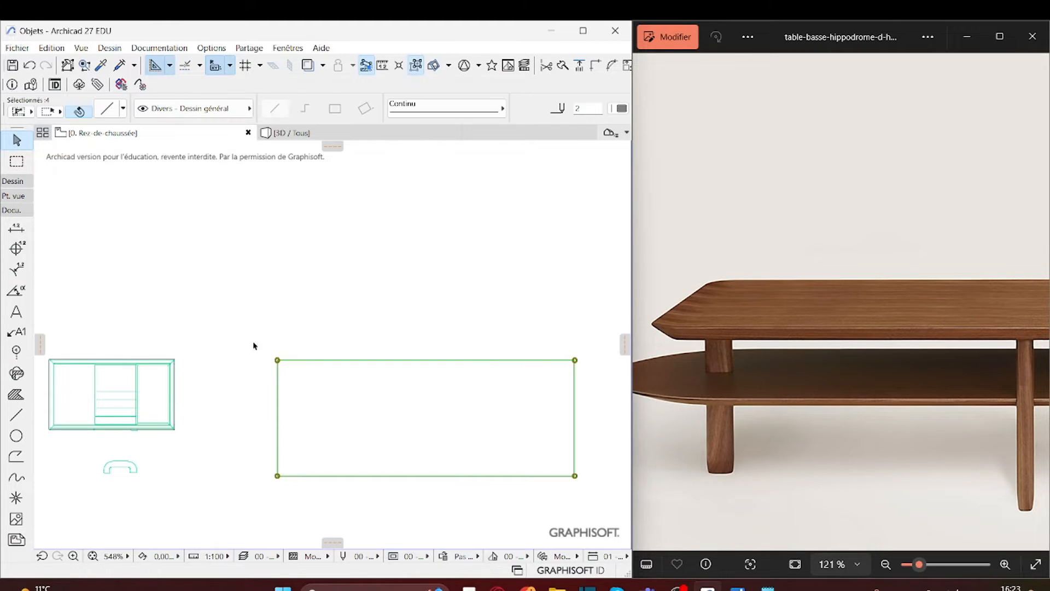
{"action": "left_click", "coordinate": [330, 359]}
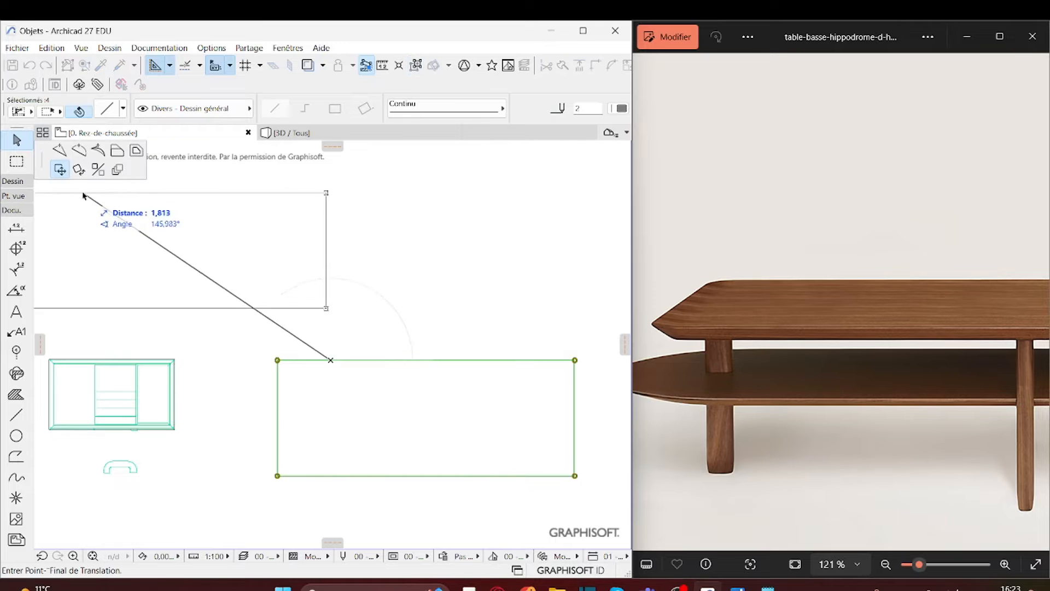
{"action": "left_click", "coordinate": [133, 155]}
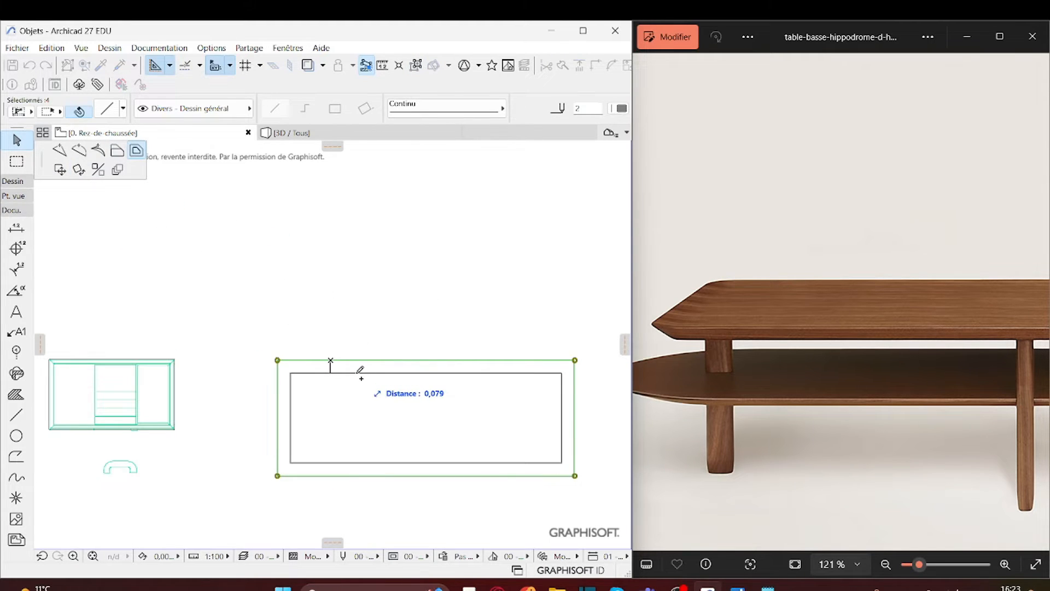
{"action": "type", "text": "0.05"}
{"action": "key", "text": "Return"}
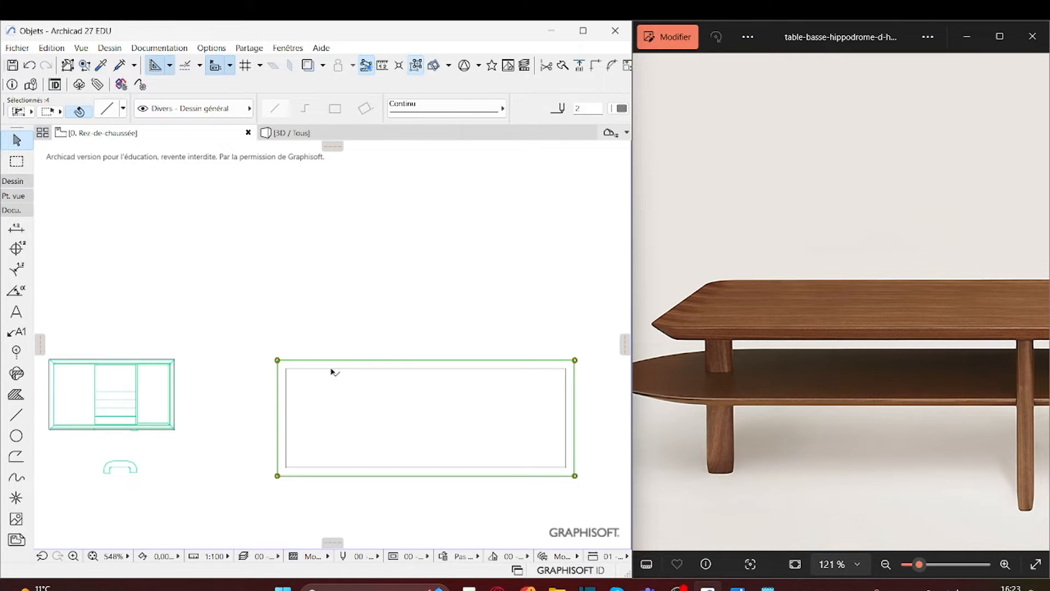
{"action": "left_click", "coordinate": [365, 290]}
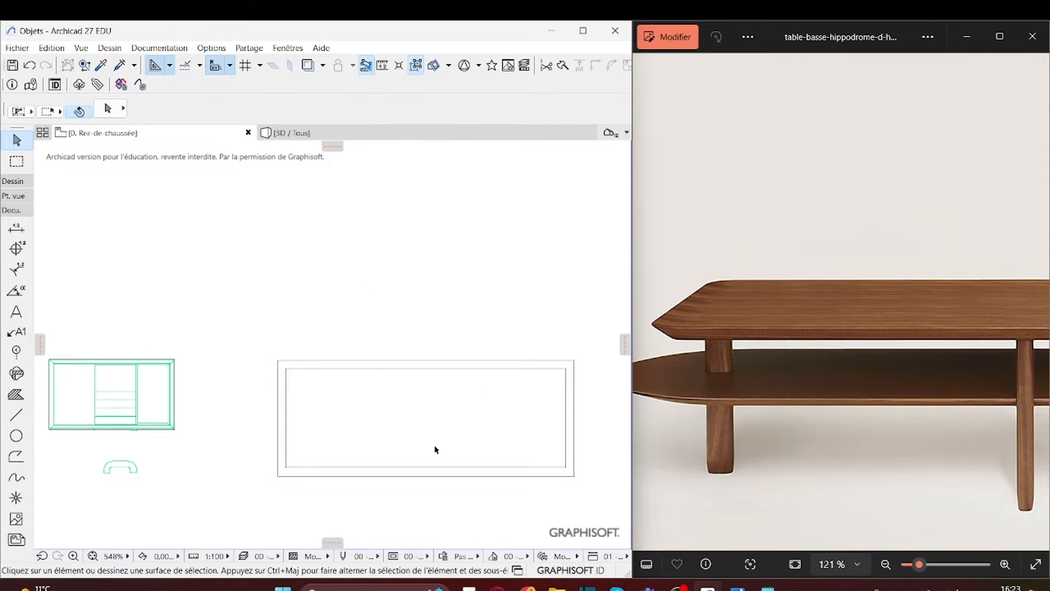
Draw a flat rectangular morph over the inner rectangle of the coffee table outline.
{"action": "scroll", "coordinate": [435, 449], "scroll_direction": "down", "scroll_amount": 1}
{"action": "left_click", "coordinate": [13, 181]}
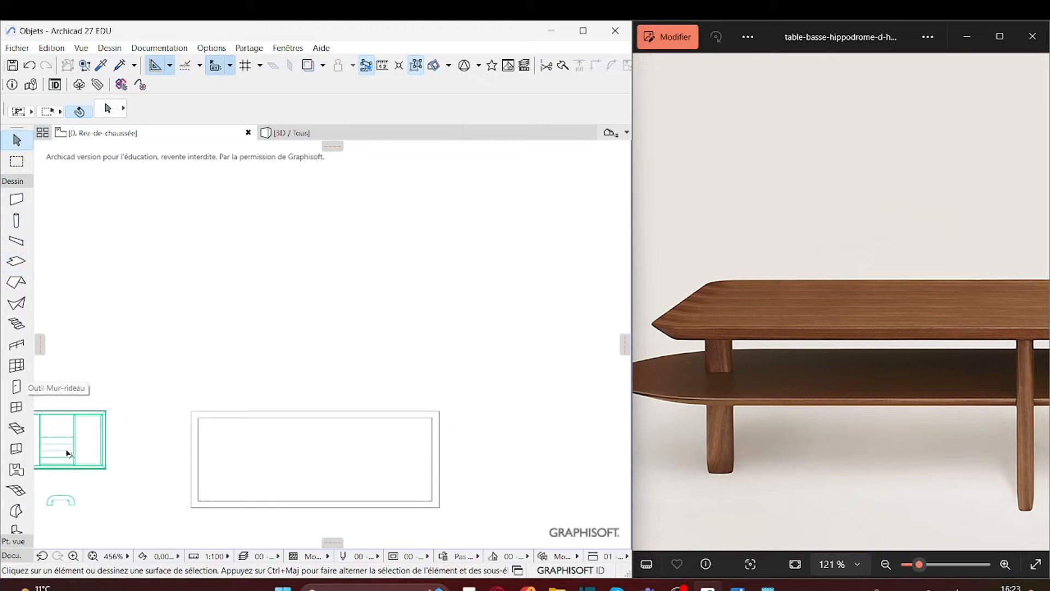
{"action": "left_click", "coordinate": [16, 510]}
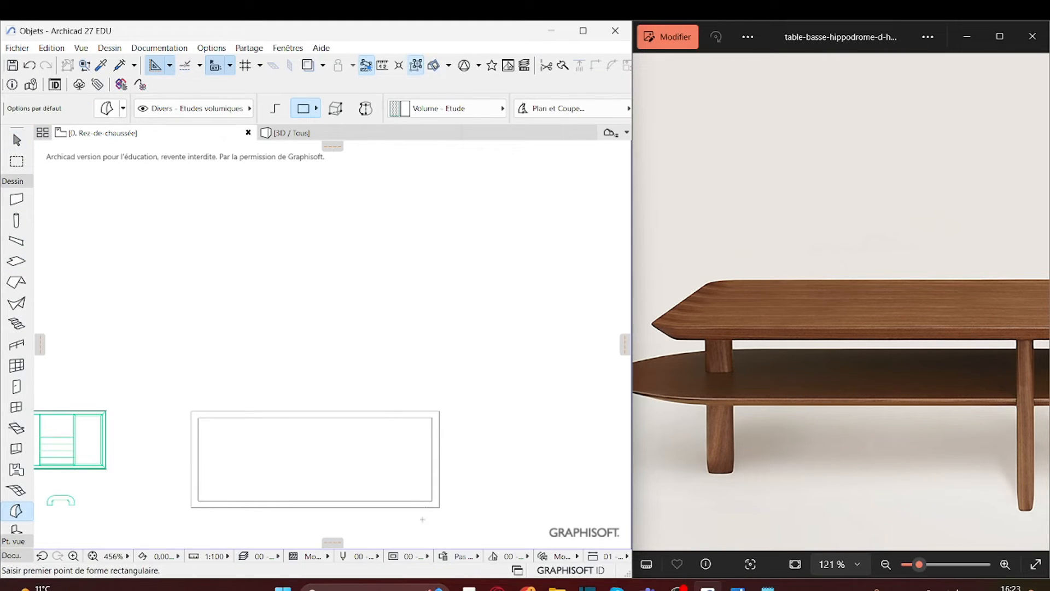
{"action": "left_click", "coordinate": [432, 496]}
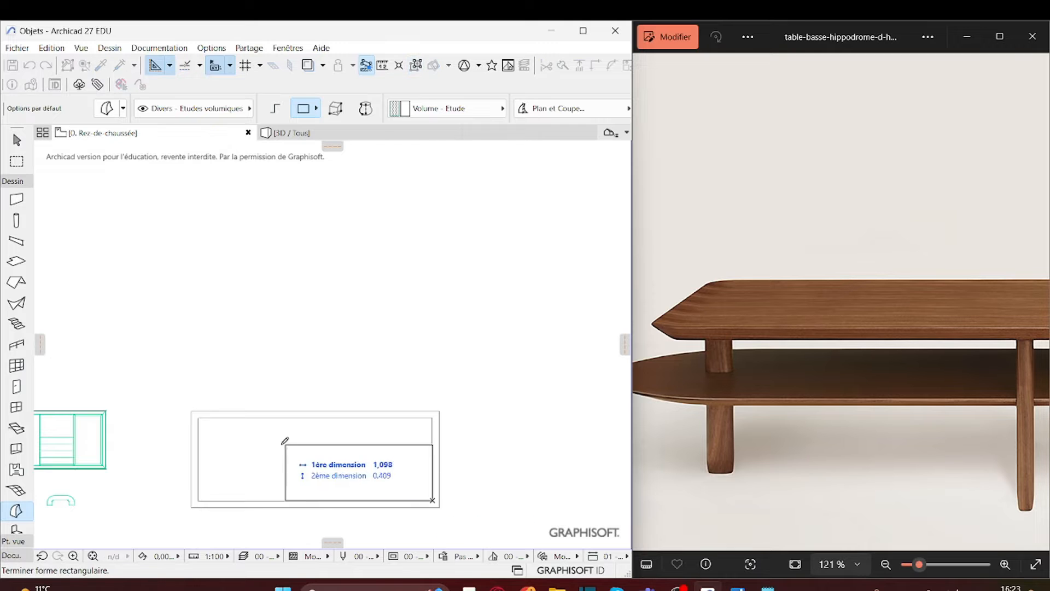
{"action": "left_click", "coordinate": [202, 417]}
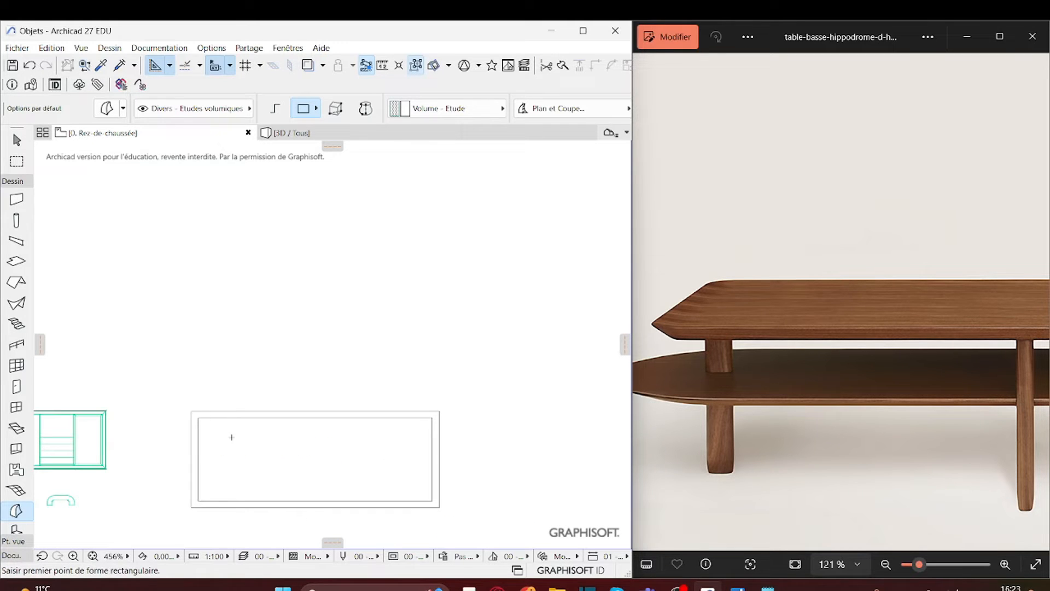
{"action": "key", "text": "Escape"}
In the 3D view, push the flat rectangular morph's face up to form a thin tabletop slab.
{"action": "left_click", "coordinate": [307, 135]}
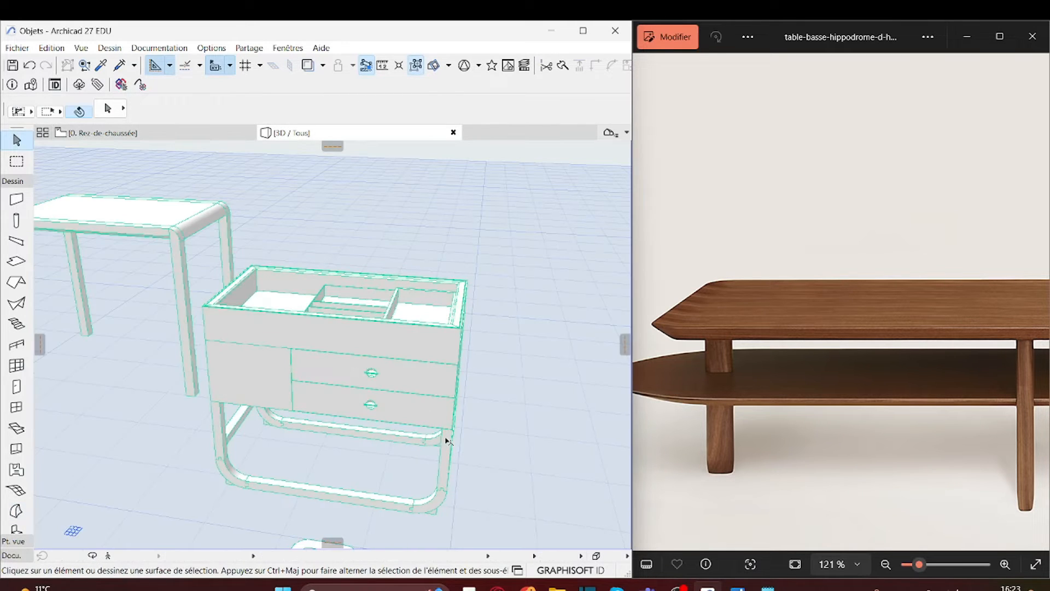
{"action": "middle_click_drag", "start_coordinate": [445, 438], "coordinate": [3, 184]}
{"action": "scroll", "coordinate": [372, 356], "scroll_direction": "up", "scroll_amount": 3}
{"action": "left_click", "coordinate": [302, 371]}
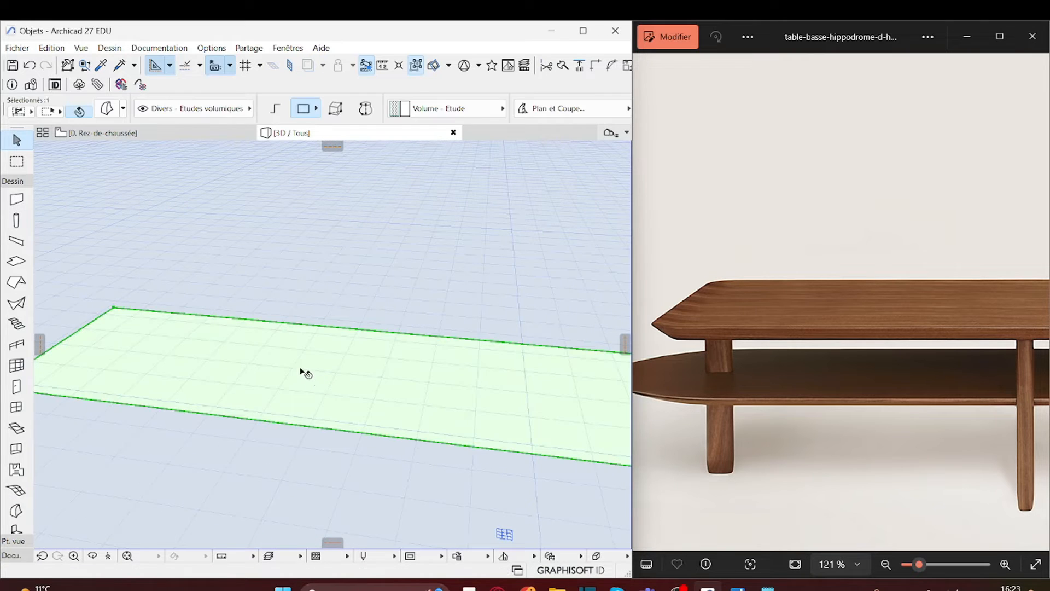
{"action": "left_click", "coordinate": [302, 369]}
{"action": "left_click", "coordinate": [62, 154]}
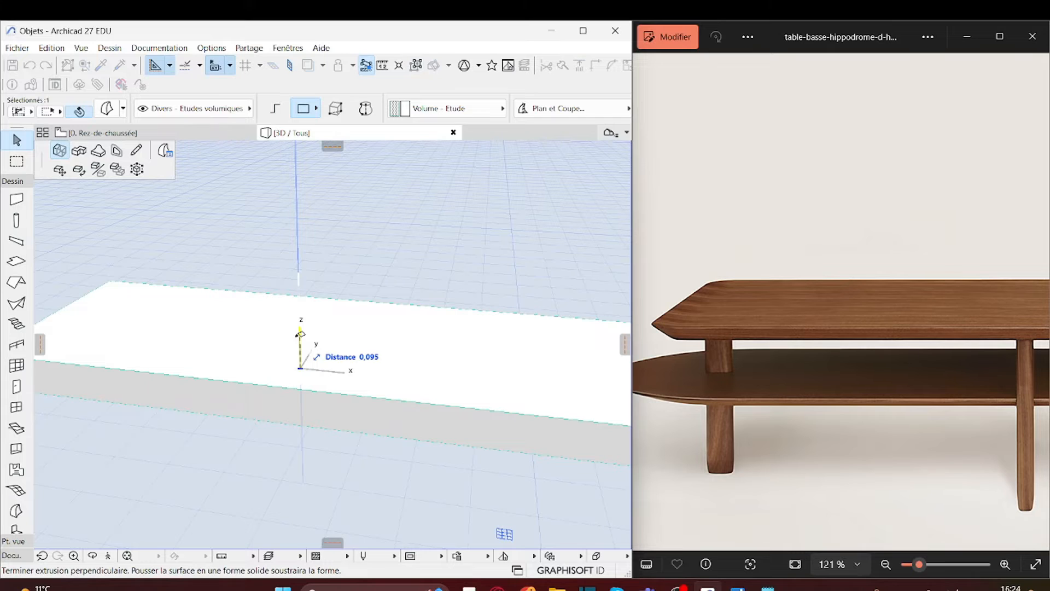
{"action": "type", "text": "0,0"}
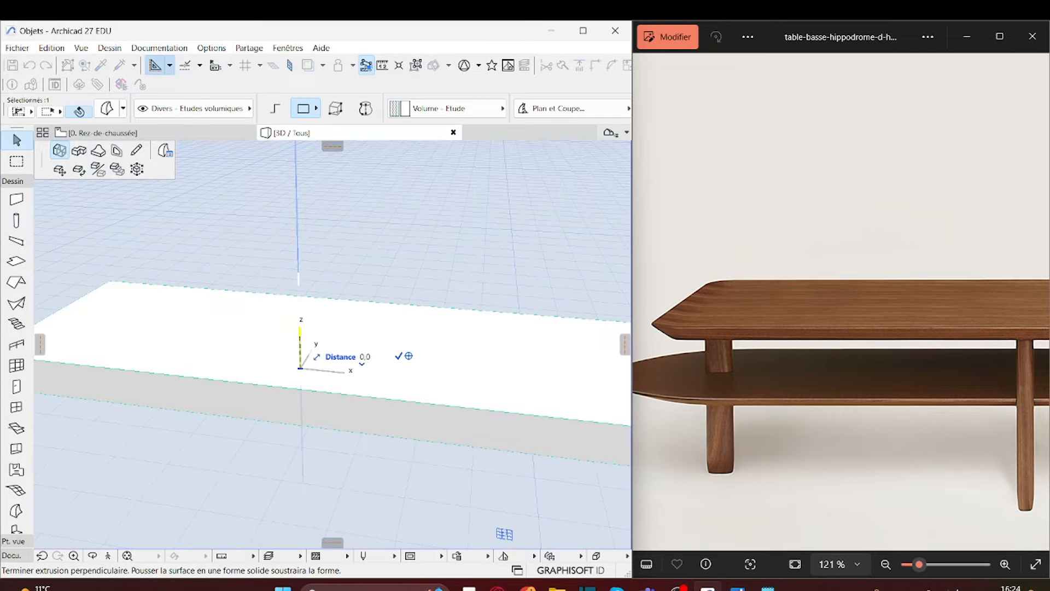
{"action": "key", "text": "Return"}
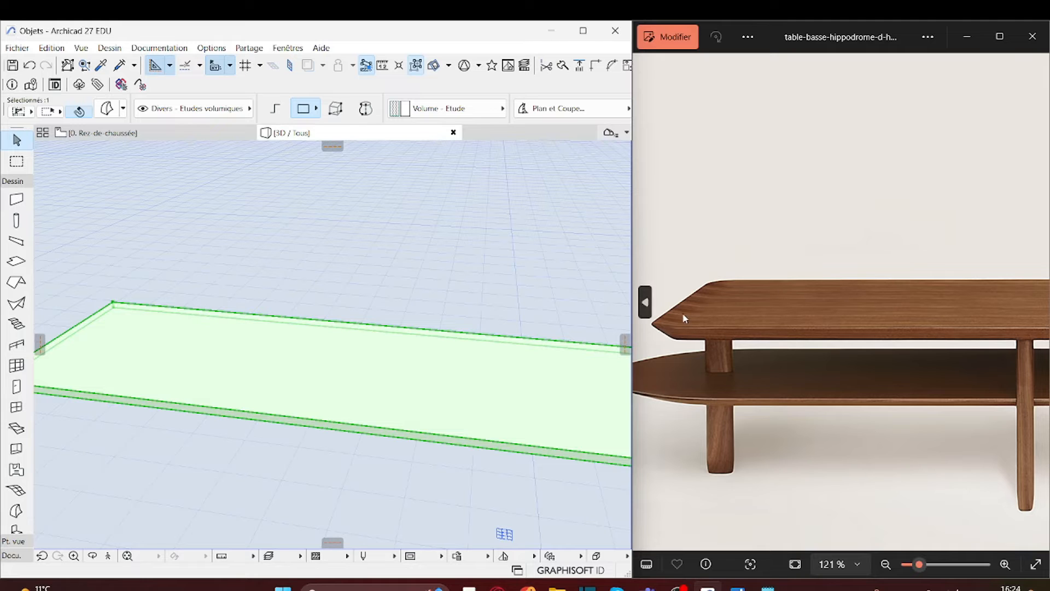
Thicken the tabletop slab by pulling its upper face further up.
{"action": "left_click", "coordinate": [429, 368]}
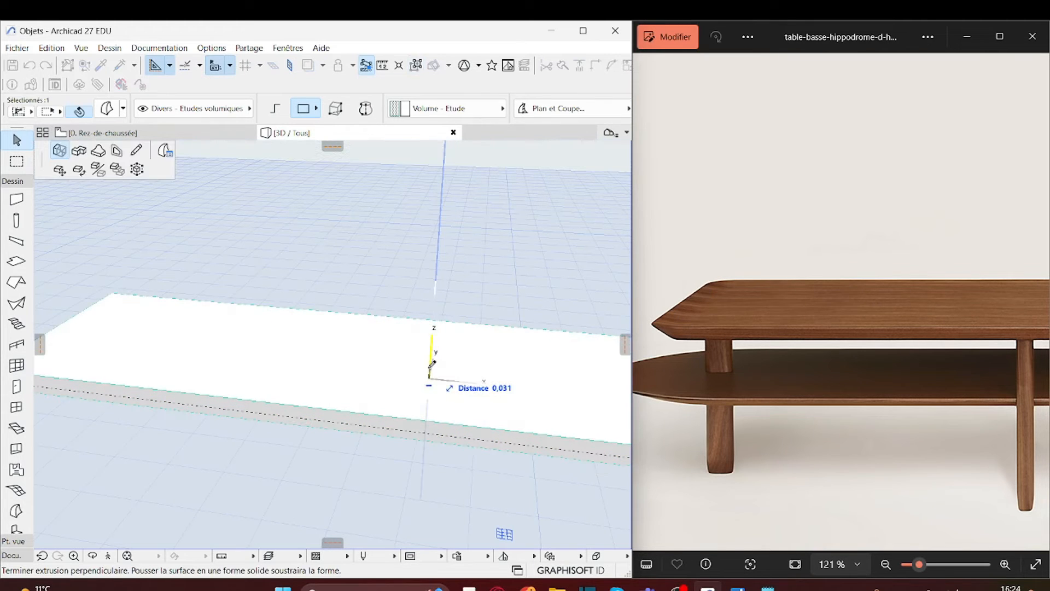
{"action": "type", "text": "0,0"}
{"action": "key", "text": "Return"}
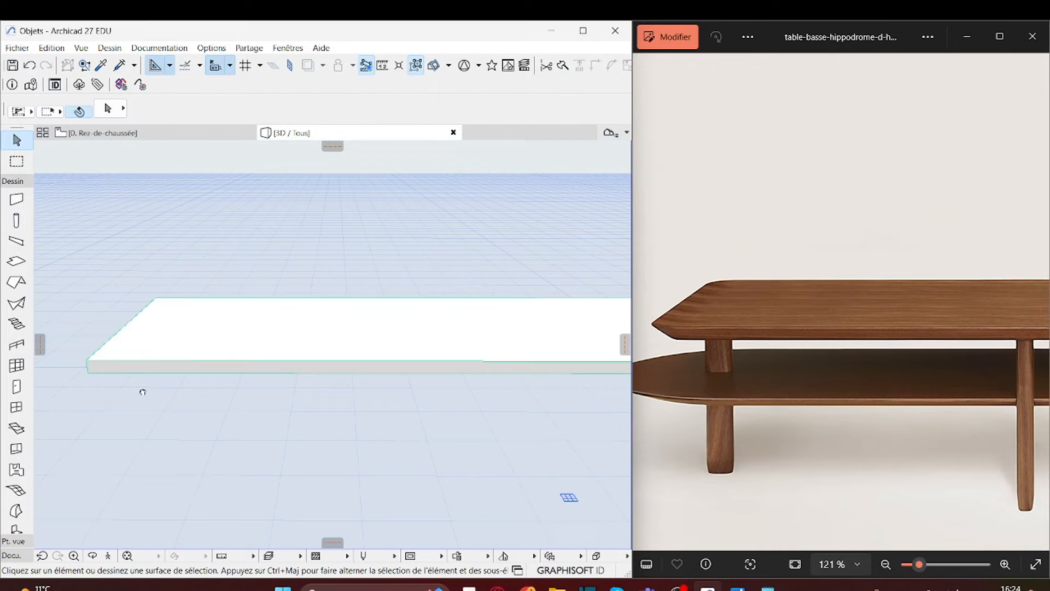
{"action": "left_click_drag", "start_coordinate": [142, 392], "coordinate": [257, 422]}
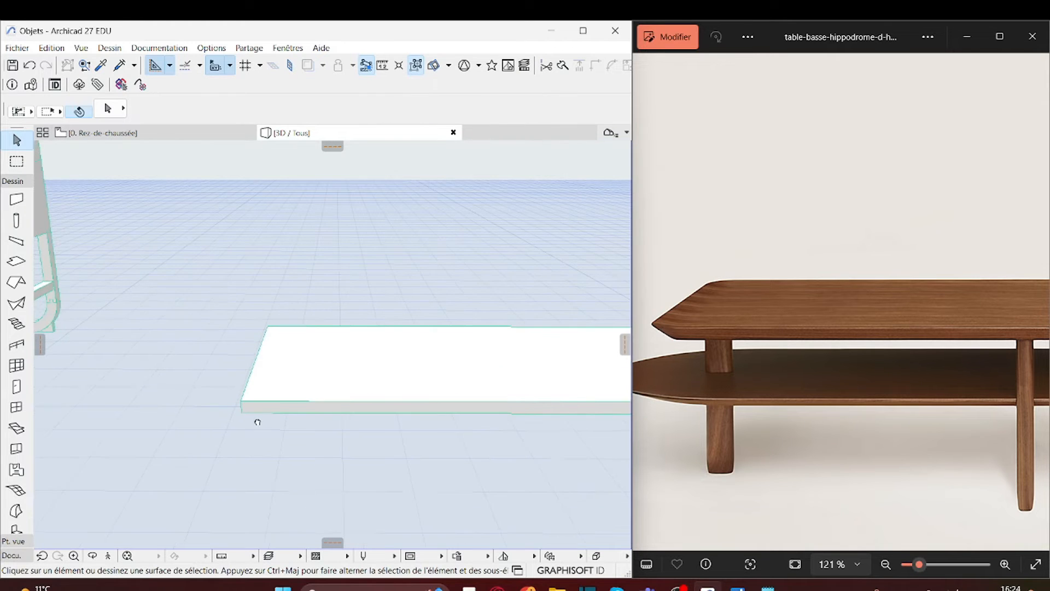
Back on the ground floor plan, open the profile manager and create a new blank profile in the Murs folder.
{"action": "left_click", "coordinate": [112, 133]}
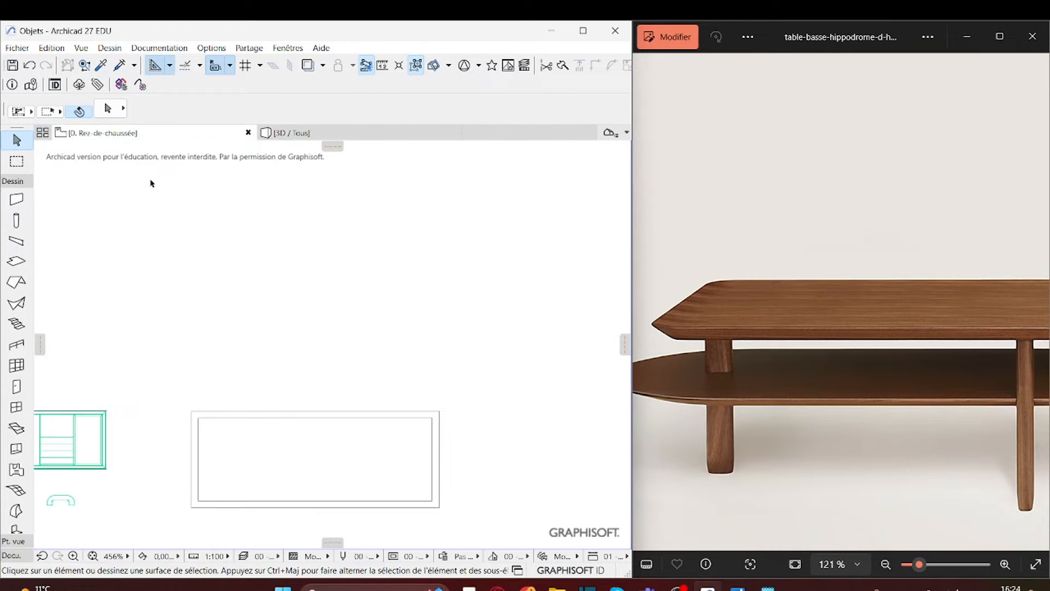
{"action": "middle_click_drag", "start_coordinate": [438, 415], "coordinate": [321, 368]}
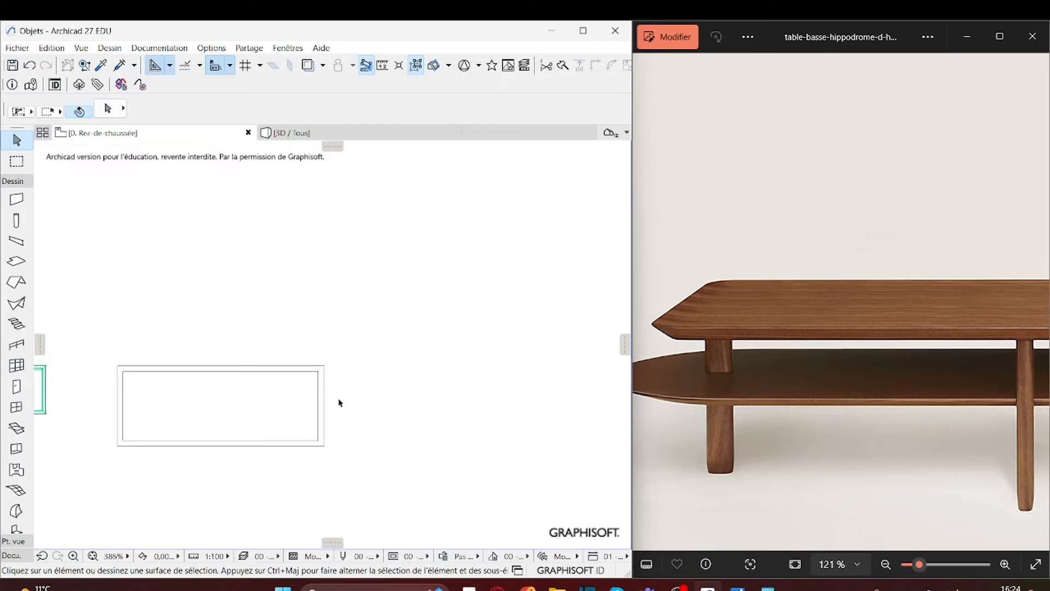
{"action": "scroll", "coordinate": [340, 401], "scroll_direction": "up", "scroll_amount": 1}
{"action": "scroll", "coordinate": [340, 401], "scroll_direction": "up", "scroll_amount": 2}
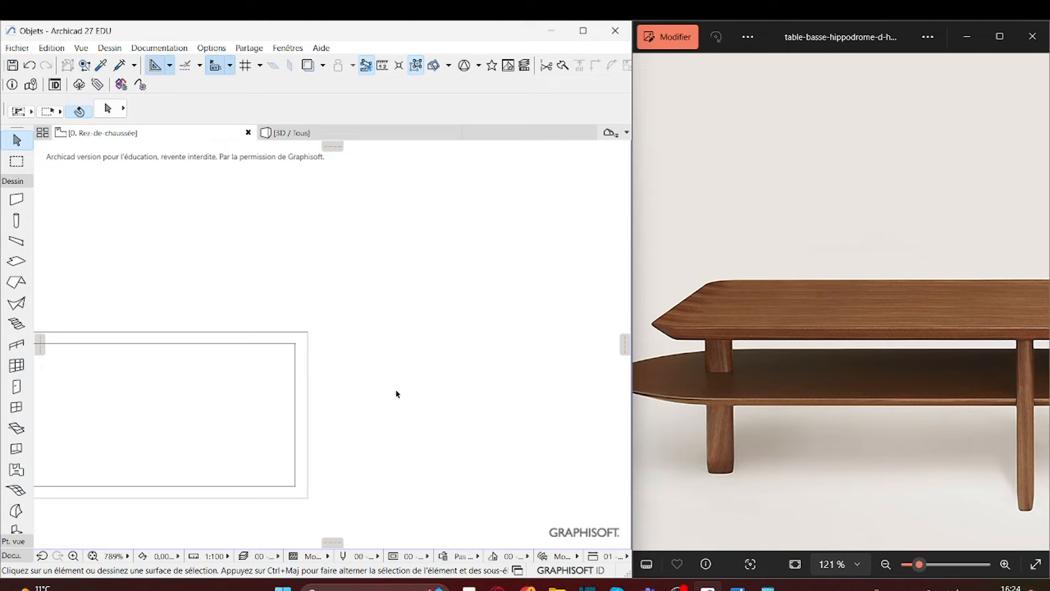
{"action": "left_click", "coordinate": [174, 48]}
{"action": "mouse_move", "coordinate": [212, 48]}
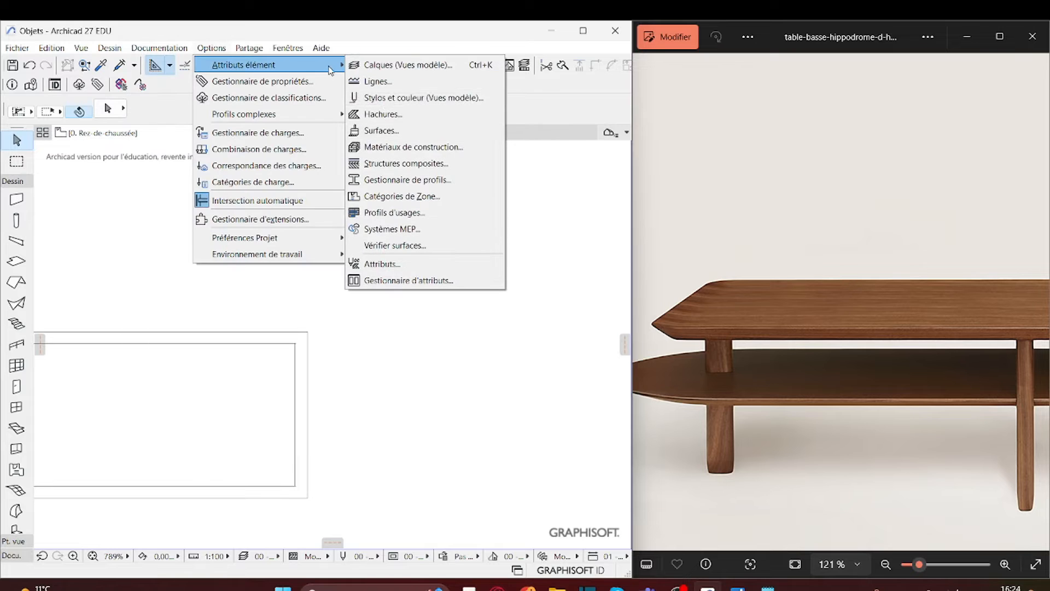
{"action": "mouse_move", "coordinate": [238, 65]}
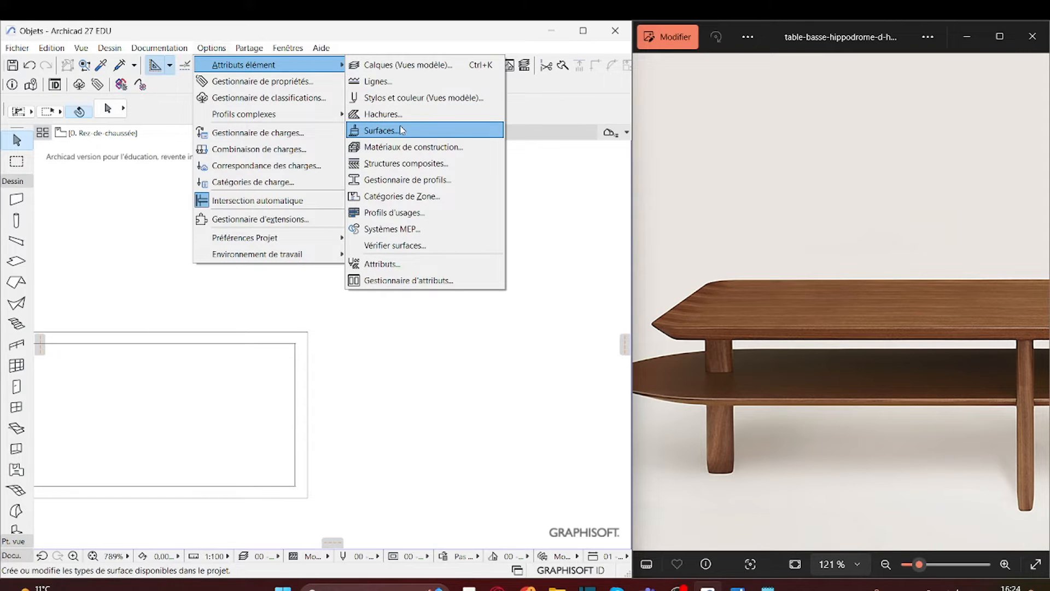
{"action": "left_click", "coordinate": [383, 180]}
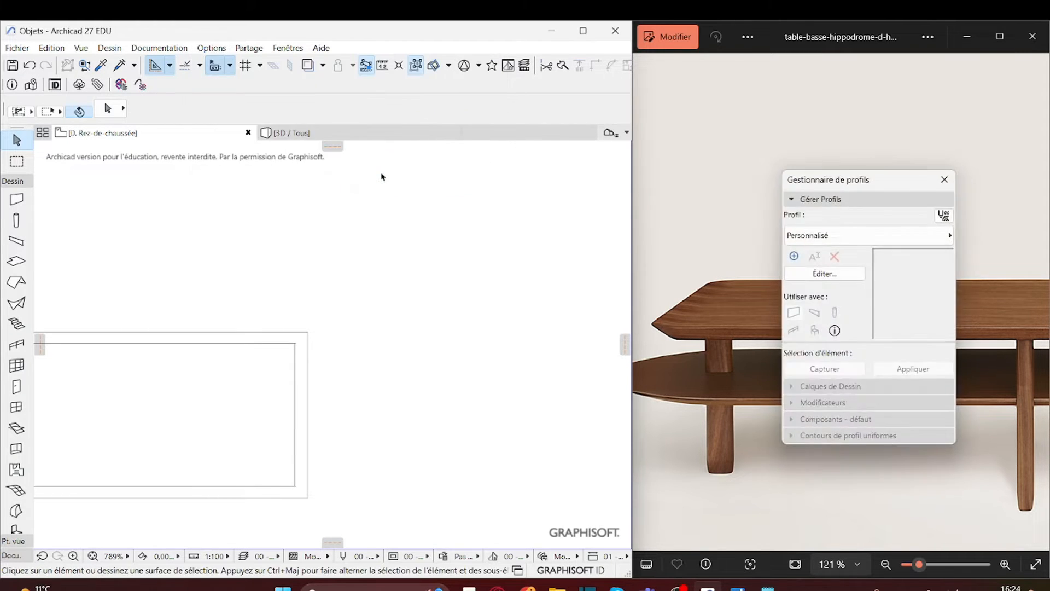
{"action": "left_click_drag", "start_coordinate": [948, 166], "coordinate": [831, 145]}
{"action": "left_click", "coordinate": [676, 234]}
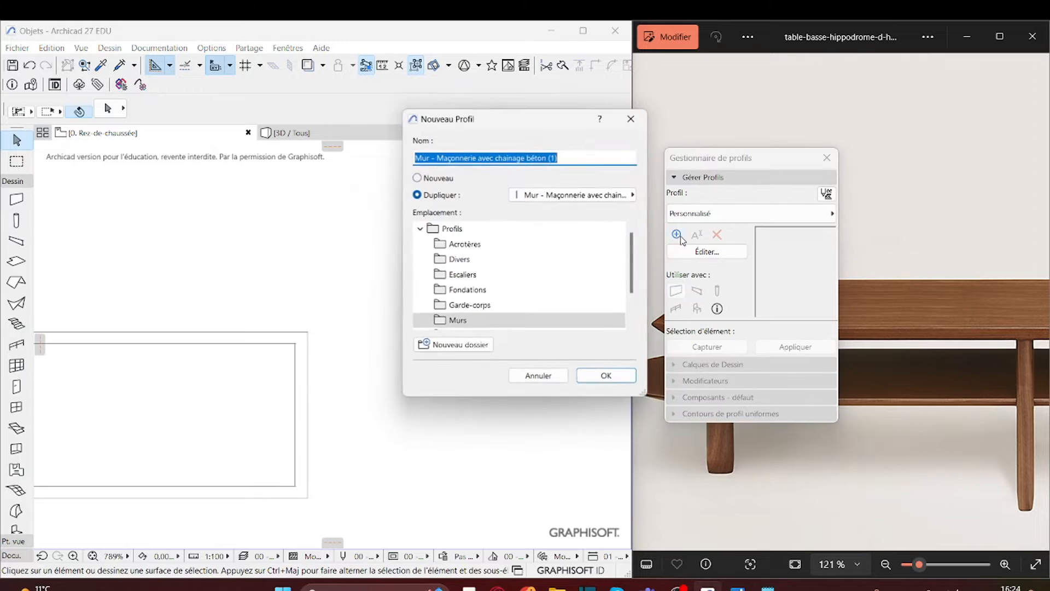
{"action": "left_click", "coordinate": [417, 178]}
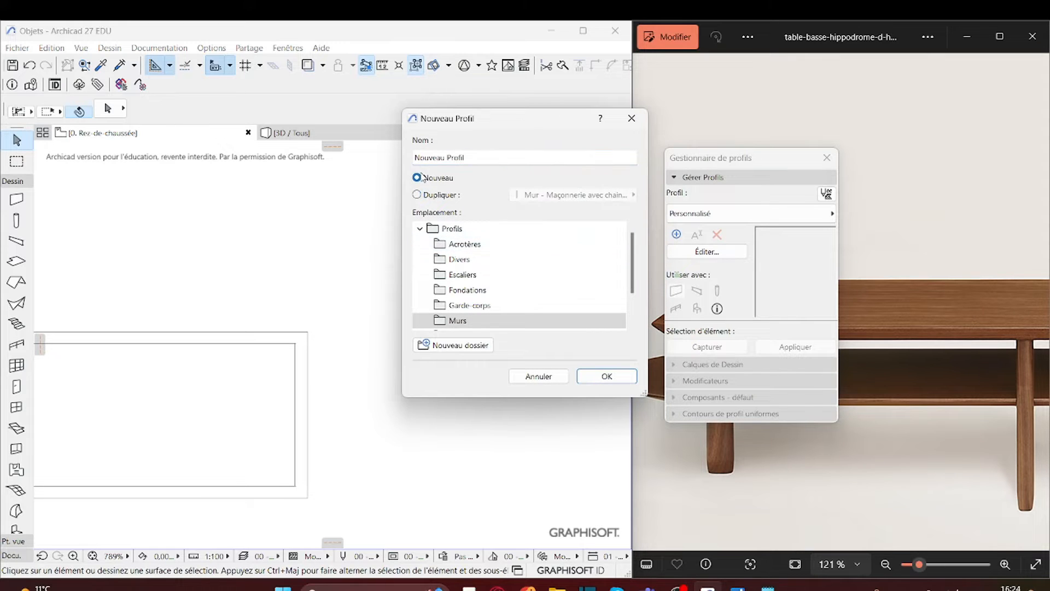
{"action": "left_click", "coordinate": [605, 376]}
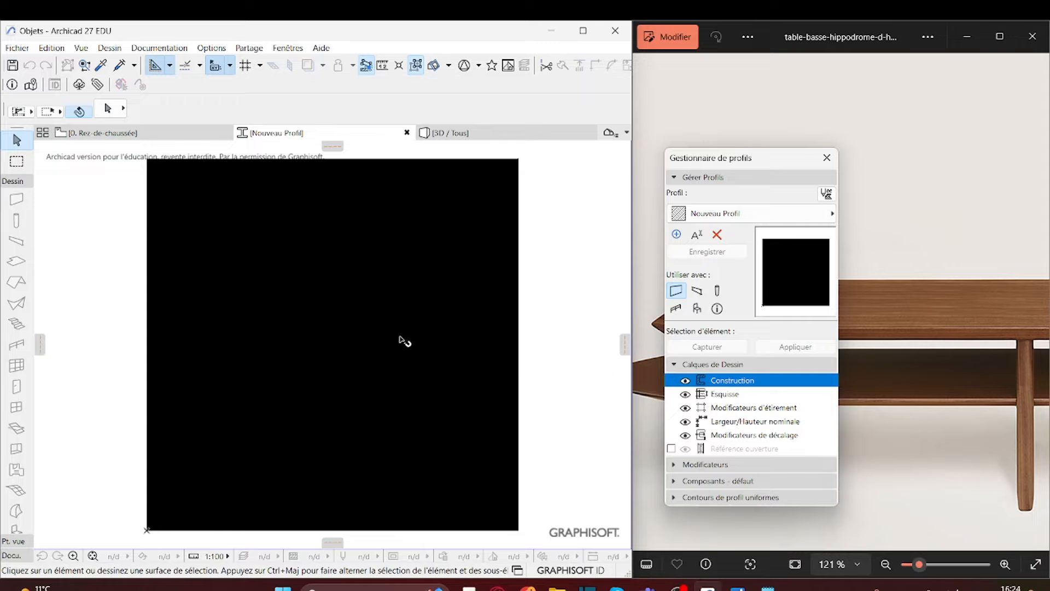
Delete the default square fill from the new profile.
{"action": "scroll", "coordinate": [401, 338], "scroll_direction": "down", "scroll_amount": 4}
{"action": "middle_click_drag", "start_coordinate": [369, 341], "coordinate": [368, 368]}
{"action": "scroll", "coordinate": [369, 370], "scroll_direction": "up", "scroll_amount": 1}
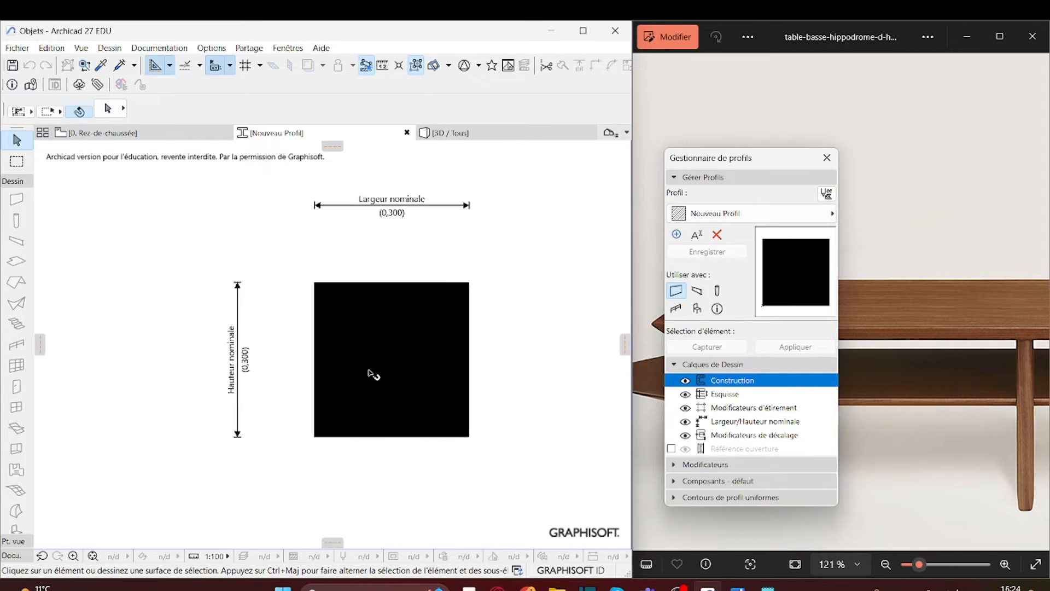
{"action": "scroll", "coordinate": [369, 371], "scroll_direction": "up", "scroll_amount": 2}
{"action": "scroll", "coordinate": [368, 370], "scroll_direction": "down", "scroll_amount": 3}
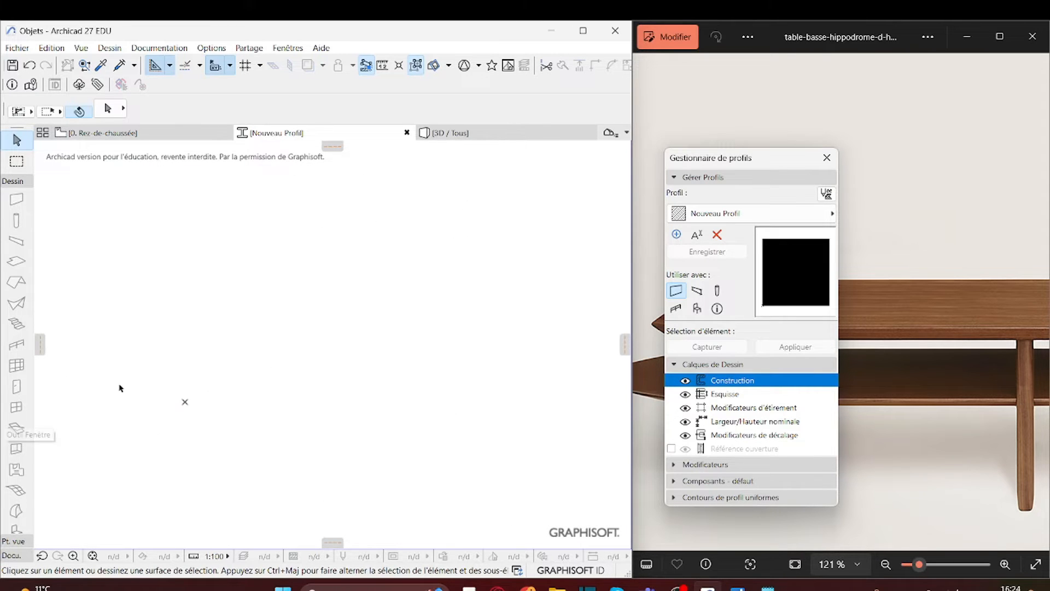
{"action": "scroll", "coordinate": [282, 331], "scroll_direction": "down", "scroll_amount": 2}
Draw a single vertical line in the emptied profile as a reference for the edge section.
{"action": "left_click", "coordinate": [13, 555]}
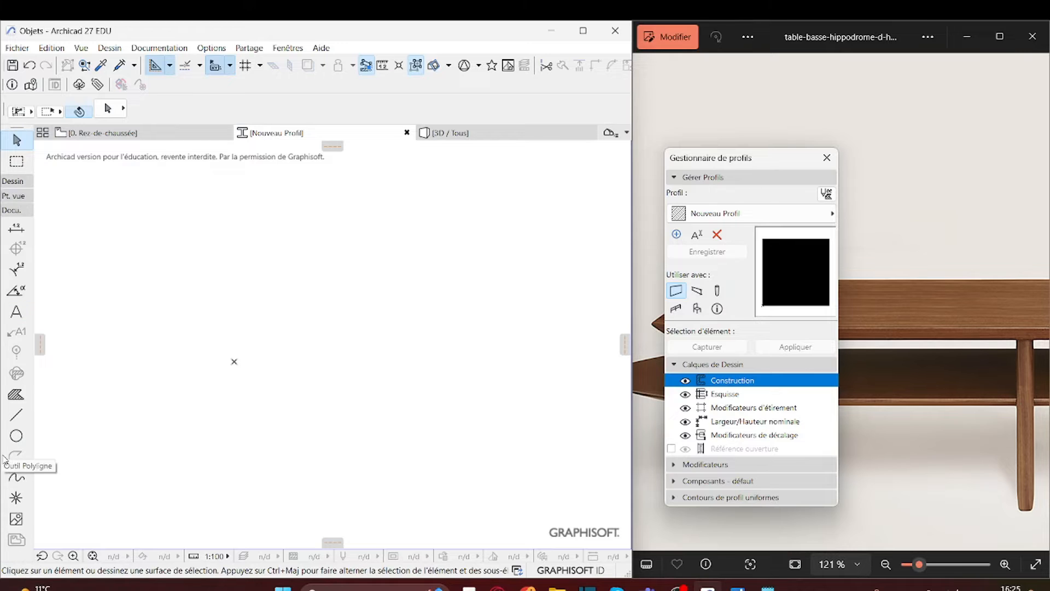
{"action": "left_click", "coordinate": [25, 416]}
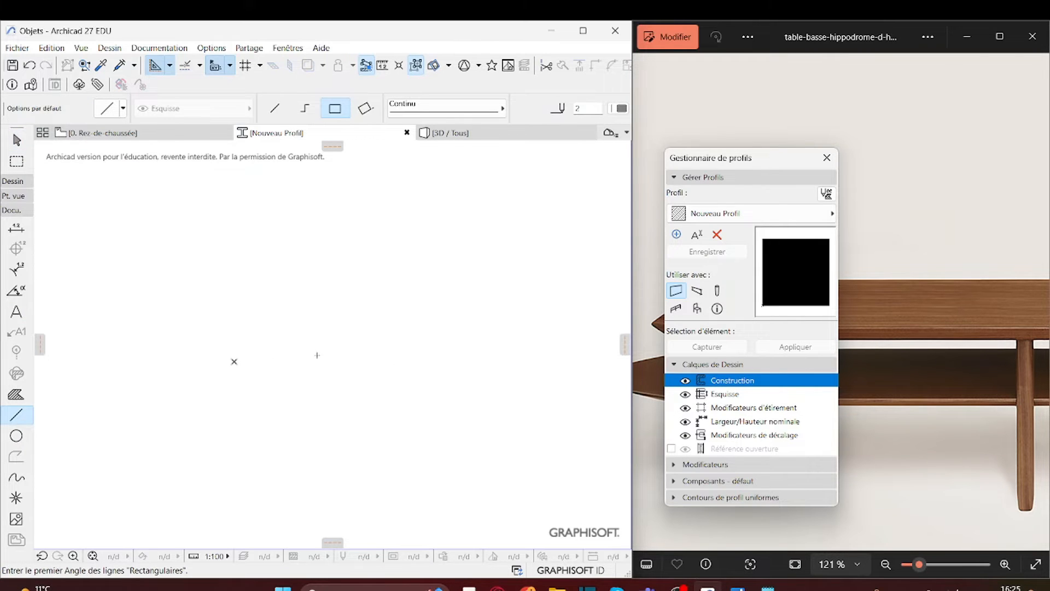
{"action": "scroll", "coordinate": [318, 355], "scroll_direction": "up", "scroll_amount": 2}
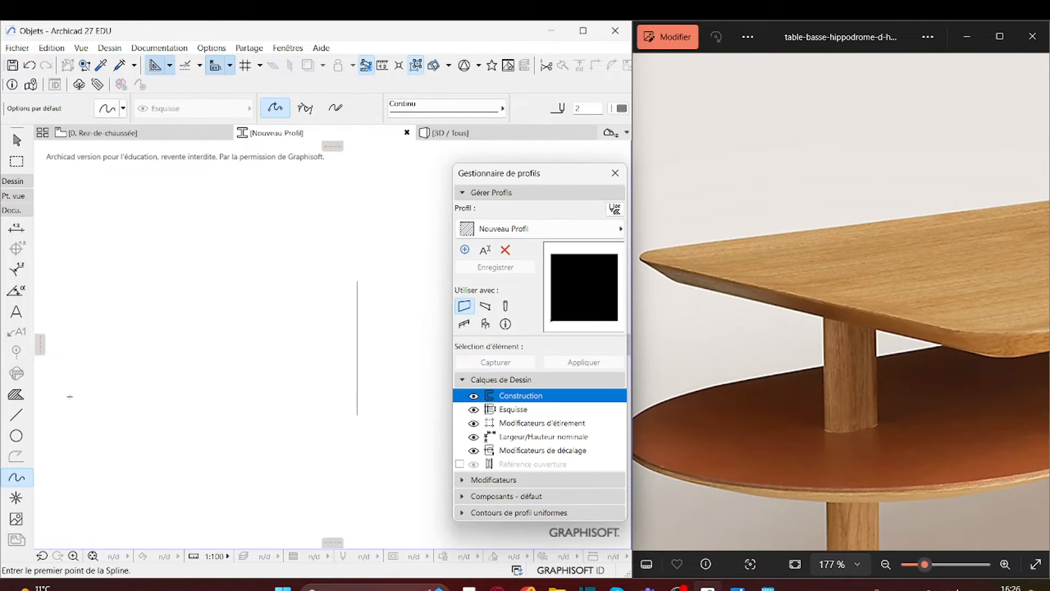
Draw a magenta guide rectangle with pen 145, about 0.05 m wide and 0.03 m high, extending left from the vertical line's upper end.
{"action": "left_click", "coordinate": [16, 414]}
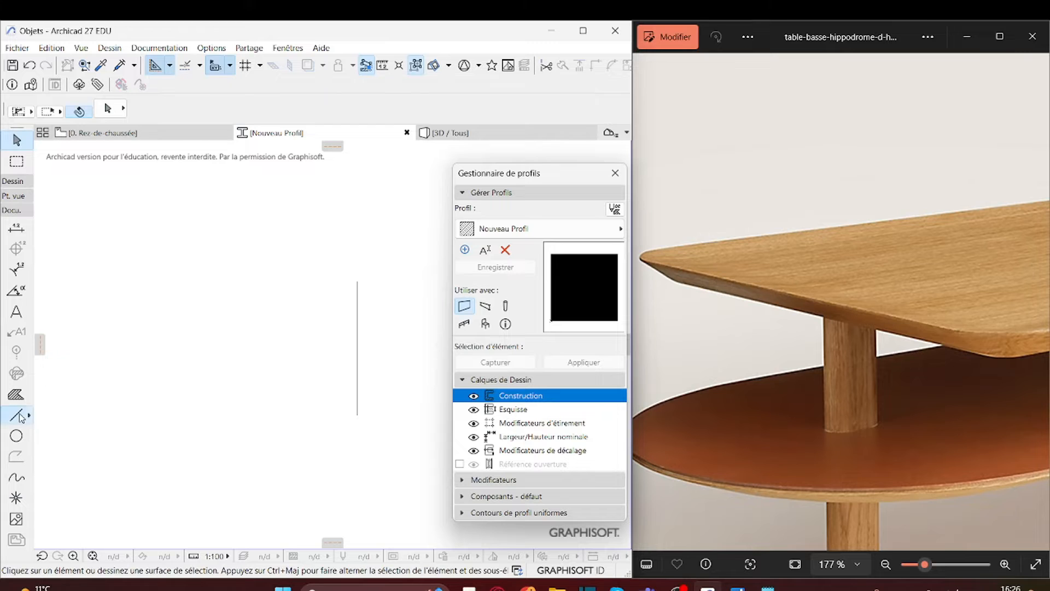
{"action": "left_click", "coordinate": [333, 112]}
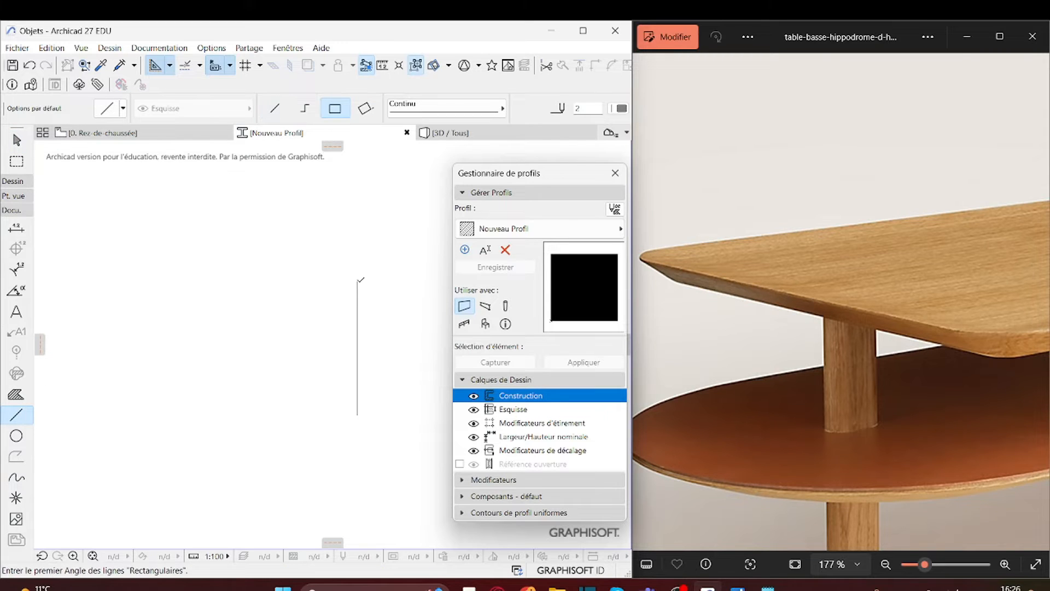
{"action": "left_click", "coordinate": [358, 282]}
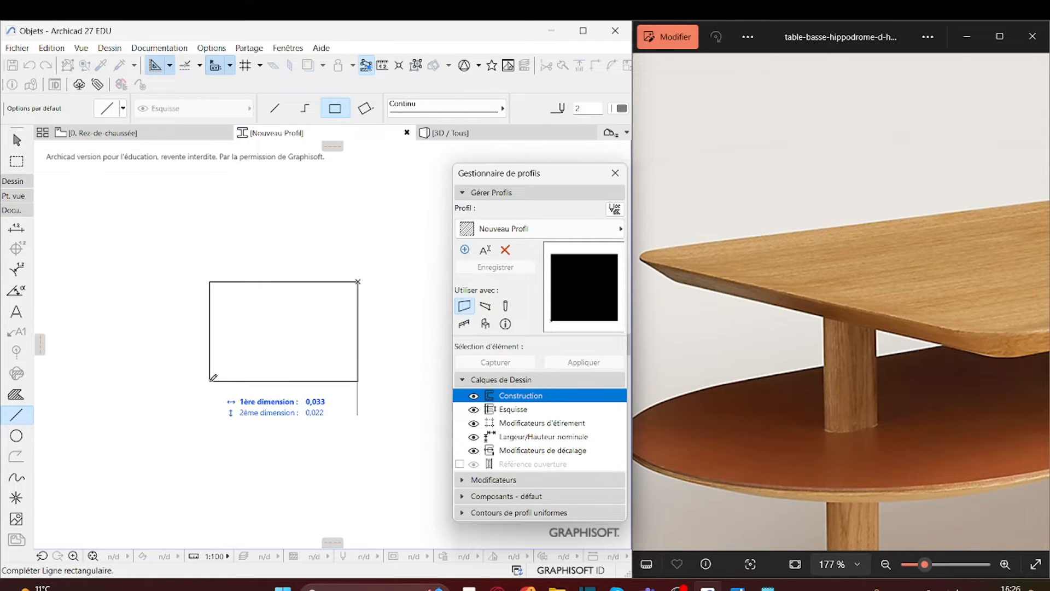
{"action": "key", "text": "Escape"}
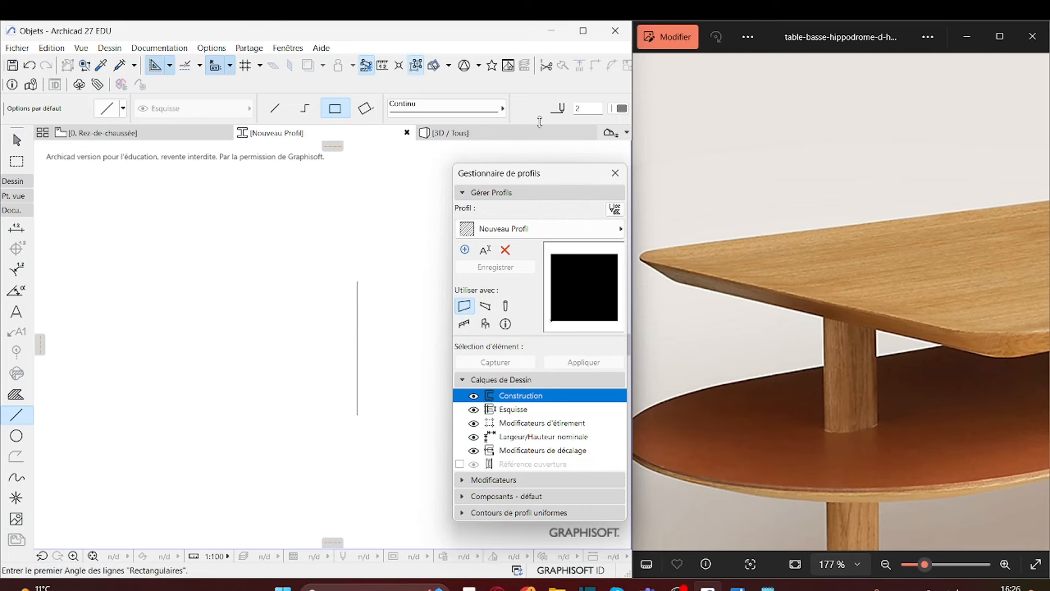
{"action": "left_click", "coordinate": [620, 108]}
{"action": "left_click", "coordinate": [689, 194]}
{"action": "left_click", "coordinate": [359, 280]}
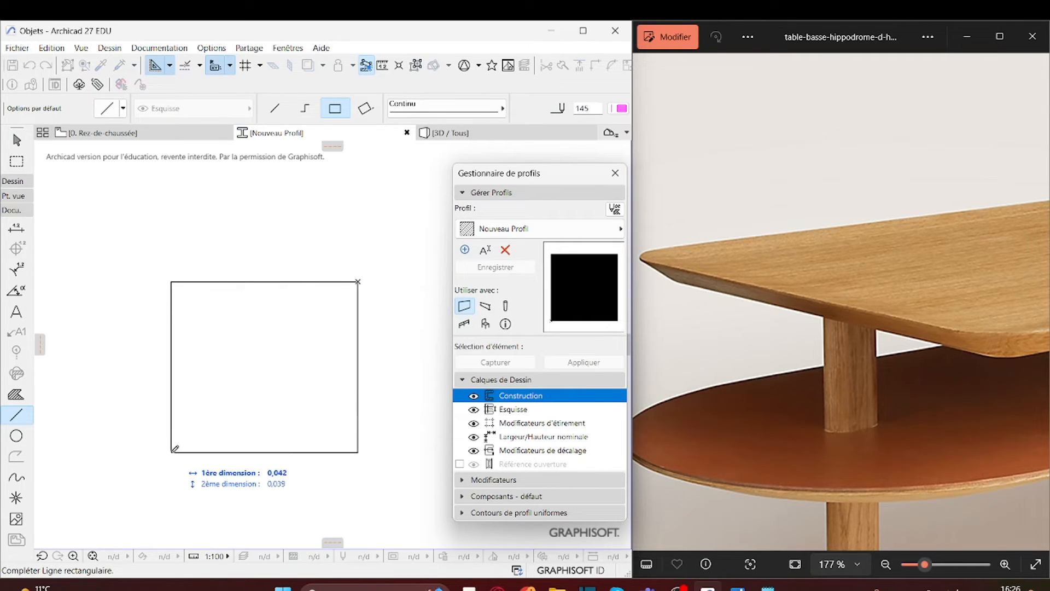
{"action": "key", "text": "Tab"}
{"action": "type", "text": "0.03"}
{"action": "key", "text": "Tab"}
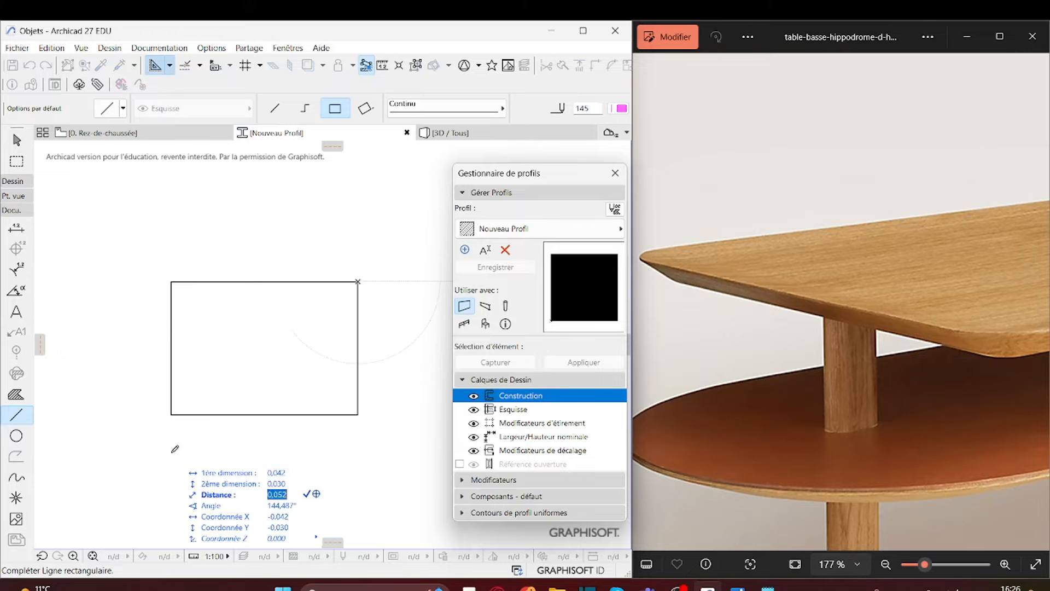
{"action": "key", "text": "shift+Tab"}
{"action": "key", "text": "shift+Tab"}
{"action": "type", "text": "0,0"}
{"action": "key", "text": "Return"}
{"action": "key", "text": "Escape"}
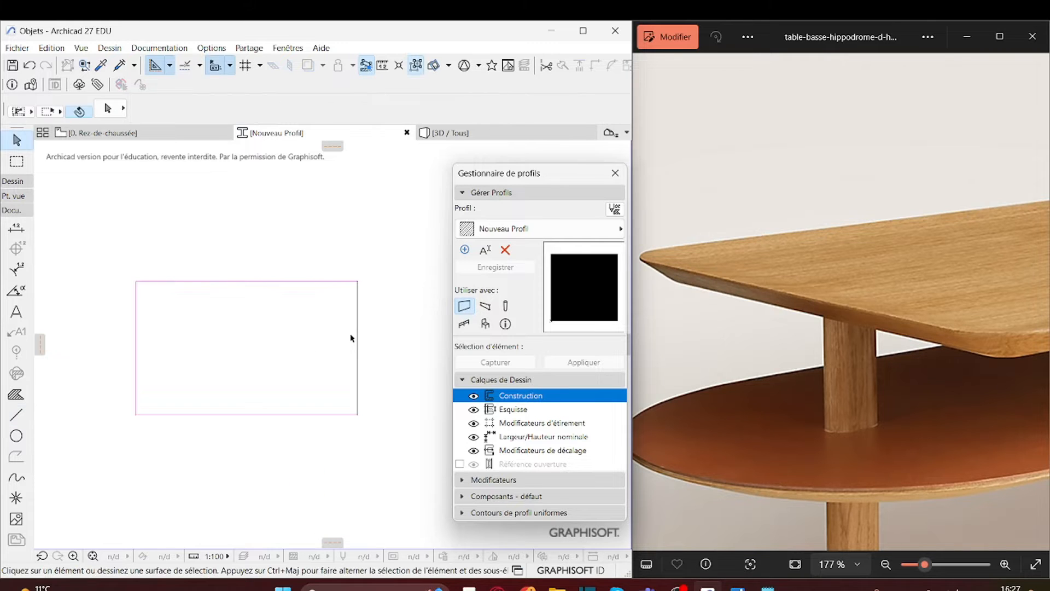
Draw a spline from the vertical line's lower end around a rounded tip beyond the guide's upper-left corner and back to the line's upper end.
{"action": "left_click", "coordinate": [16, 414]}
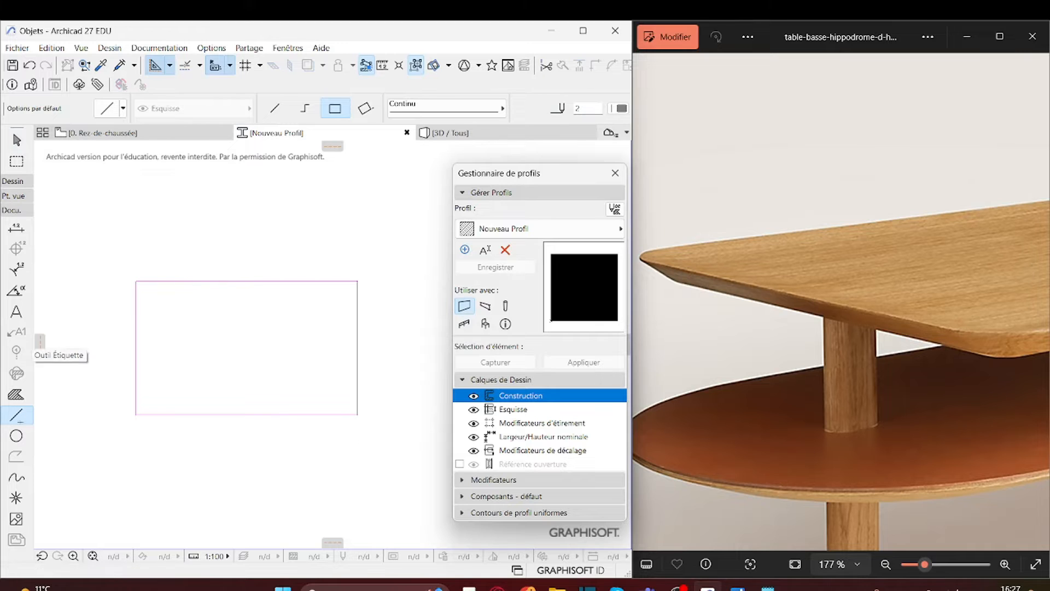
{"action": "left_click", "coordinate": [17, 477]}
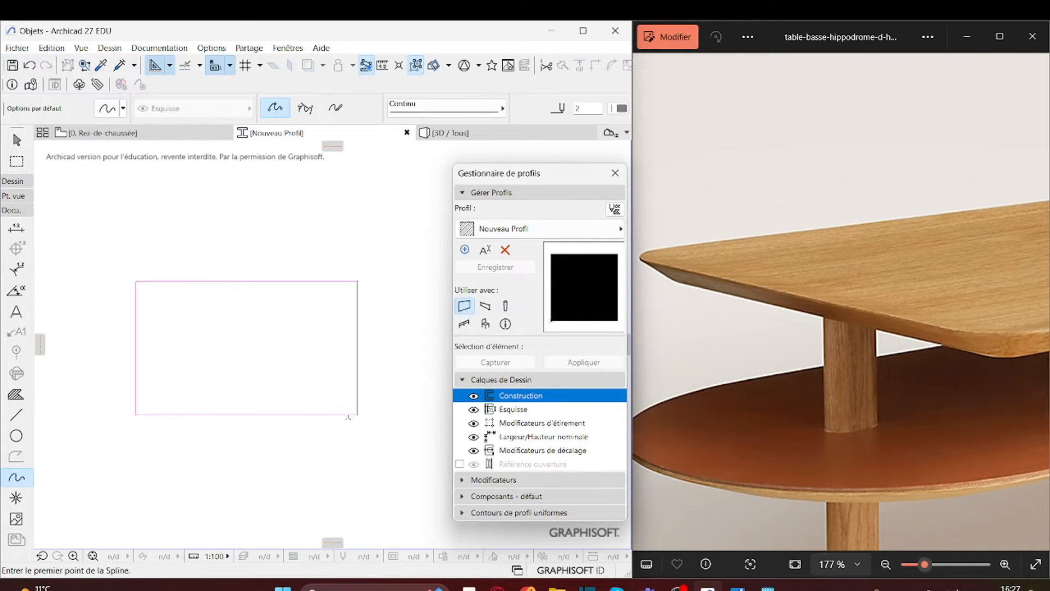
{"action": "left_click", "coordinate": [357, 414]}
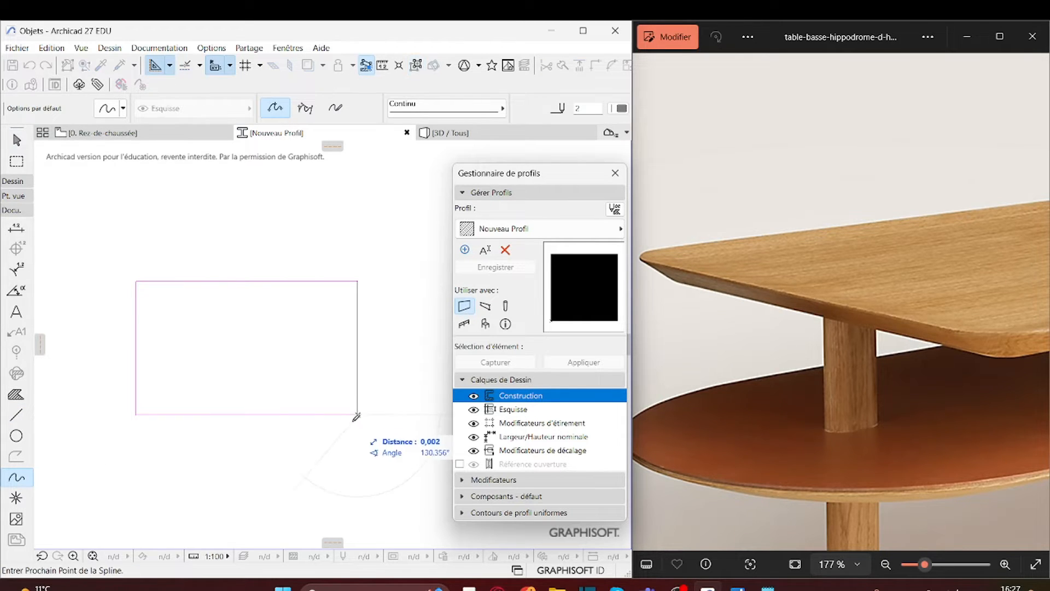
{"action": "left_click", "coordinate": [335, 420]}
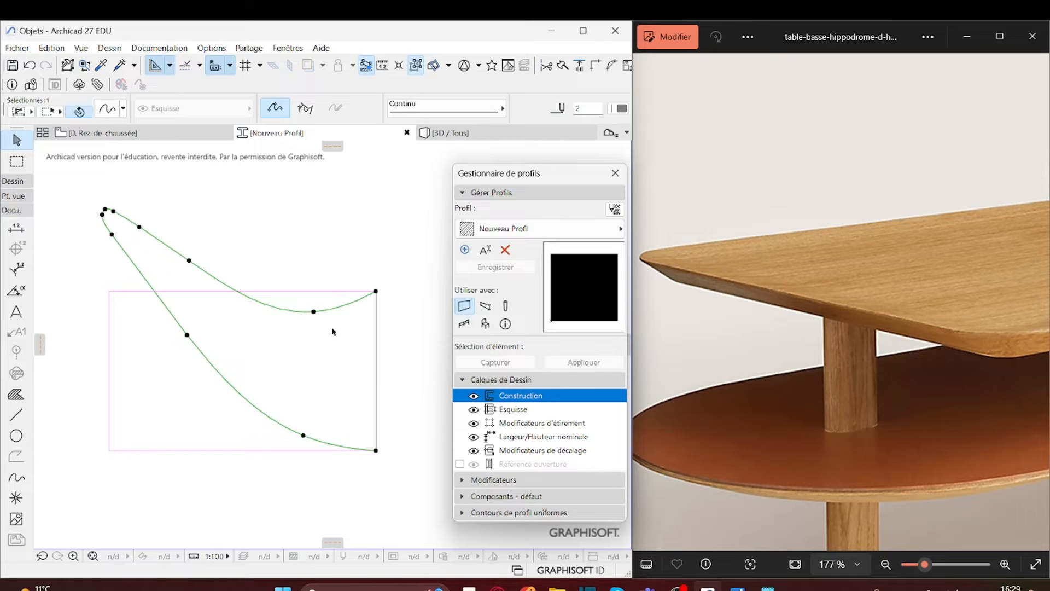
Delete the three magenta guide lines around the curved edge section.
{"action": "left_click", "coordinate": [157, 496]}
{"action": "left_click_drag", "start_coordinate": [151, 484], "coordinate": [83, 288]}
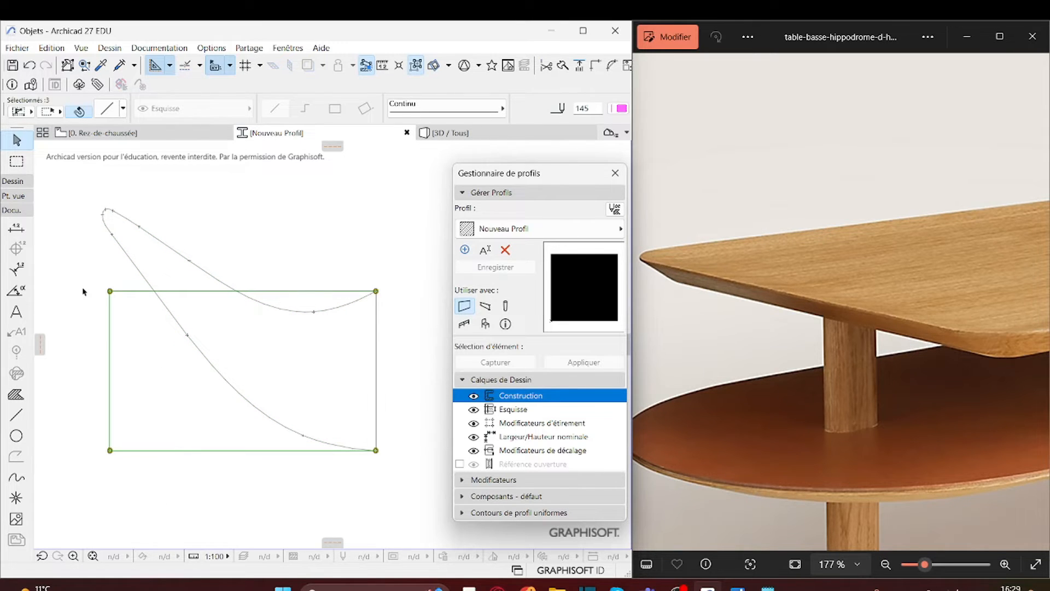
{"action": "key", "text": "Delete"}
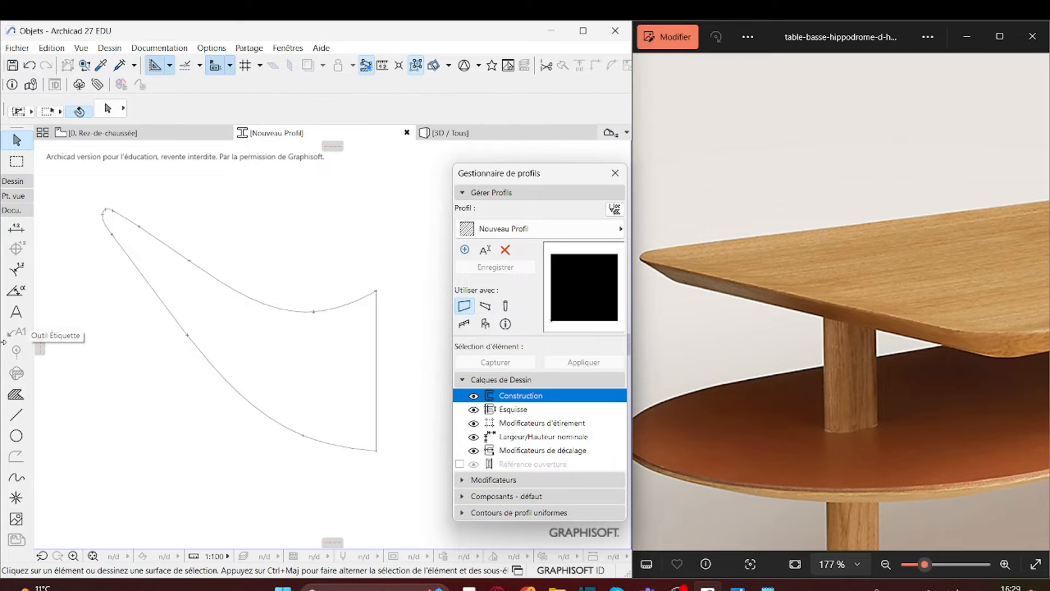
Raise the spline's last upper node before the vertical line so the top curve flattens towards it.
{"action": "left_click", "coordinate": [375, 294]}
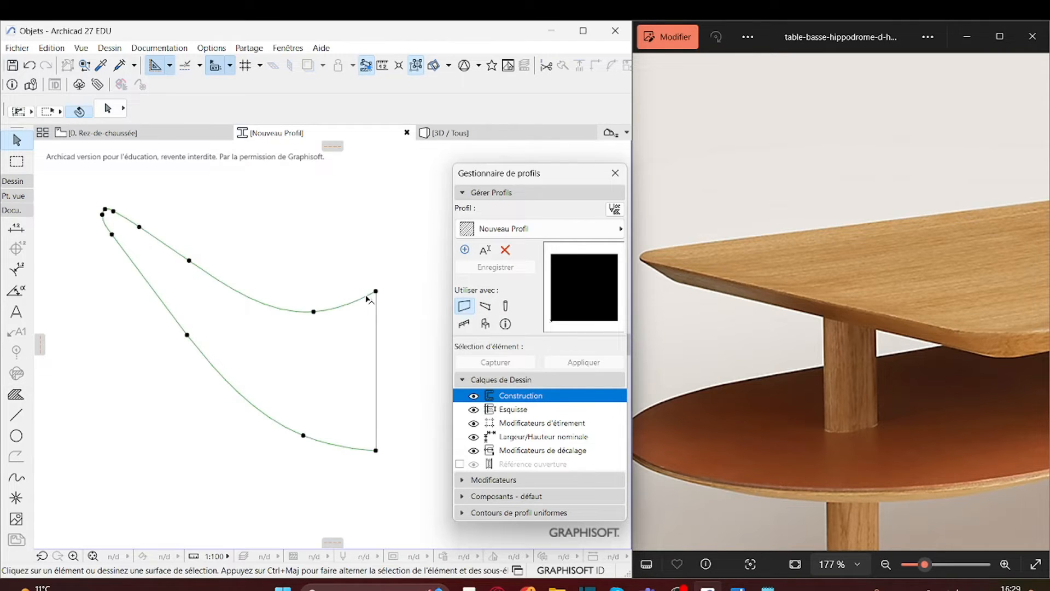
{"action": "left_click", "coordinate": [312, 311]}
{"action": "left_click", "coordinate": [313, 290]}
{"action": "key", "text": "Escape"}
{"action": "scroll", "coordinate": [327, 279], "scroll_direction": "up", "scroll_amount": 3}
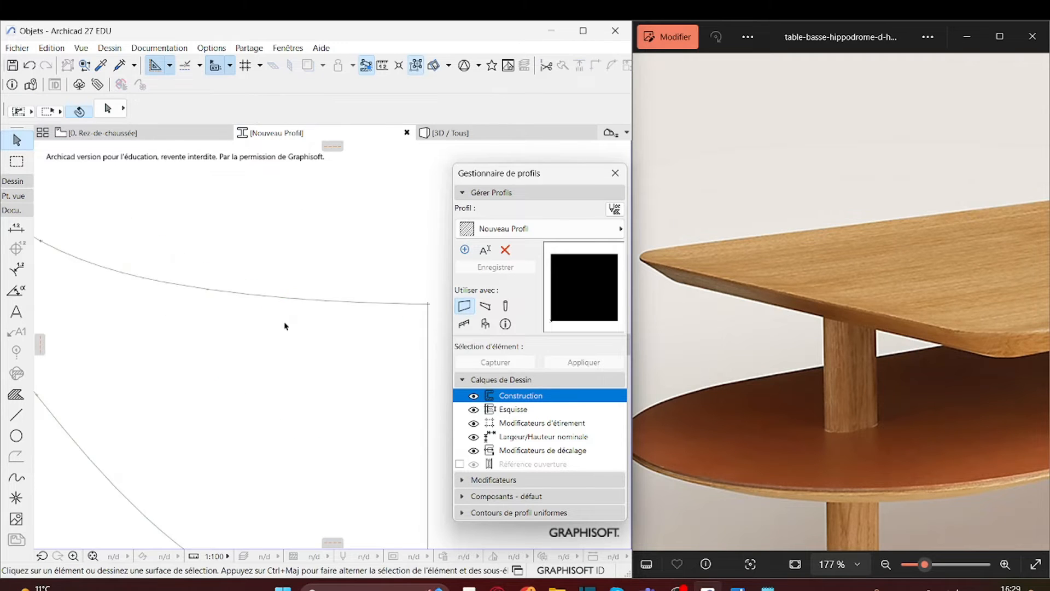
{"action": "scroll", "coordinate": [285, 326], "scroll_direction": "down", "scroll_amount": 3}
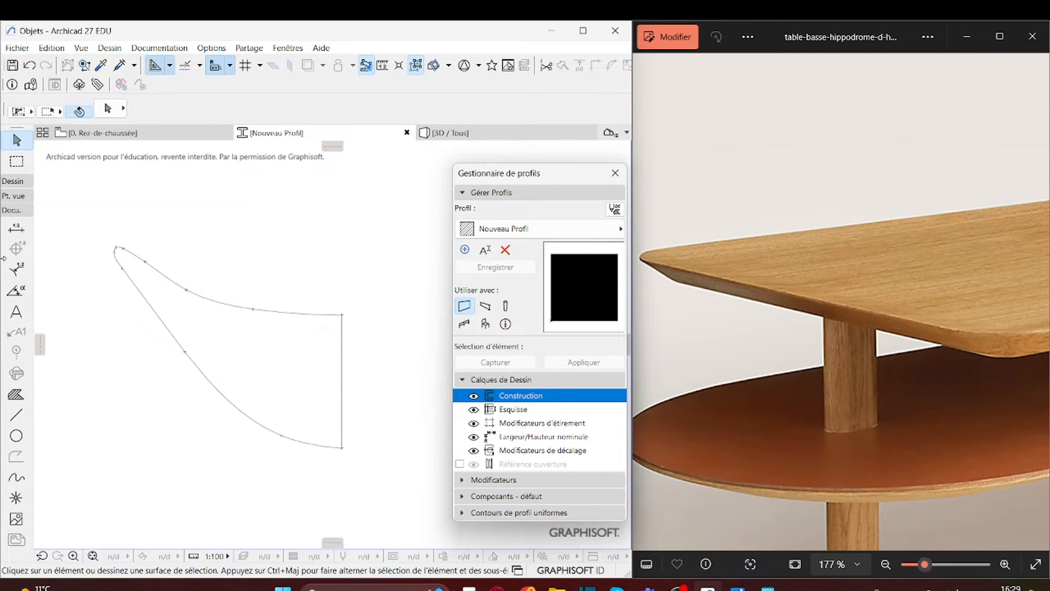
Fill the closed spline outline with the Bois - Lattage building material using the Fill tool.
{"action": "left_click", "coordinate": [8, 396]}
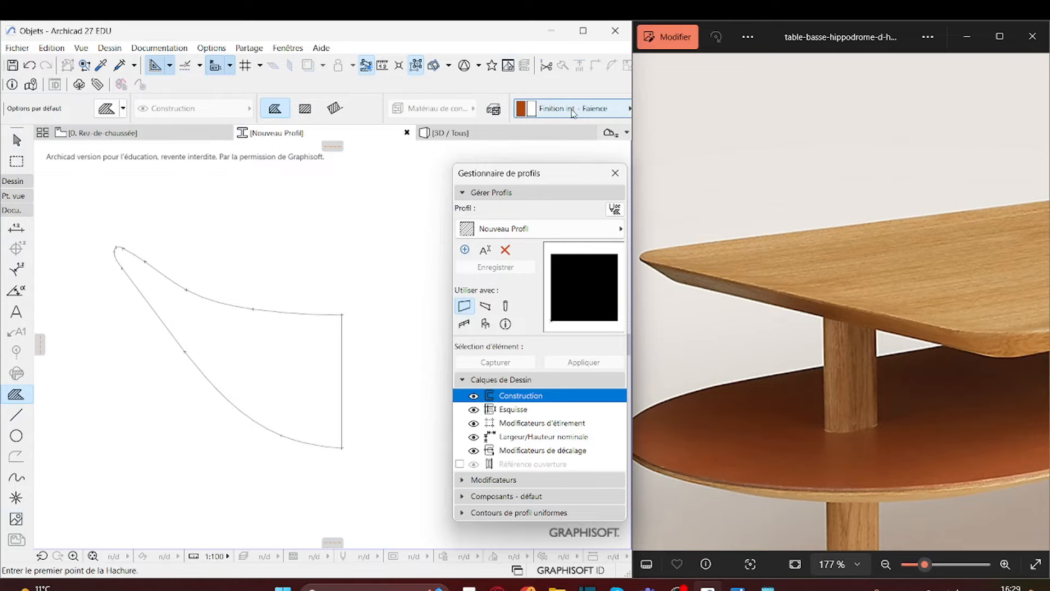
{"action": "left_click", "coordinate": [530, 111]}
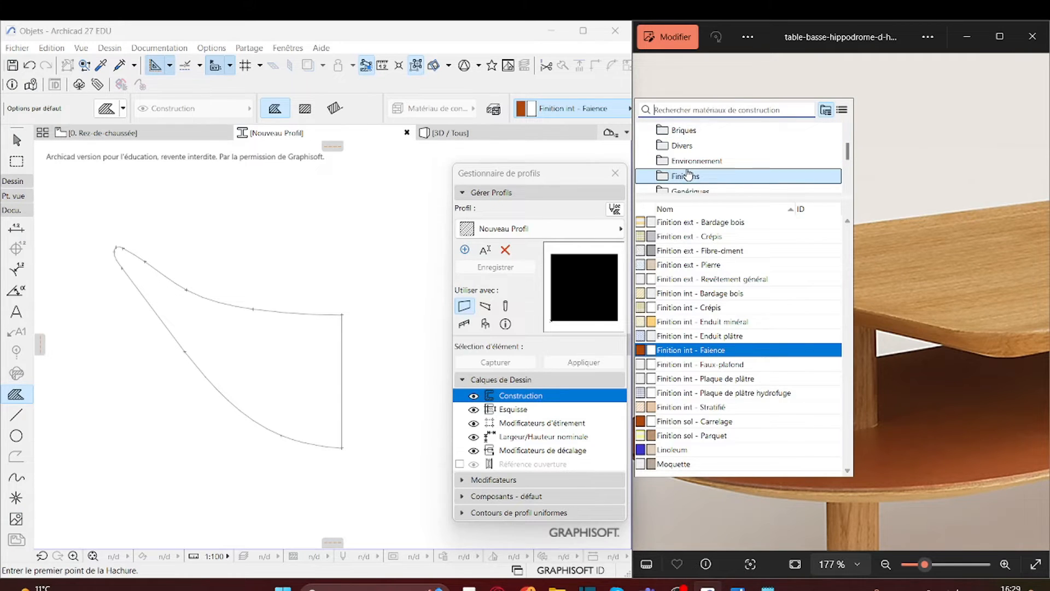
{"action": "type", "text": "bo"}
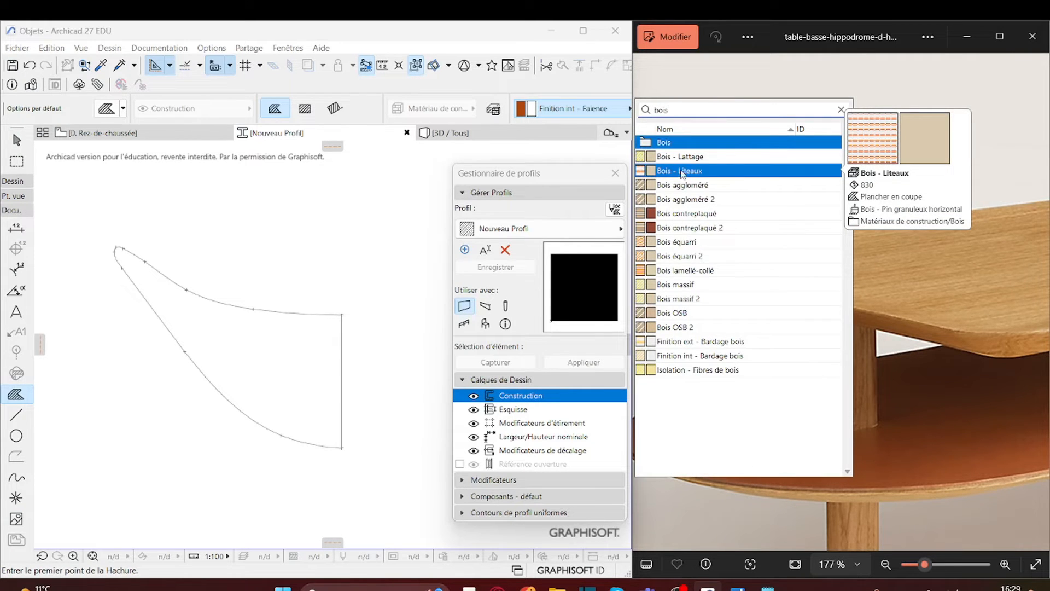
{"action": "type", "text": "is"}
{"action": "left_click", "coordinate": [684, 158]}
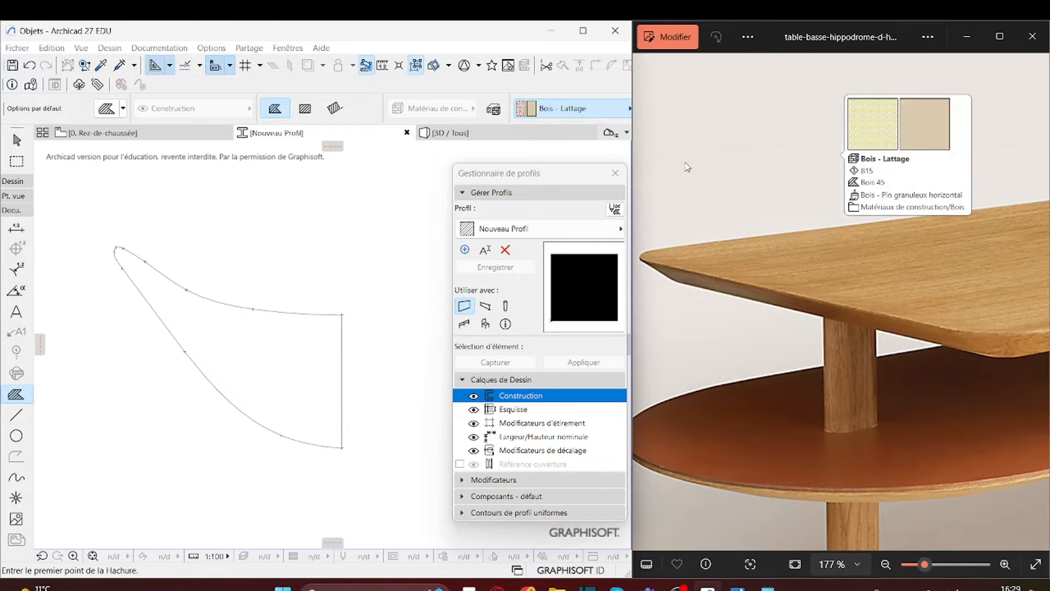
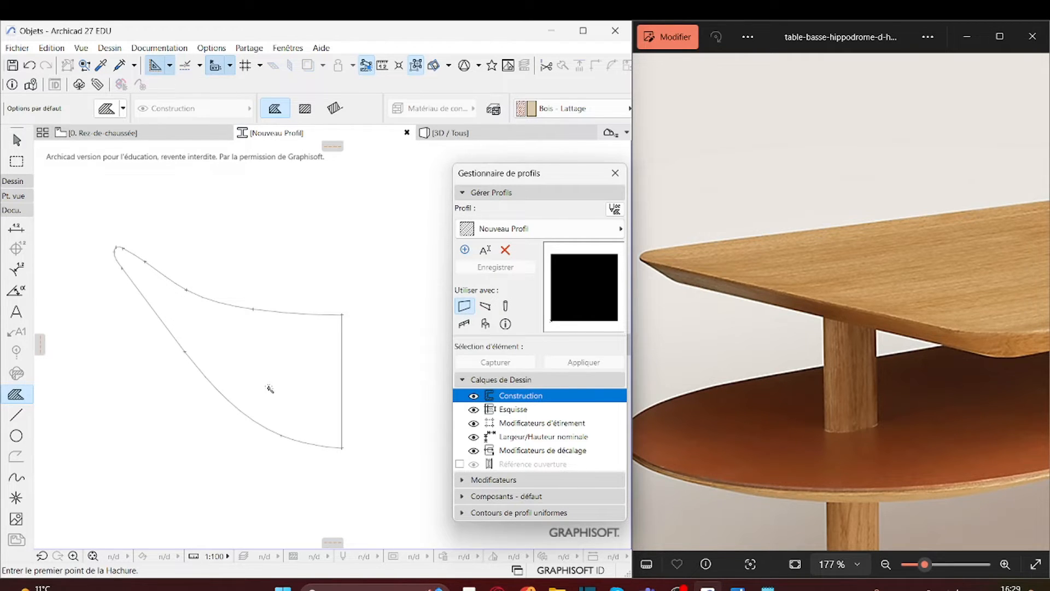
{"action": "scroll", "coordinate": [269, 388], "scroll_direction": "up", "scroll_amount": 3}
{"action": "scroll", "coordinate": [269, 389], "scroll_direction": "down", "scroll_amount": 2}
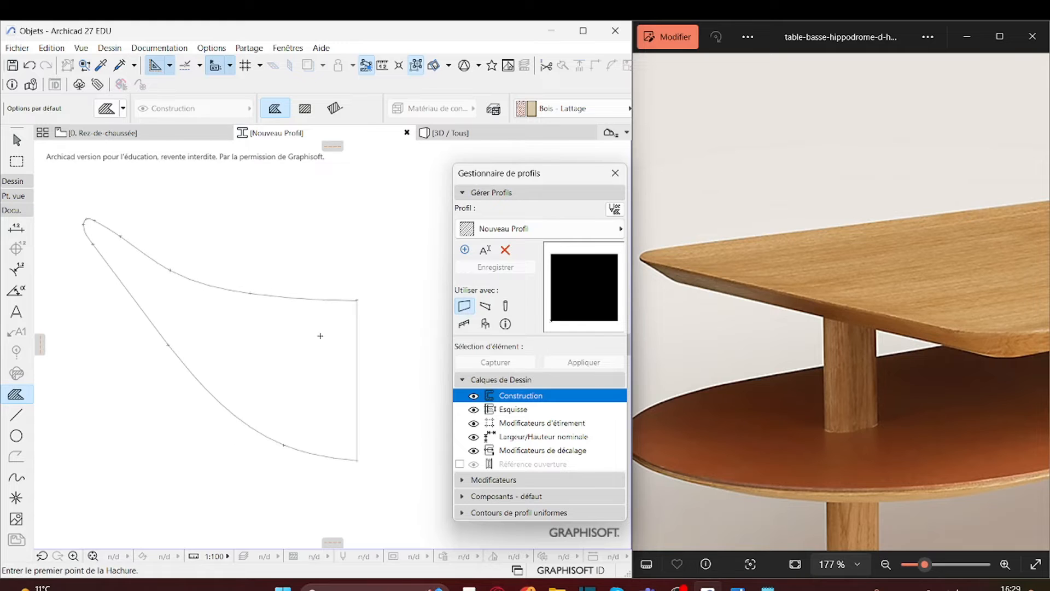
{"action": "left_click", "coordinate": [306, 349]}
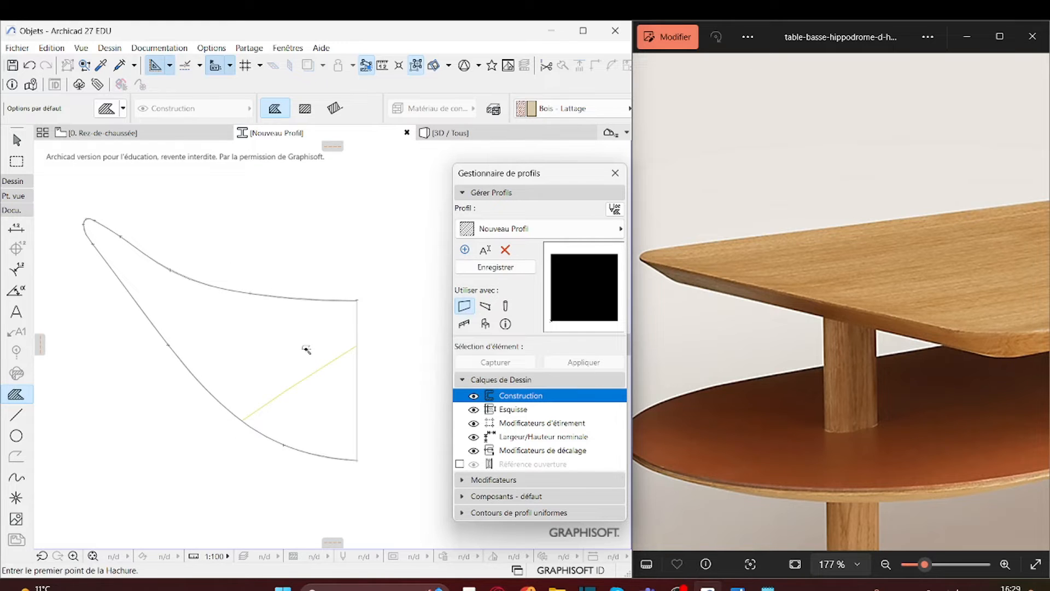
Save the edge profile under the name bg in the Murs folder.
{"action": "left_click", "coordinate": [21, 142]}
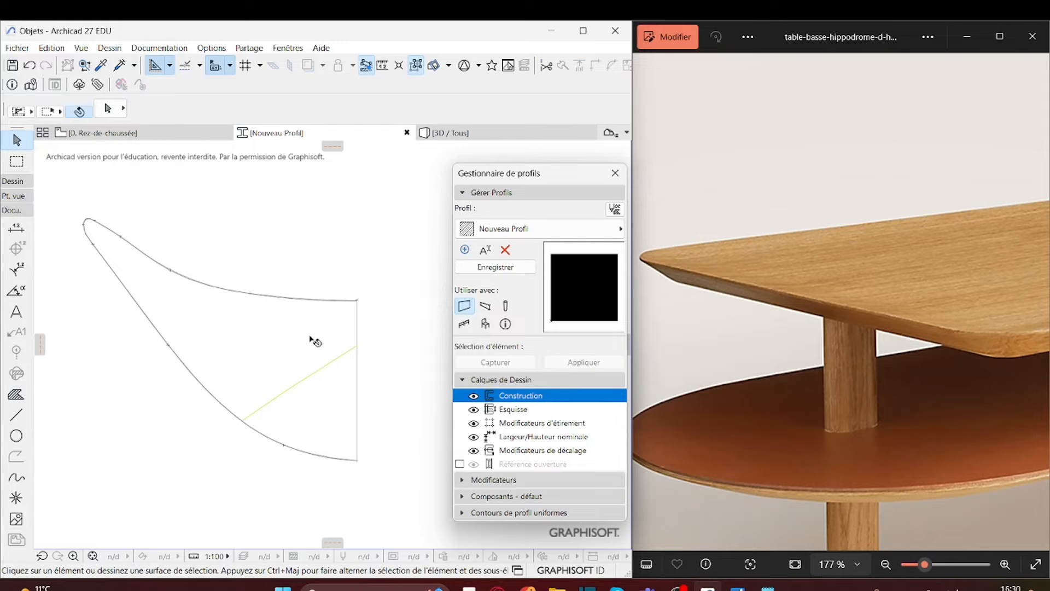
{"action": "left_click", "coordinate": [520, 267]}
{"action": "left_click", "coordinate": [488, 250]}
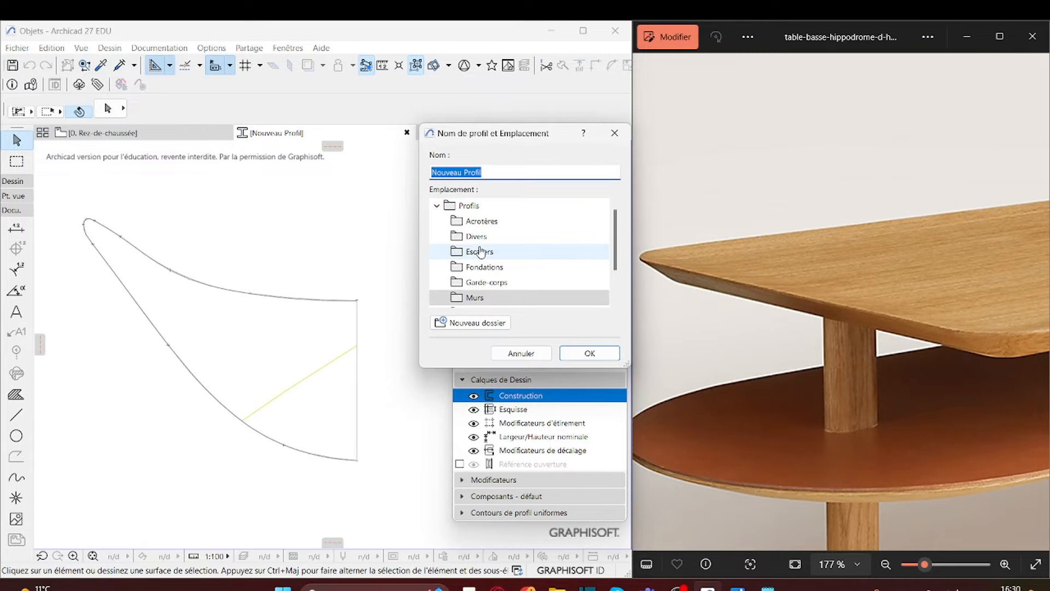
{"action": "type", "text": "bg"}
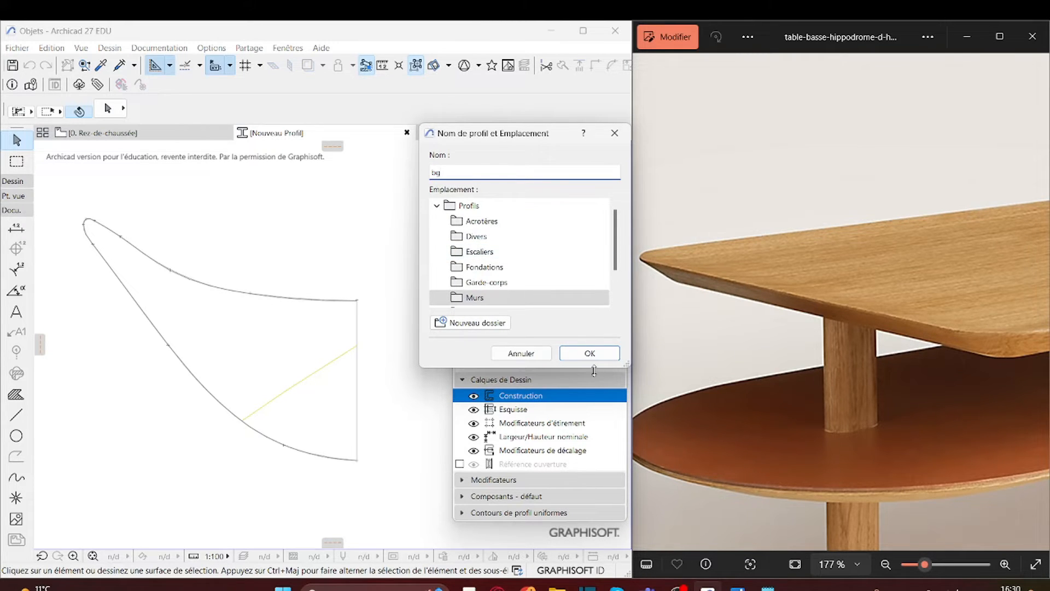
{"action": "left_click", "coordinate": [583, 354]}
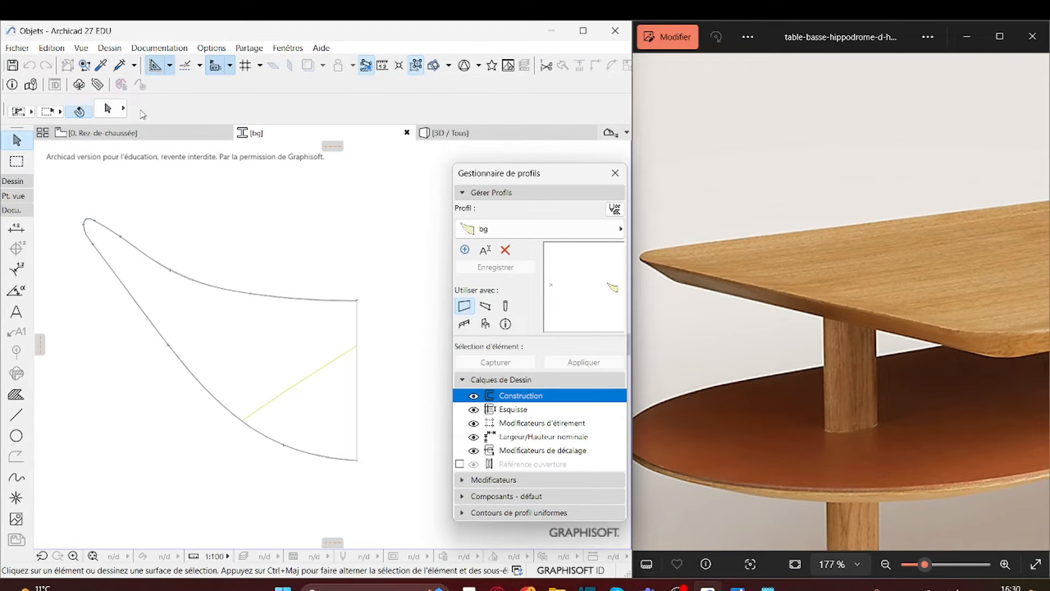
Back on the ground floor plan, set the Wall tool to a complex profile and choose bg from the Murs folder.
{"action": "mouse_move", "coordinate": [123, 134]}
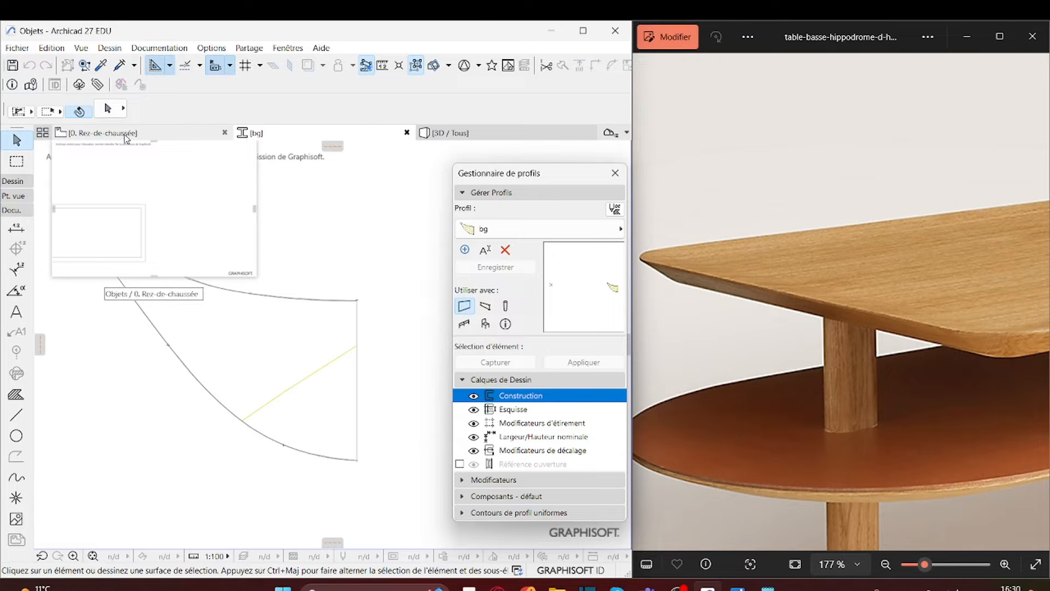
{"action": "left_click", "coordinate": [125, 134]}
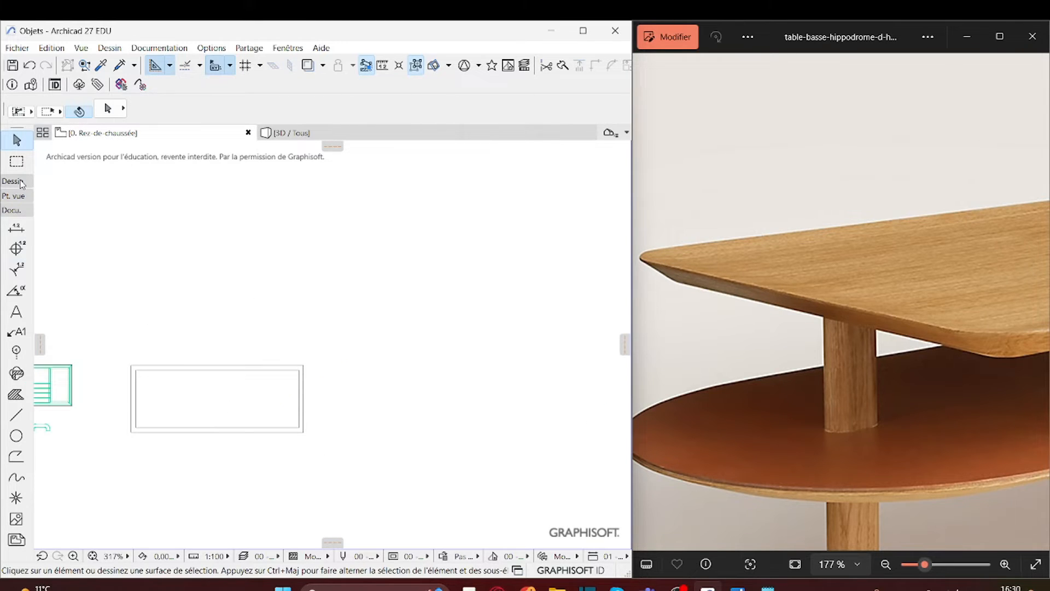
{"action": "left_click", "coordinate": [17, 181]}
{"action": "left_click", "coordinate": [18, 199]}
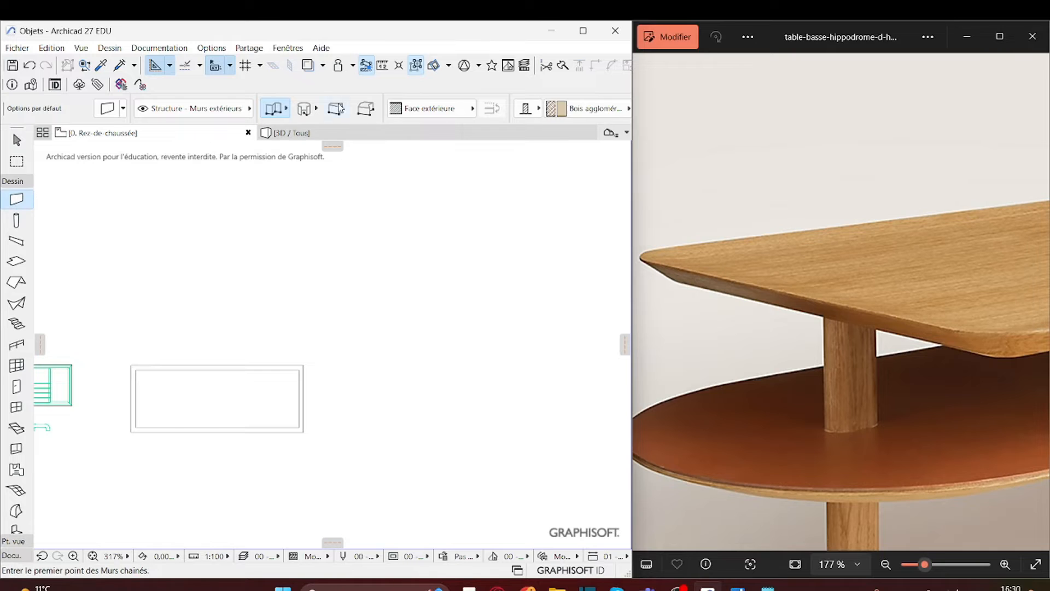
{"action": "left_click", "coordinate": [521, 108]}
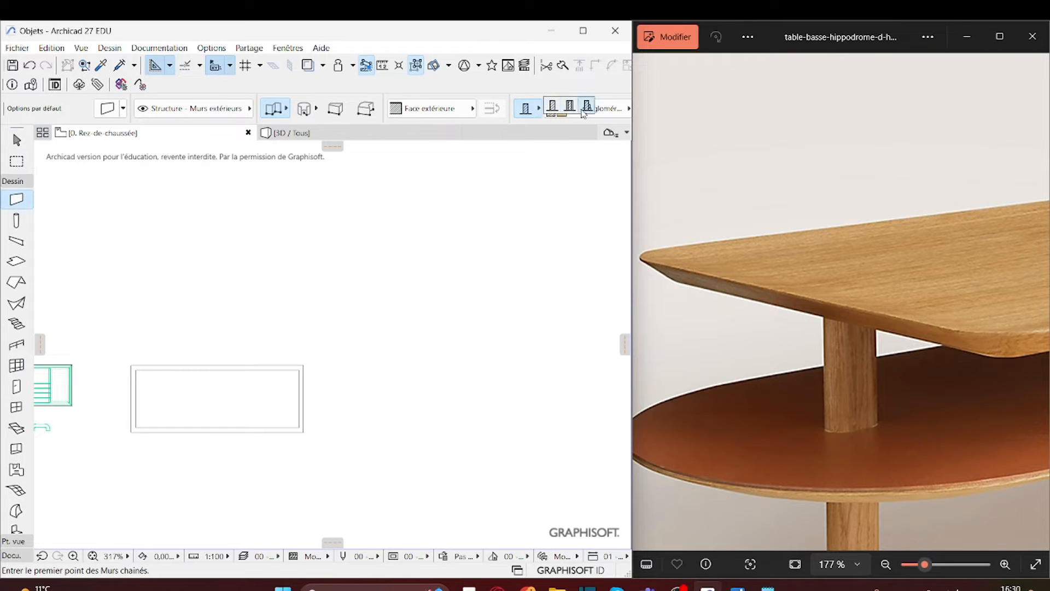
{"action": "left_click", "coordinate": [586, 108]}
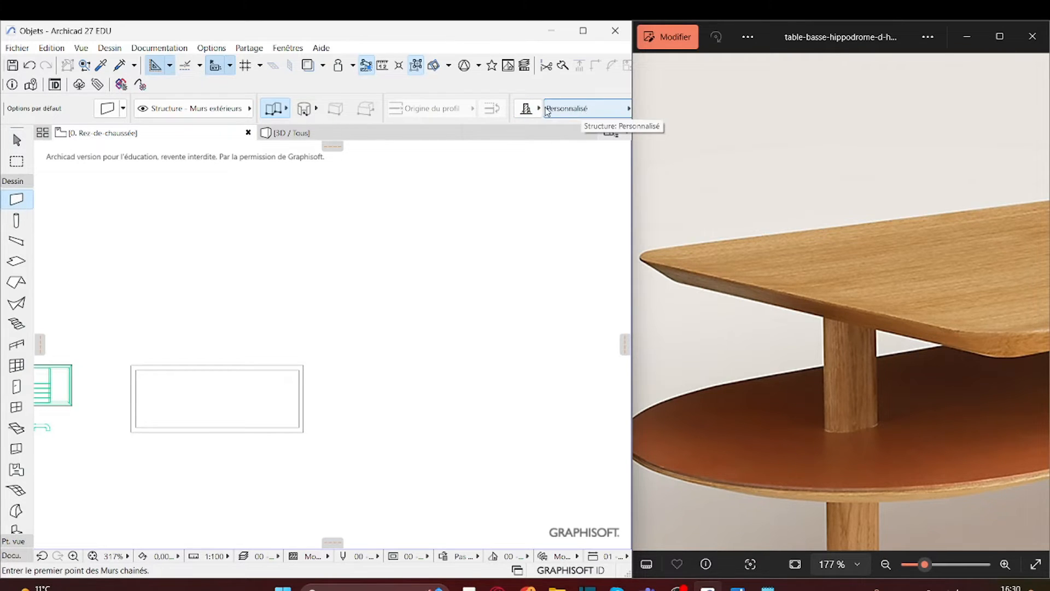
{"action": "scroll", "coordinate": [543, 110], "scroll_direction": "down", "scroll_amount": 5}
{"action": "scroll", "coordinate": [206, 122], "scroll_direction": "up", "scroll_amount": 3}
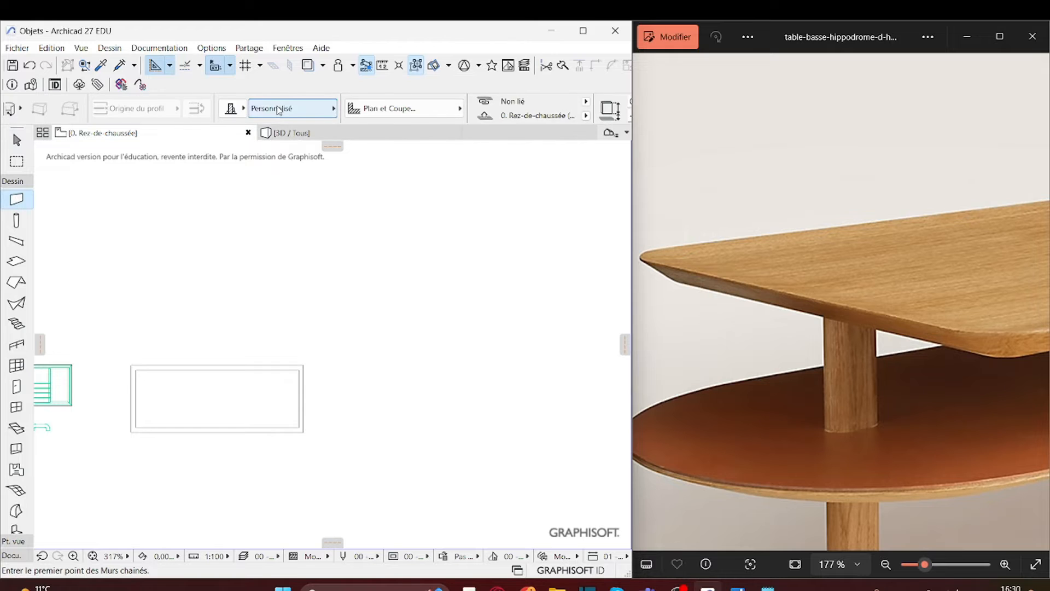
{"action": "left_click", "coordinate": [279, 110]}
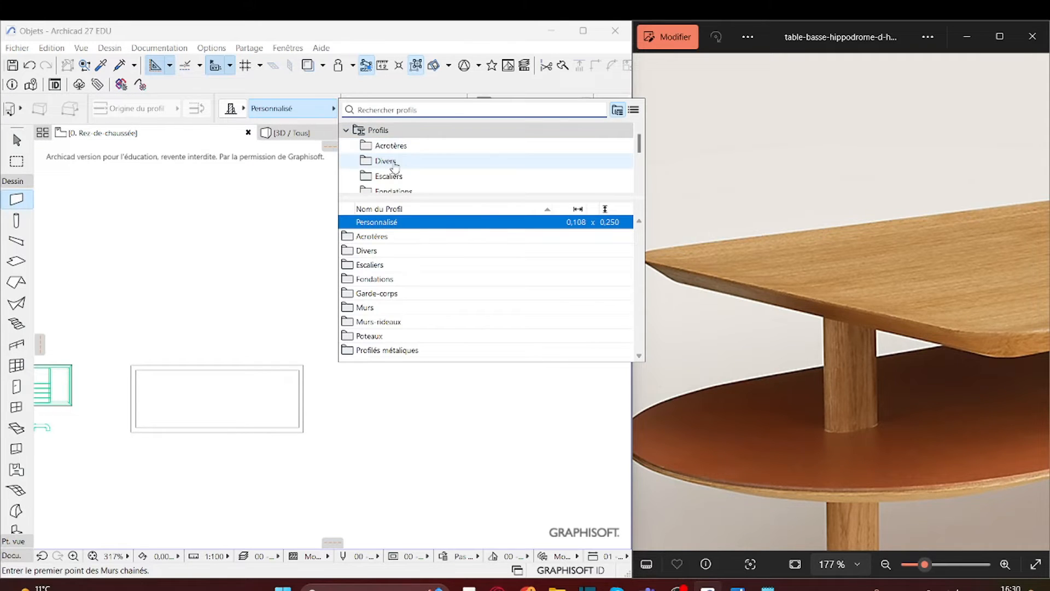
{"action": "double_click", "coordinate": [382, 308]}
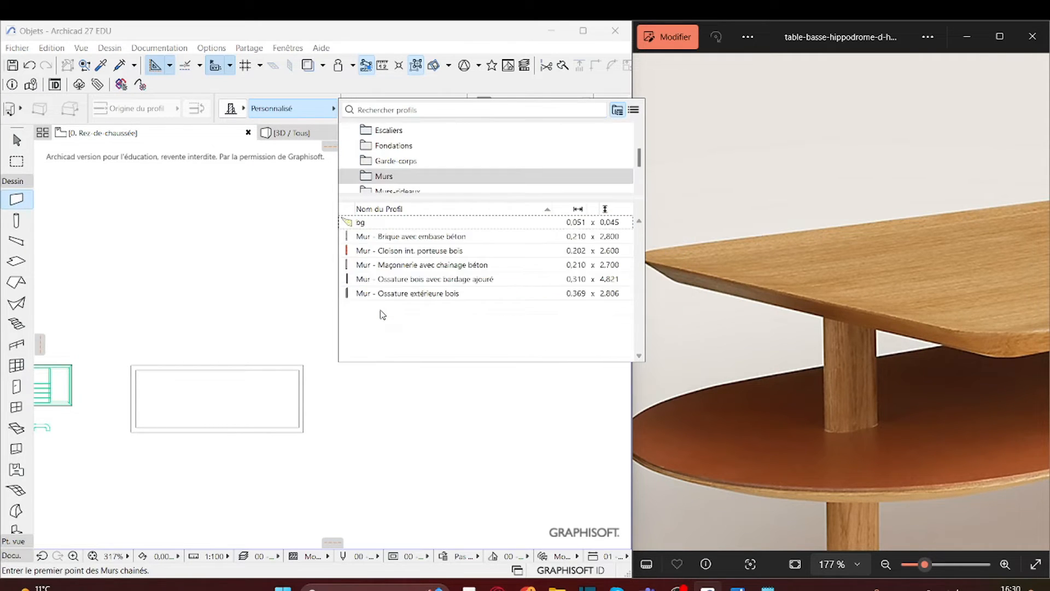
{"action": "double_click", "coordinate": [370, 222]}
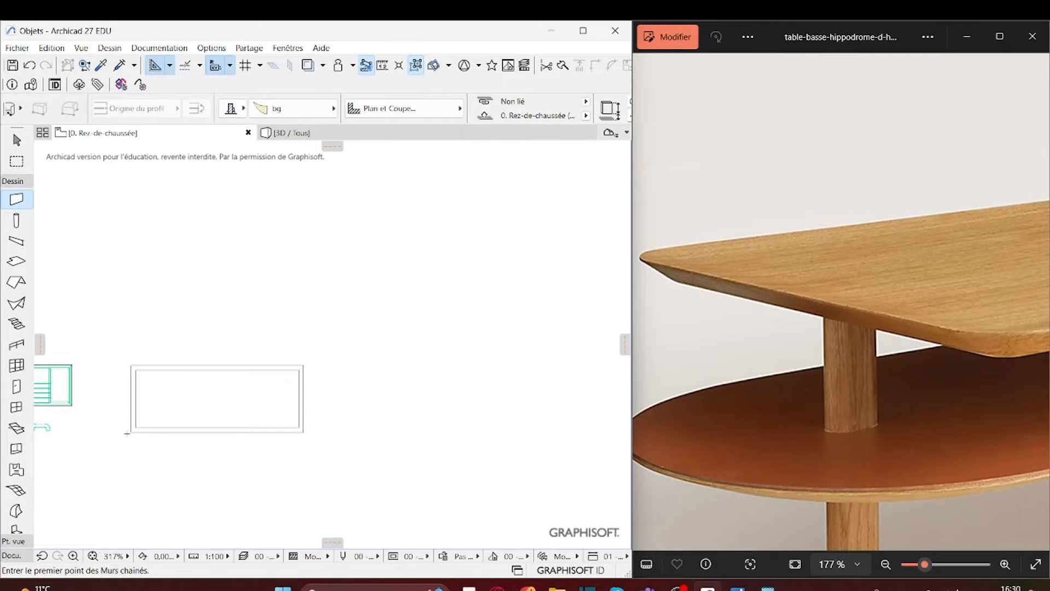
Start a chained bg wall at the lower-left corner of the tabletop's inner rectangle.
{"action": "middle_click_drag", "start_coordinate": [183, 452], "coordinate": [431, 417]}
{"action": "scroll", "coordinate": [403, 401], "scroll_direction": "up", "scroll_amount": 4}
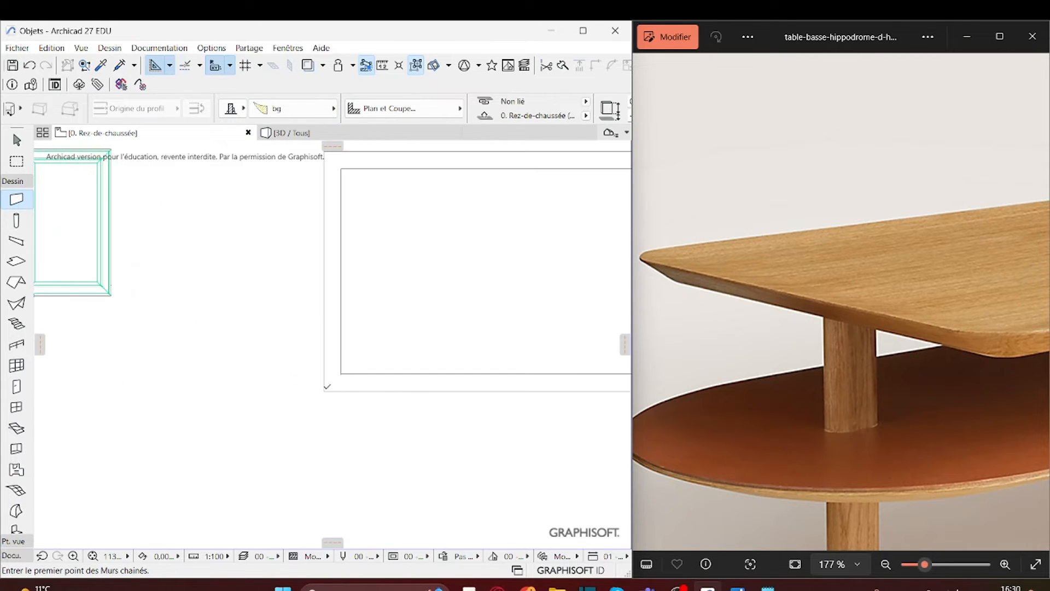
{"action": "left_click", "coordinate": [343, 371]}
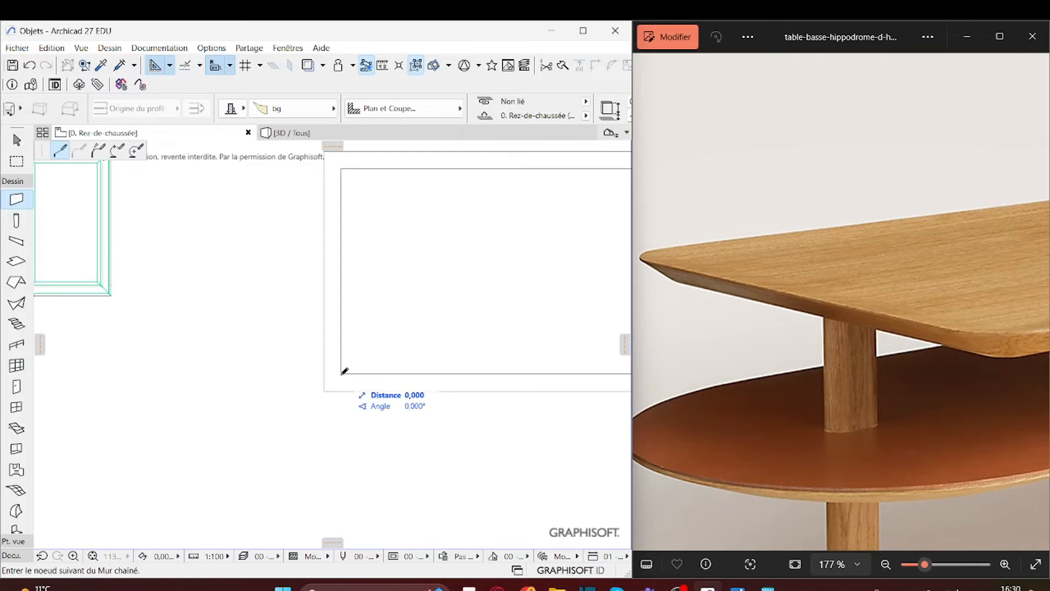
Open the bg profile for editing in the Profile Manager and move its shape so its lower corner sits on the profile origin.
{"action": "scroll", "coordinate": [341, 405], "scroll_direction": "down", "scroll_amount": 4}
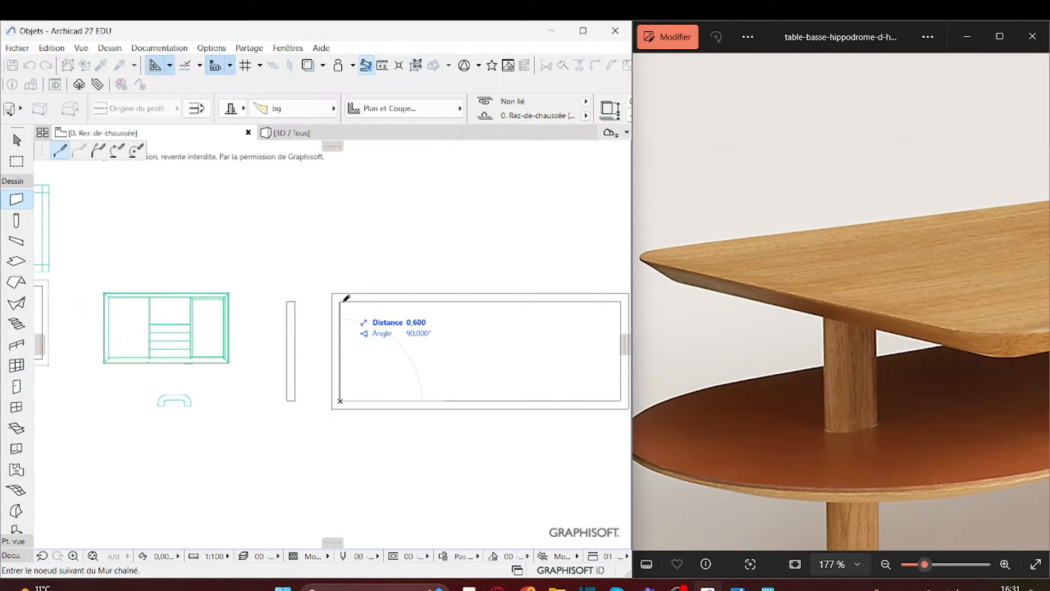
{"action": "key", "text": "Escape"}
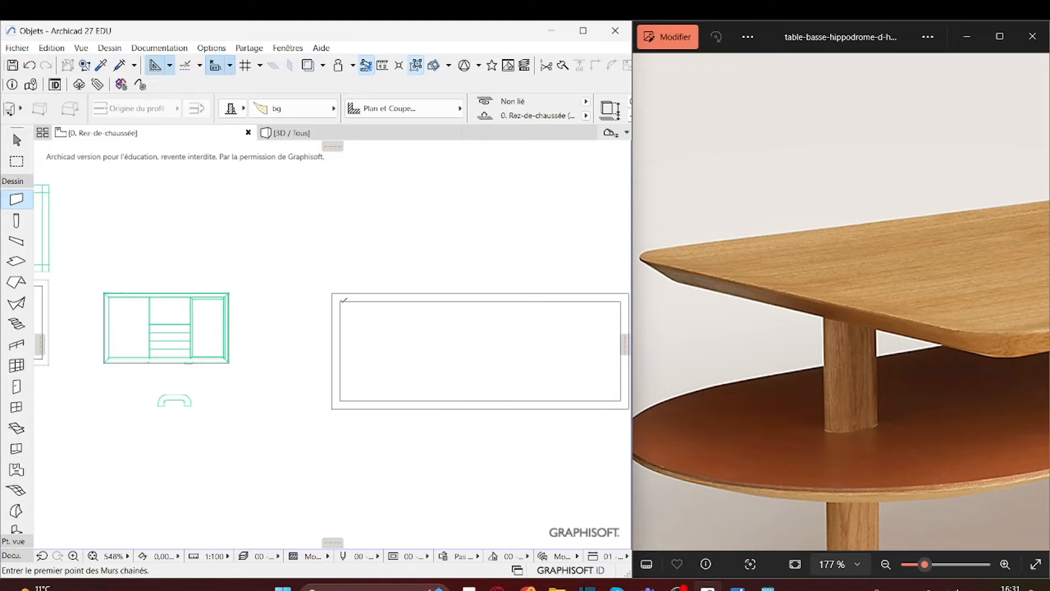
{"action": "left_click", "coordinate": [219, 48]}
{"action": "mouse_move", "coordinate": [274, 65]}
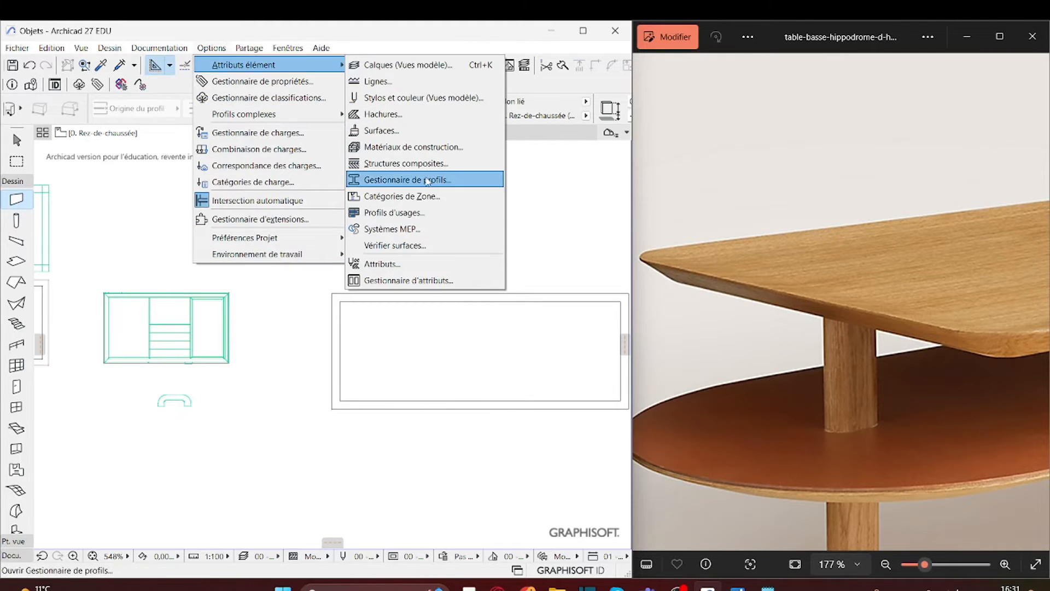
{"action": "left_click", "coordinate": [412, 179]}
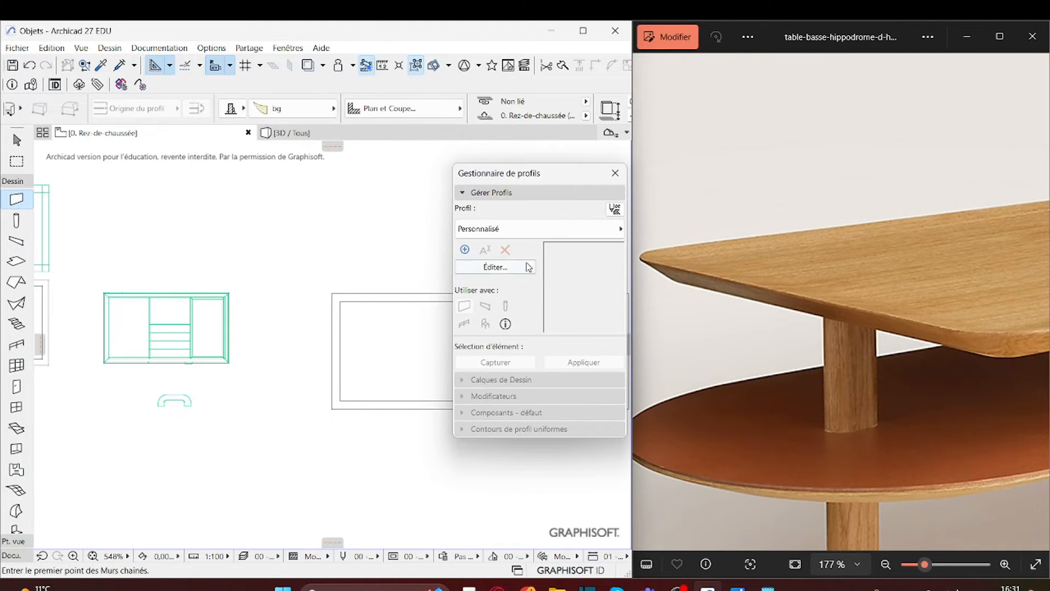
{"action": "left_click", "coordinate": [495, 268]}
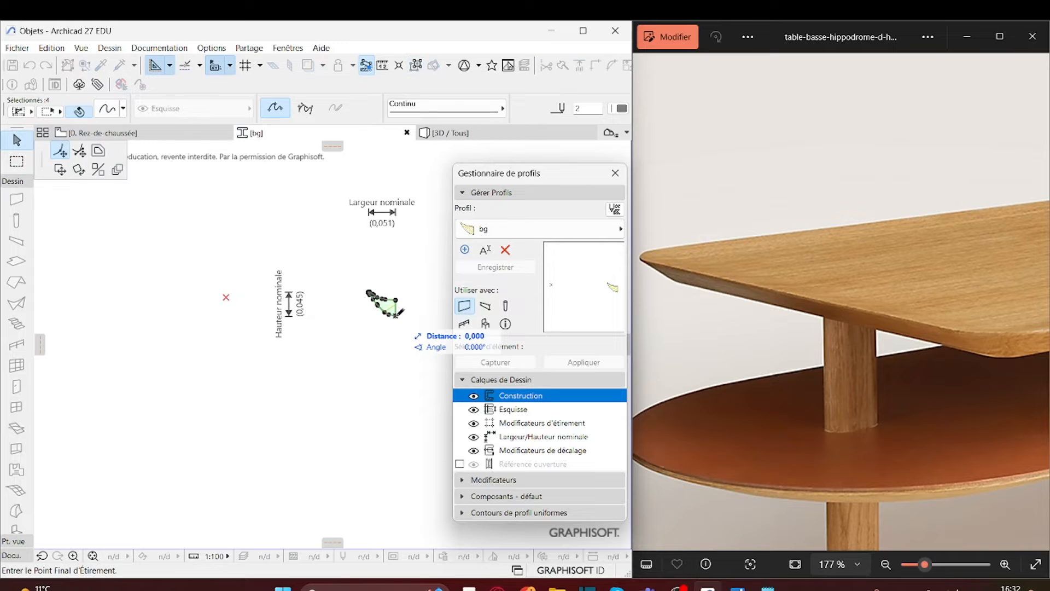
{"action": "left_click", "coordinate": [60, 169]}
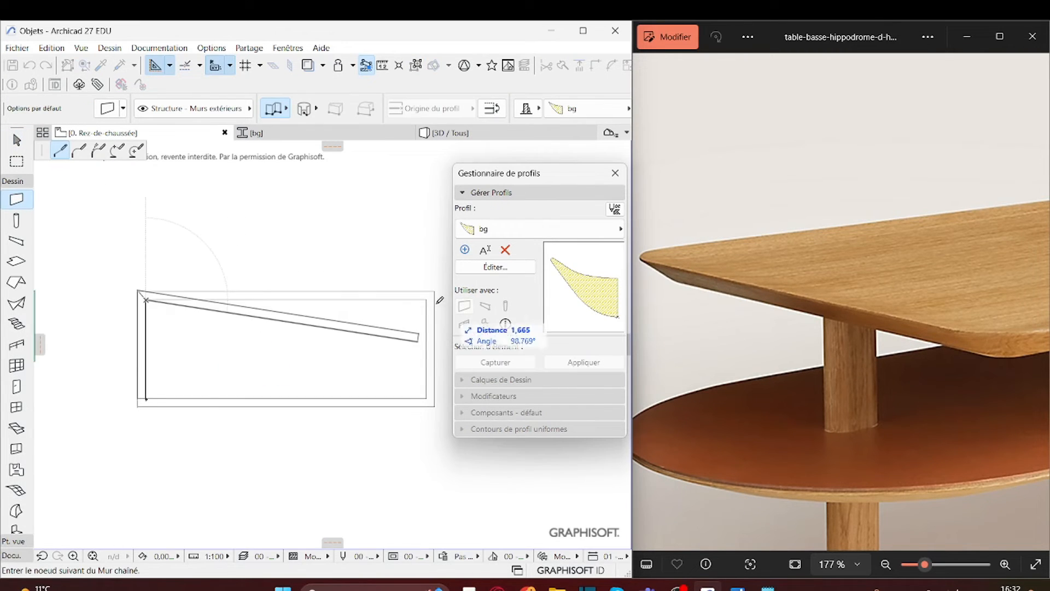
Draw a closed chain of bg-profile walls along the four inner edges of the rectangular tabletop.
{"action": "left_click", "coordinate": [429, 296]}
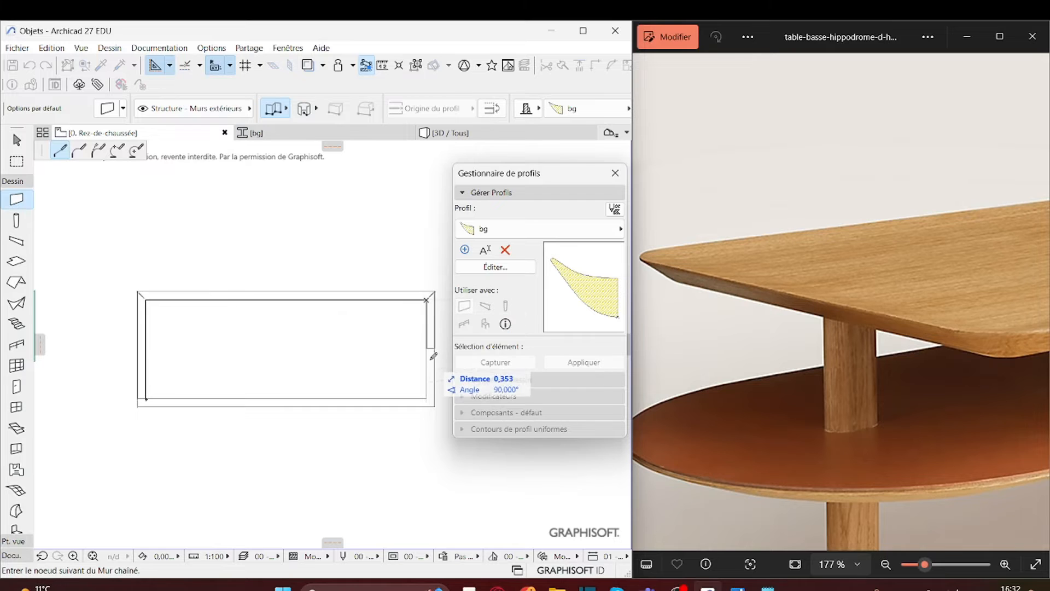
{"action": "left_click", "coordinate": [427, 400]}
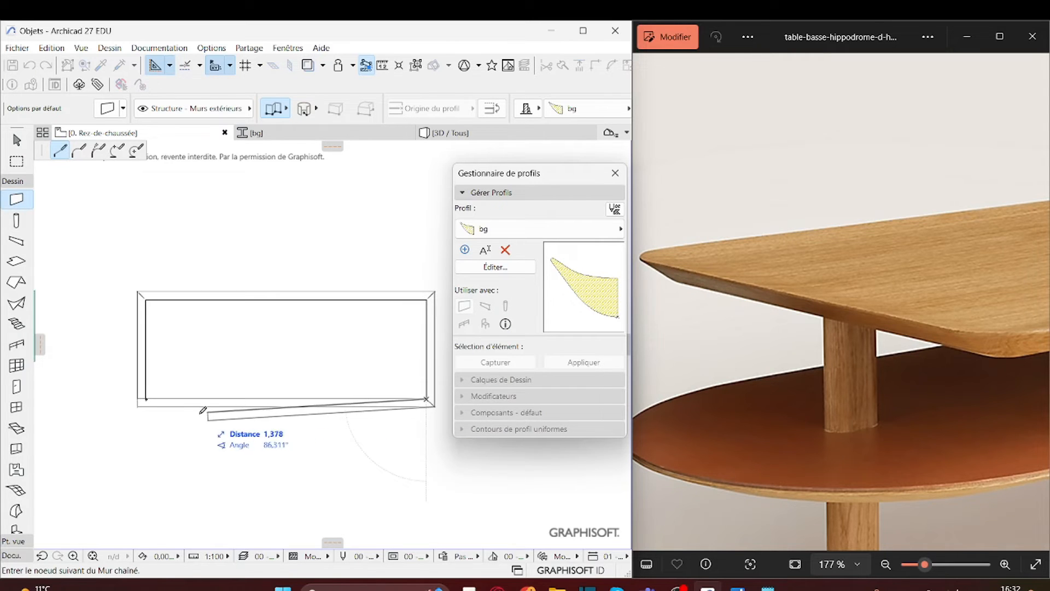
{"action": "left_click", "coordinate": [147, 398]}
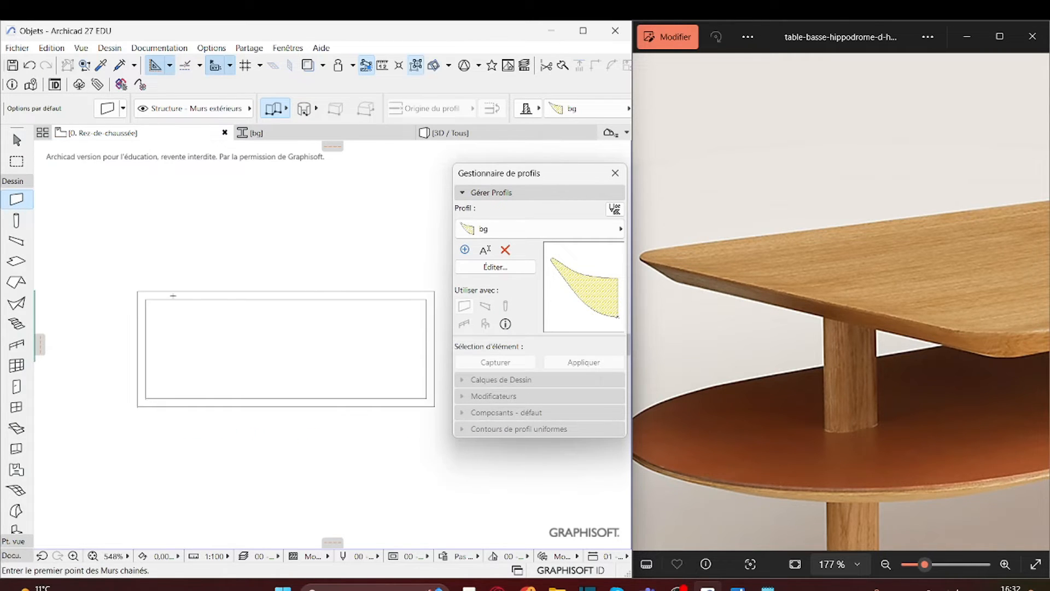
In the 3D view, move the four frame walls up to the slab's corner so they surround its edges.
{"action": "left_click", "coordinate": [477, 134]}
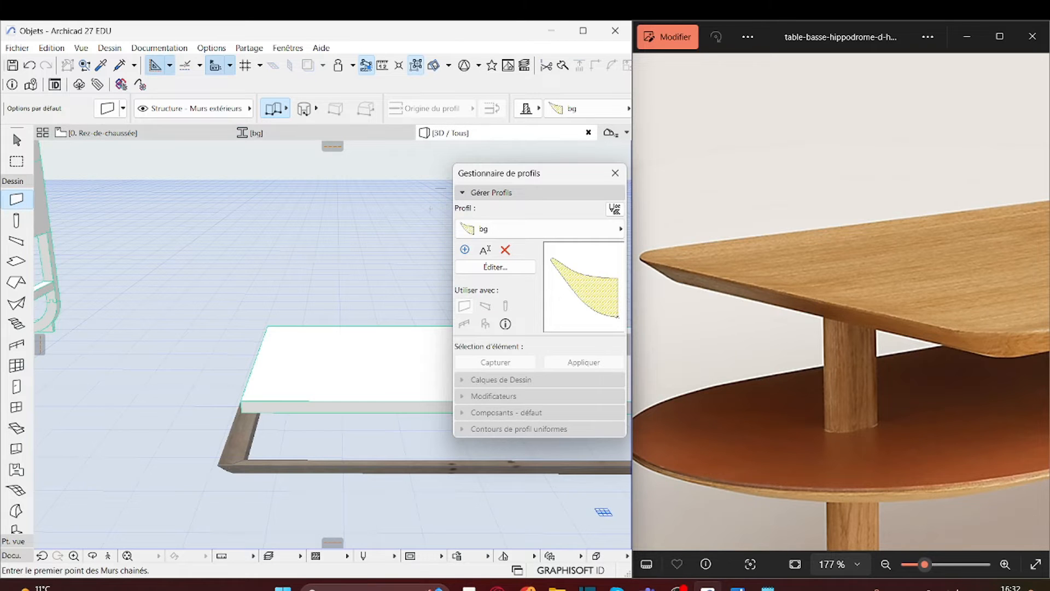
{"action": "left_click", "coordinate": [17, 140]}
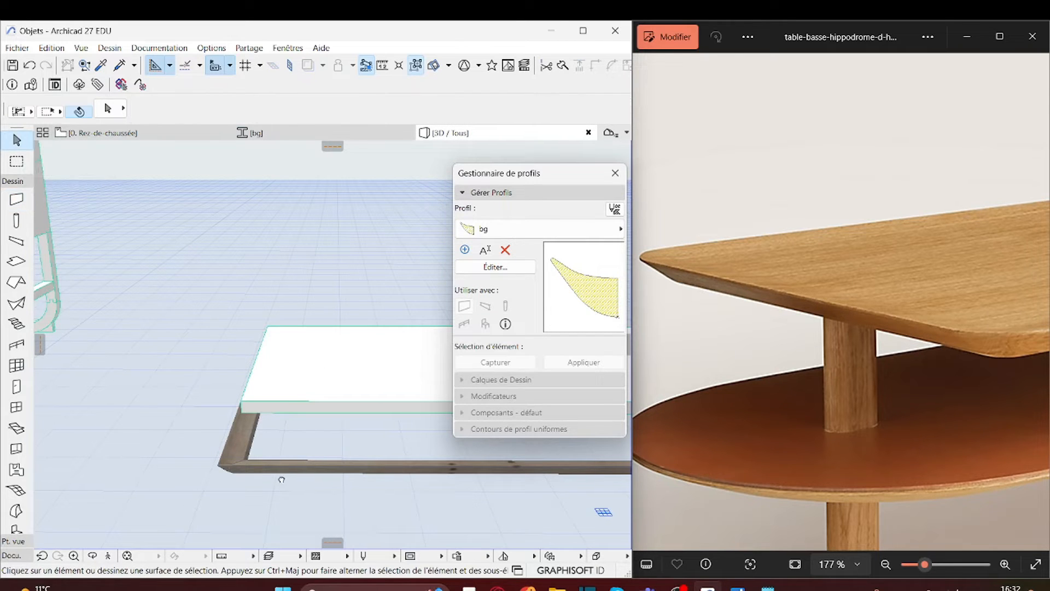
{"action": "scroll", "coordinate": [282, 479], "scroll_direction": "up", "scroll_amount": 5}
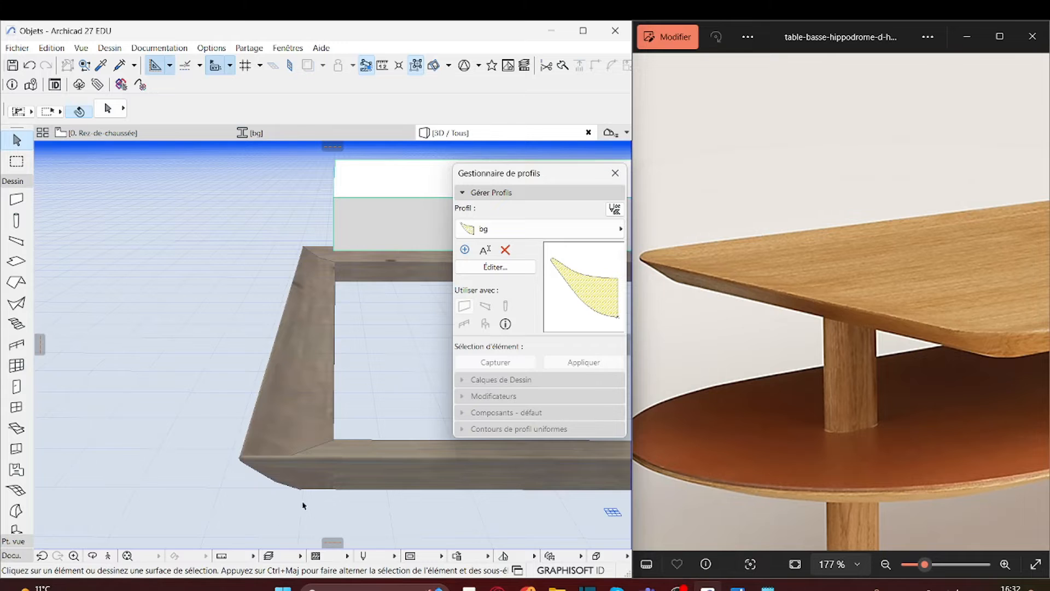
{"action": "middle_click_drag", "start_coordinate": [304, 506], "coordinate": [251, 479], "text": "shift"}
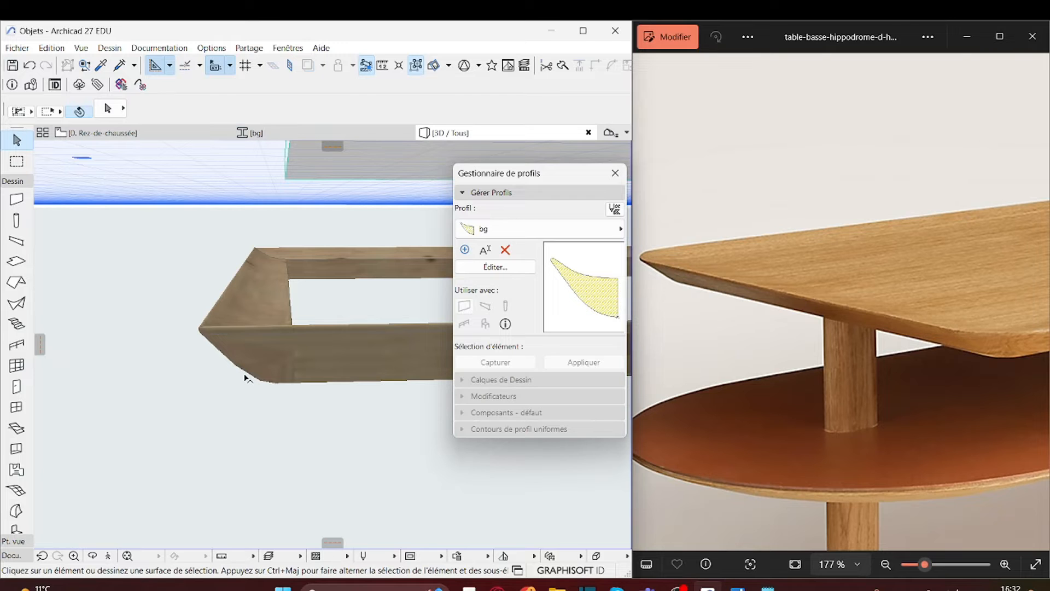
{"action": "middle_click_drag", "start_coordinate": [244, 375], "coordinate": [221, 387], "text": "shift"}
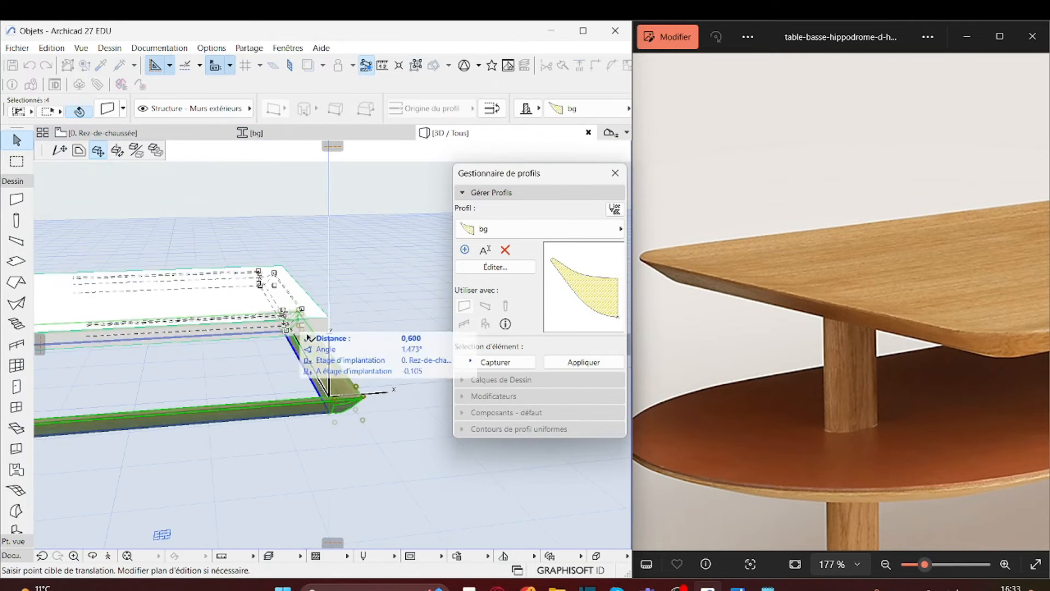
{"action": "left_click", "coordinate": [332, 321]}
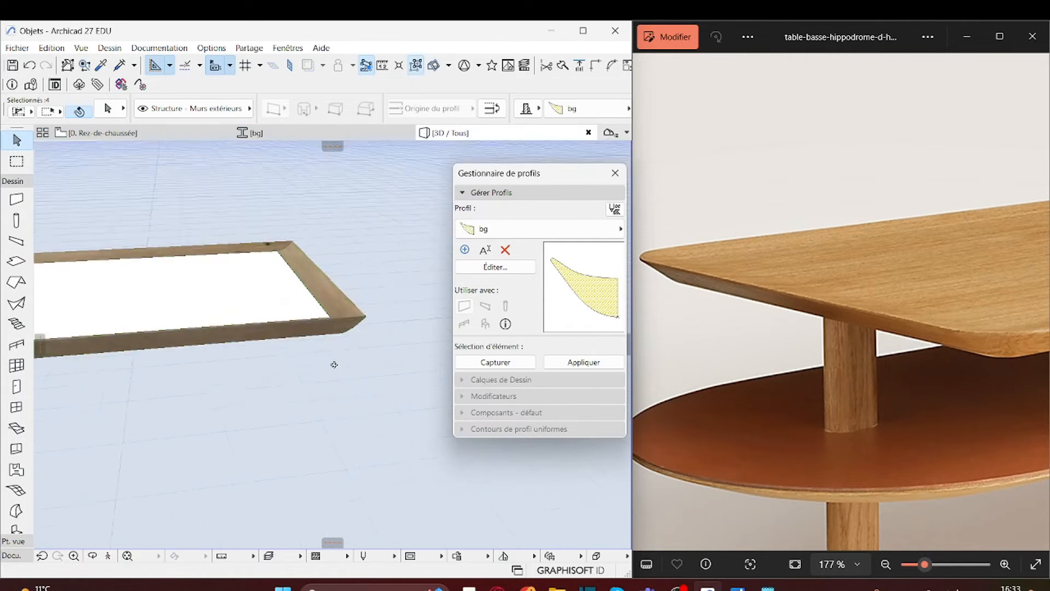
{"action": "middle_click_drag", "start_coordinate": [335, 364], "coordinate": [344, 276], "text": "shift"}
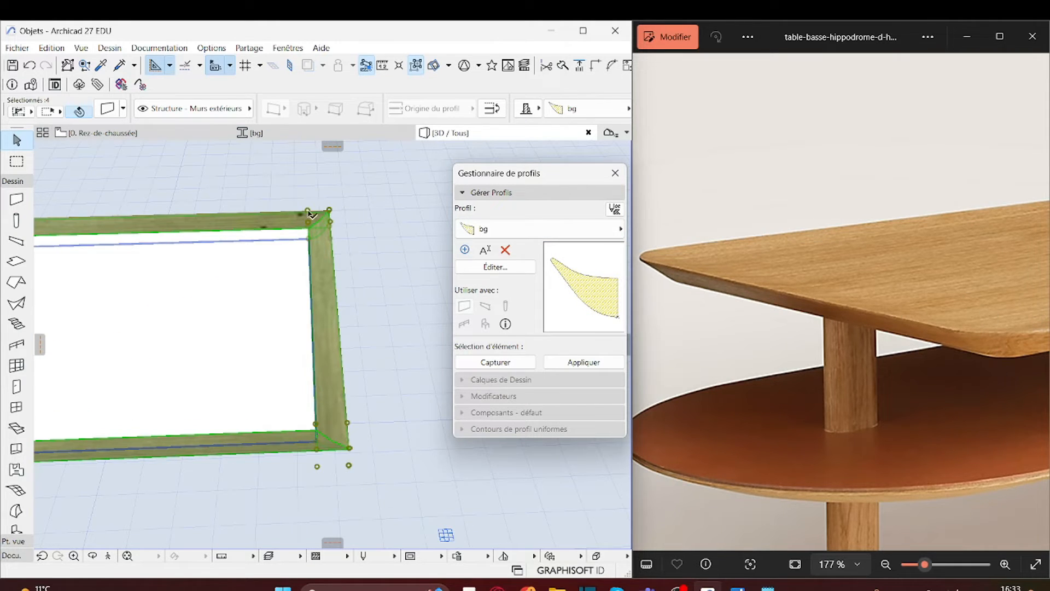
Close the Profile Manager and fillet the frame's upper-left corner in the floor plan with a 0.001 radius.
{"action": "left_click", "coordinate": [129, 134]}
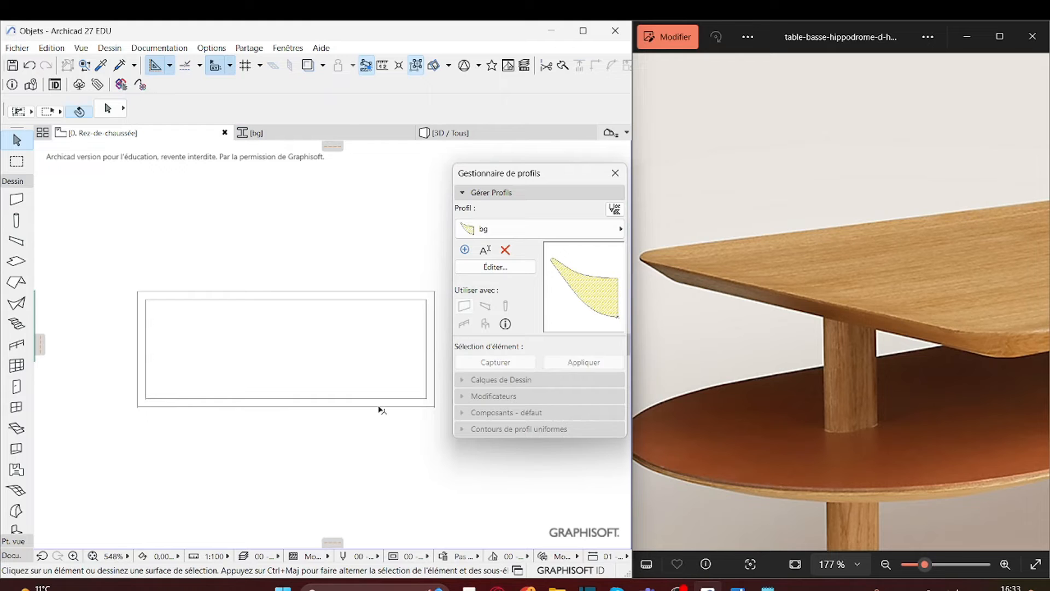
{"action": "left_click", "coordinate": [615, 173]}
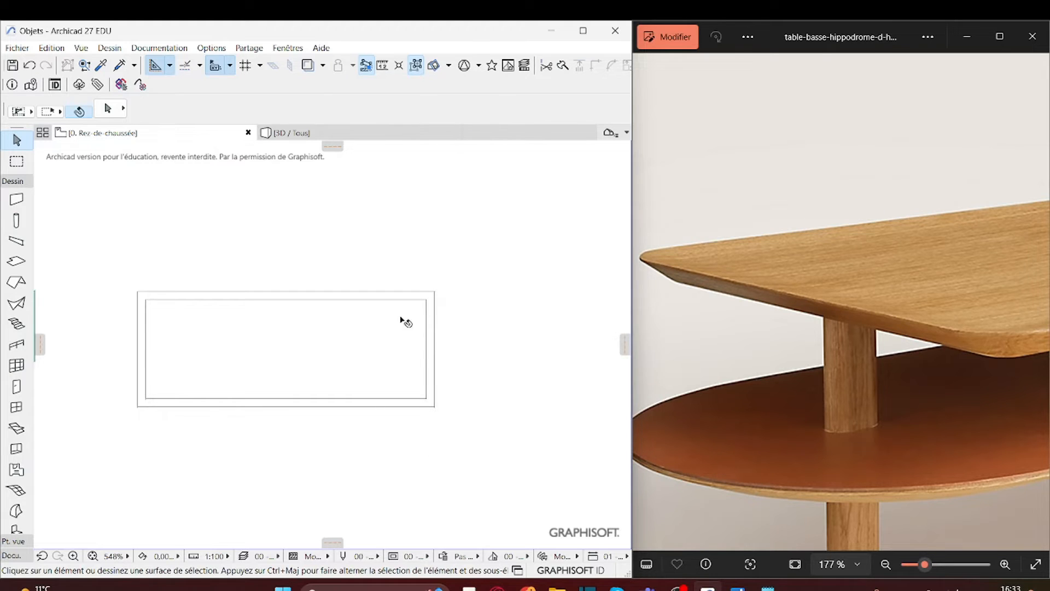
{"action": "middle_click_drag", "start_coordinate": [374, 331], "coordinate": [412, 375]}
{"action": "left_click", "coordinate": [189, 336]}
{"action": "scroll", "coordinate": [164, 356], "scroll_direction": "up", "scroll_amount": 5}
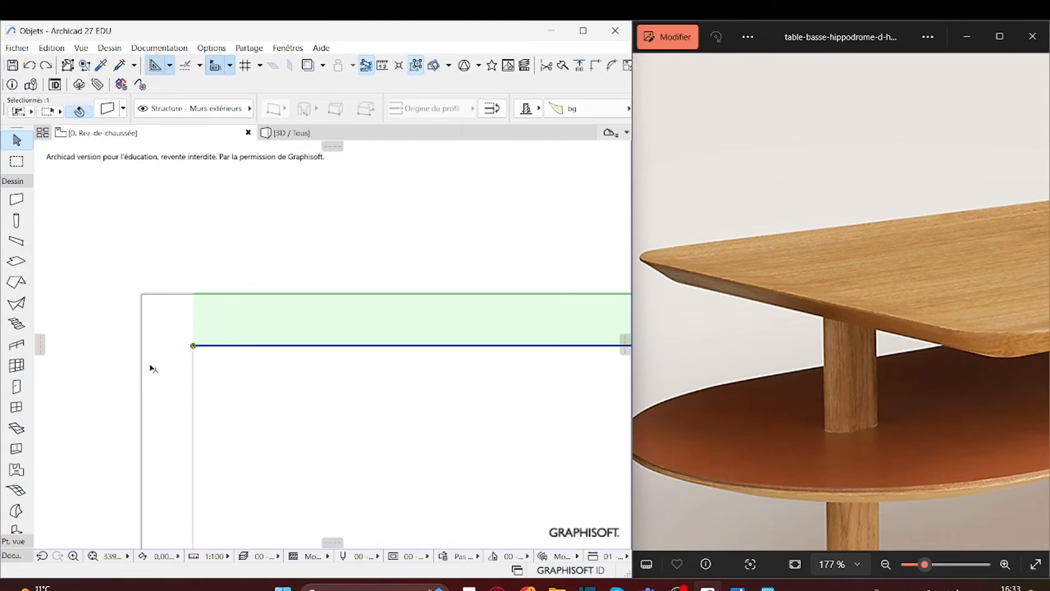
{"action": "left_click", "coordinate": [178, 358], "text": "shift"}
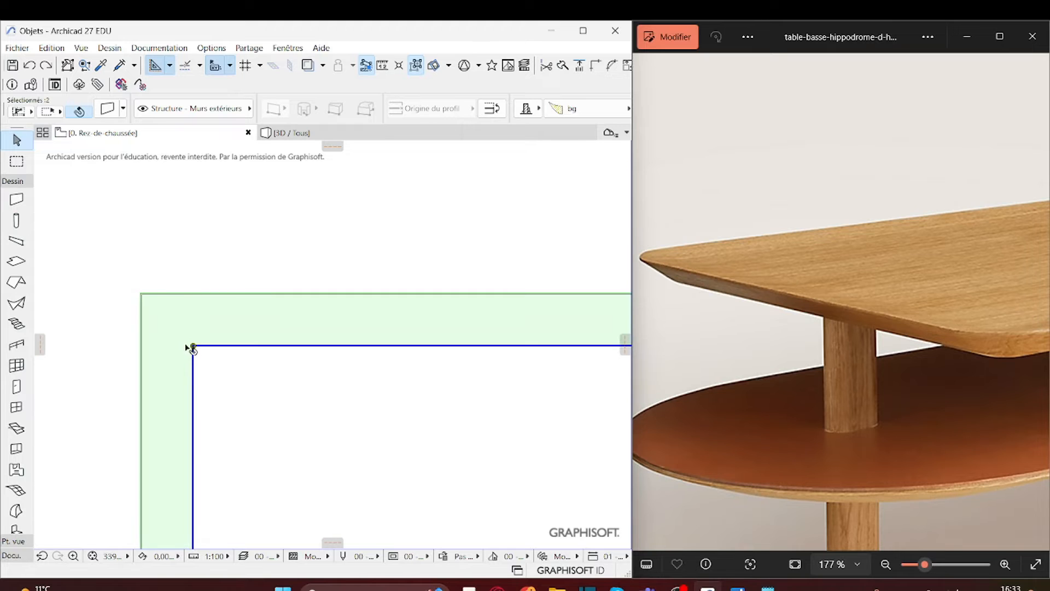
{"action": "left_click", "coordinate": [193, 345]}
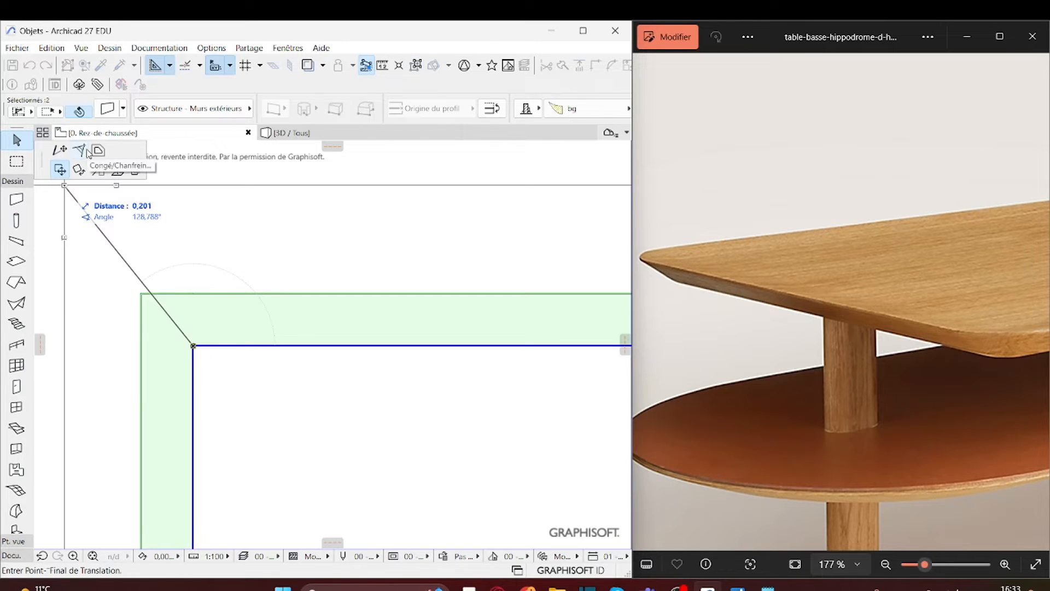
{"action": "left_click", "coordinate": [87, 151]}
{"action": "left_click", "coordinate": [226, 408]}
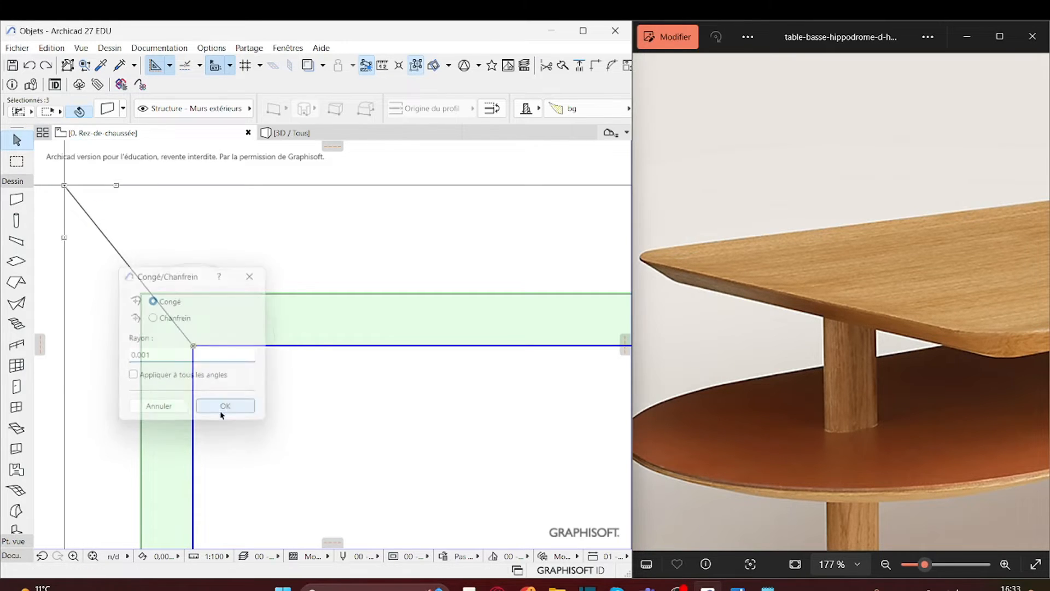
Fillet the frame's three remaining corners with a 0.001 radius and check the rounded edges in 3D.
{"action": "scroll", "coordinate": [108, 305], "scroll_direction": "down", "scroll_amount": 5}
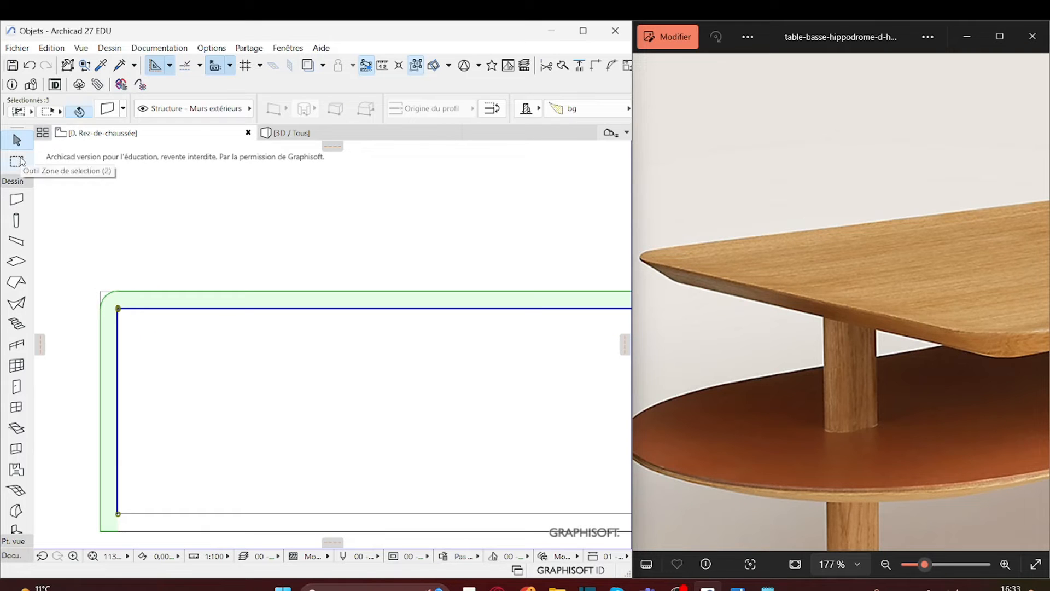
{"action": "scroll", "coordinate": [215, 354], "scroll_direction": "down", "scroll_amount": 1}
{"action": "scroll", "coordinate": [279, 284], "scroll_direction": "down", "scroll_amount": 1}
{"action": "left_click", "coordinate": [237, 324]}
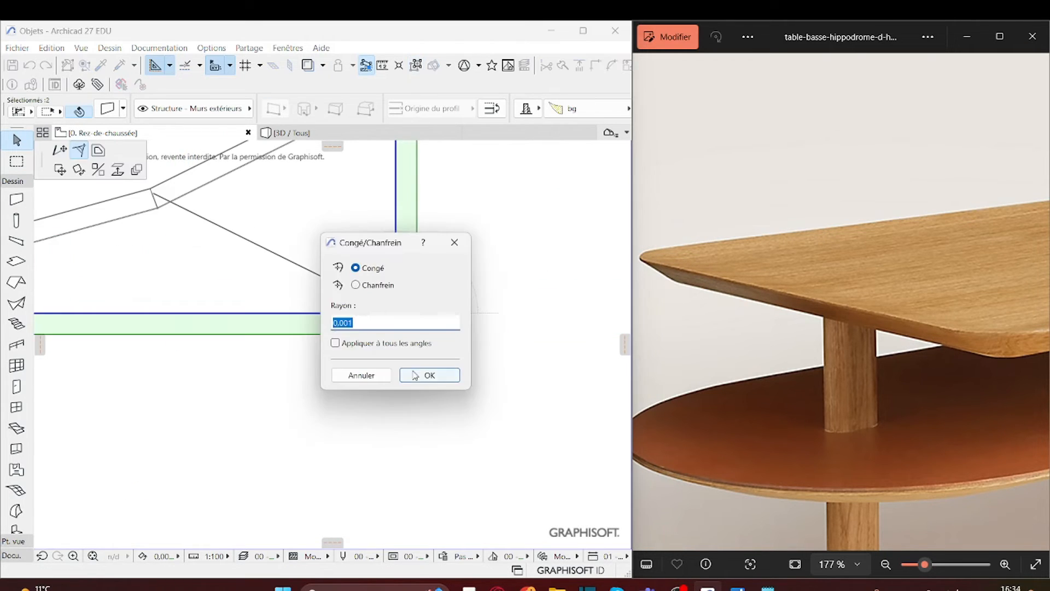
{"action": "left_click", "coordinate": [427, 375]}
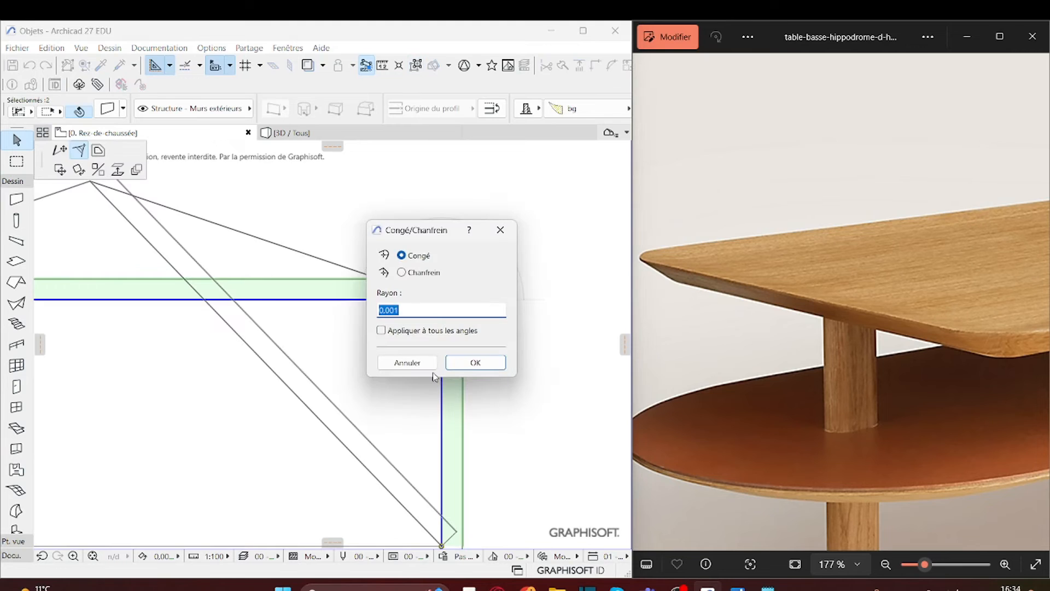
{"action": "left_click", "coordinate": [474, 359]}
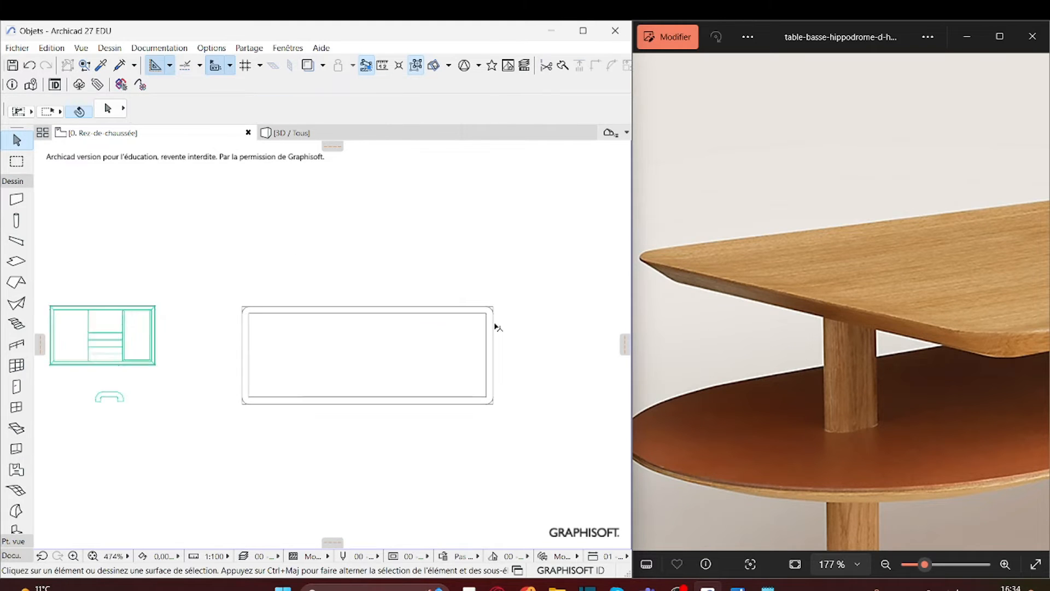
{"action": "key", "text": "F3"}
{"action": "middle_click_drag", "start_coordinate": [290, 489], "coordinate": [520, 460]}
{"action": "scroll", "coordinate": [511, 456], "scroll_direction": "down", "scroll_amount": 3}
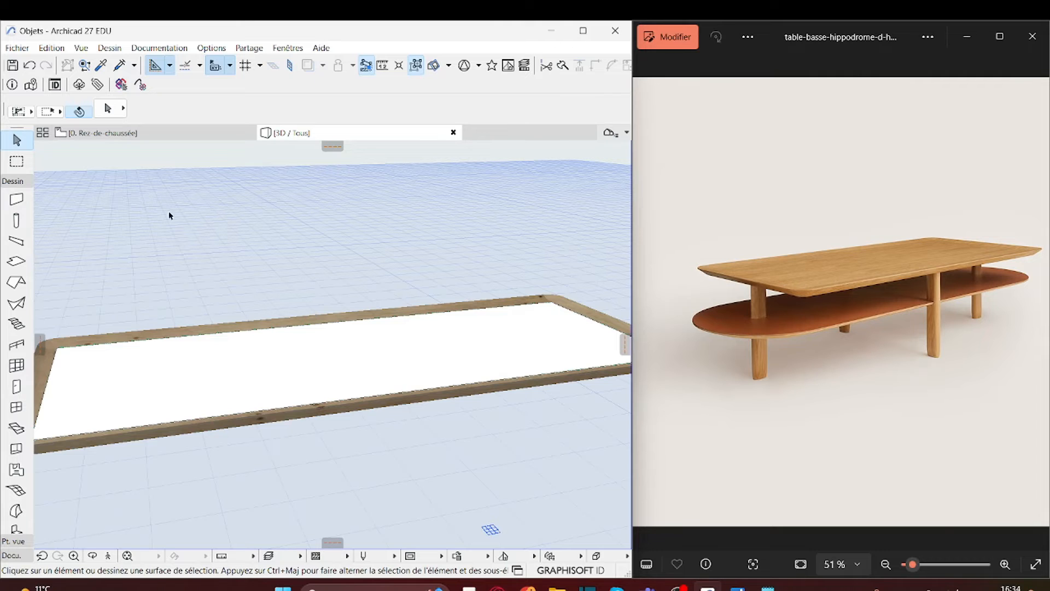
Open section C3 Coupe CC and place a horizontal guide line above the tabletop.
{"action": "left_click", "coordinate": [134, 137]}
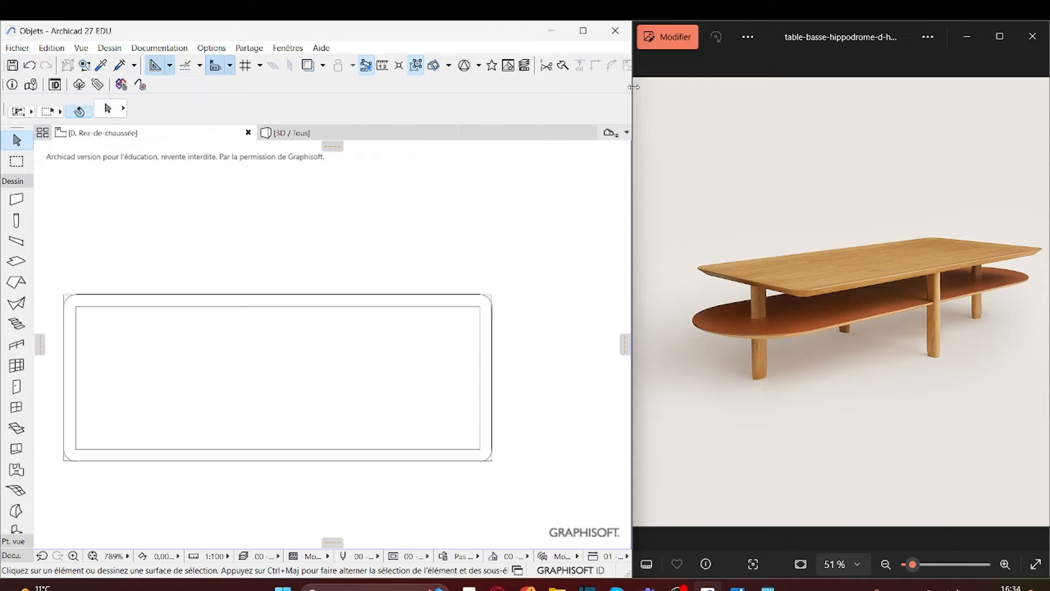
{"action": "left_click", "coordinate": [610, 134]}
{"action": "left_click", "coordinate": [490, 404]}
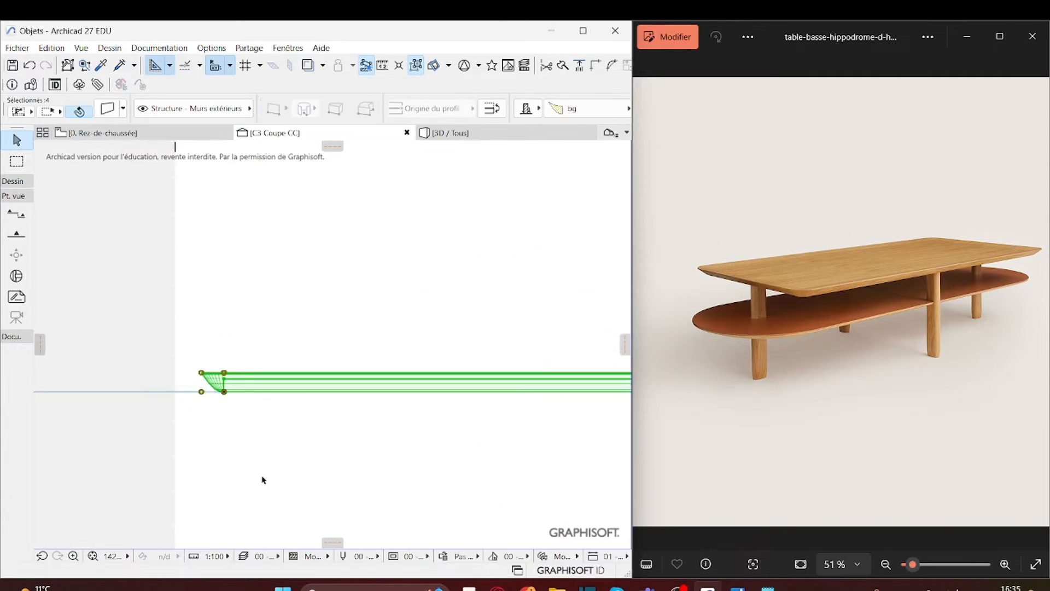
{"action": "left_click_drag", "start_coordinate": [331, 547], "coordinate": [199, 344]}
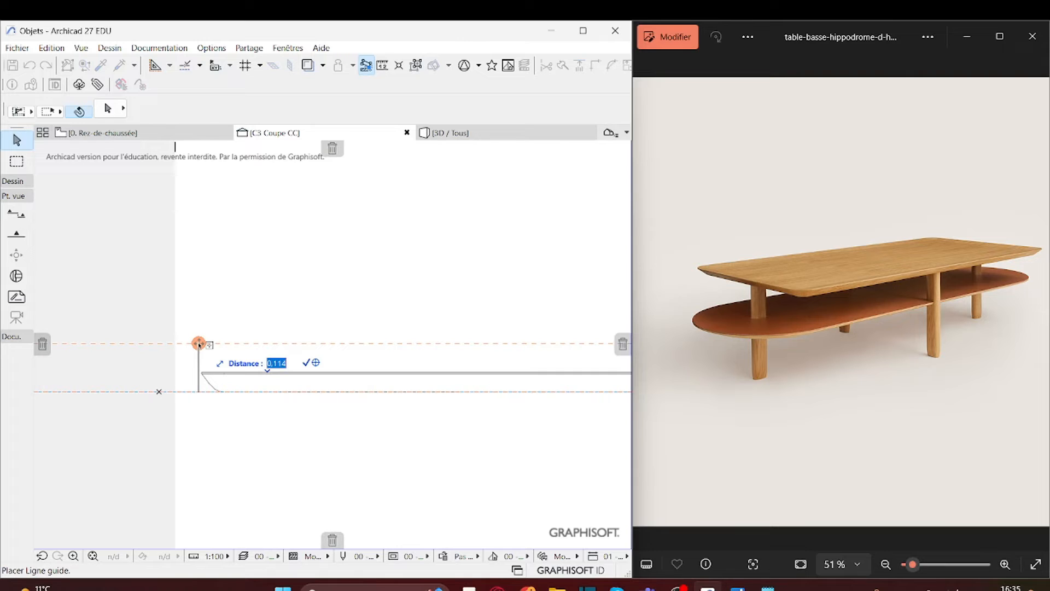
{"action": "key", "text": "Return"}
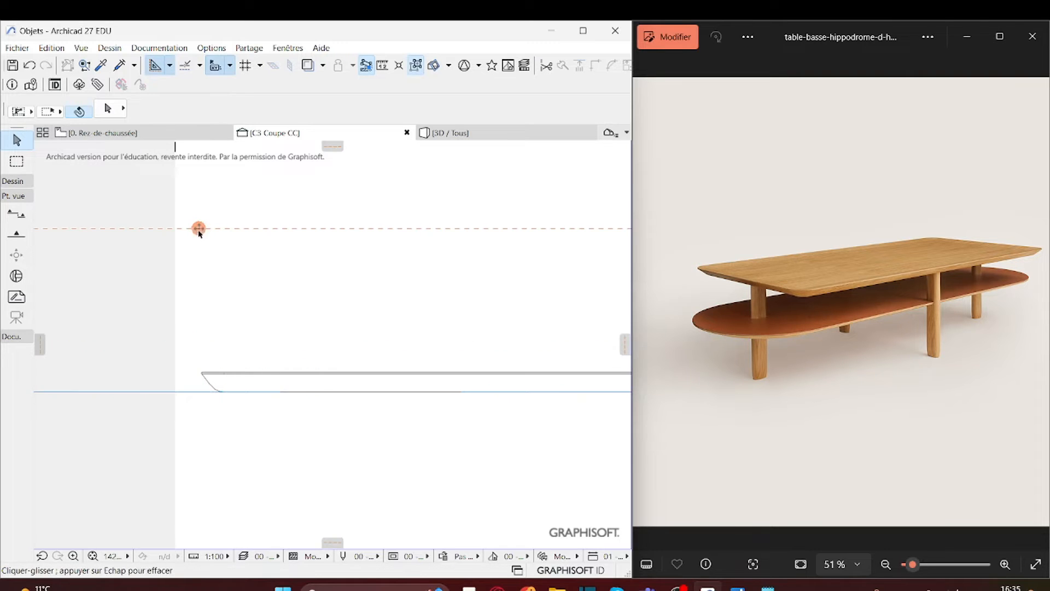
{"action": "left_click", "coordinate": [329, 421]}
{"action": "scroll", "coordinate": [224, 445], "scroll_direction": "down", "scroll_amount": 3}
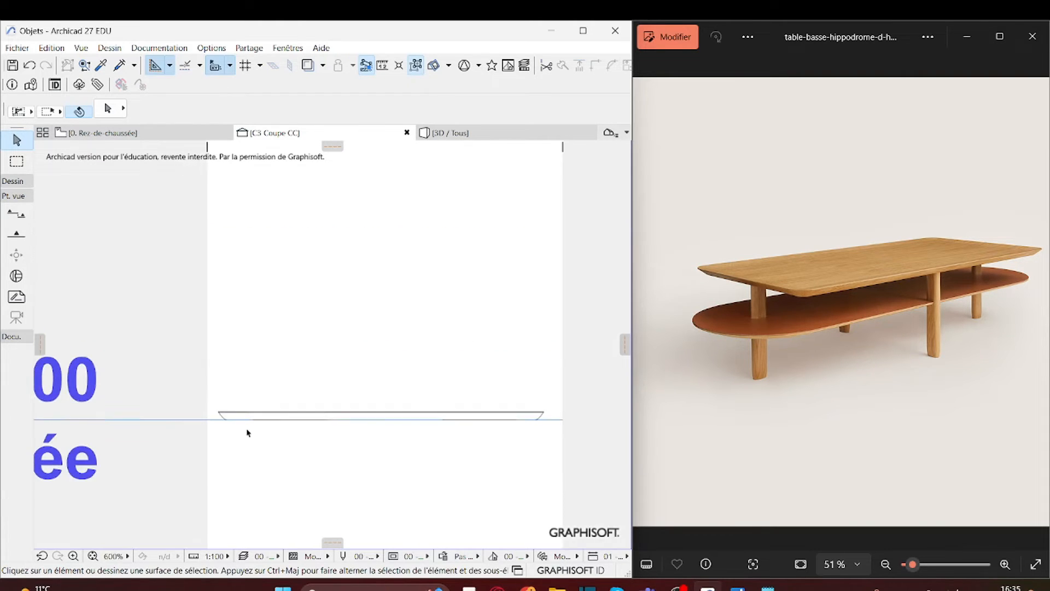
In the section, move the four tabletop edge walls vertically up until their top edge sits on the horizontal guide line.
{"action": "left_click", "coordinate": [222, 407]}
{"action": "scroll", "coordinate": [350, 440], "scroll_direction": "up", "scroll_amount": 3}
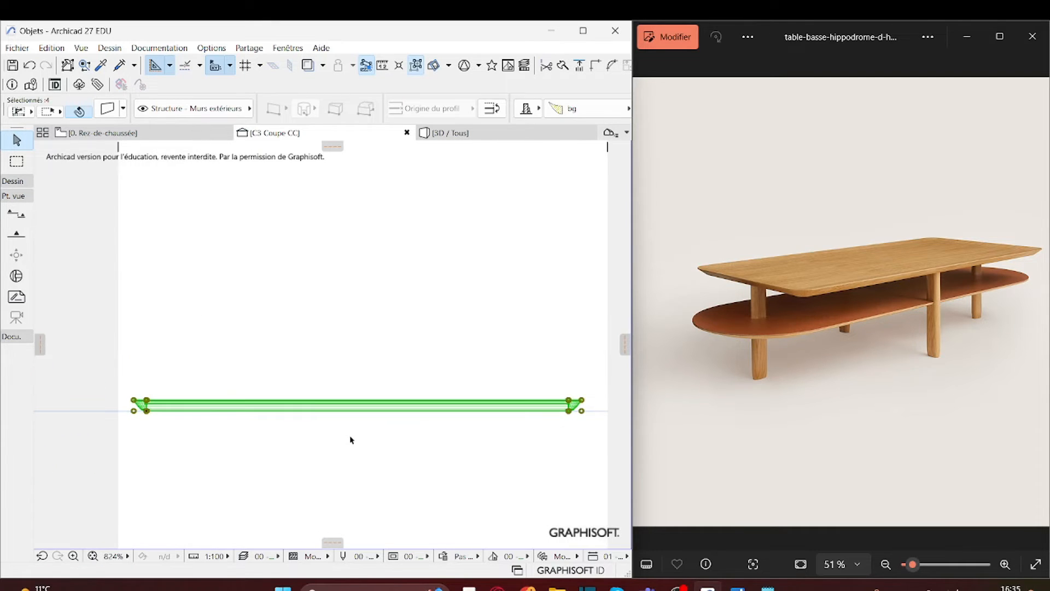
{"action": "mouse_move", "coordinate": [374, 446]}
{"action": "middle_mouse_down"}
{"action": "mouse_move", "coordinate": [342, 436]}
{"action": "mouse_move", "coordinate": [356, 445]}
{"action": "middle_mouse_up"}
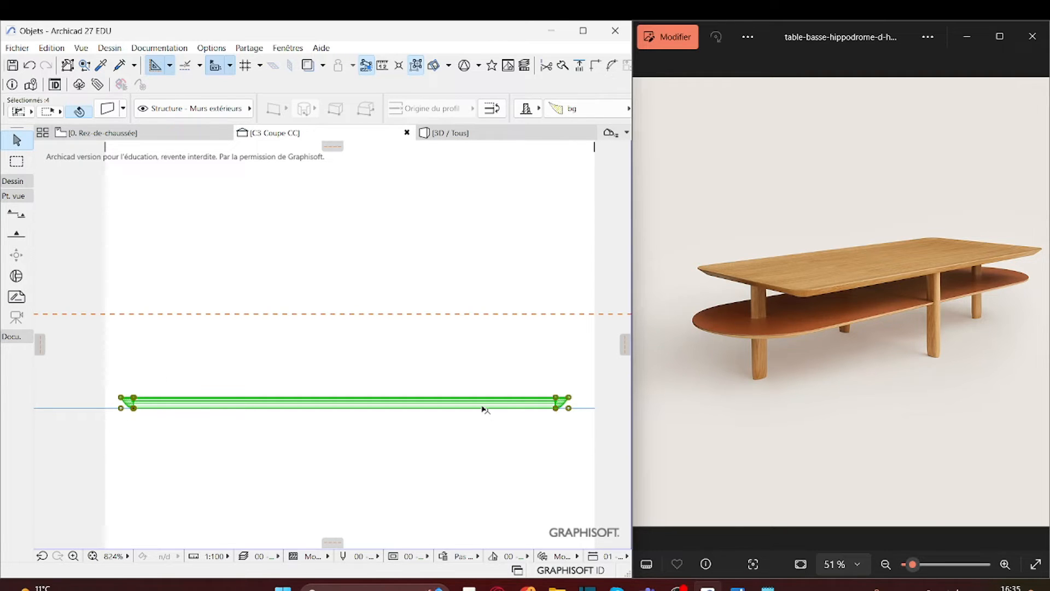
{"action": "scroll", "coordinate": [559, 410], "scroll_direction": "up", "scroll_amount": 2}
{"action": "left_click", "coordinate": [573, 393]}
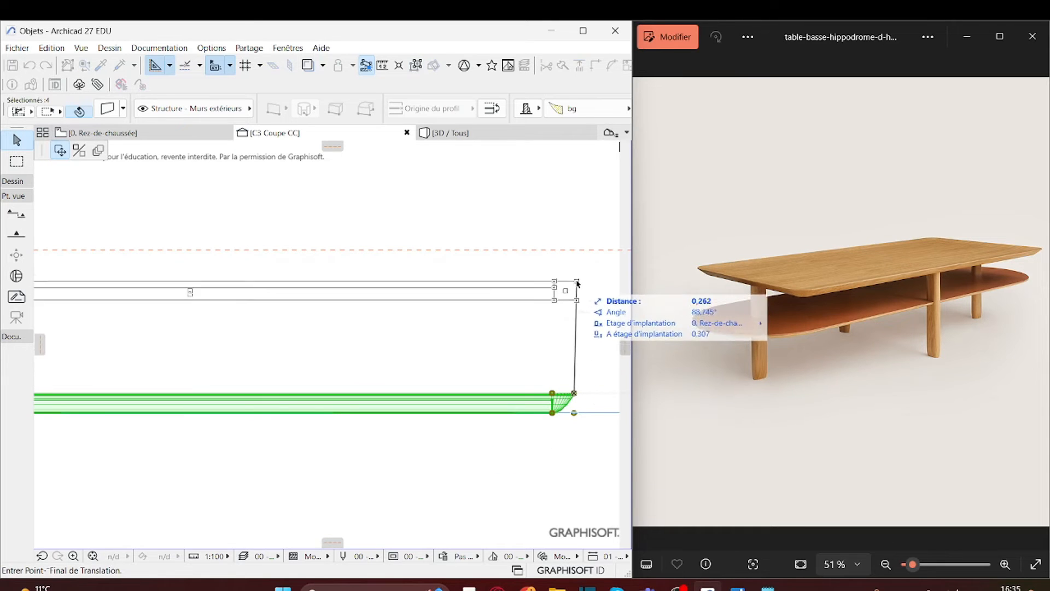
{"action": "left_click", "coordinate": [574, 250]}
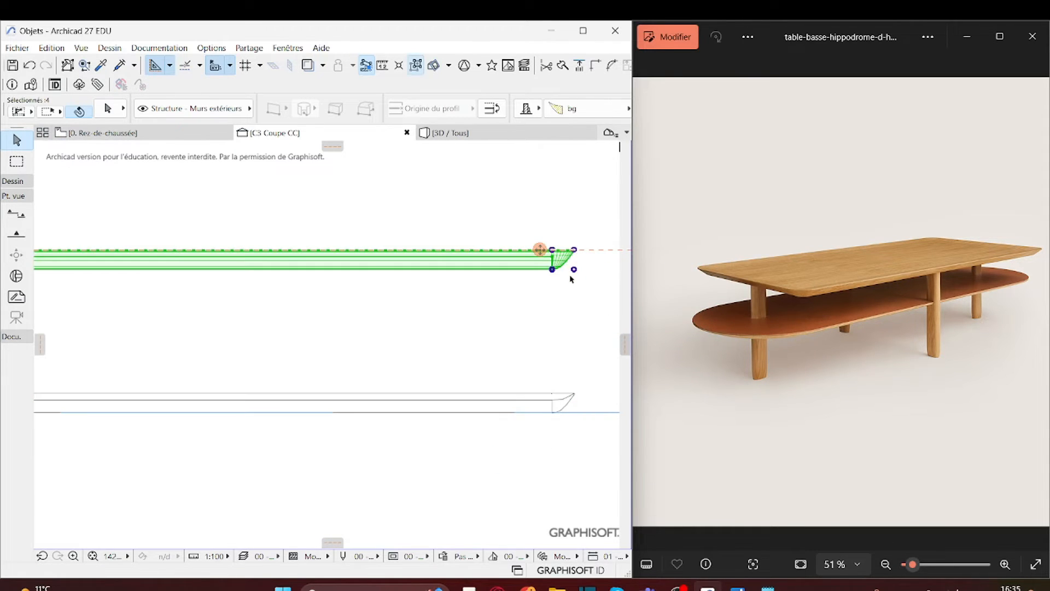
{"action": "key", "text": "Escape"}
{"action": "scroll", "coordinate": [567, 353], "scroll_direction": "down", "scroll_amount": 3}
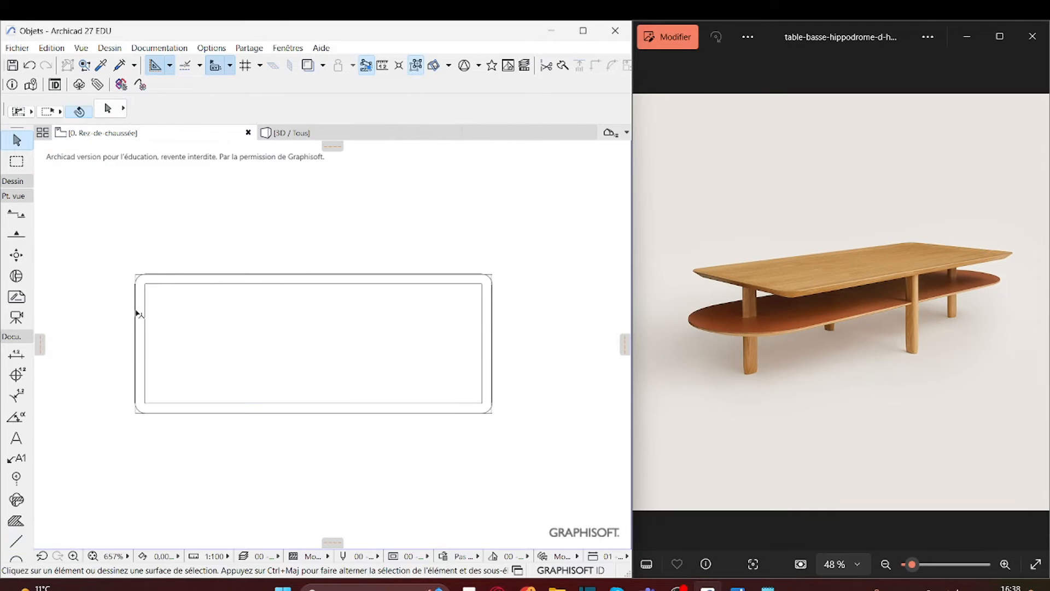
In the floor plan, move the frame's left wall 0.1 horizontally inward.
{"action": "scroll", "coordinate": [140, 323], "scroll_direction": "up", "scroll_amount": 3}
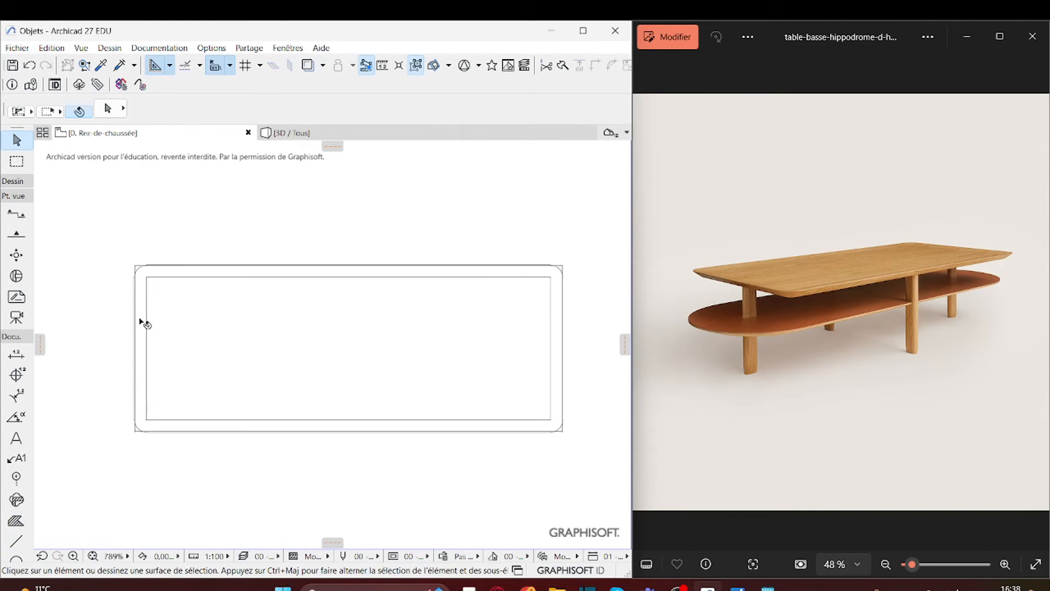
{"action": "left_click", "coordinate": [141, 320]}
{"action": "left_click", "coordinate": [149, 319]}
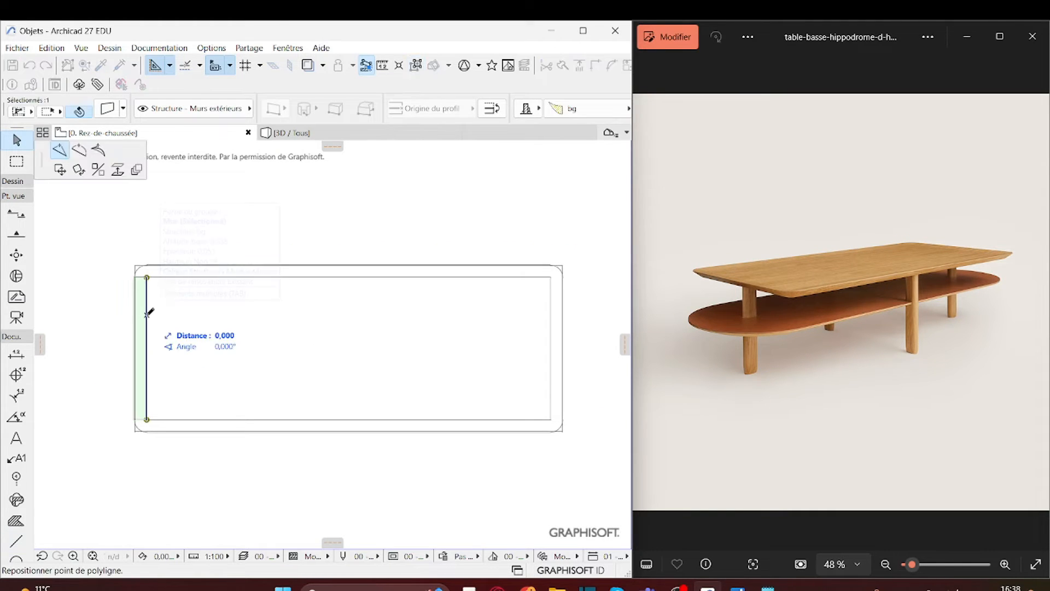
{"action": "left_click", "coordinate": [59, 170]}
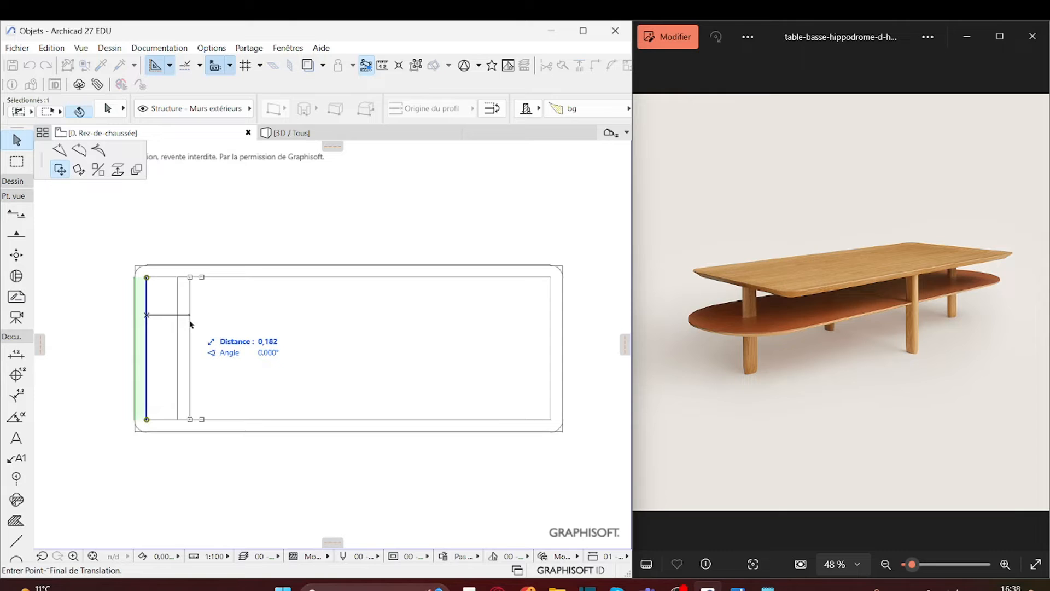
{"action": "key", "text": "Tab"}
{"action": "type", "text": "0,1"}
{"action": "key", "text": "Return"}
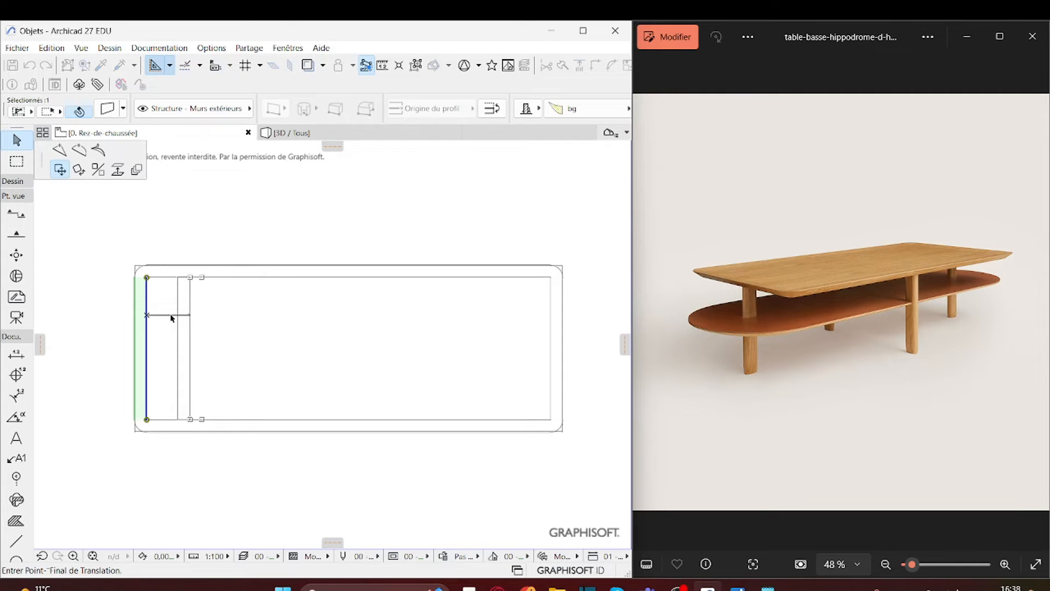
Move the frame's right wall inward and shorten the upper wall's right end to meet it.
{"action": "left_click", "coordinate": [561, 378]}
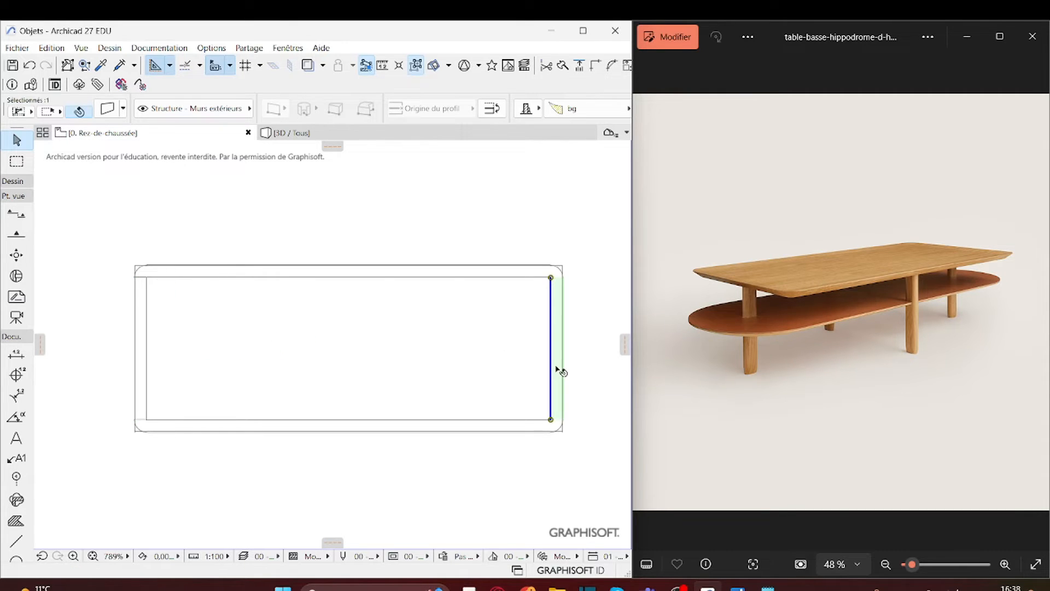
{"action": "left_click", "coordinate": [551, 365]}
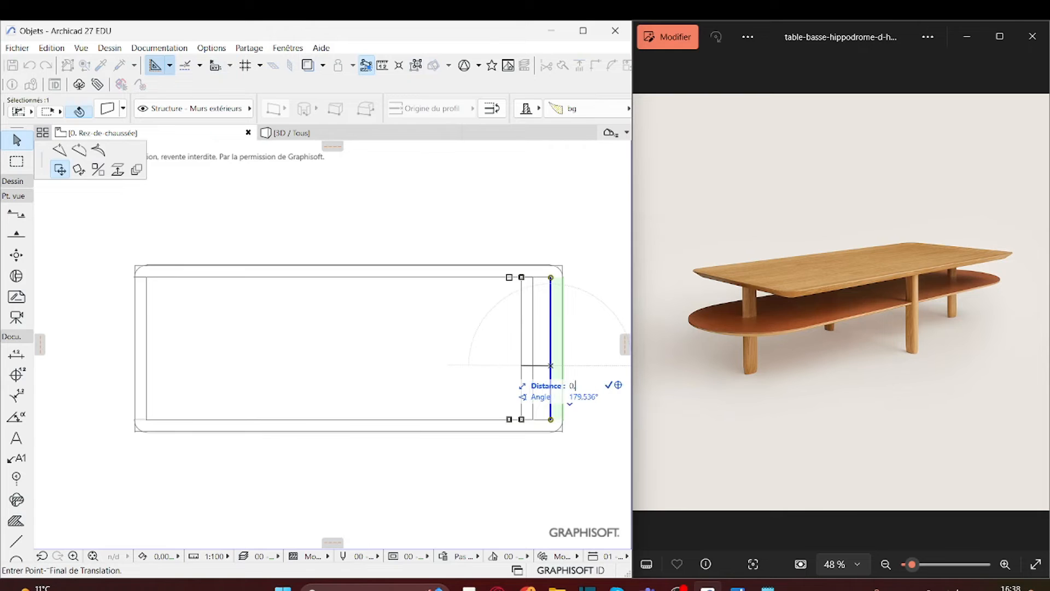
{"action": "left_click", "coordinate": [527, 368]}
{"action": "left_click", "coordinate": [523, 273]}
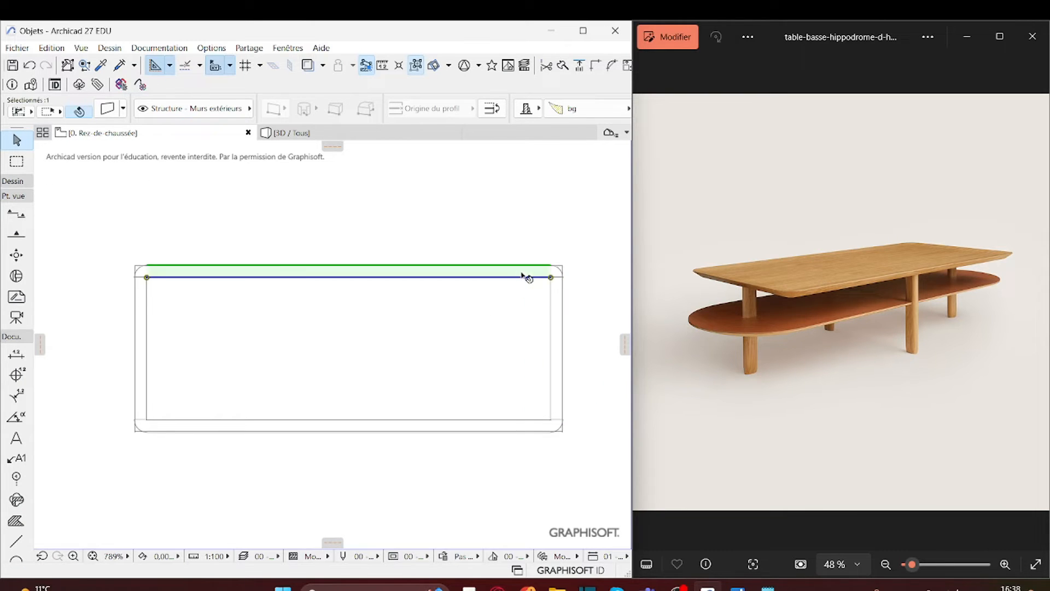
{"action": "left_click", "coordinate": [552, 277]}
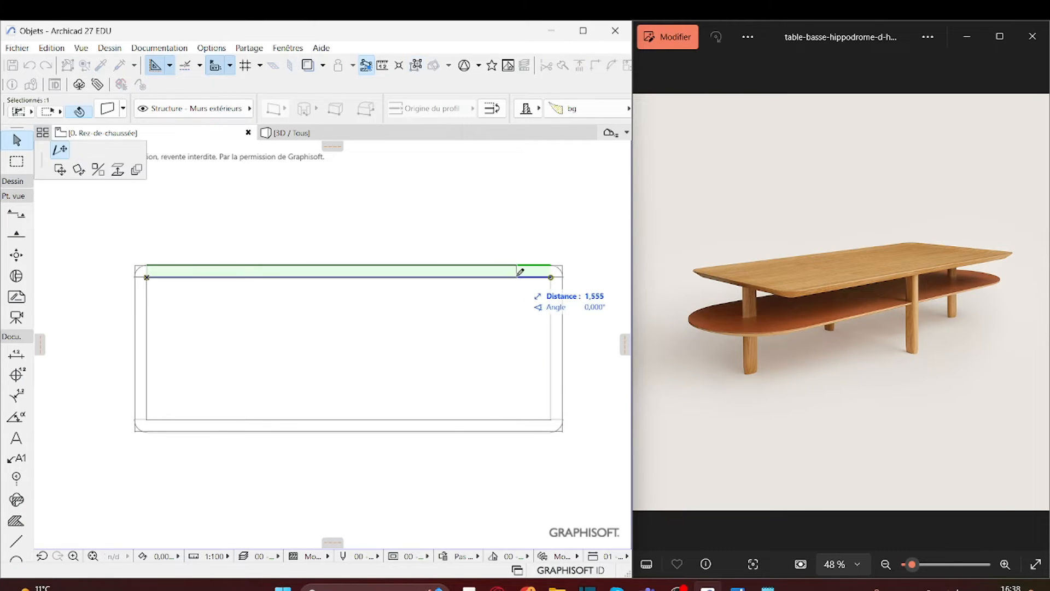
{"action": "left_click", "coordinate": [527, 276]}
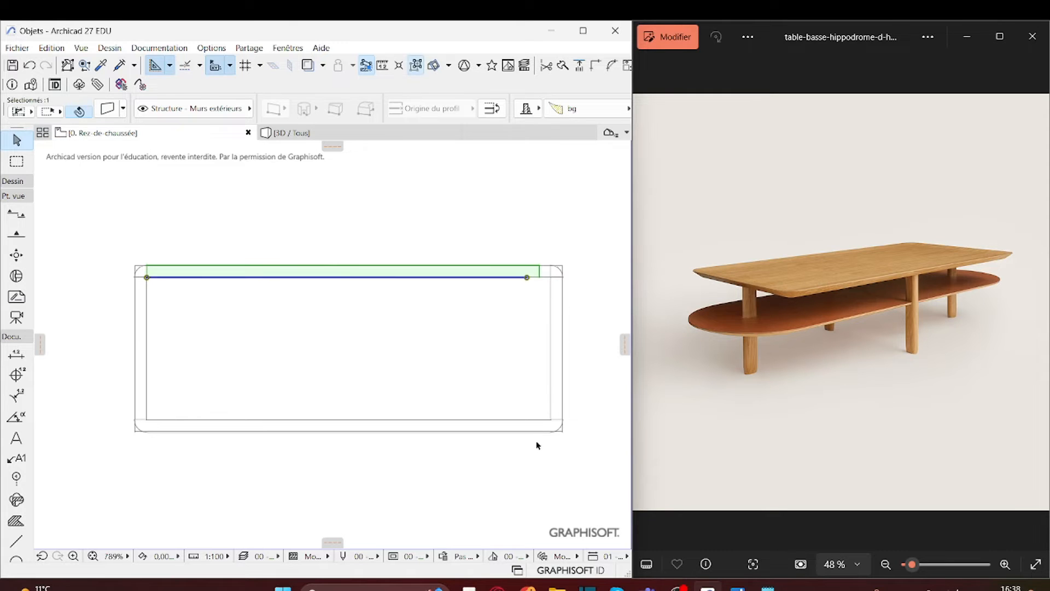
Shorten the frame's lower wall at both ends to match the repositioned left and right walls.
{"action": "left_click", "coordinate": [517, 432]}
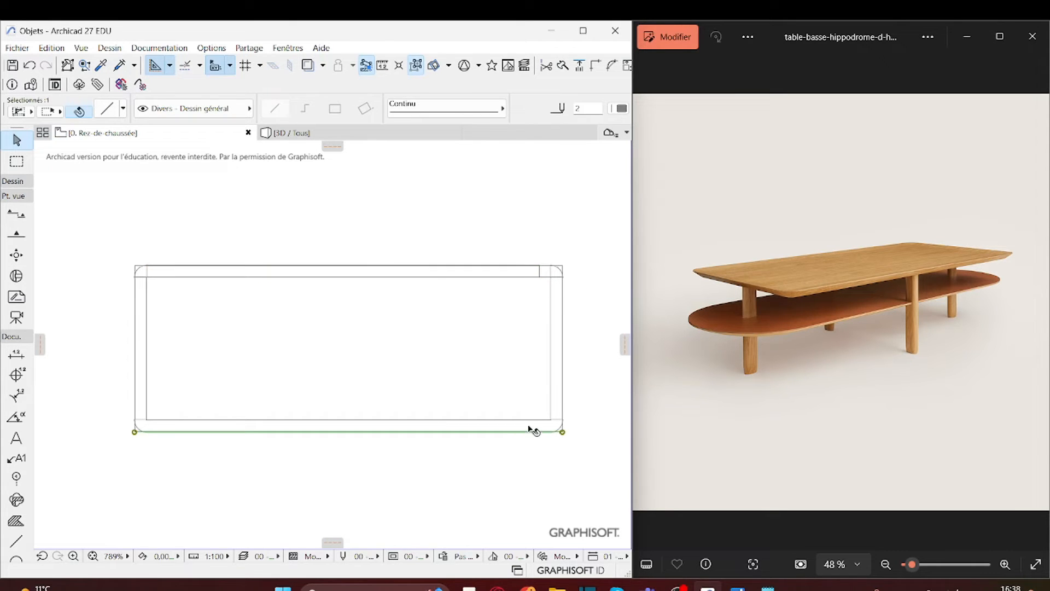
{"action": "left_click", "coordinate": [526, 425]}
{"action": "left_click", "coordinate": [551, 419]}
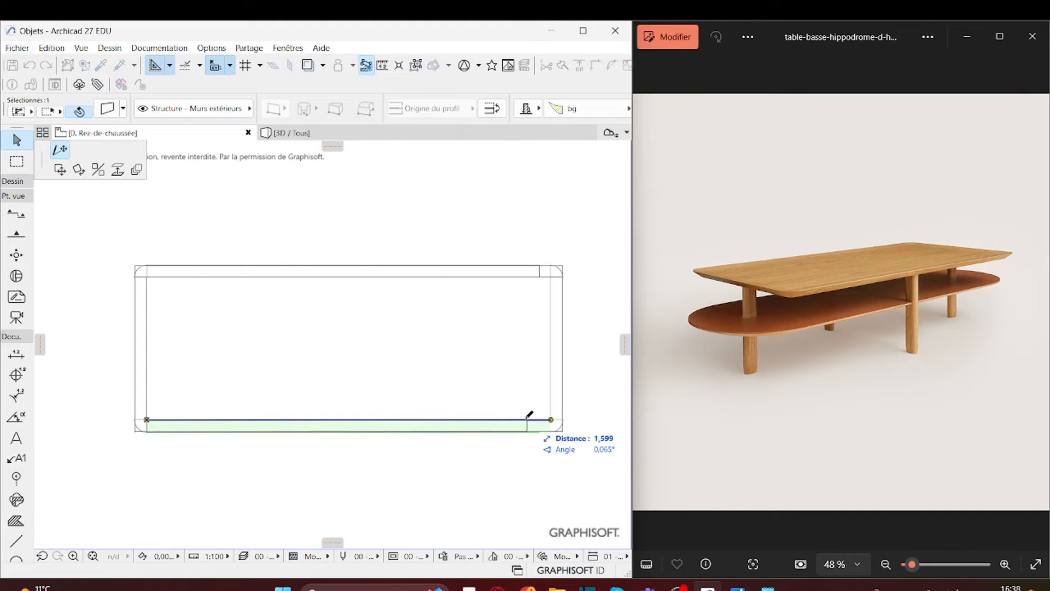
{"action": "left_click", "coordinate": [527, 419]}
{"action": "left_click", "coordinate": [146, 420]}
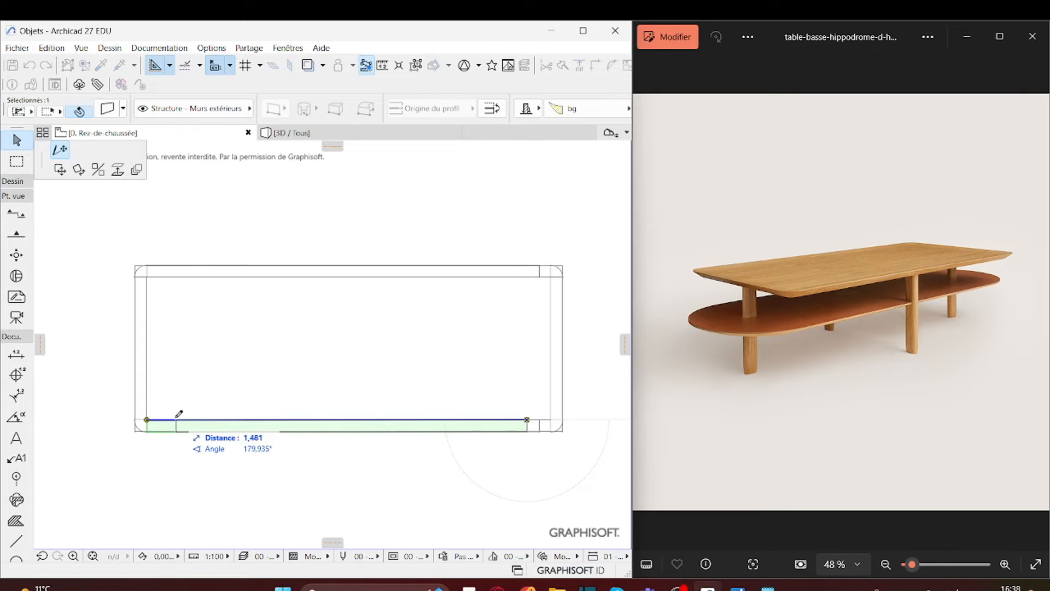
{"action": "left_click", "coordinate": [171, 419]}
{"action": "left_click", "coordinate": [178, 460]}
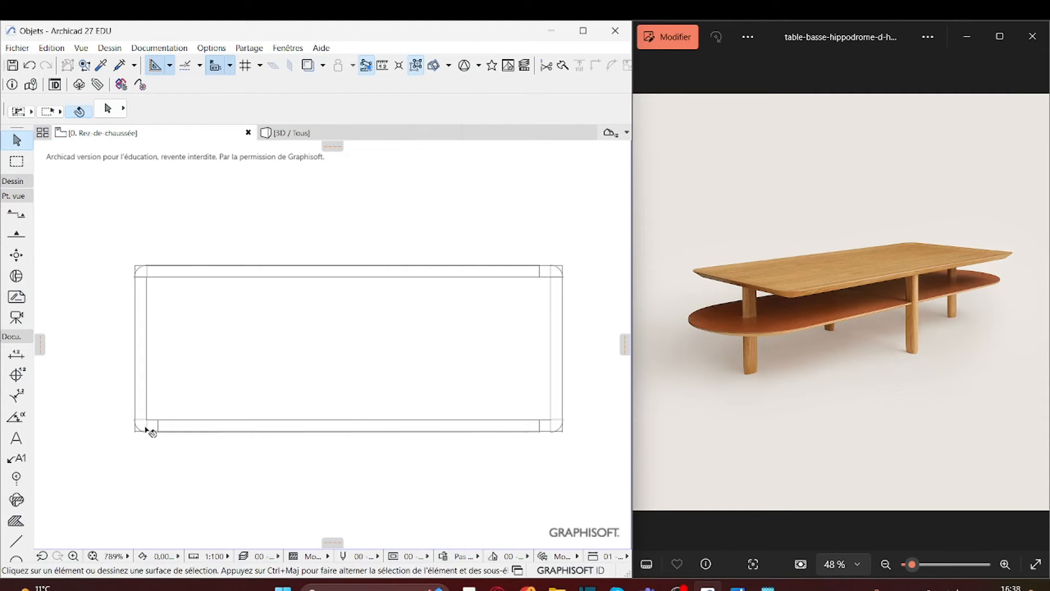
{"action": "left_click", "coordinate": [138, 423]}
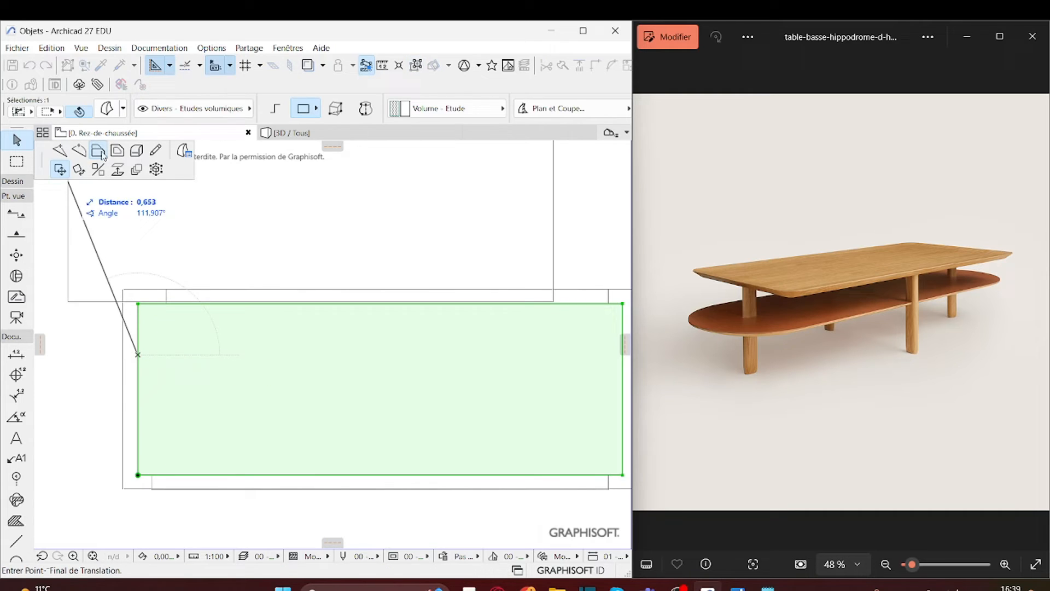
{"action": "left_click", "coordinate": [100, 153]}
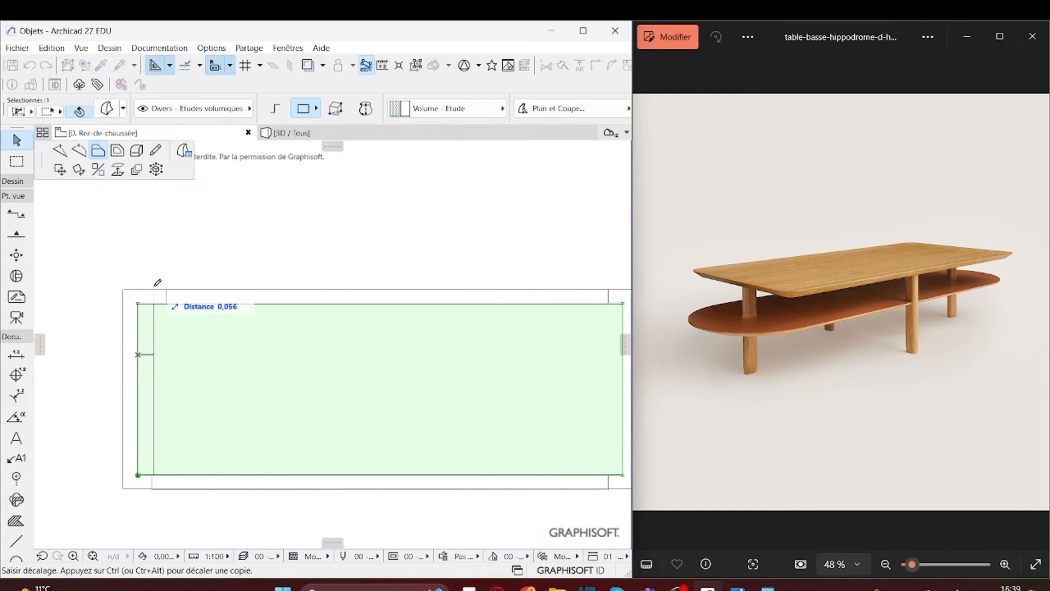
{"action": "key", "text": "Escape"}
In the 3D view, push the tabletop morph's protruding near end face in to the frame's inner corner.
{"action": "left_click", "coordinate": [282, 134]}
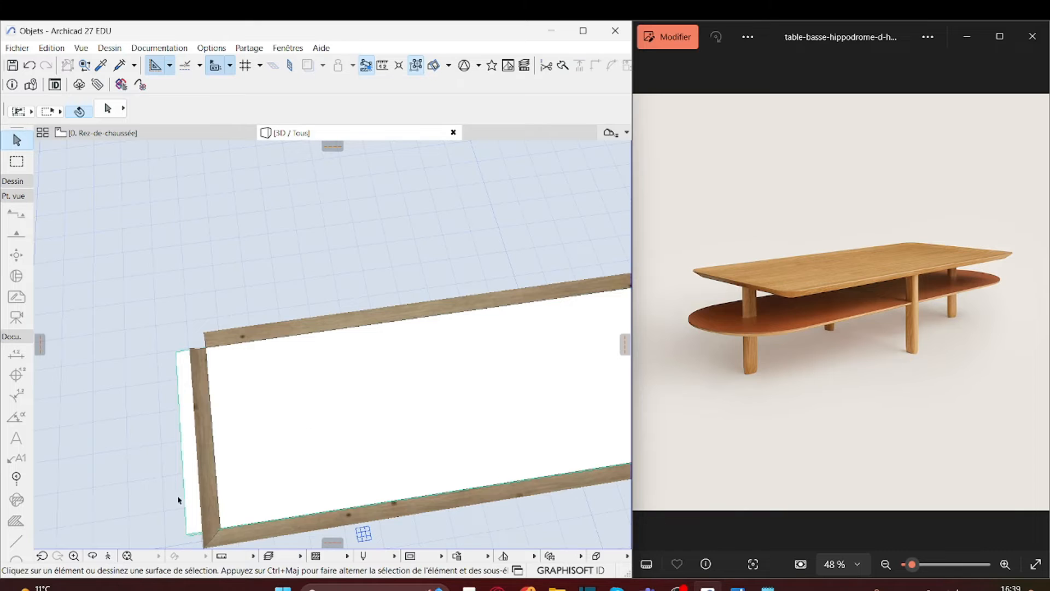
{"action": "left_click", "coordinate": [354, 432]}
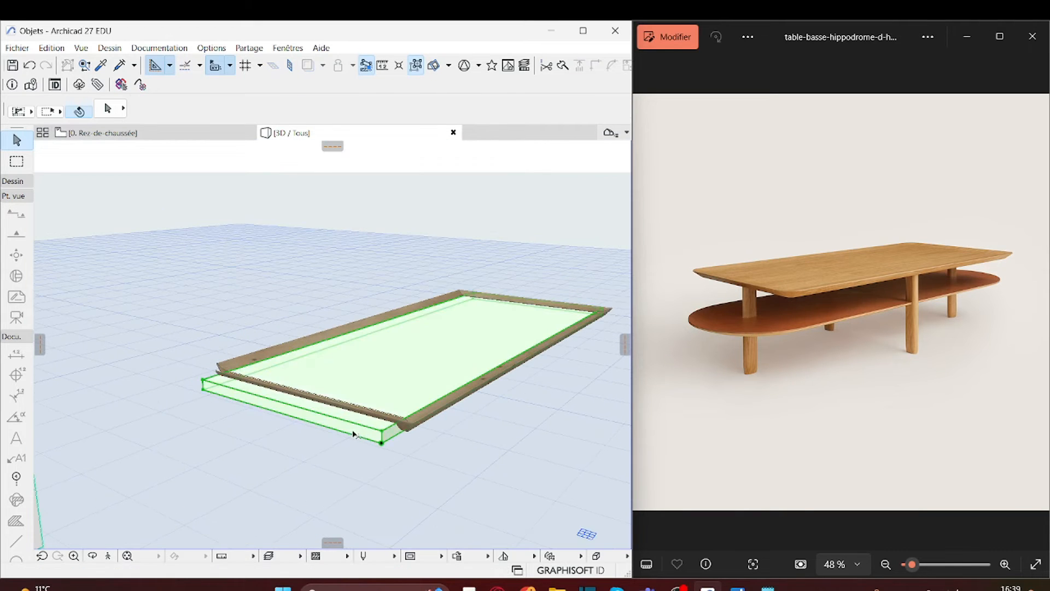
{"action": "left_click", "coordinate": [363, 435]}
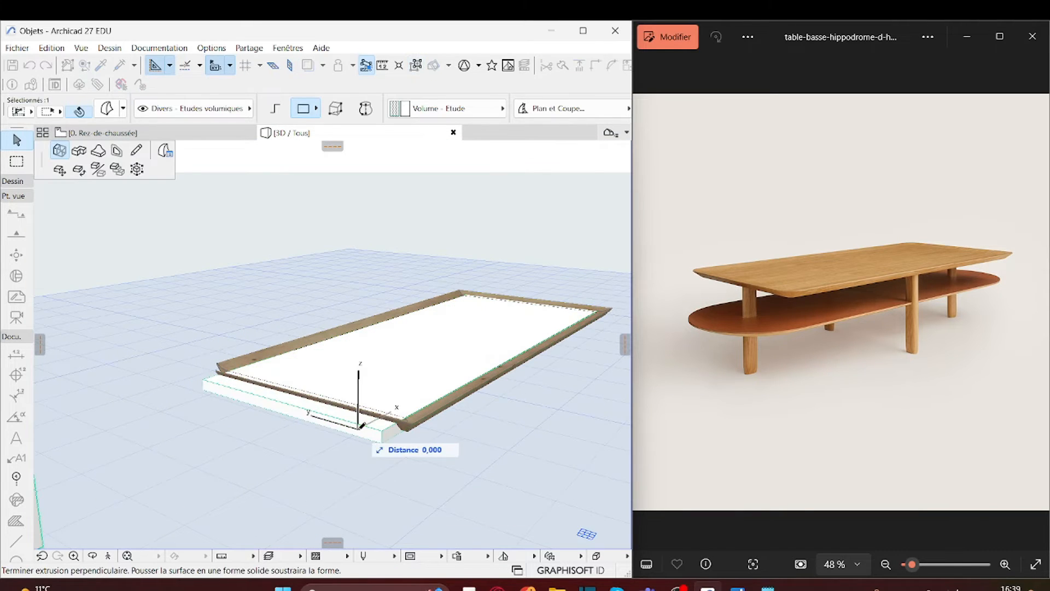
{"action": "left_click", "coordinate": [409, 416]}
{"action": "middle_click_drag", "start_coordinate": [409, 416], "coordinate": [285, 493], "text": "shift"}
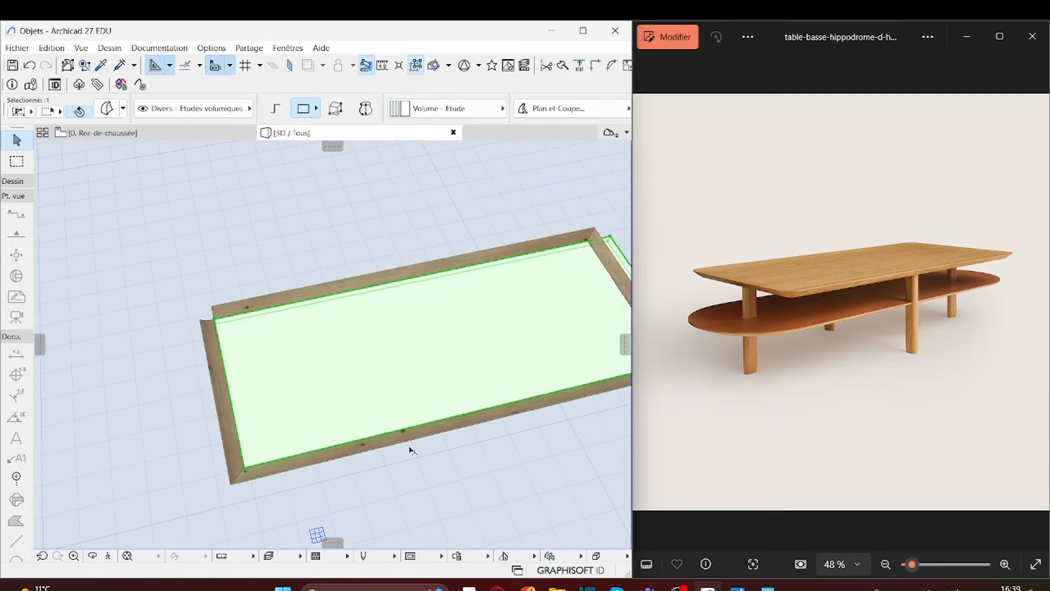
{"action": "left_click", "coordinate": [410, 449]}
Push the tabletop morph's opposite end face in to the frame's inner corner and deselect the morph.
{"action": "middle_click_drag", "start_coordinate": [561, 242], "coordinate": [251, 383]}
{"action": "middle_click_drag", "start_coordinate": [387, 491], "coordinate": [449, 142], "text": "shift"}
{"action": "middle_click_drag", "start_coordinate": [61, 459], "coordinate": [215, 448]}
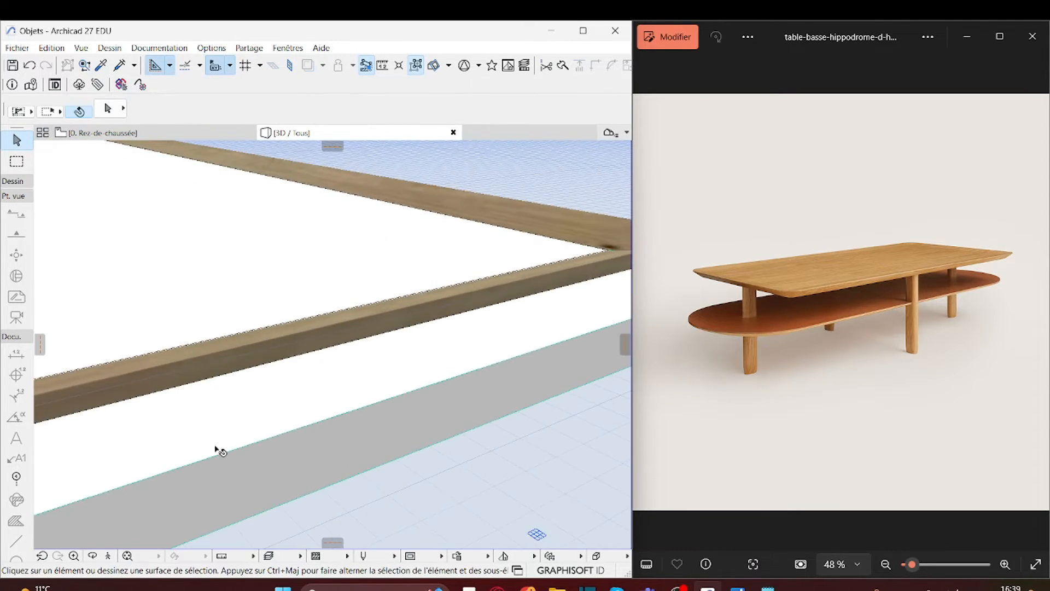
{"action": "left_click", "coordinate": [270, 468]}
{"action": "left_click", "coordinate": [275, 469]}
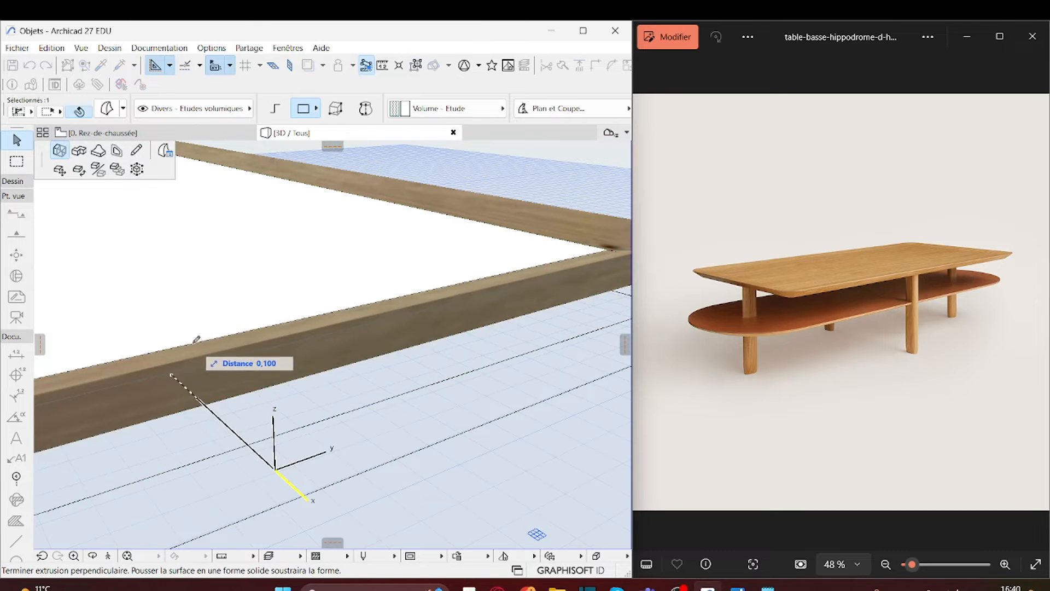
{"action": "left_click", "coordinate": [610, 247]}
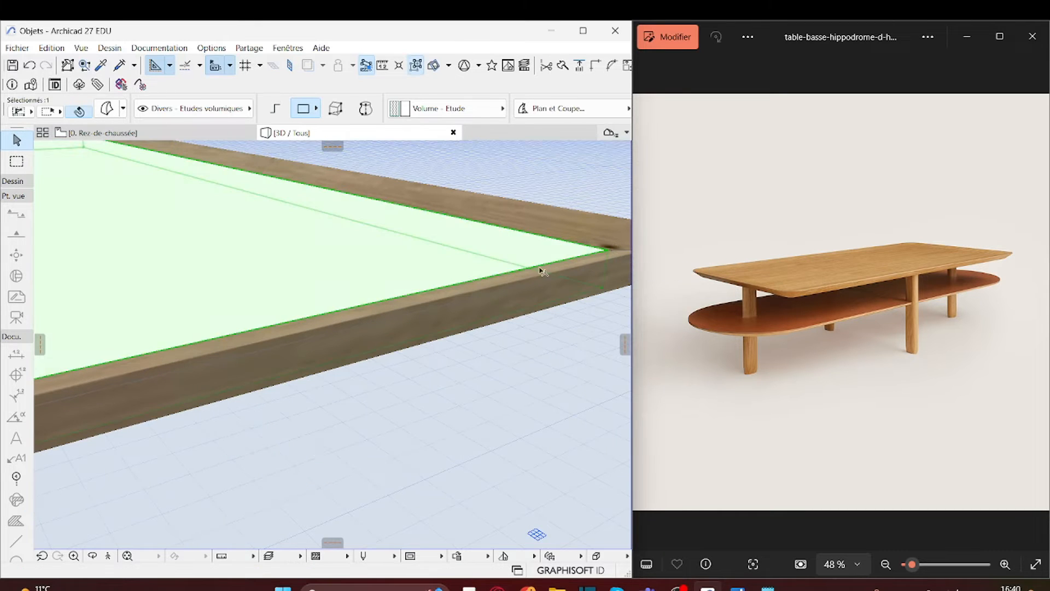
{"action": "middle_click_drag", "start_coordinate": [542, 272], "coordinate": [460, 486], "text": "shift"}
{"action": "left_click", "coordinate": [436, 441]}
{"action": "scroll", "coordinate": [436, 442], "scroll_direction": "down", "scroll_amount": 5}
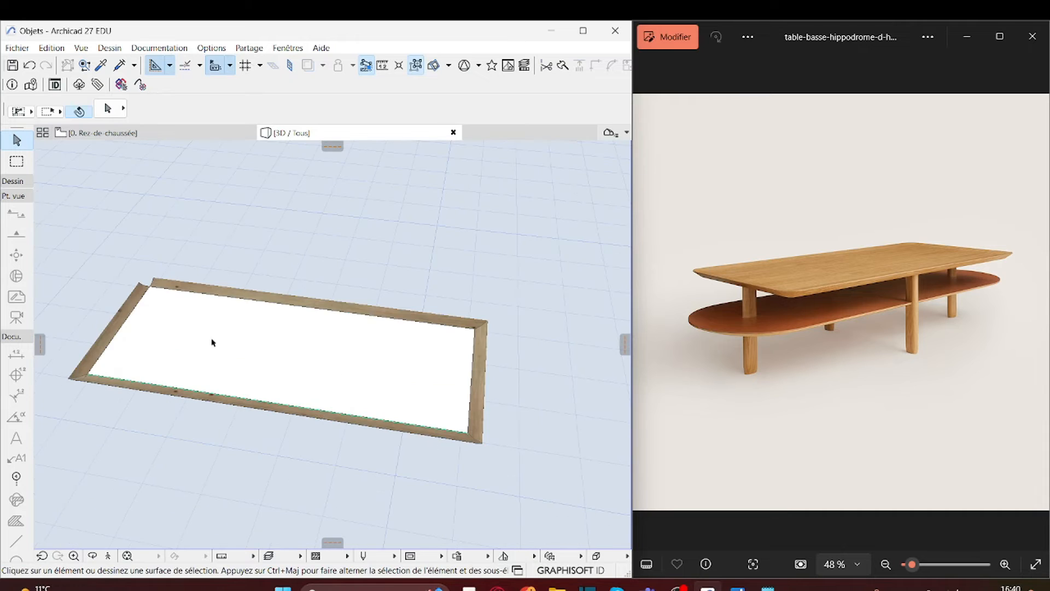
Return to the ground-floor plan and extend the left wall's upper end to the upper wall's inner edge line.
{"action": "middle_click_drag", "start_coordinate": [156, 312], "coordinate": [240, 360]}
{"action": "left_click", "coordinate": [101, 132]}
{"action": "left_click", "coordinate": [185, 307]}
{"action": "scroll", "coordinate": [178, 301], "scroll_direction": "up", "scroll_amount": 4}
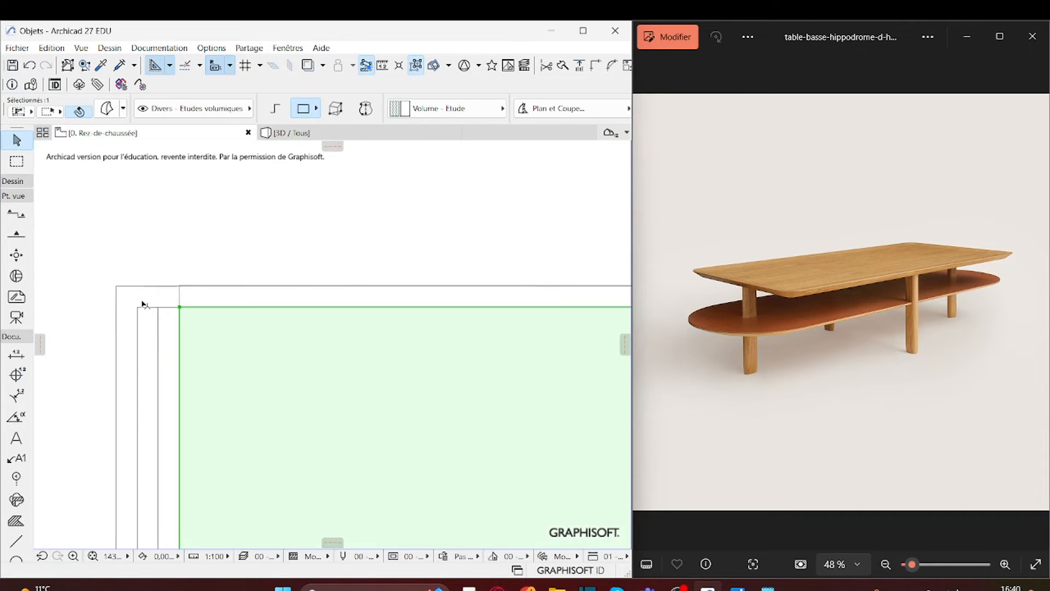
{"action": "left_click", "coordinate": [190, 344]}
{"action": "scroll", "coordinate": [209, 317], "scroll_direction": "up", "scroll_amount": 4}
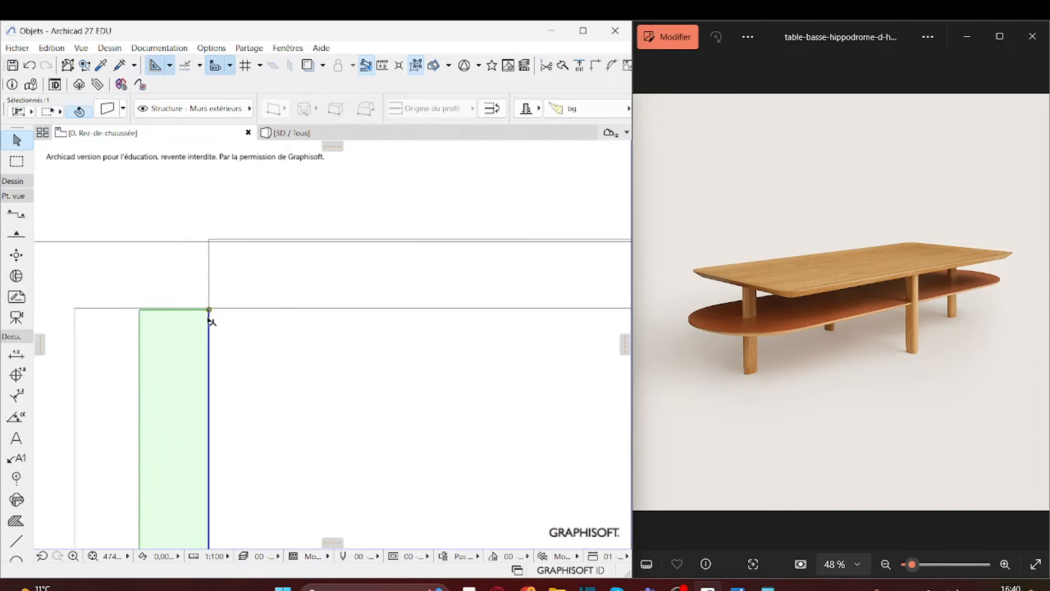
{"action": "left_click", "coordinate": [205, 299]}
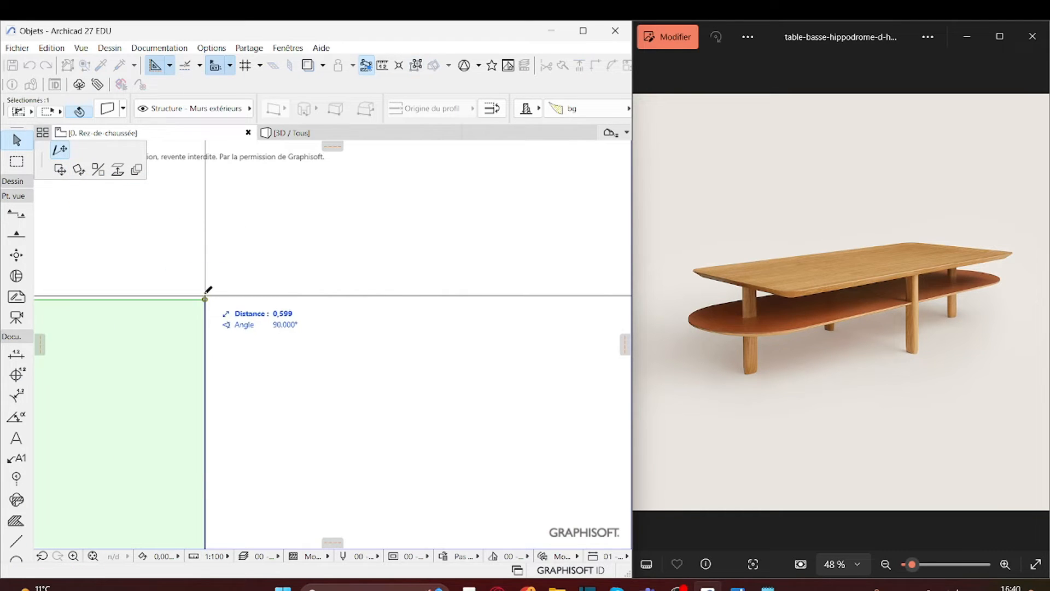
{"action": "left_click", "coordinate": [206, 296]}
{"action": "scroll", "coordinate": [216, 364], "scroll_direction": "down", "scroll_amount": 2}
{"action": "left_click", "coordinate": [210, 239]}
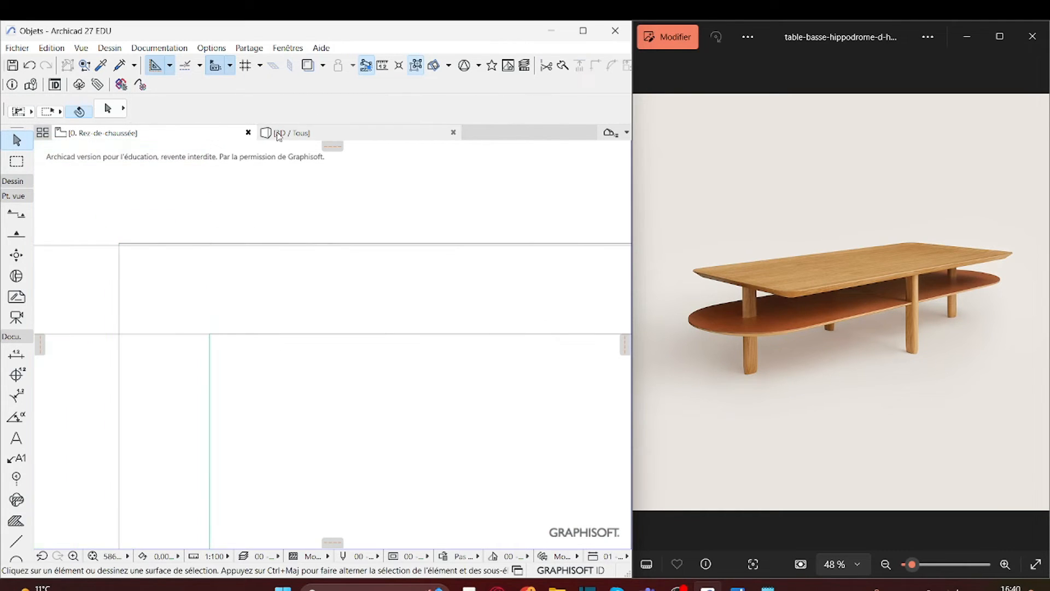
Fillet the left and upper walls at the frame's upper-left corner with a 0.001 radius.
{"action": "left_click", "coordinate": [217, 328]}
{"action": "left_click", "coordinate": [191, 379], "text": "shift"}
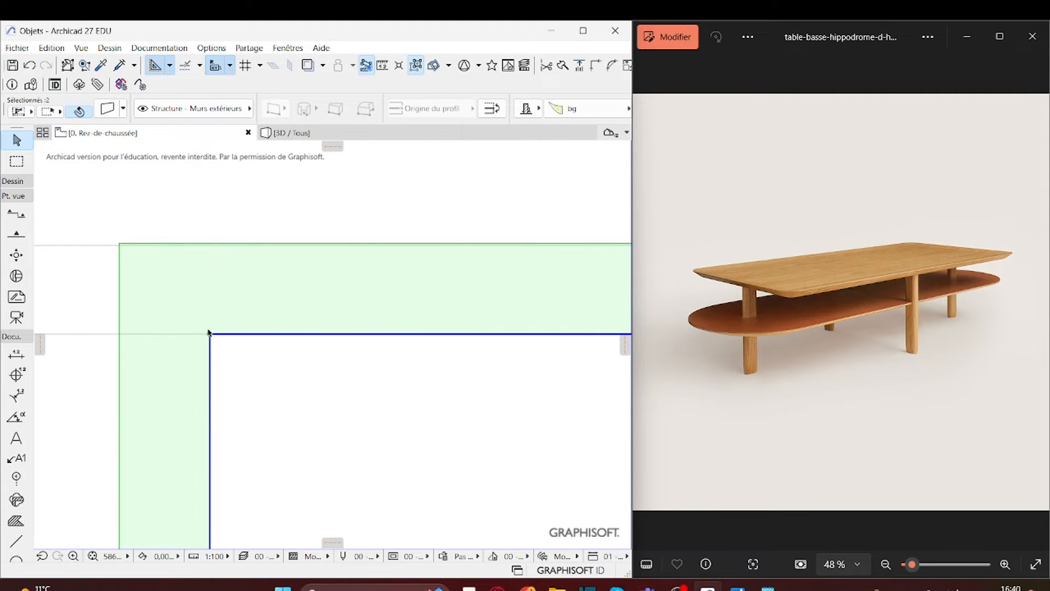
{"action": "left_click", "coordinate": [211, 334]}
{"action": "left_click", "coordinate": [79, 150]}
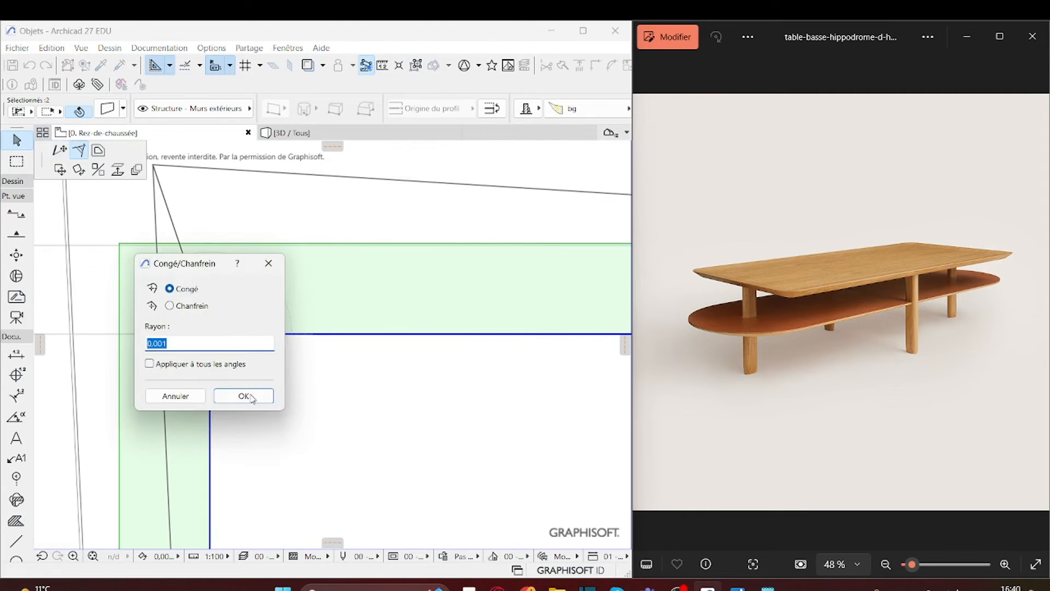
{"action": "left_click", "coordinate": [243, 396]}
{"action": "scroll", "coordinate": [197, 312], "scroll_direction": "down", "scroll_amount": 10}
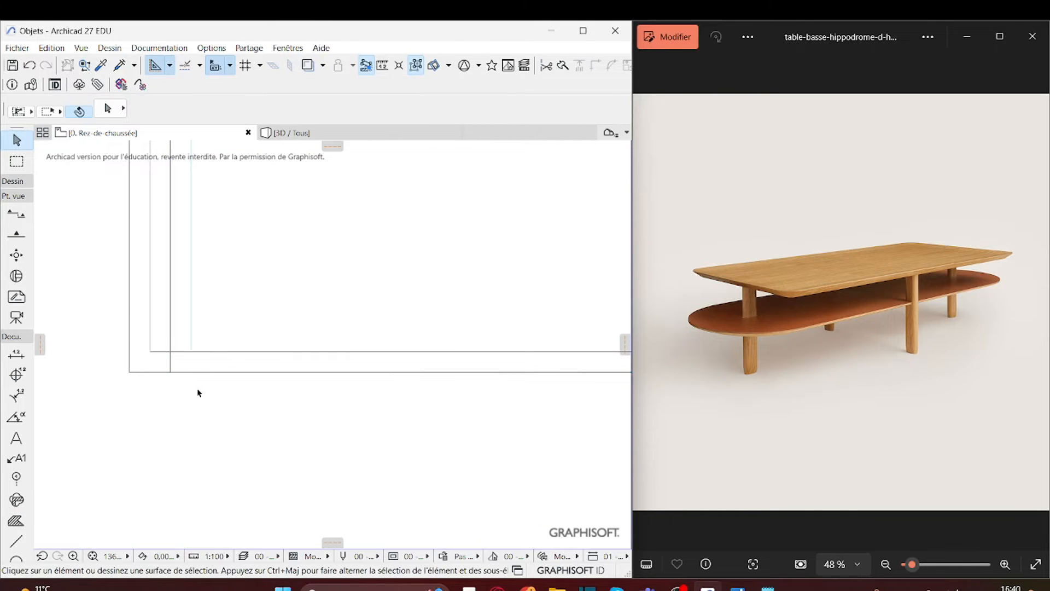
Select the left and lower walls at the frame's lower-left corner and join them there.
{"action": "left_click", "coordinate": [205, 357]}
{"action": "left_click", "coordinate": [191, 354], "text": "shift"}
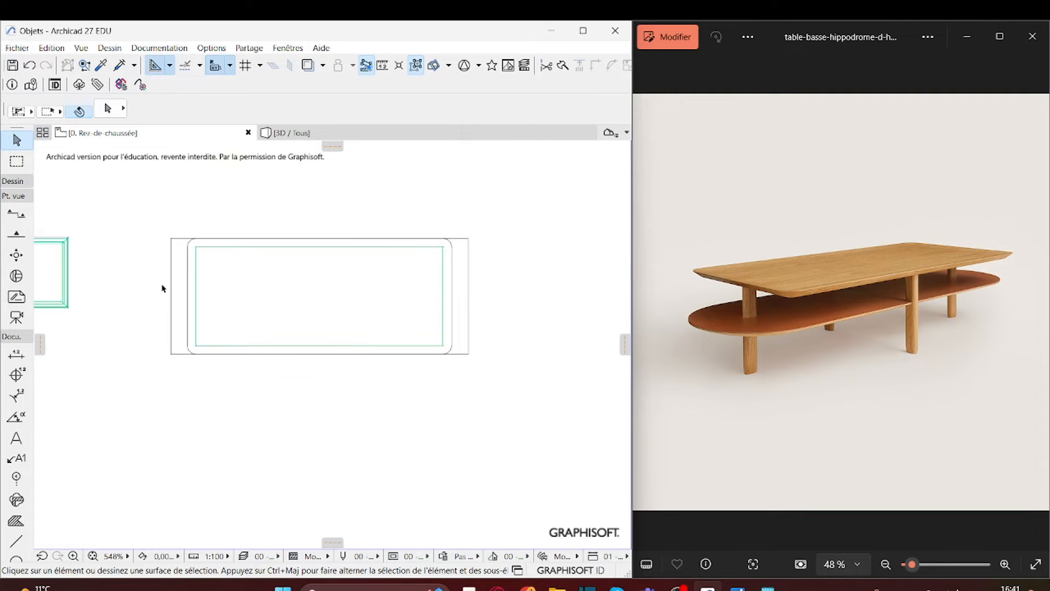
{"action": "scroll", "coordinate": [163, 298], "scroll_direction": "up", "scroll_amount": 3}
{"action": "scroll", "coordinate": [162, 298], "scroll_direction": "down", "scroll_amount": 3}
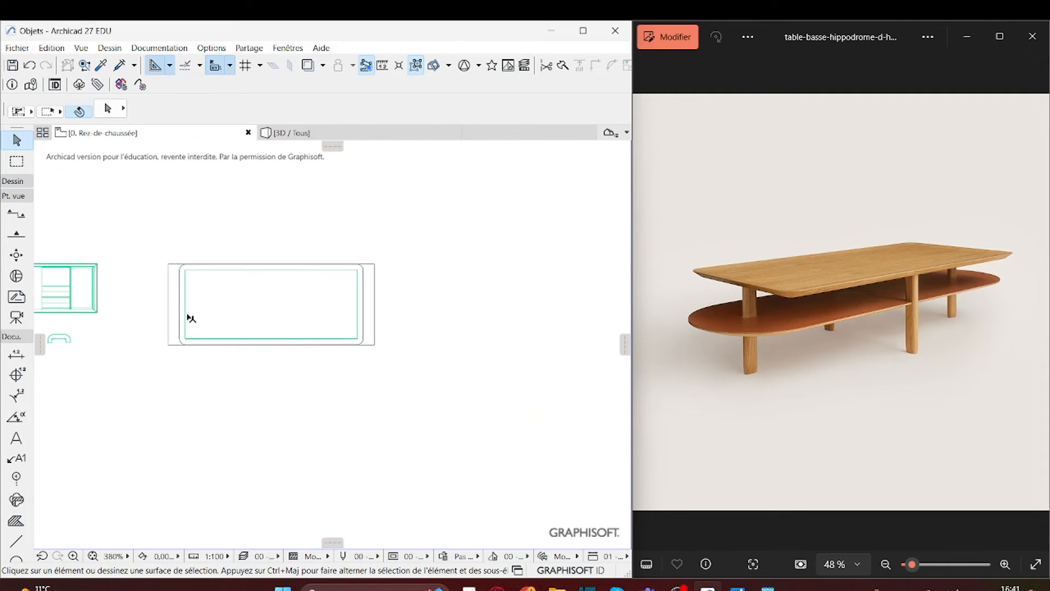
Draw a rectangular morph in plan over the tabletop's full outer outline, corner to opposite corner, and select it.
{"action": "scroll", "coordinate": [169, 305], "scroll_direction": "up", "scroll_amount": 4}
{"action": "middle_click_drag", "start_coordinate": [173, 309], "coordinate": [125, 372]}
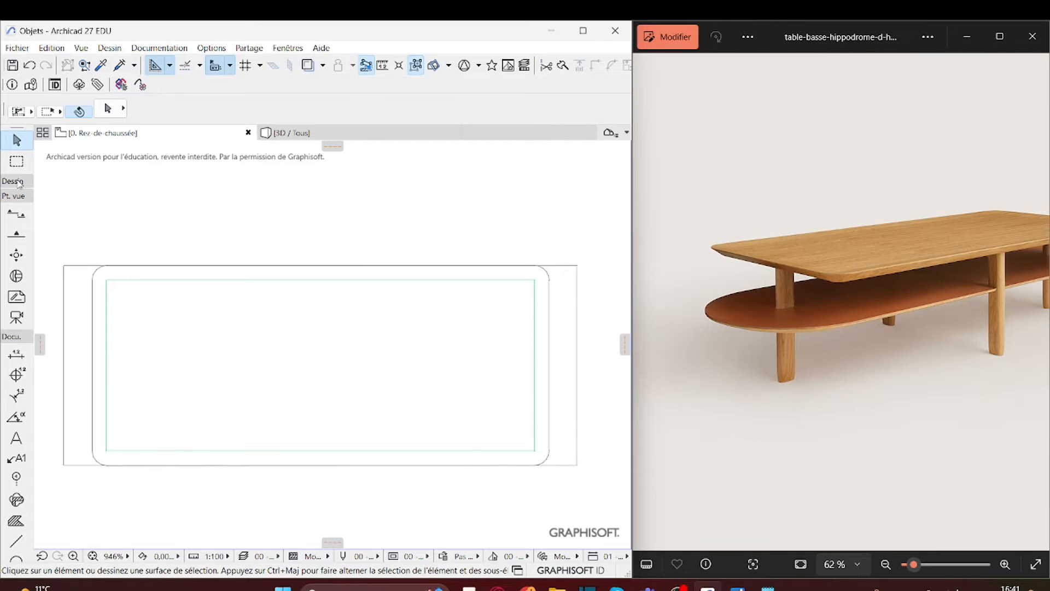
{"action": "left_click", "coordinate": [17, 181]}
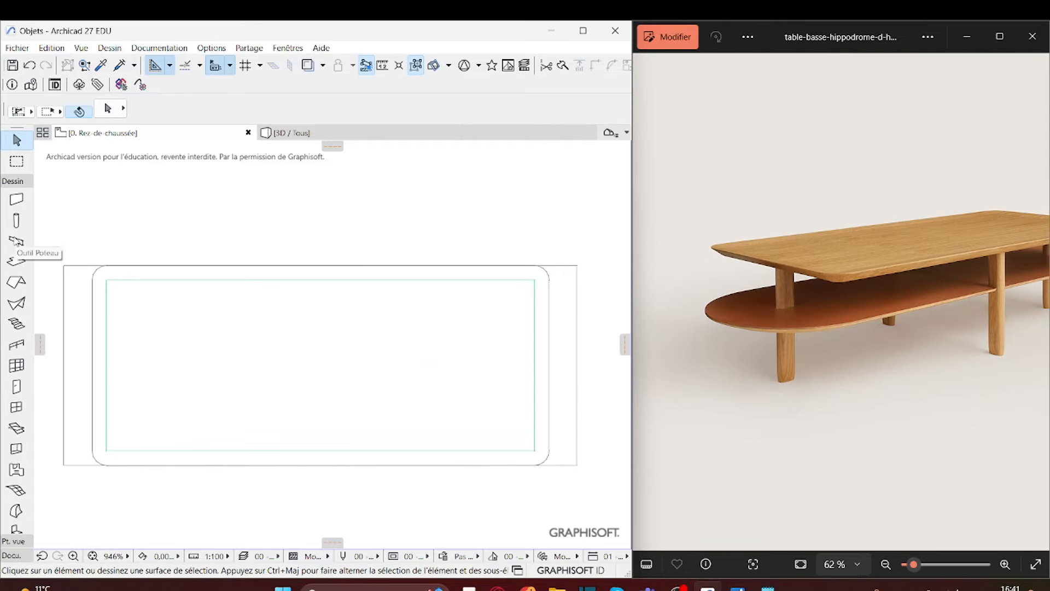
{"action": "left_click", "coordinate": [16, 510]}
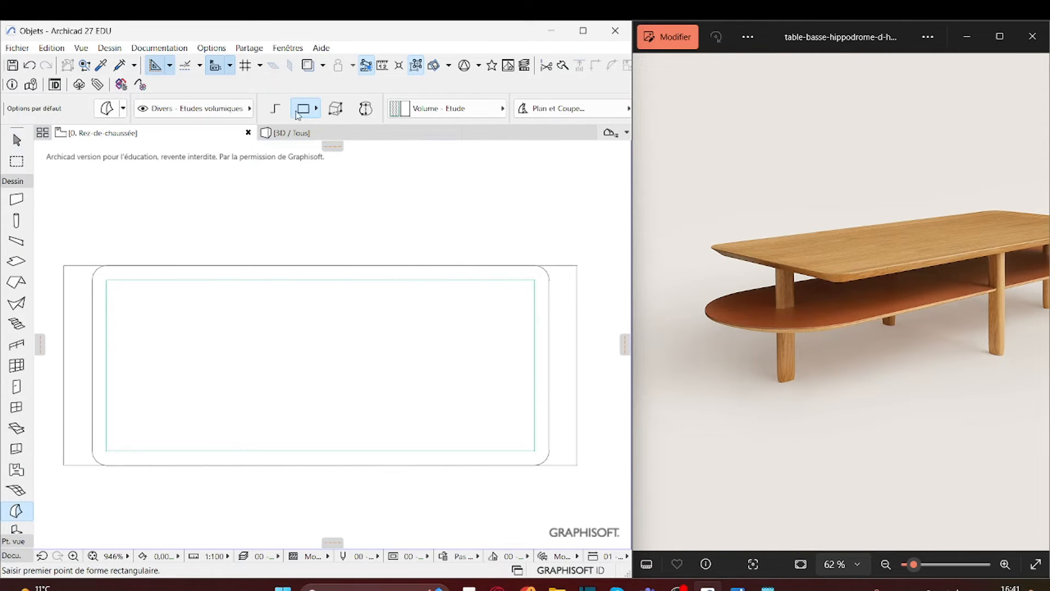
{"action": "mouse_move", "coordinate": [317, 129]}
{"action": "left_click", "coordinate": [65, 264]}
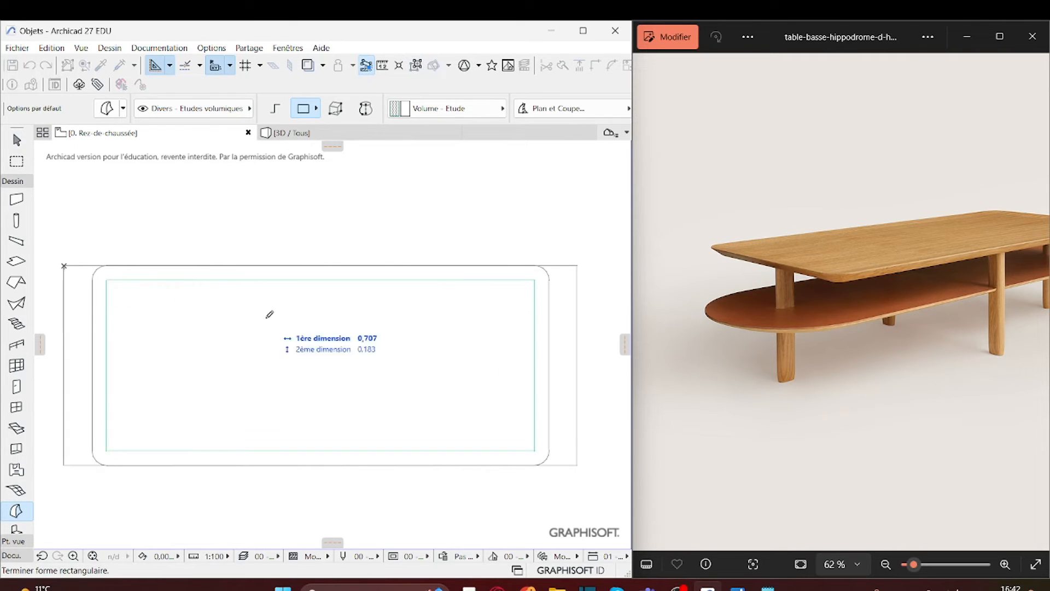
{"action": "left_click", "coordinate": [578, 465]}
{"action": "key", "text": "w"}
{"action": "left_click", "coordinate": [568, 441]}
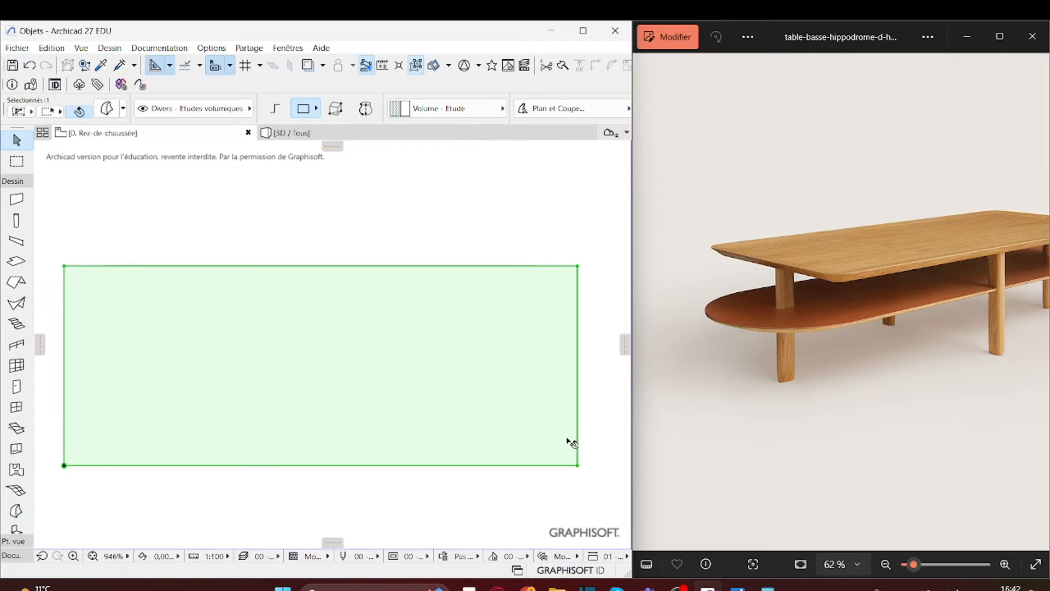
Offset all edges of the rectangular morph inward by a narrow margin from the tabletop's outer outline.
{"action": "left_click", "coordinate": [565, 466]}
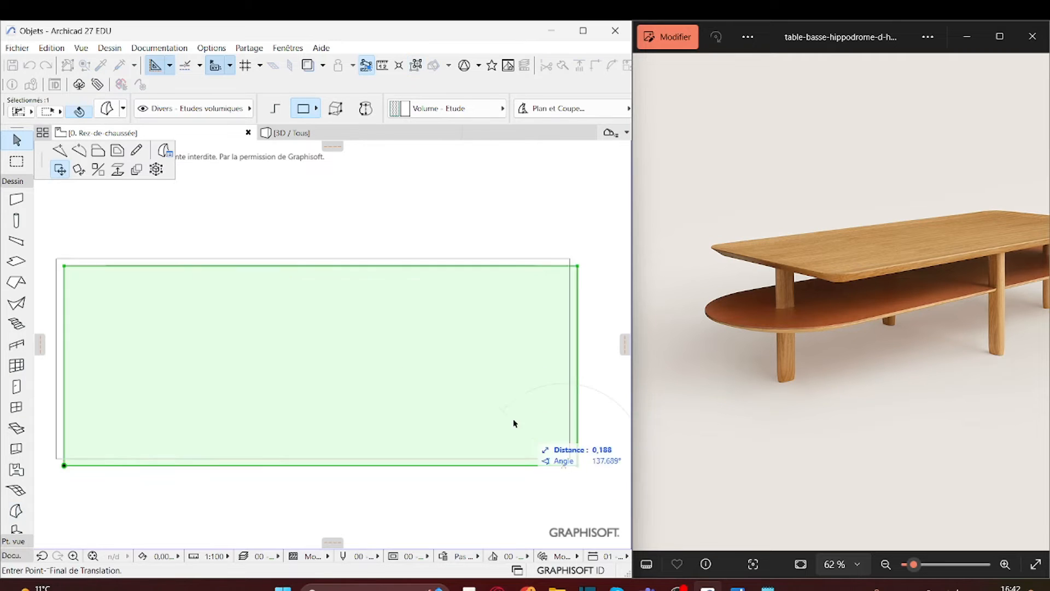
{"action": "left_click", "coordinate": [118, 152]}
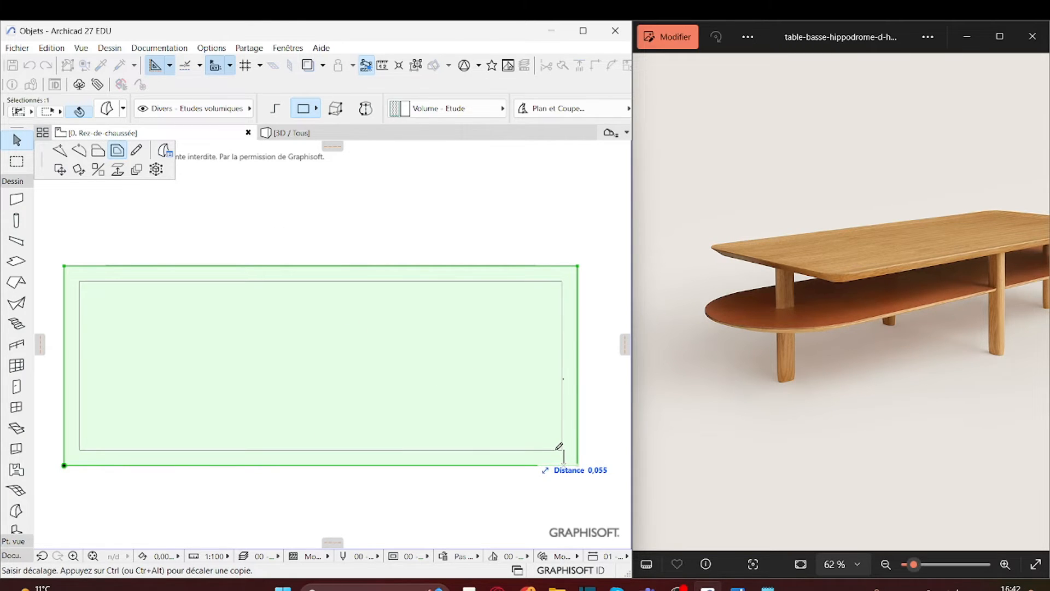
{"action": "left_click", "coordinate": [565, 458]}
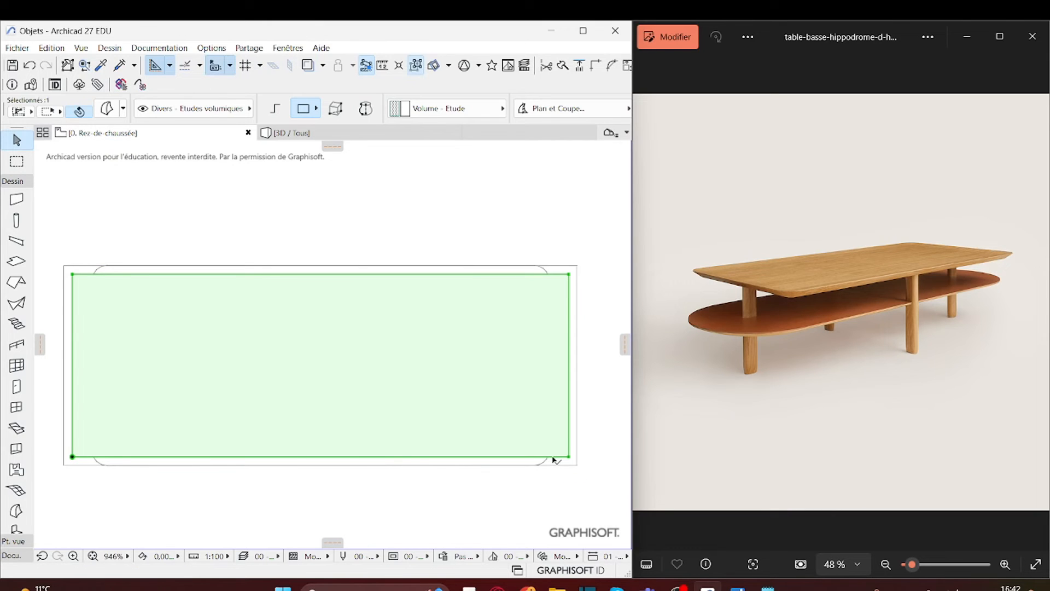
Offset the morph's left and right edges inward to line up with the ends of the tabletop's inner panel.
{"action": "left_click", "coordinate": [73, 354]}
{"action": "left_click", "coordinate": [97, 150]}
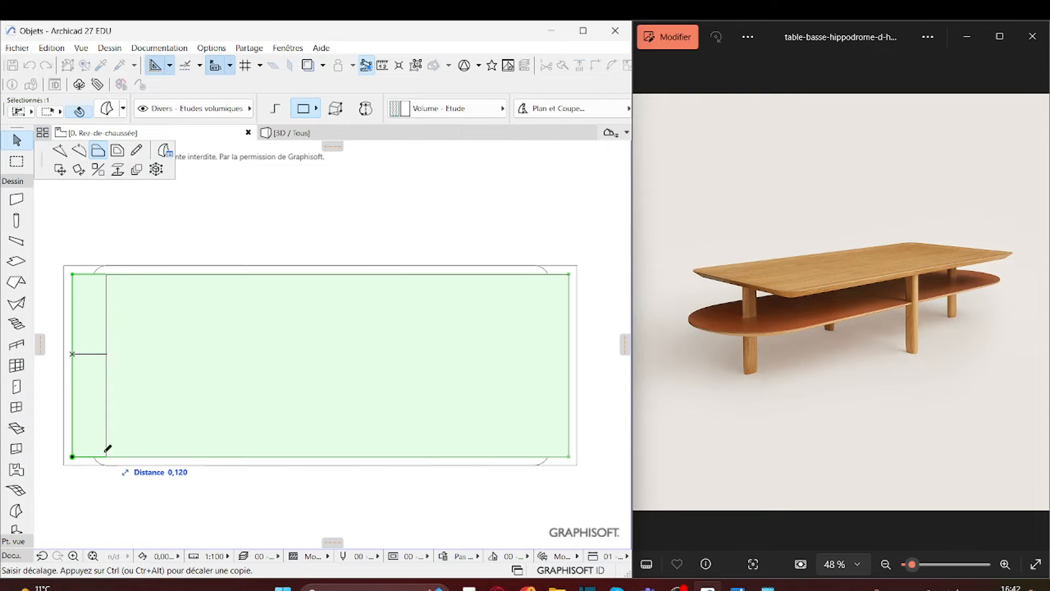
{"action": "left_click", "coordinate": [107, 454]}
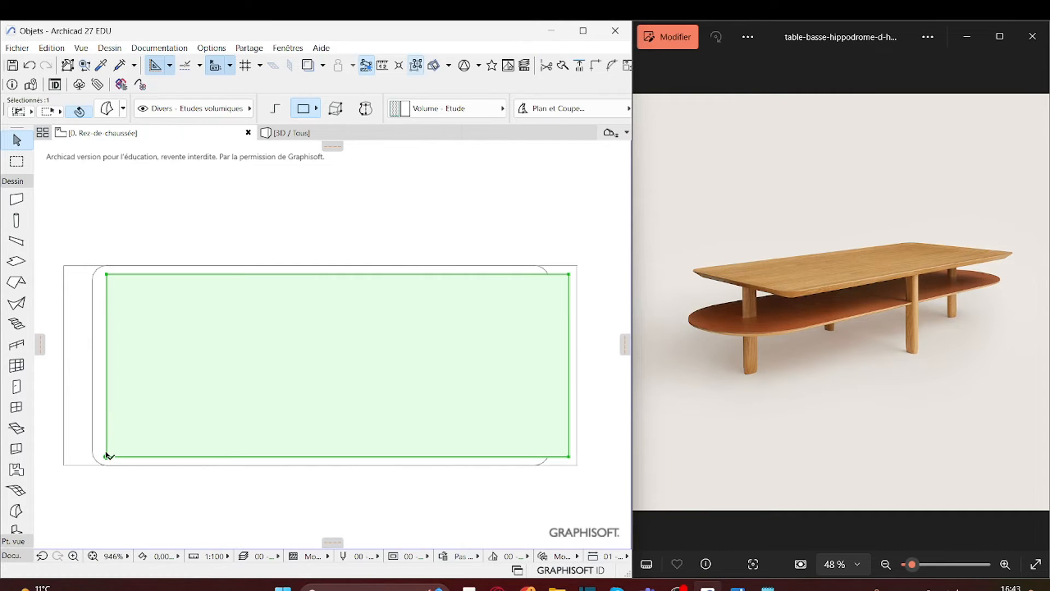
{"action": "left_click", "coordinate": [571, 388]}
{"action": "left_click", "coordinate": [470, 454]}
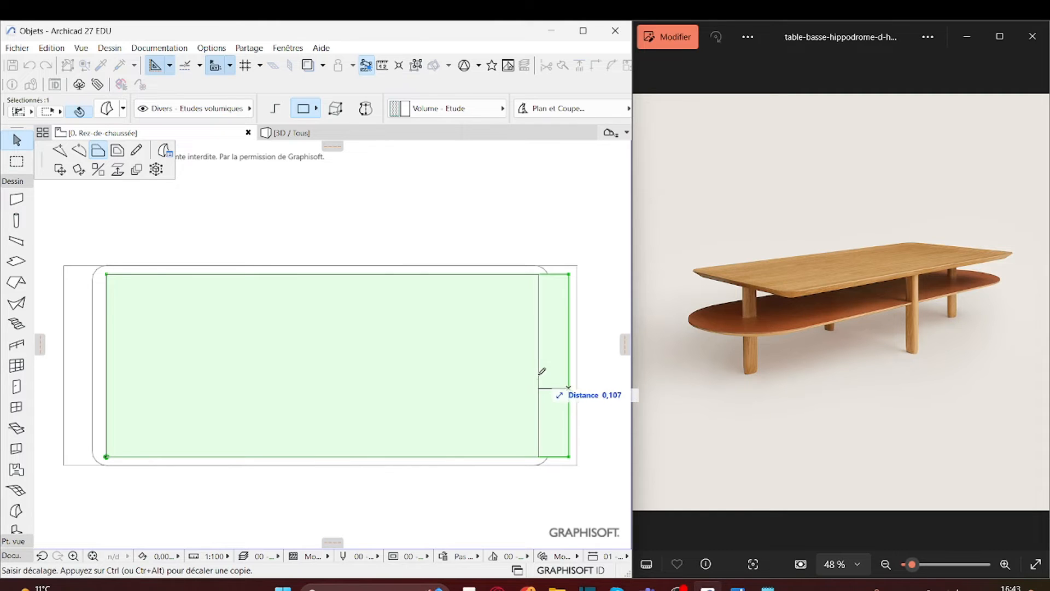
{"action": "left_click", "coordinate": [537, 446]}
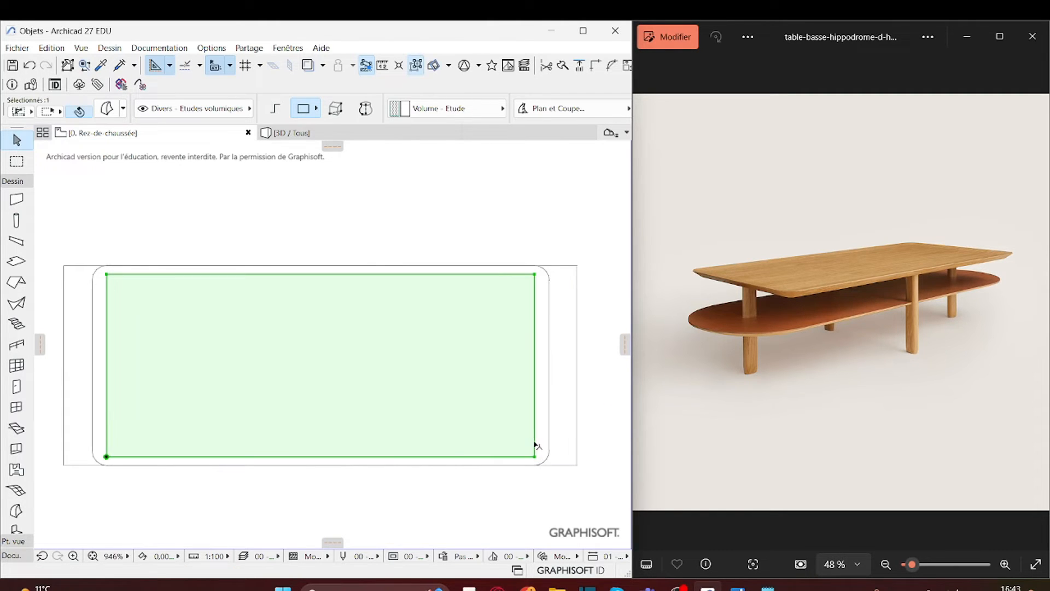
{"action": "left_click", "coordinate": [108, 368]}
{"action": "left_click", "coordinate": [78, 150]}
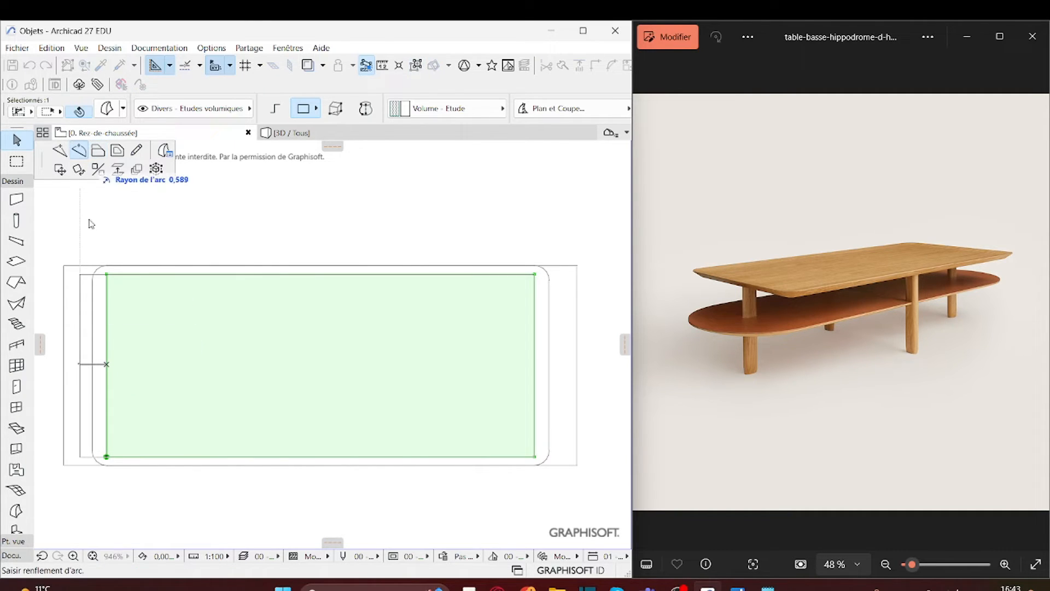
{"action": "key", "text": "Escape"}
Offset the morph's left edge inward by 0.1 and its right edge inward by a matching amount.
{"action": "left_click", "coordinate": [108, 368]}
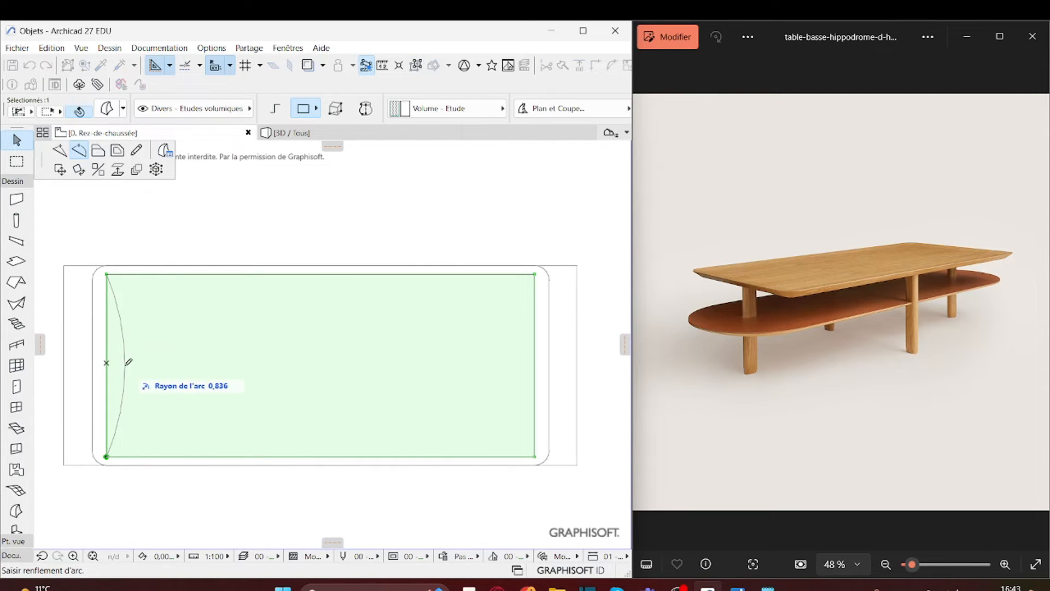
{"action": "left_click", "coordinate": [64, 157]}
{"action": "left_click", "coordinate": [98, 150]}
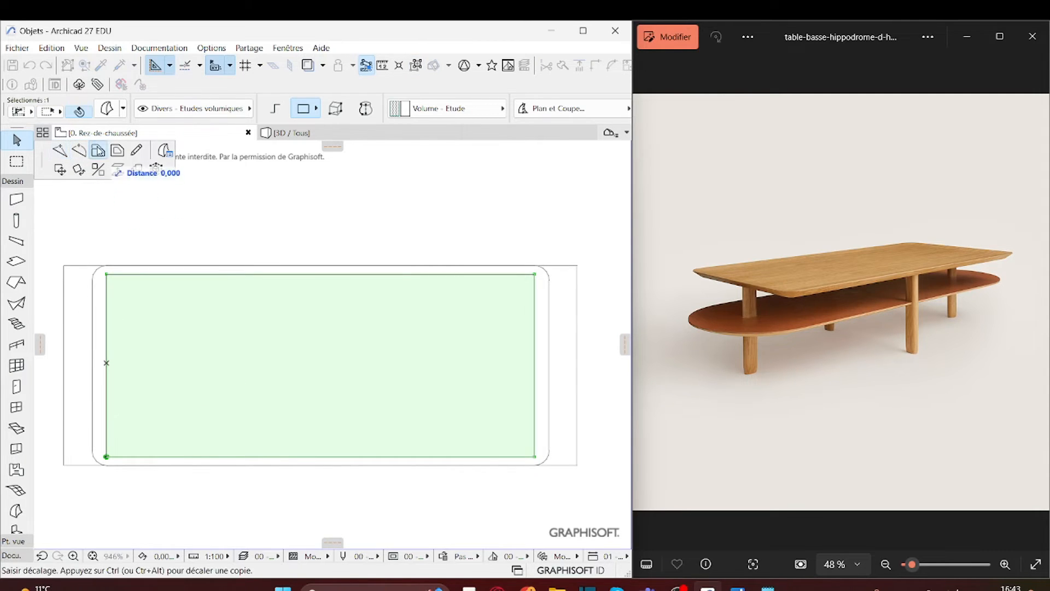
{"action": "type", "text": "0"}
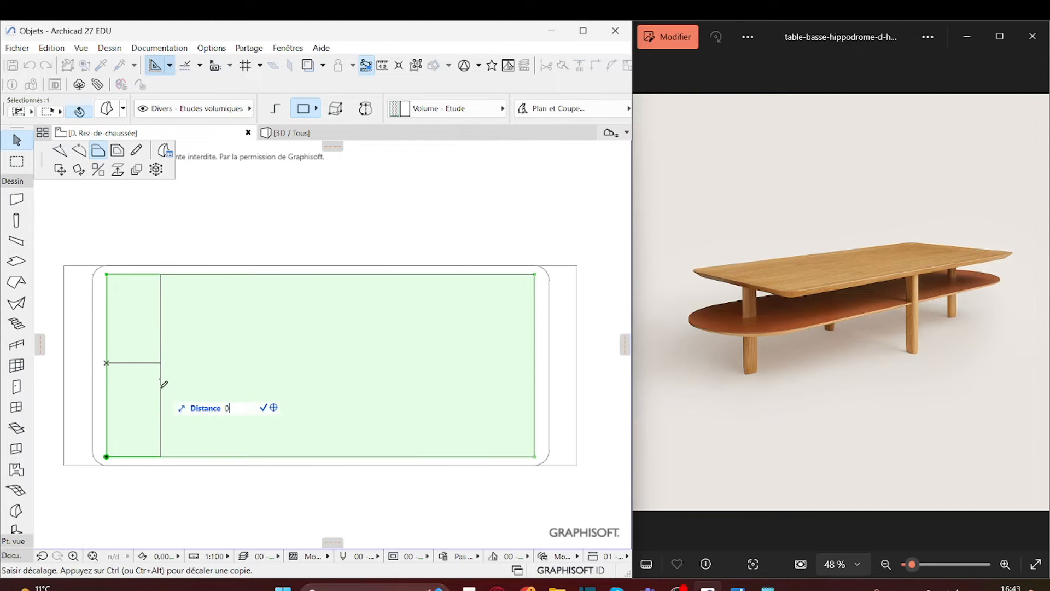
{"action": "type", "text": ",1"}
{"action": "key", "text": "Return"}
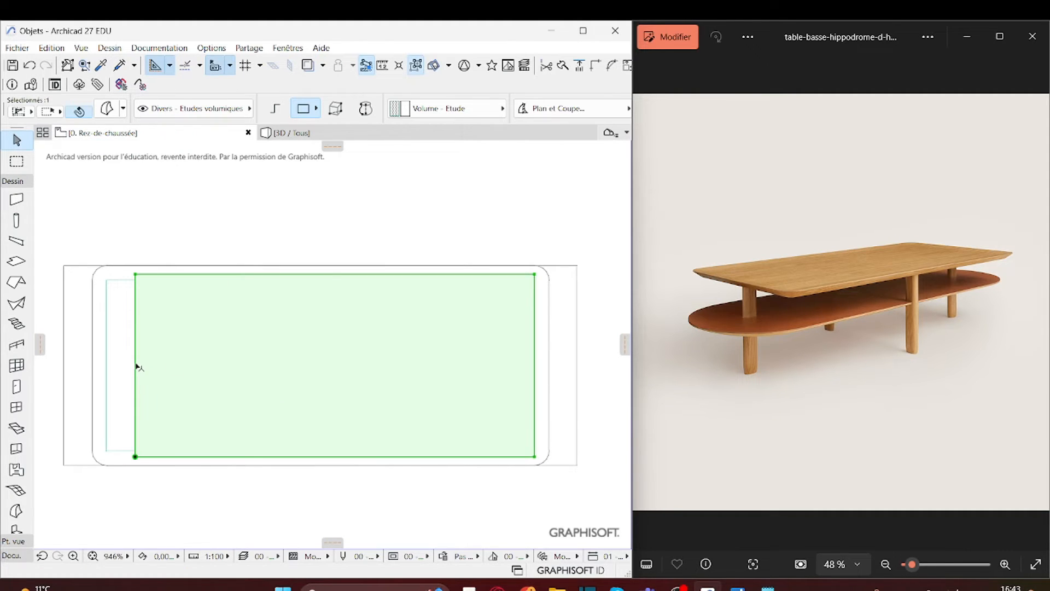
{"action": "left_click", "coordinate": [534, 389]}
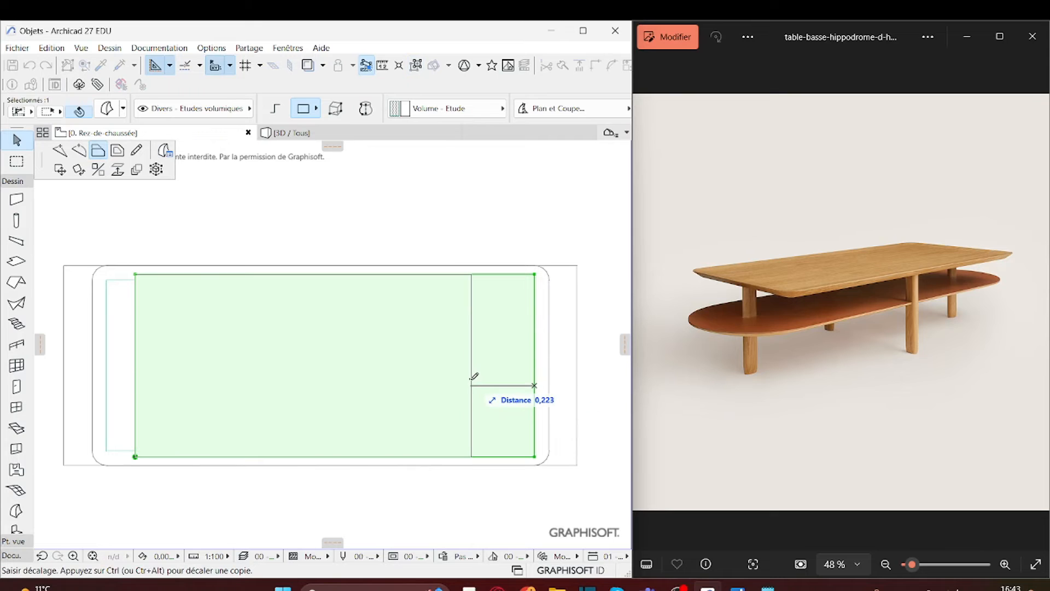
{"action": "left_click", "coordinate": [509, 384]}
Curve the morph's right and left edges outward into arcs that reach the tabletop's outer ends.
{"action": "left_click", "coordinate": [507, 386]}
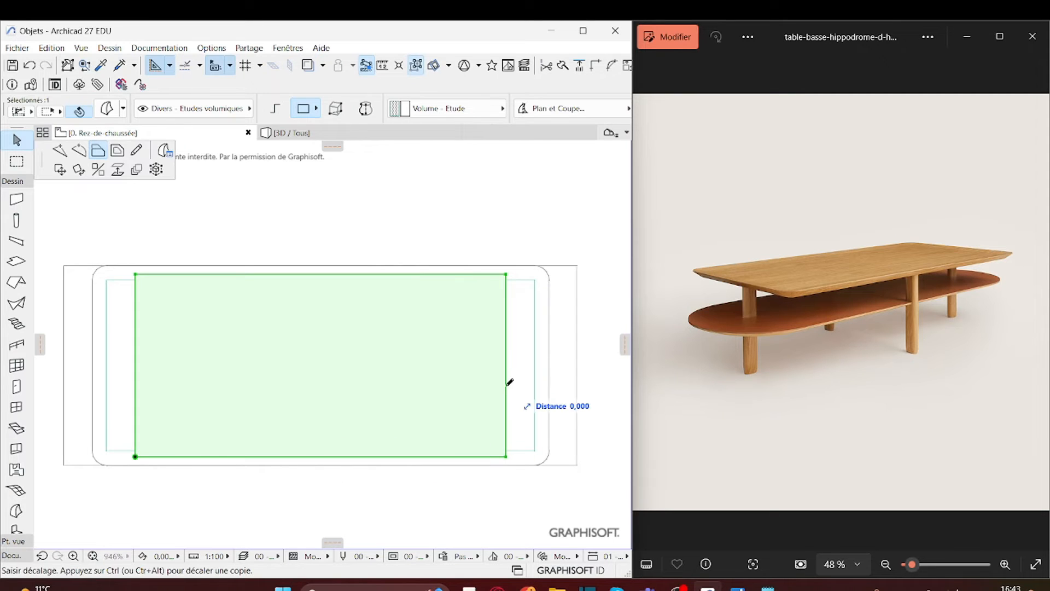
{"action": "left_click", "coordinate": [79, 156]}
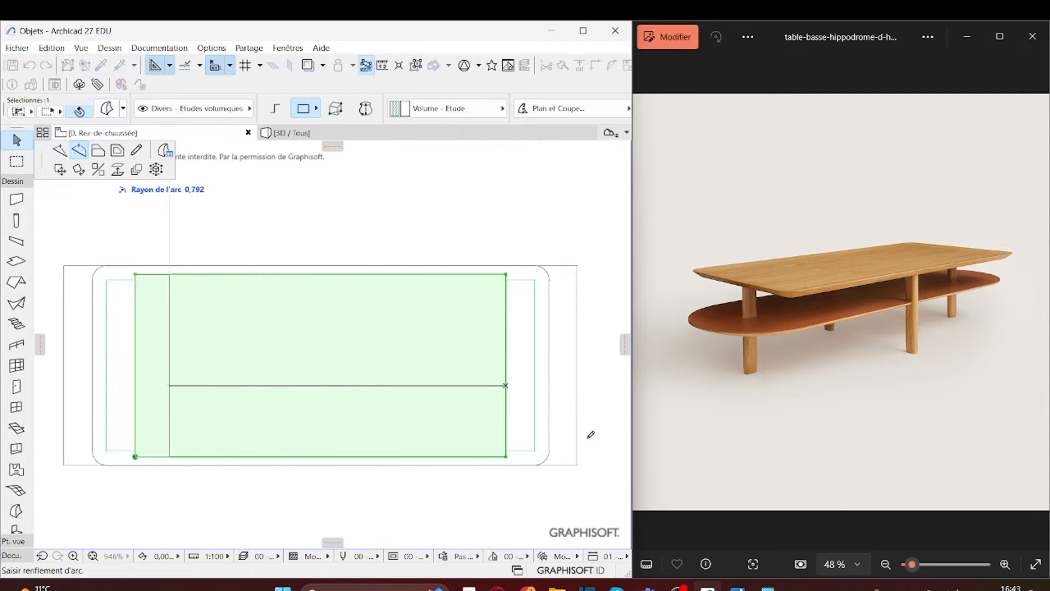
{"action": "left_click", "coordinate": [580, 362]}
{"action": "left_click", "coordinate": [137, 357]}
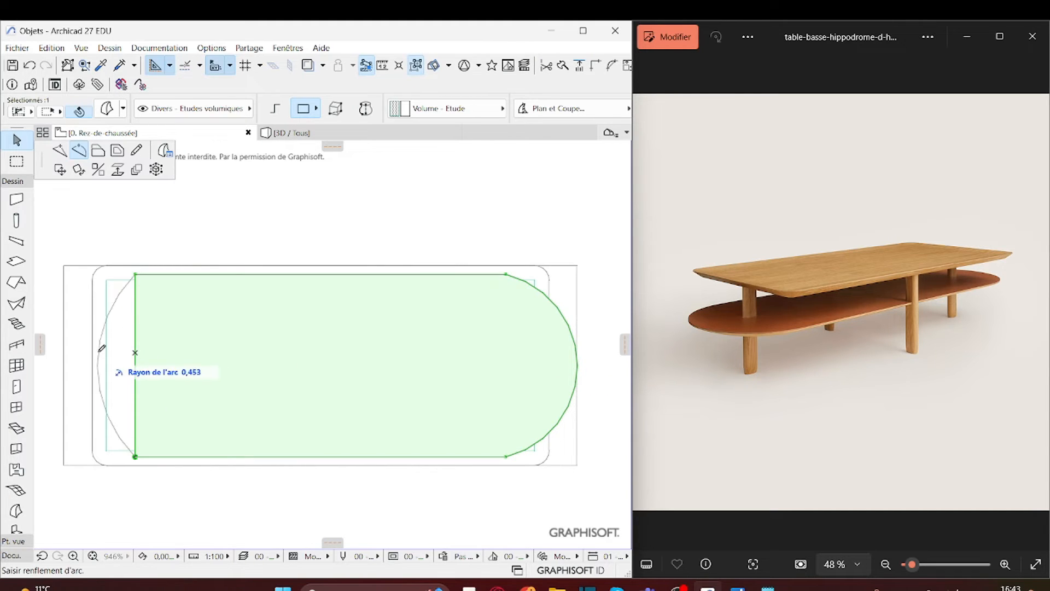
{"action": "left_click", "coordinate": [64, 364]}
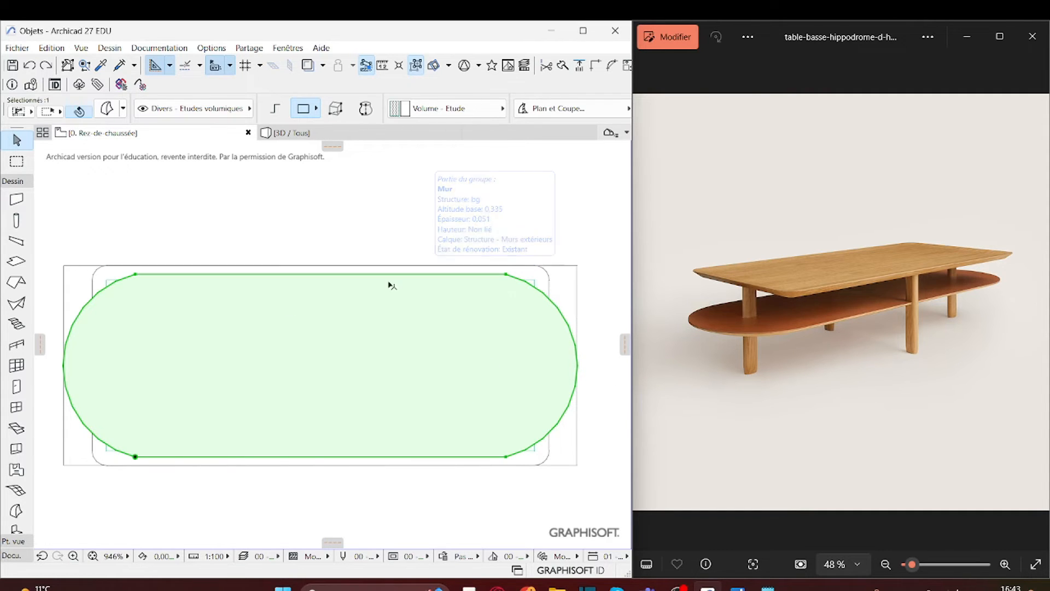
Check the shelf edge in the reference photos and, in the 3D view, extrude the rounded shelf morph by 0.002.
{"action": "scroll", "coordinate": [802, 348], "scroll_direction": "up", "scroll_amount": 5}
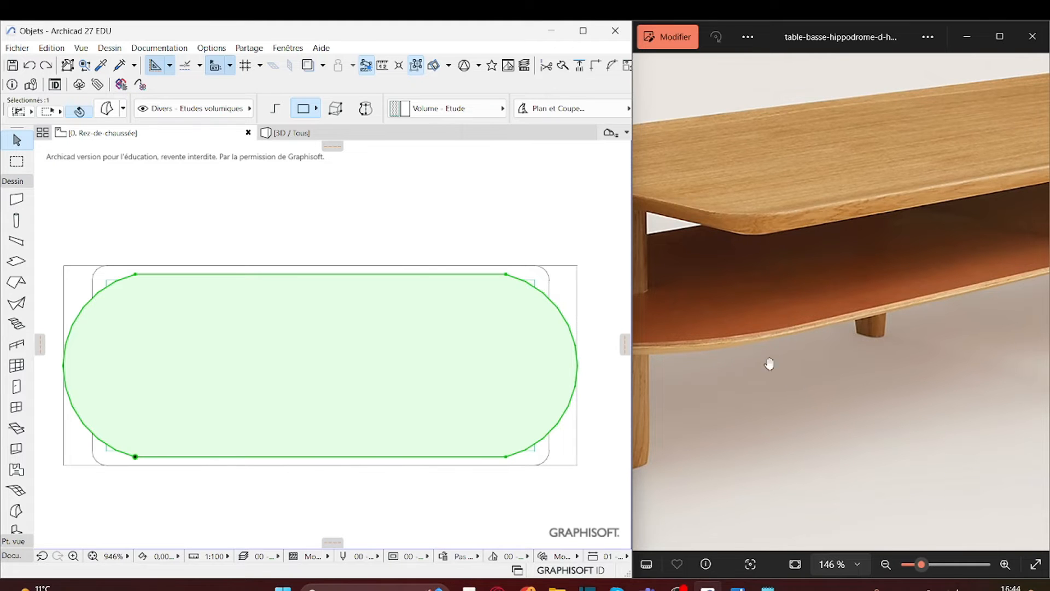
{"action": "left_click", "coordinate": [1035, 307]}
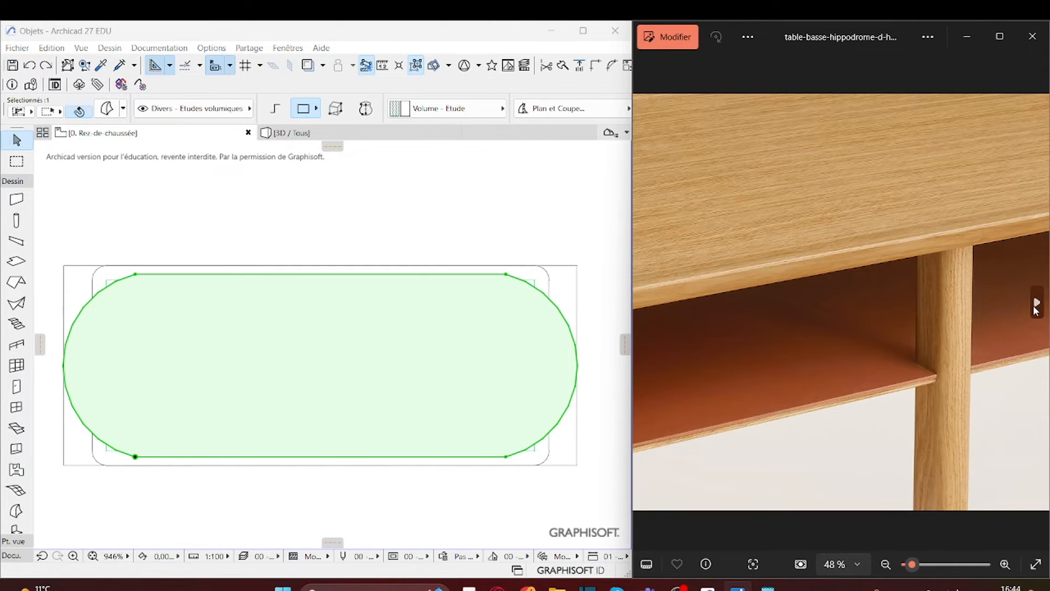
{"action": "scroll", "coordinate": [916, 409], "scroll_direction": "up", "scroll_amount": 5}
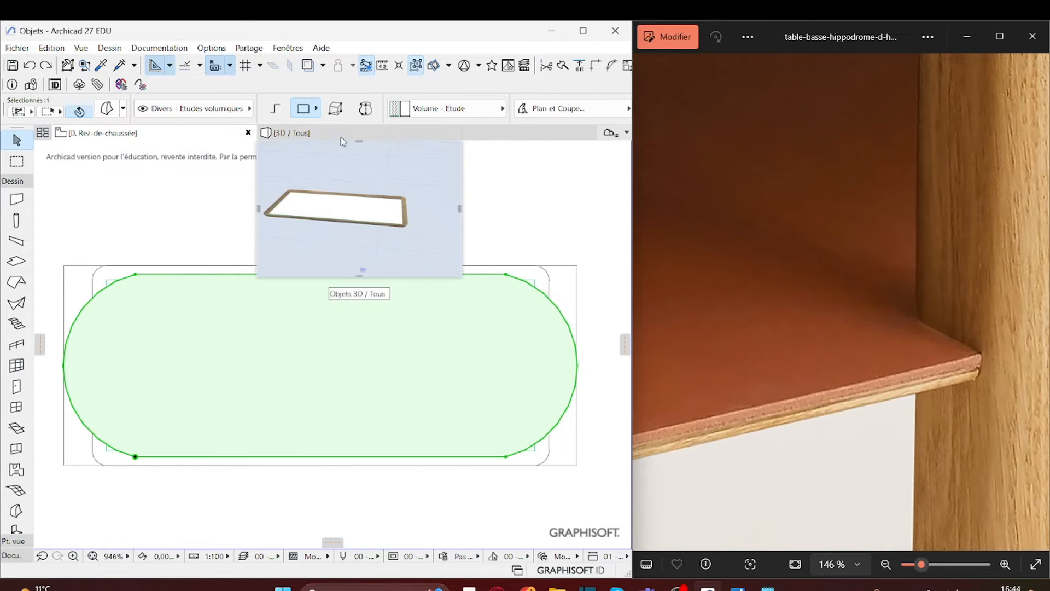
{"action": "left_click", "coordinate": [316, 129]}
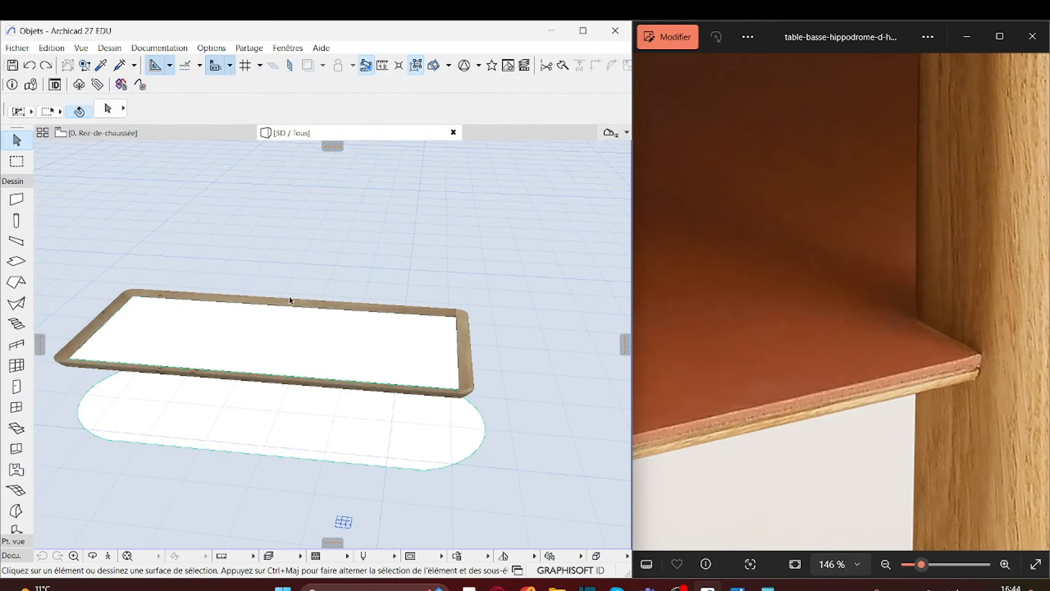
{"action": "scroll", "coordinate": [295, 439], "scroll_direction": "up", "scroll_amount": 3}
{"action": "left_click", "coordinate": [342, 444]}
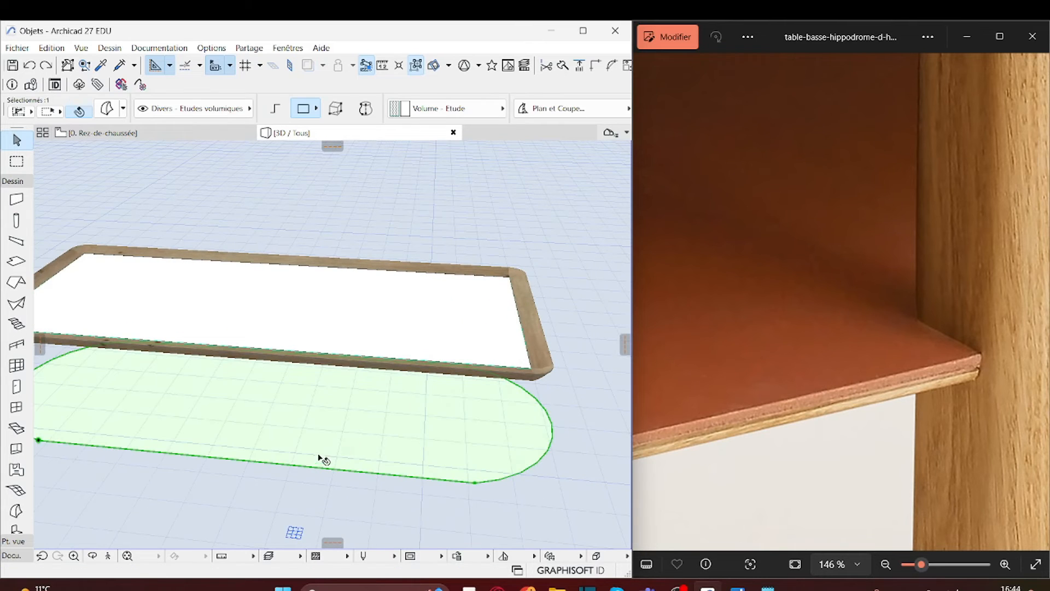
{"action": "middle_click_drag", "start_coordinate": [321, 460], "coordinate": [339, 415], "text": "shift"}
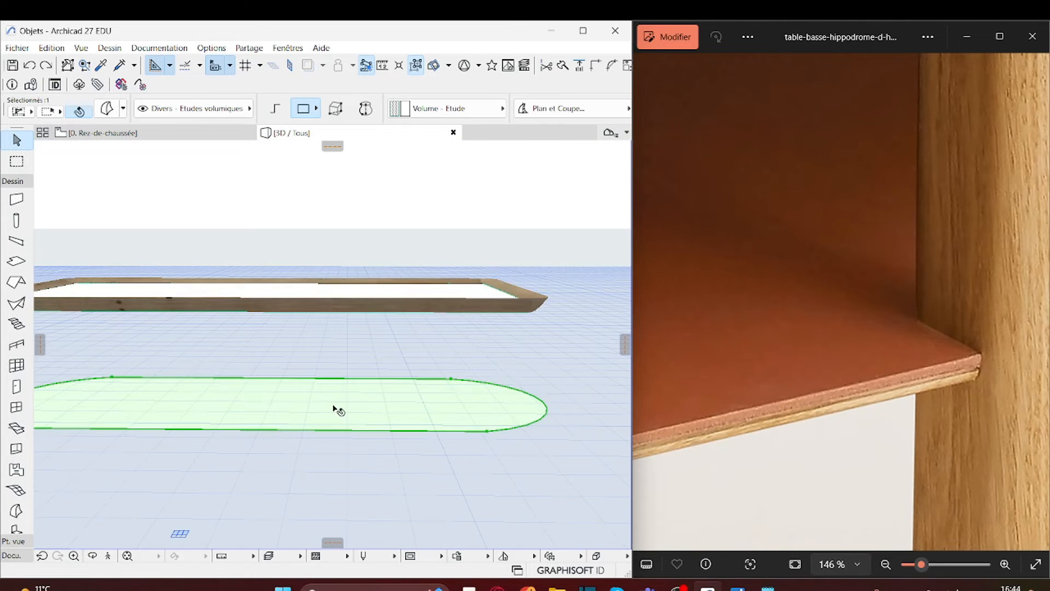
{"action": "left_click", "coordinate": [336, 411]}
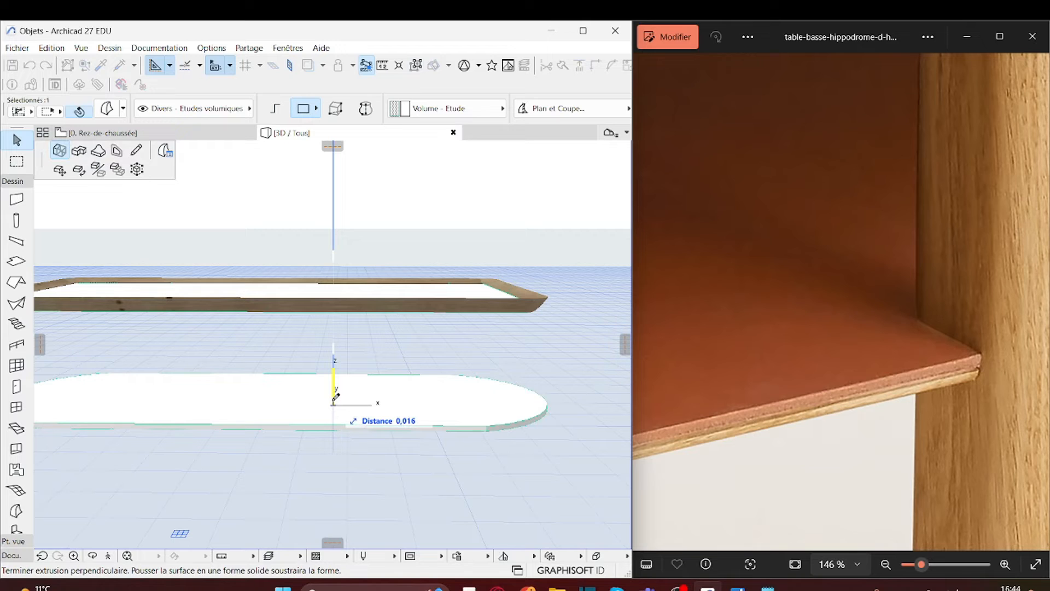
{"action": "type", "text": "0."}
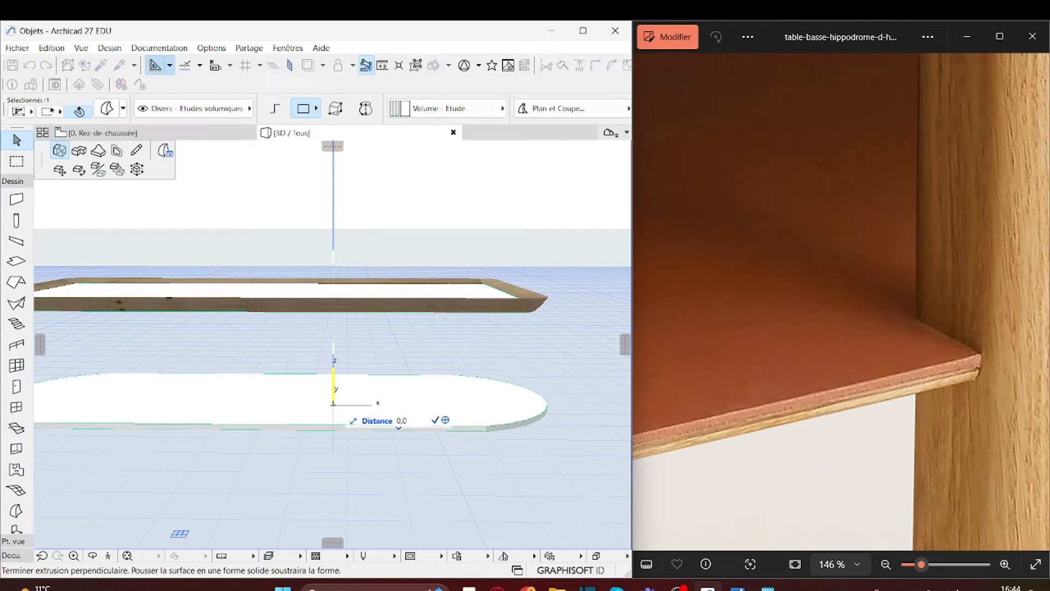
{"action": "type", "text": "002"}
{"action": "key", "text": "Return"}
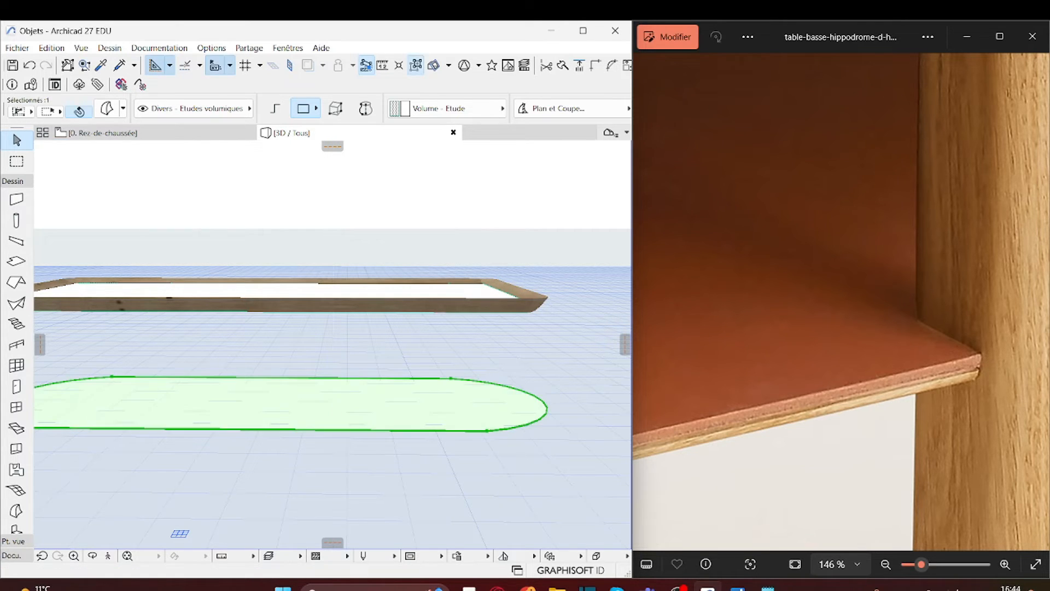
Place a copy of the rounded shelf panel directly beneath the original, 0.002 lower.
{"action": "scroll", "coordinate": [526, 455], "scroll_direction": "up", "scroll_amount": 5}
{"action": "scroll", "coordinate": [513, 437], "scroll_direction": "down", "scroll_amount": 2}
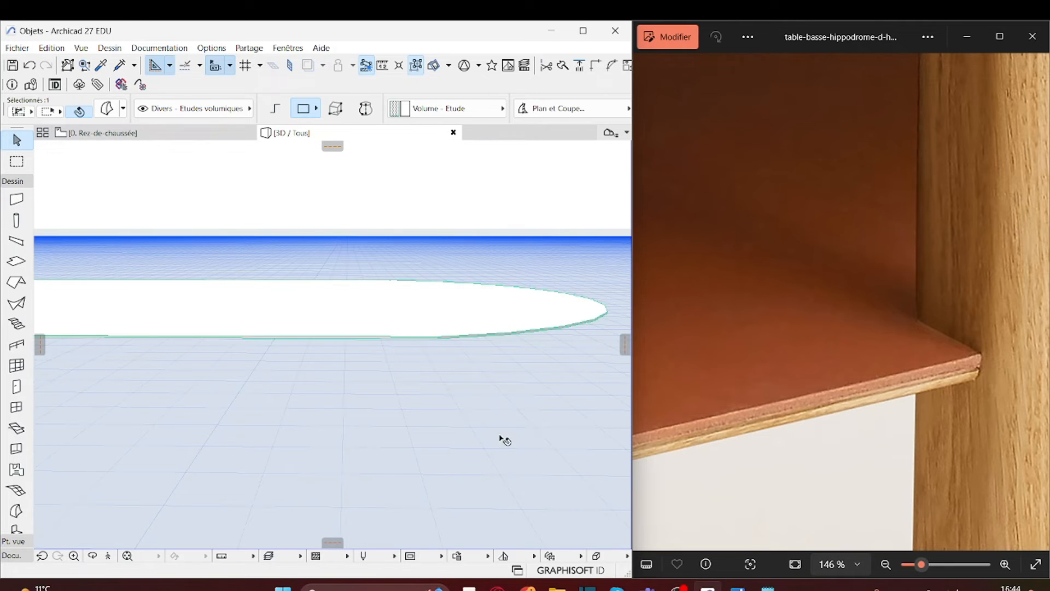
{"action": "scroll", "coordinate": [452, 337], "scroll_direction": "up", "scroll_amount": 1}
{"action": "left_click", "coordinate": [452, 338]}
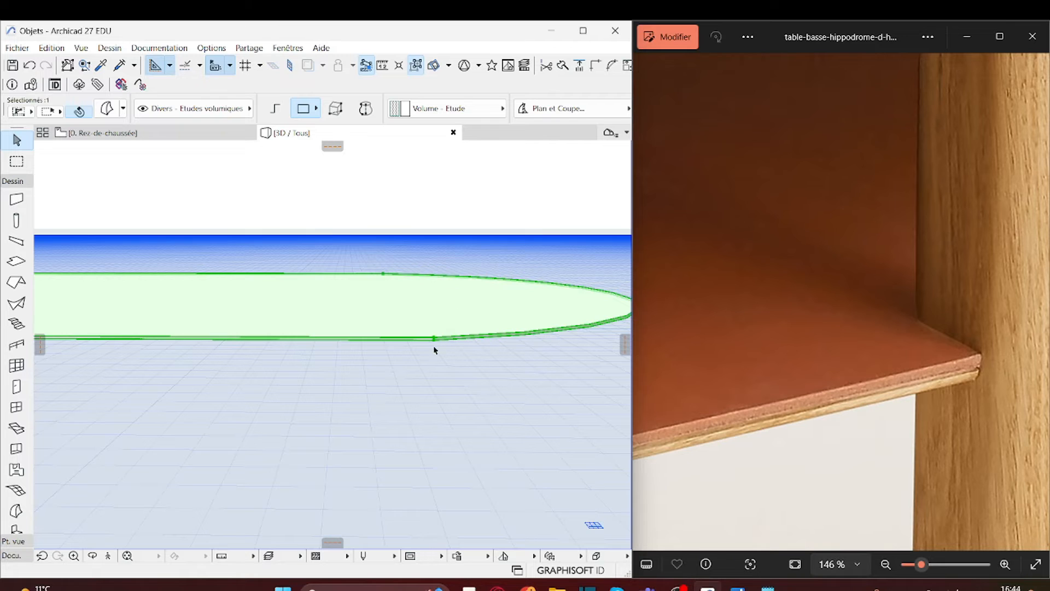
{"action": "scroll", "coordinate": [435, 347], "scroll_direction": "up", "scroll_amount": 4}
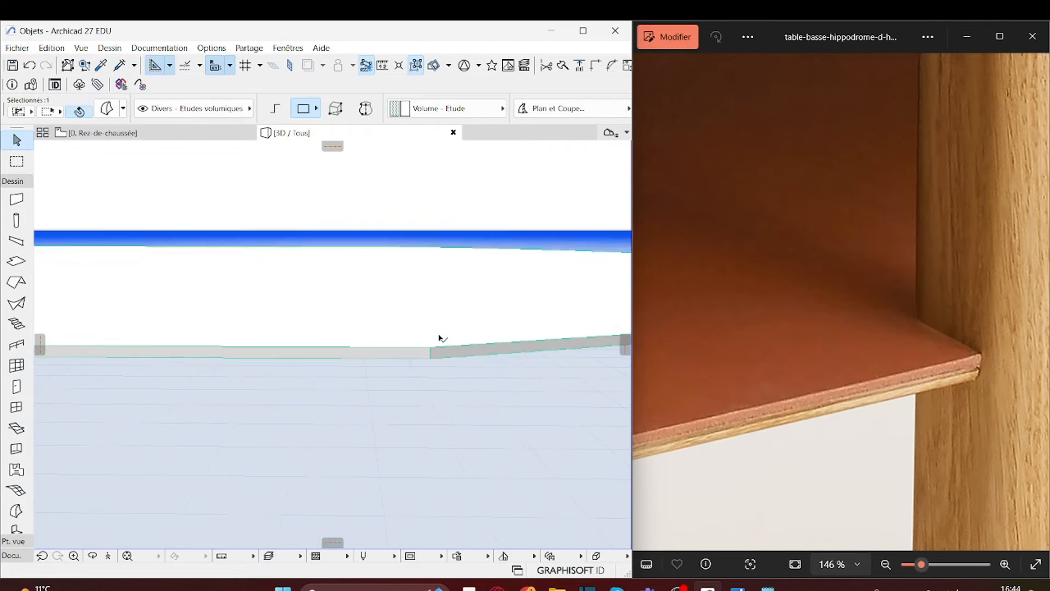
{"action": "scroll", "coordinate": [438, 338], "scroll_direction": "up", "scroll_amount": 2}
{"action": "left_click", "coordinate": [428, 356]}
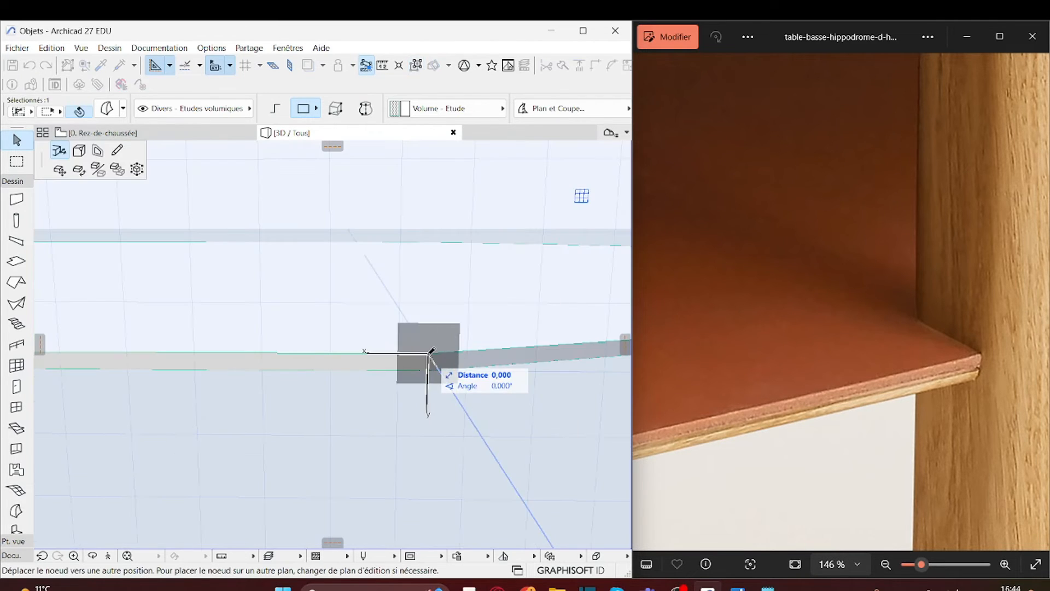
{"action": "left_click", "coordinate": [61, 171]}
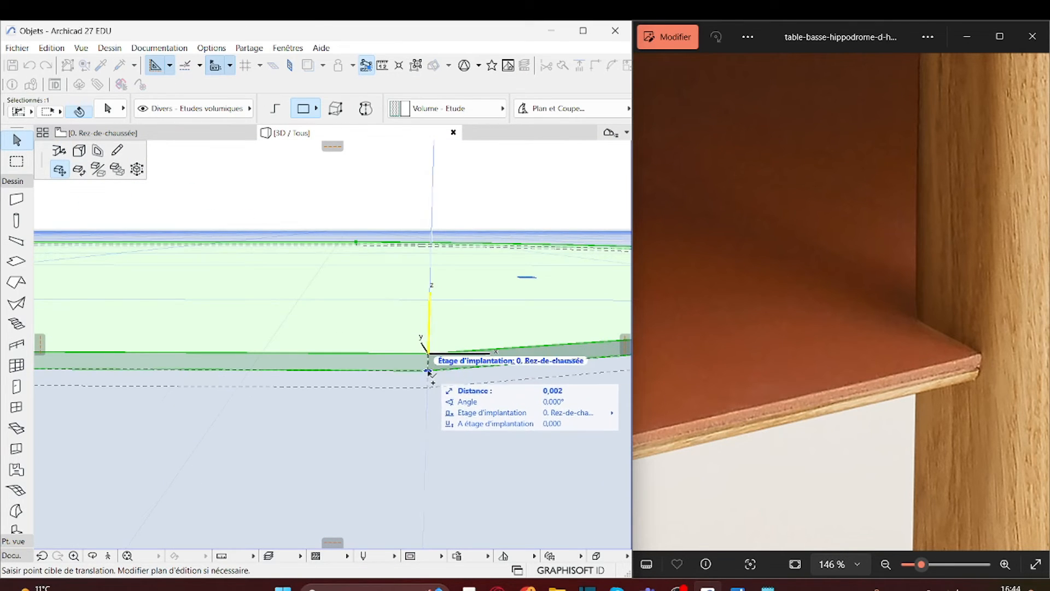
{"action": "left_click", "coordinate": [428, 371]}
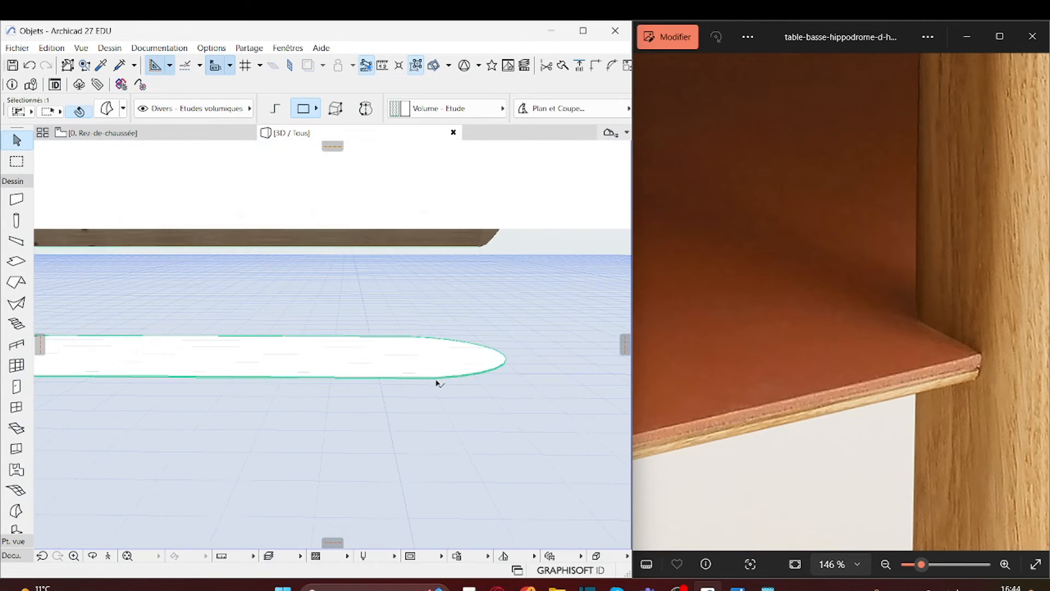
{"action": "scroll", "coordinate": [464, 410], "scroll_direction": "down", "scroll_amount": 3}
{"action": "key", "text": "Escape"}
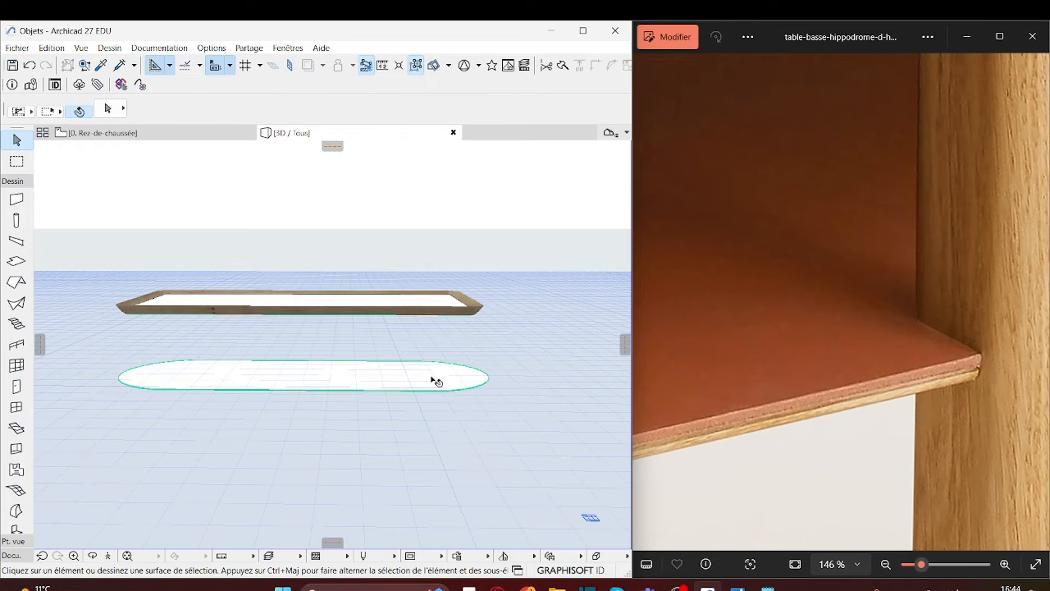
Raise both stacked shelf panels together by about 0.17 toward the tabletop, checking the spacing against the reference photo.
{"action": "left_click_drag", "start_coordinate": [455, 405], "coordinate": [395, 380]}
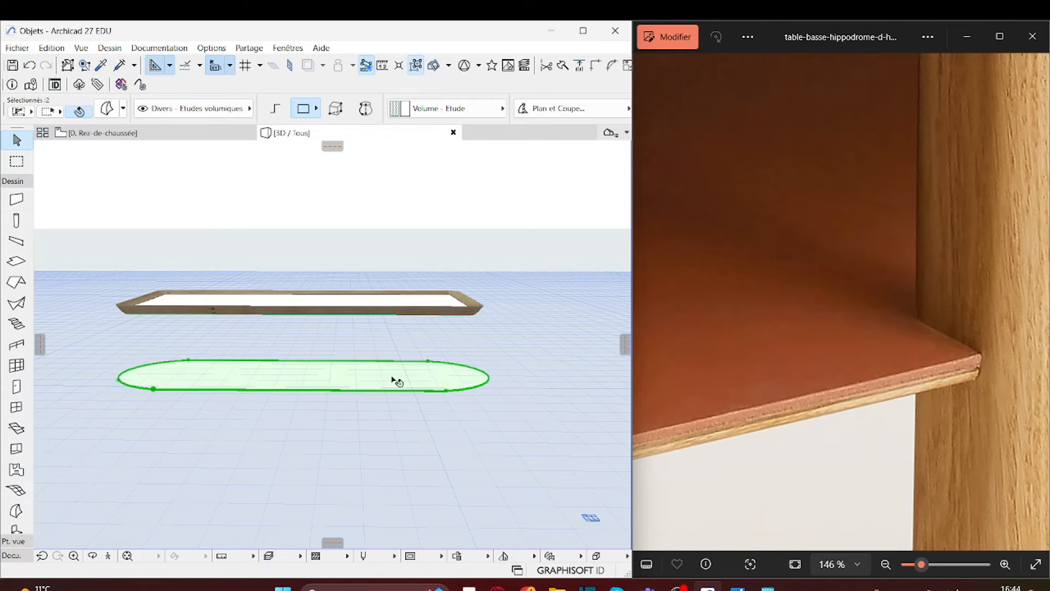
{"action": "left_click", "coordinate": [395, 377]}
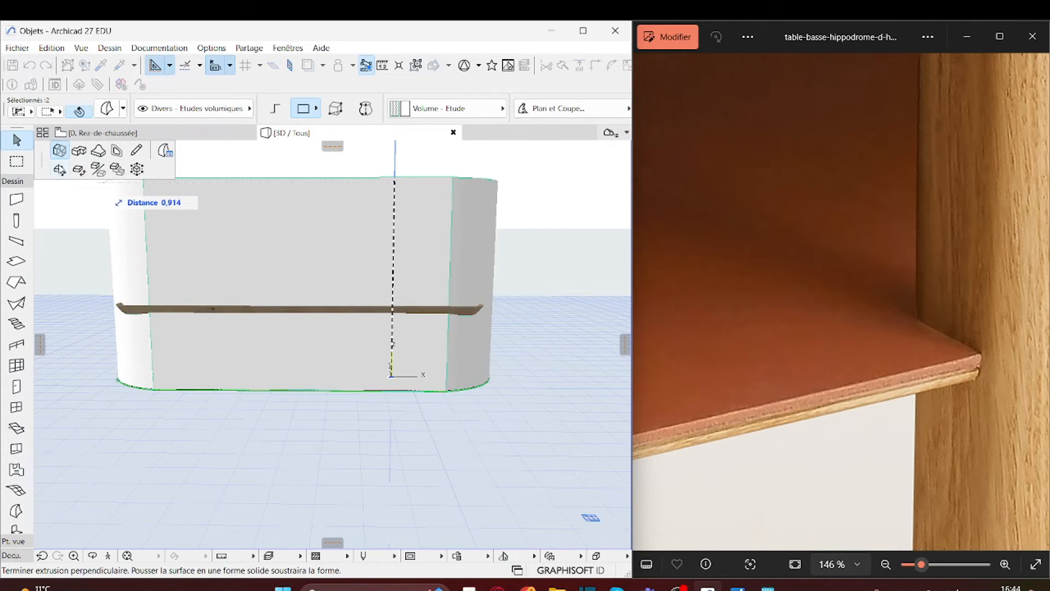
{"action": "left_click", "coordinate": [60, 169]}
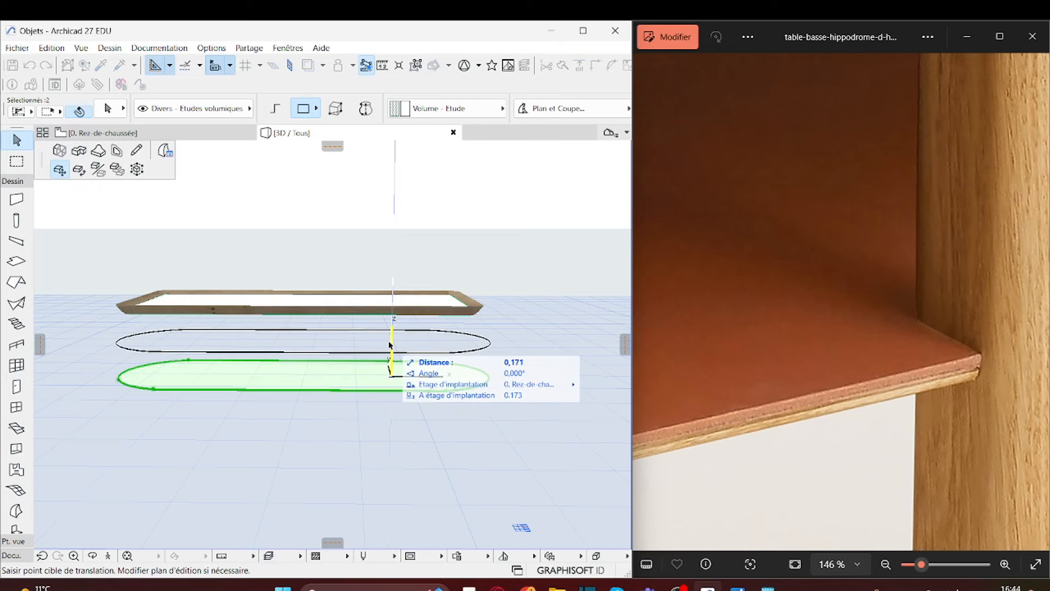
{"action": "left_click", "coordinate": [390, 350]}
{"action": "middle_click_drag", "start_coordinate": [432, 371], "coordinate": [463, 398], "text": "shift"}
{"action": "left_click", "coordinate": [641, 312]}
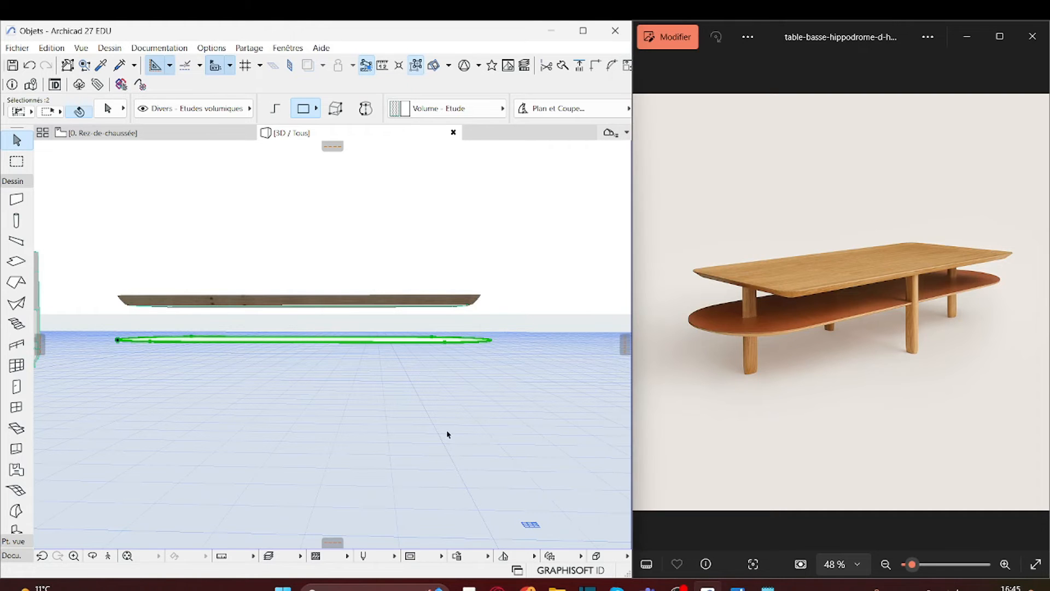
{"action": "middle_click_drag", "start_coordinate": [448, 431], "coordinate": [546, 509], "text": "shift"}
{"action": "left_click_drag", "start_coordinate": [387, 456], "coordinate": [556, 466]}
{"action": "middle_click_drag", "start_coordinate": [556, 465], "coordinate": [284, 406], "text": "shift"}
Extrude the underside of the lower shelf panel downward by 0.02.
{"action": "scroll", "coordinate": [286, 386], "scroll_direction": "up", "scroll_amount": 3}
{"action": "scroll", "coordinate": [296, 394], "scroll_direction": "up", "scroll_amount": 2}
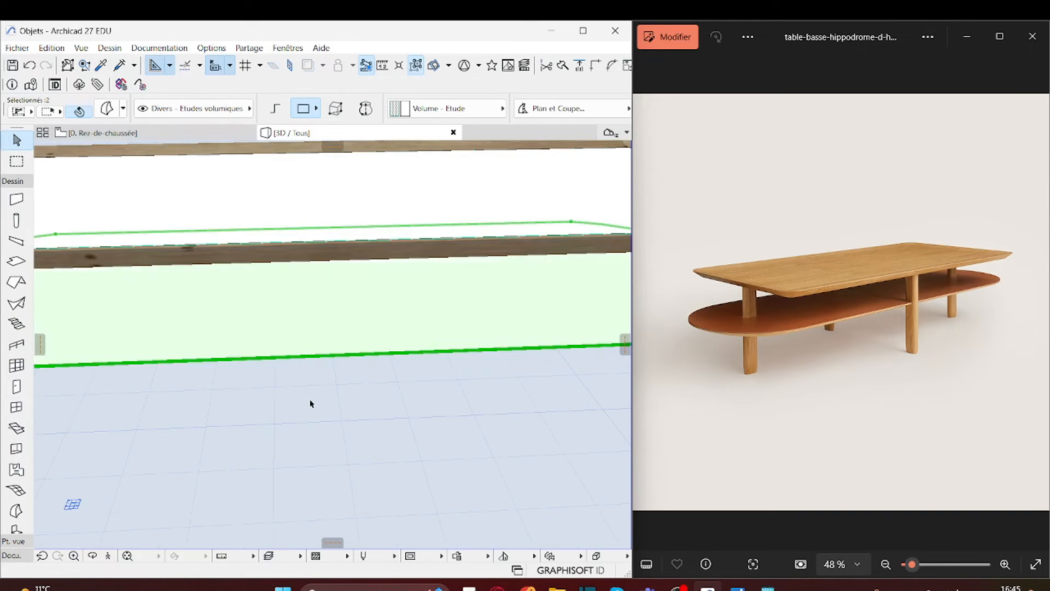
{"action": "middle_click_drag", "start_coordinate": [333, 480], "coordinate": [325, 380], "text": "shift"}
{"action": "left_click", "coordinate": [323, 378]}
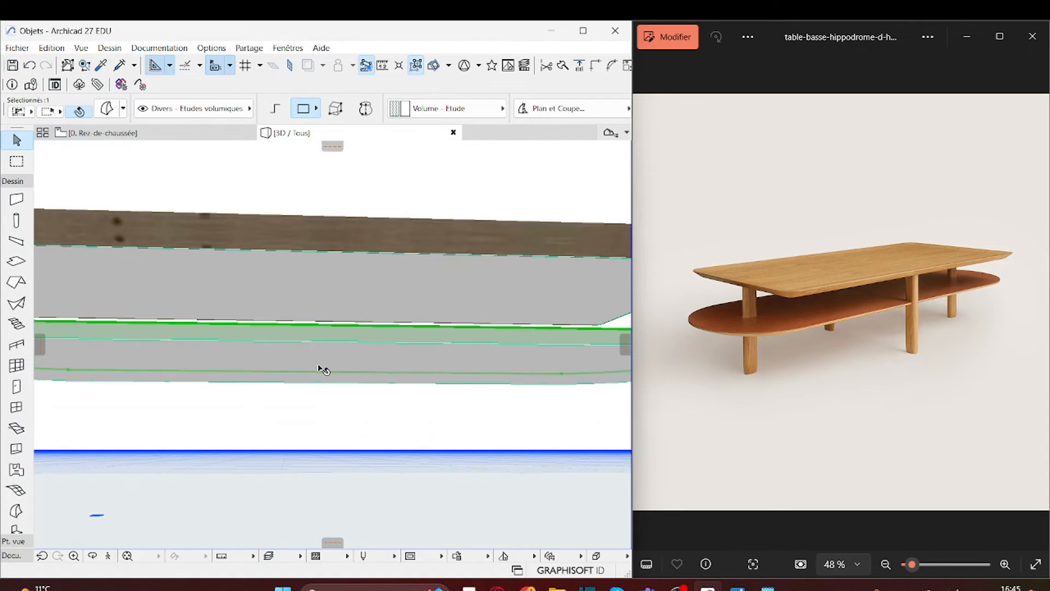
{"action": "left_click", "coordinate": [318, 367]}
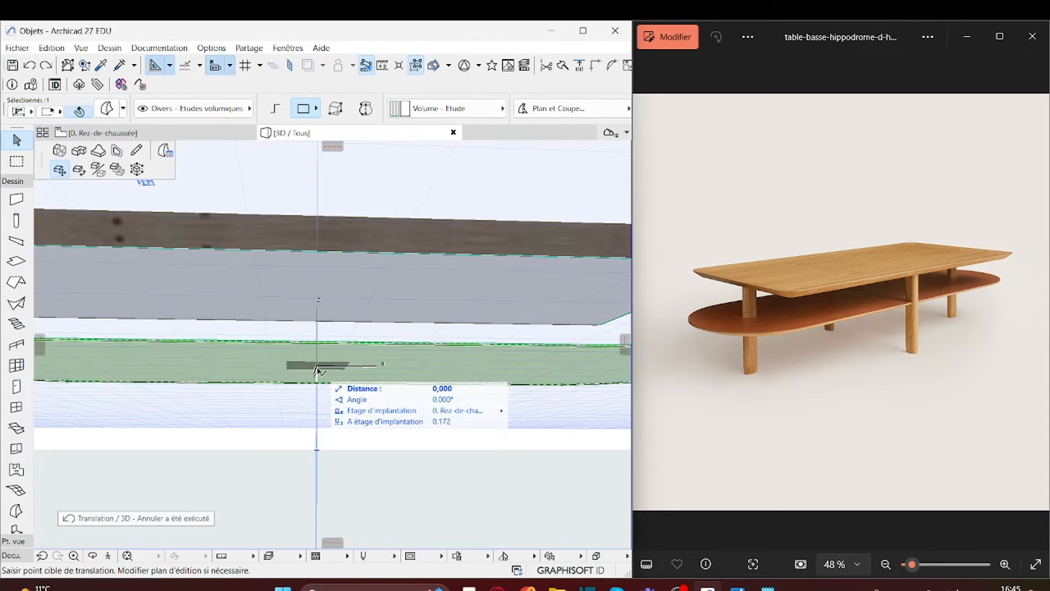
{"action": "left_click", "coordinate": [59, 150]}
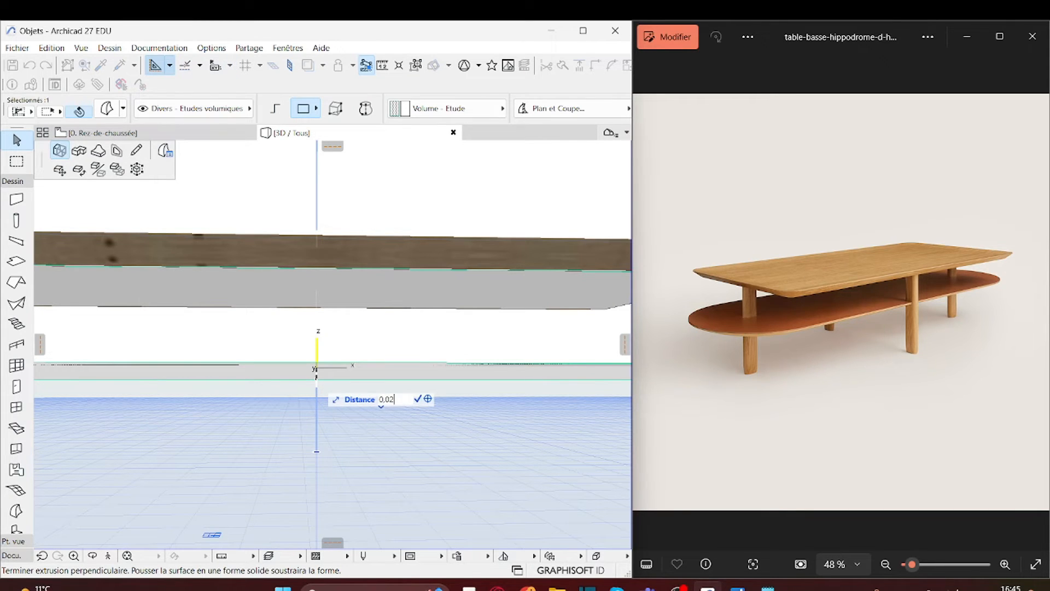
{"action": "left_click", "coordinate": [317, 379]}
{"action": "middle_click_drag", "start_coordinate": [326, 383], "coordinate": [694, 352], "text": "shift"}
{"action": "scroll", "coordinate": [757, 328], "scroll_direction": "up", "scroll_amount": 6}
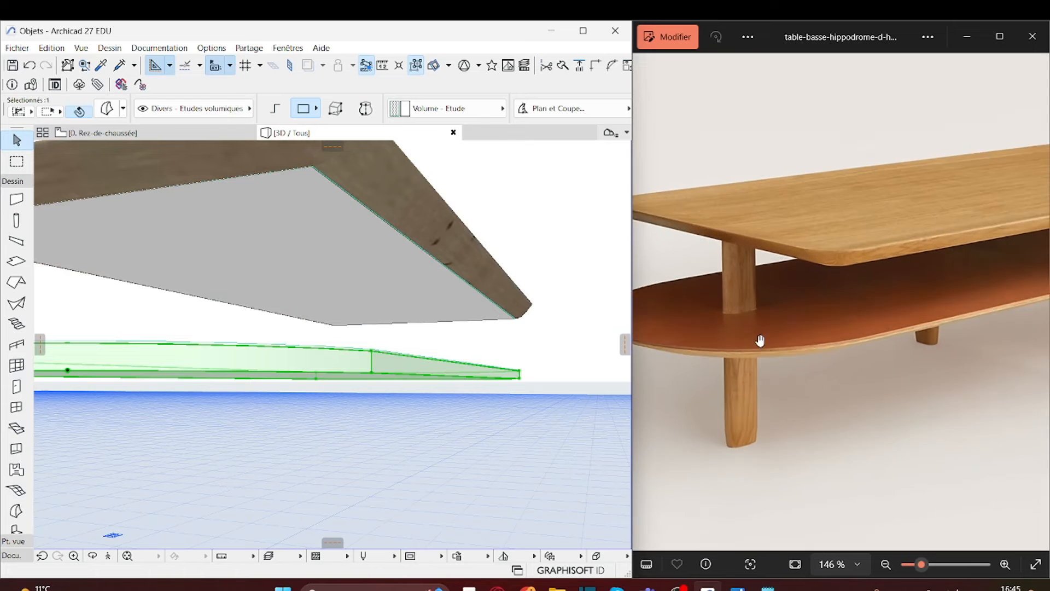
{"action": "middle_click_drag", "start_coordinate": [452, 389], "coordinate": [192, 257], "text": "shift"}
{"action": "left_click", "coordinate": [181, 234]}
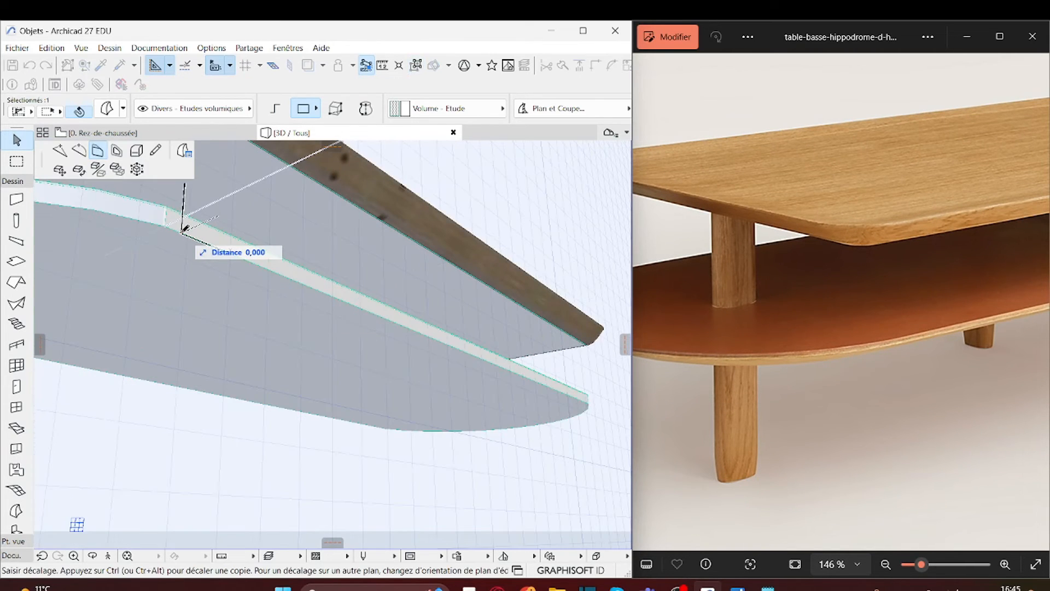
{"action": "left_click", "coordinate": [118, 154]}
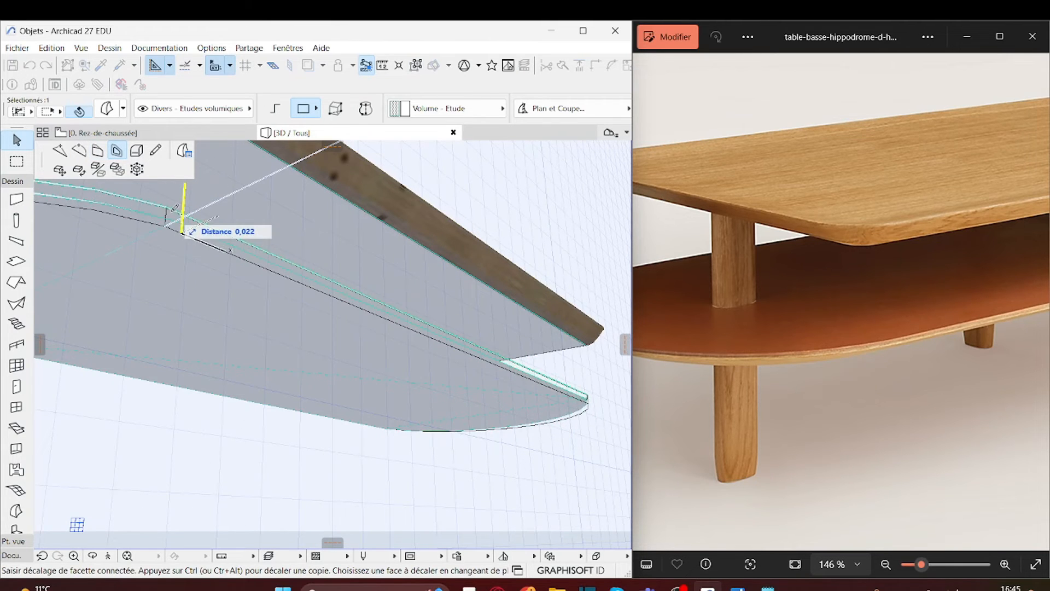
{"action": "left_click", "coordinate": [181, 233]}
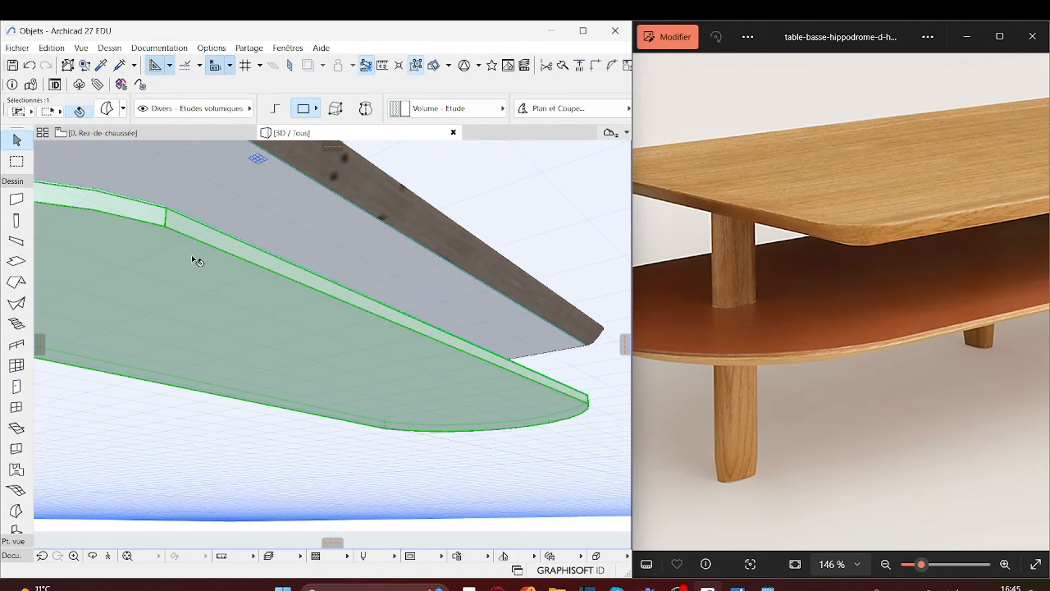
Offset the outline of the lower panel's bottom face inward on all sides so the shelf's underside is bevelled.
{"action": "middle_click_drag", "start_coordinate": [193, 372], "coordinate": [409, 291], "text": "shift"}
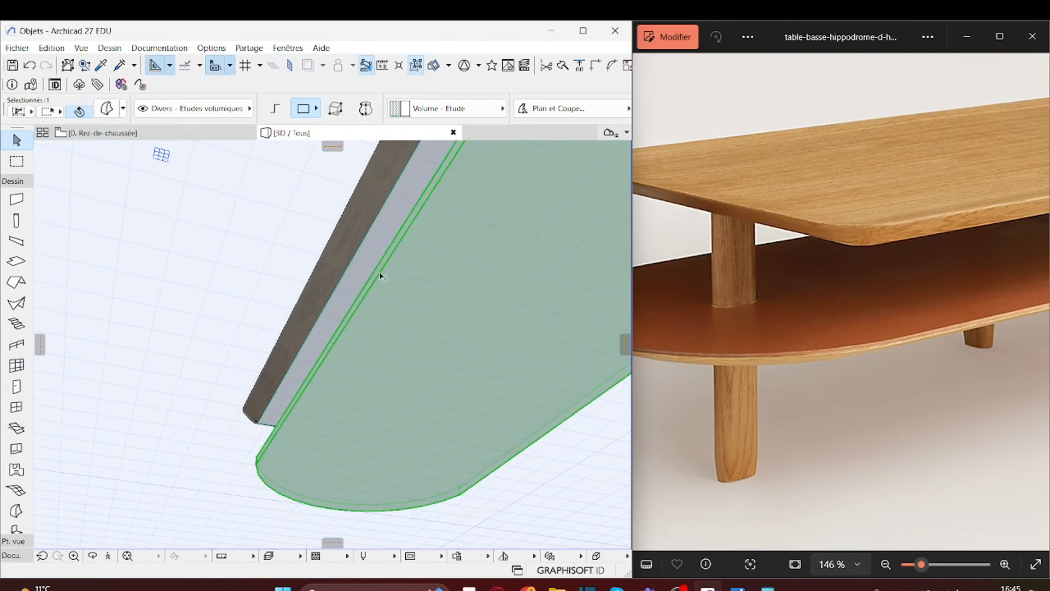
{"action": "left_click", "coordinate": [381, 277]}
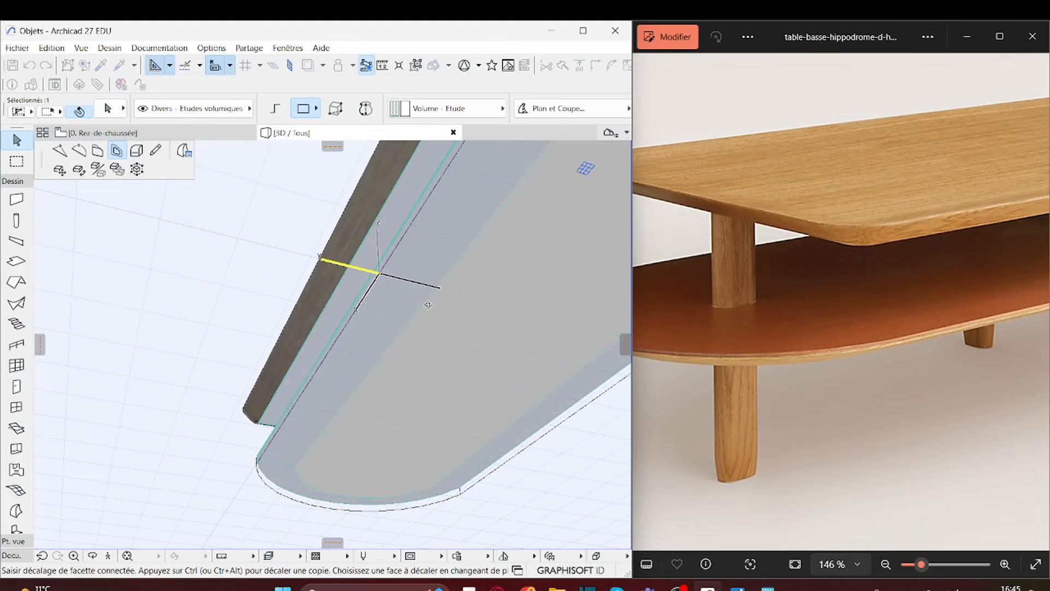
{"action": "middle_click_drag", "start_coordinate": [428, 304], "coordinate": [363, 310], "text": "shift"}
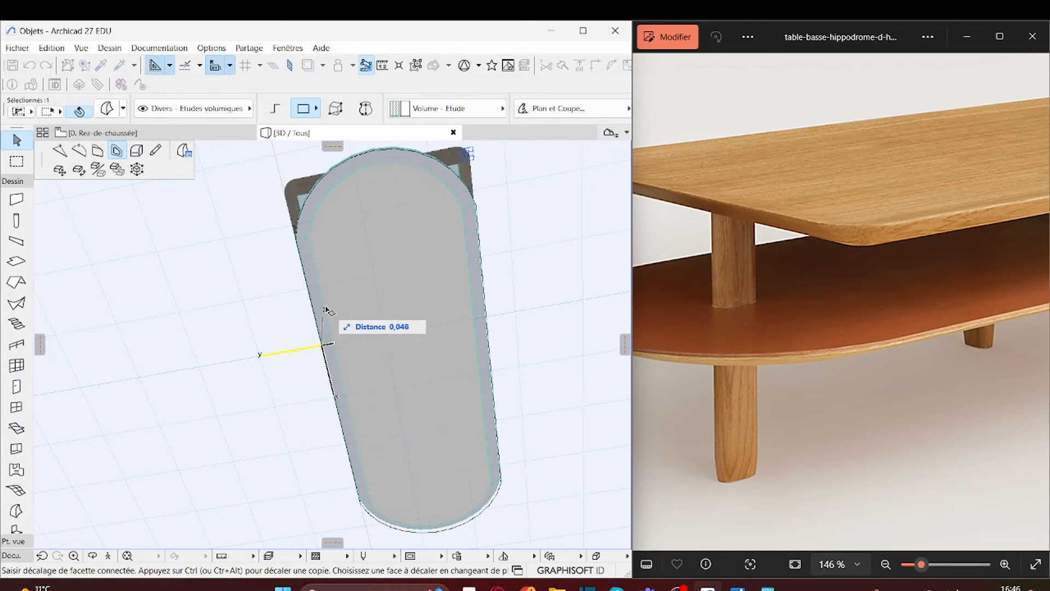
{"action": "left_click", "coordinate": [341, 330]}
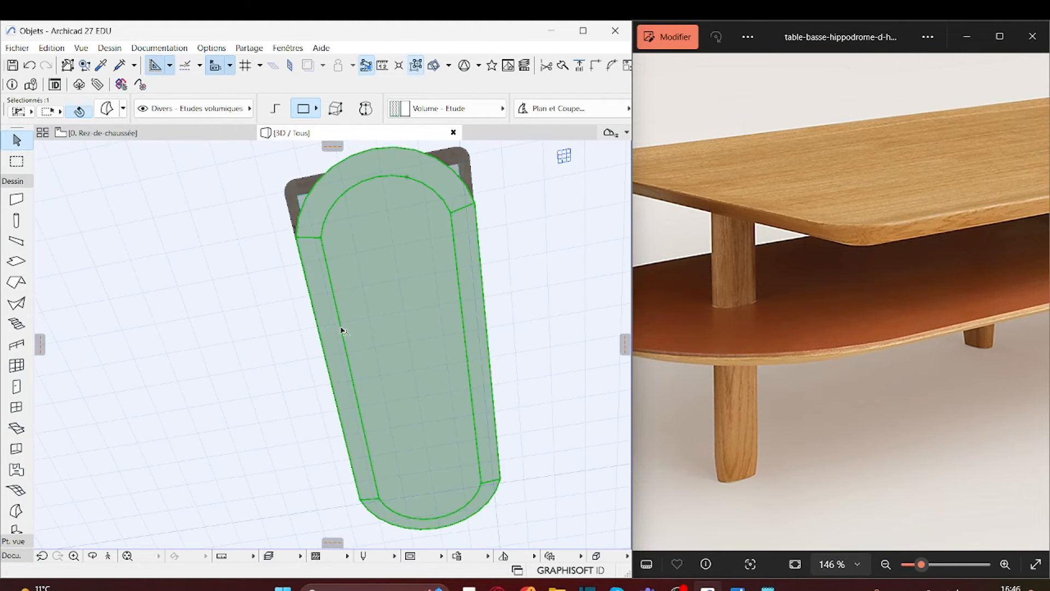
{"action": "middle_click_drag", "start_coordinate": [343, 330], "coordinate": [405, 399], "text": "shift"}
{"action": "key", "text": "Escape"}
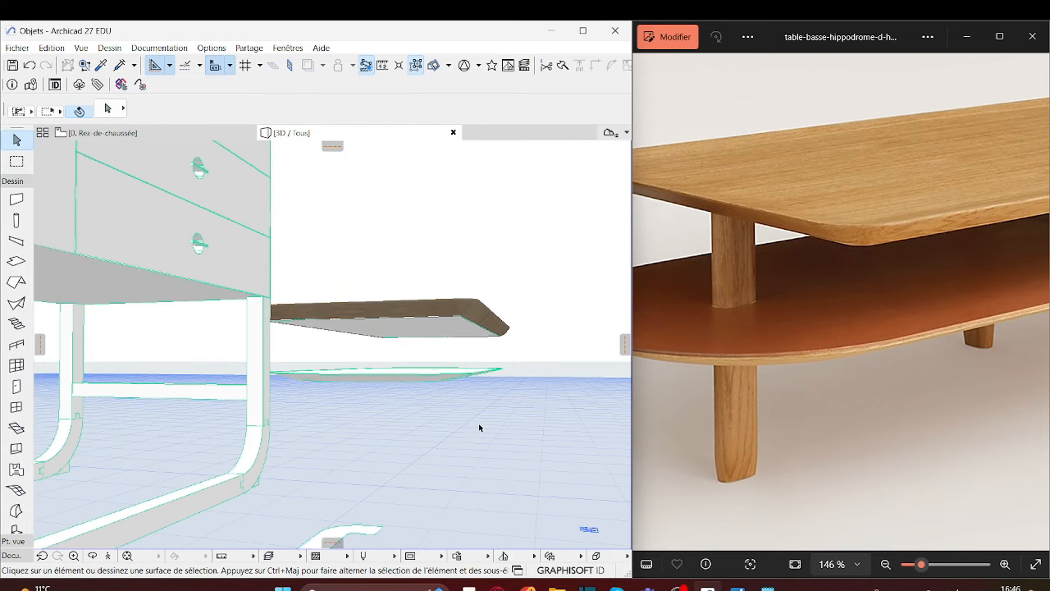
Extrude the top face of the thin upper shelf panel slightly upward to thicken it.
{"action": "middle_click_drag", "start_coordinate": [481, 421], "coordinate": [230, 408], "text": "shift"}
{"action": "scroll", "coordinate": [231, 409], "scroll_direction": "up", "scroll_amount": 3}
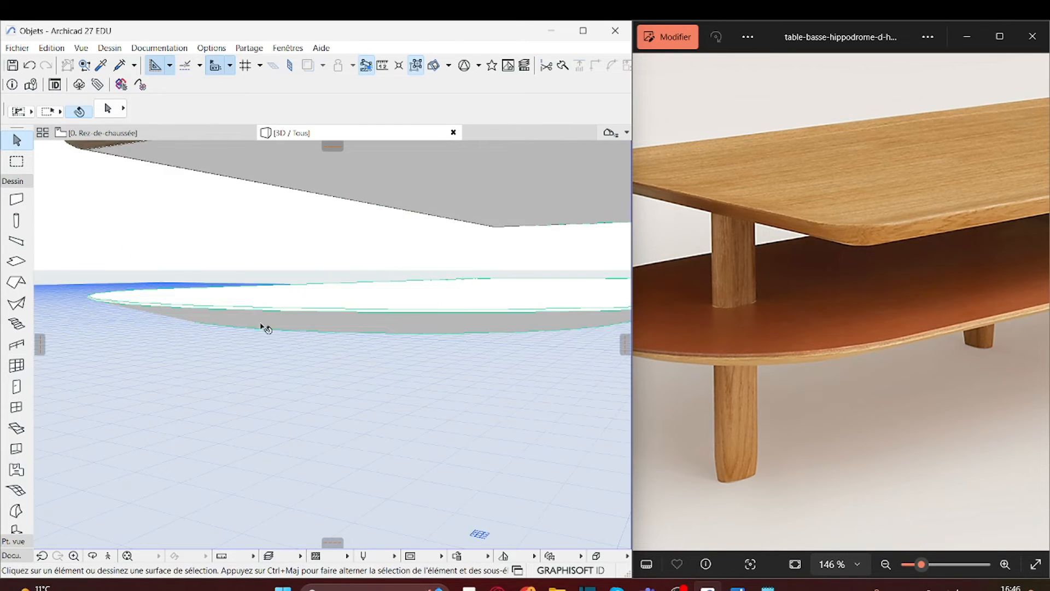
{"action": "middle_click_drag", "start_coordinate": [262, 326], "coordinate": [199, 307], "text": "shift"}
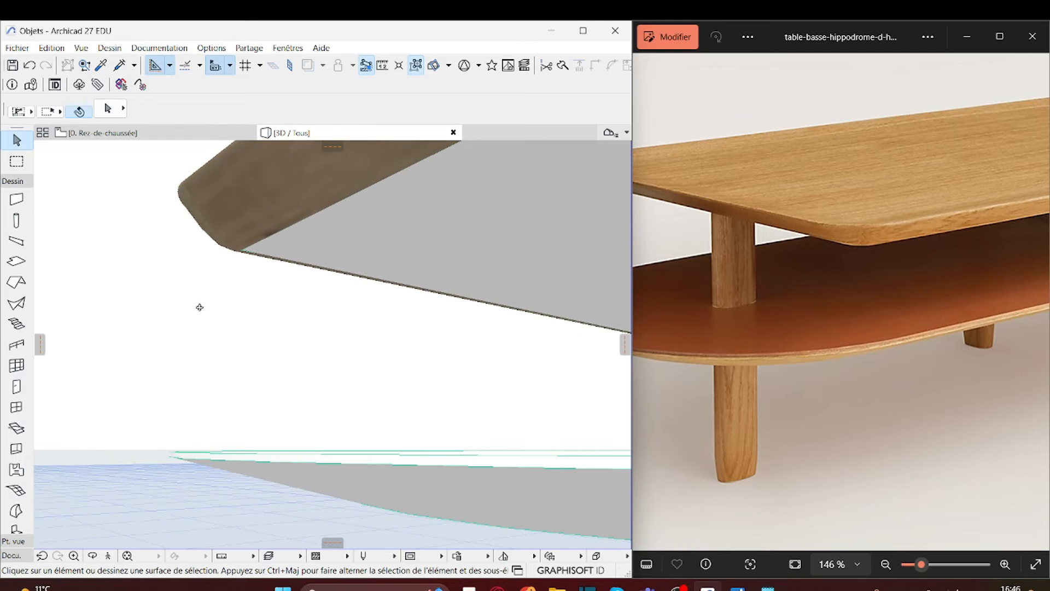
{"action": "left_click", "coordinate": [368, 452]}
{"action": "middle_click_drag", "start_coordinate": [424, 494], "coordinate": [272, 402], "text": "shift"}
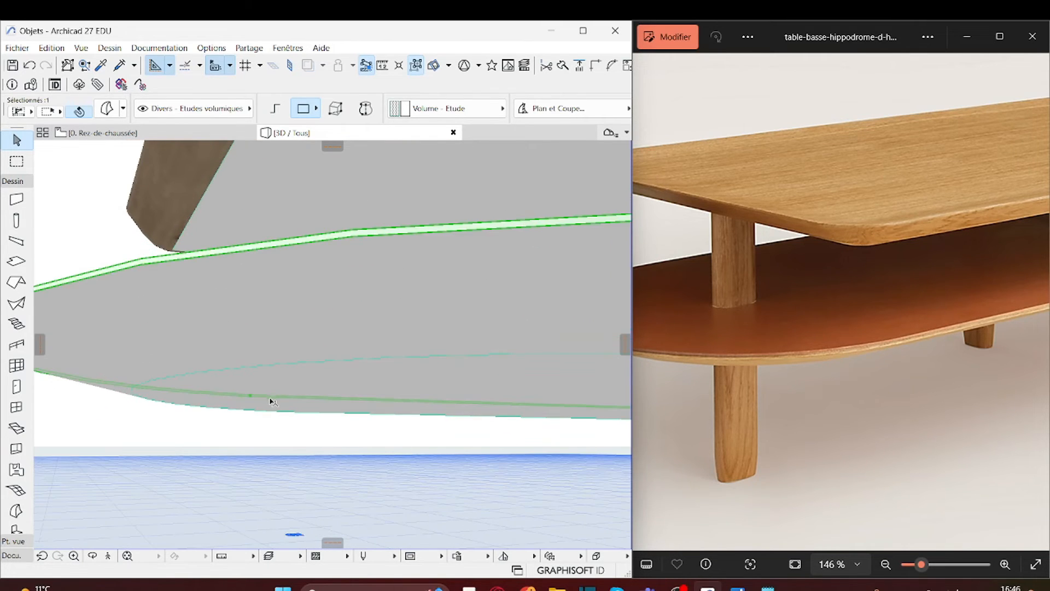
{"action": "left_click", "coordinate": [253, 372]}
{"action": "key", "text": "Escape"}
{"action": "middle_click_drag", "start_coordinate": [272, 309], "coordinate": [323, 502], "text": "shift"}
{"action": "left_click", "coordinate": [300, 481]}
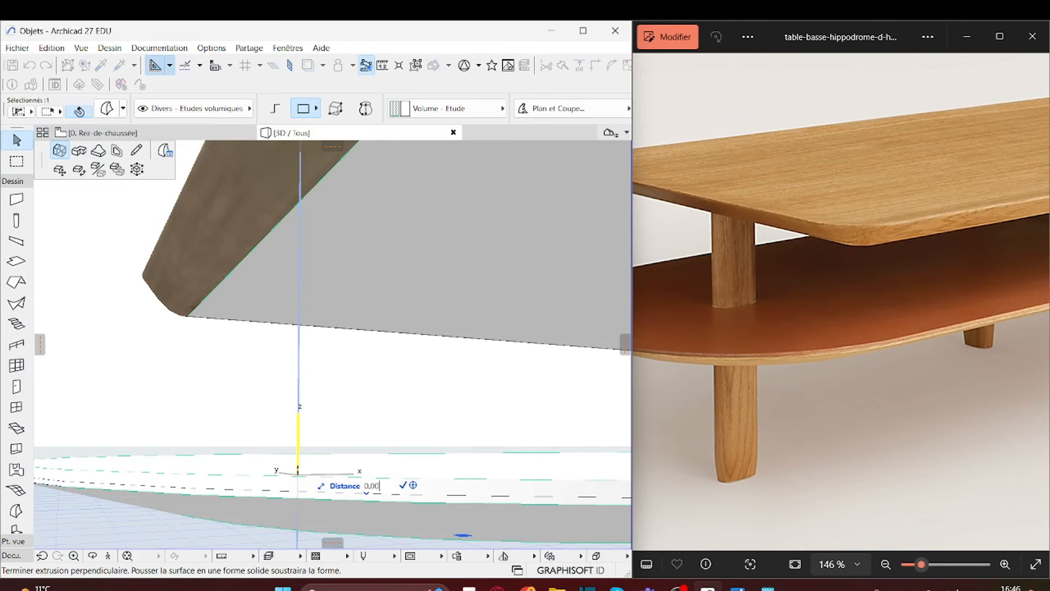
{"action": "key", "text": "Return"}
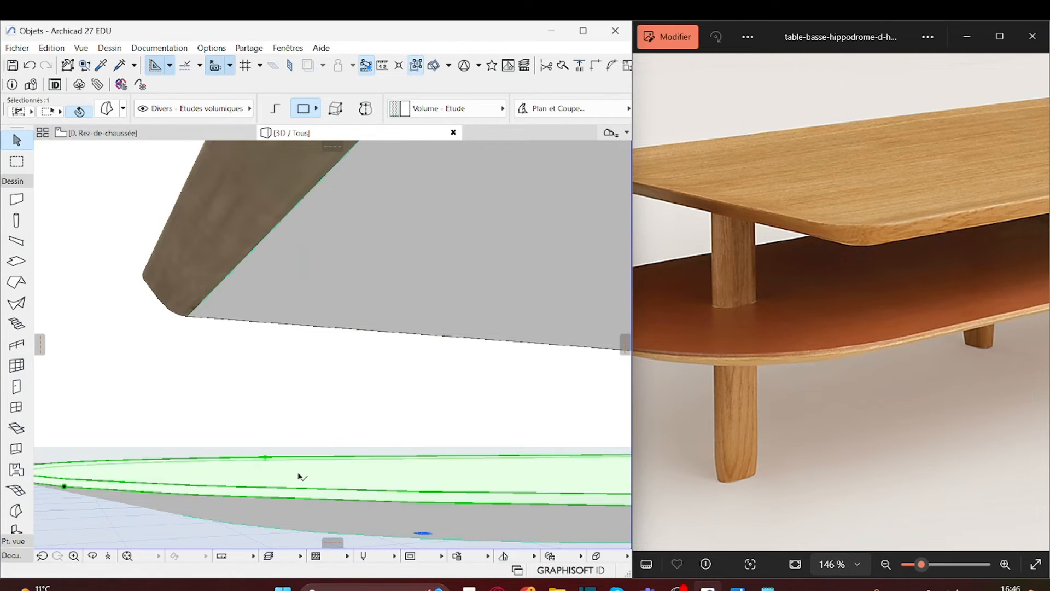
In the ground floor plan, place a horizontal guide line along the shelf's lengthwise centre axis.
{"action": "left_click", "coordinate": [283, 428]}
{"action": "middle_click_drag", "start_coordinate": [291, 457], "coordinate": [396, 490], "text": "shift"}
{"action": "scroll", "coordinate": [383, 468], "scroll_direction": "up", "scroll_amount": 5}
{"action": "left_click", "coordinate": [164, 133]}
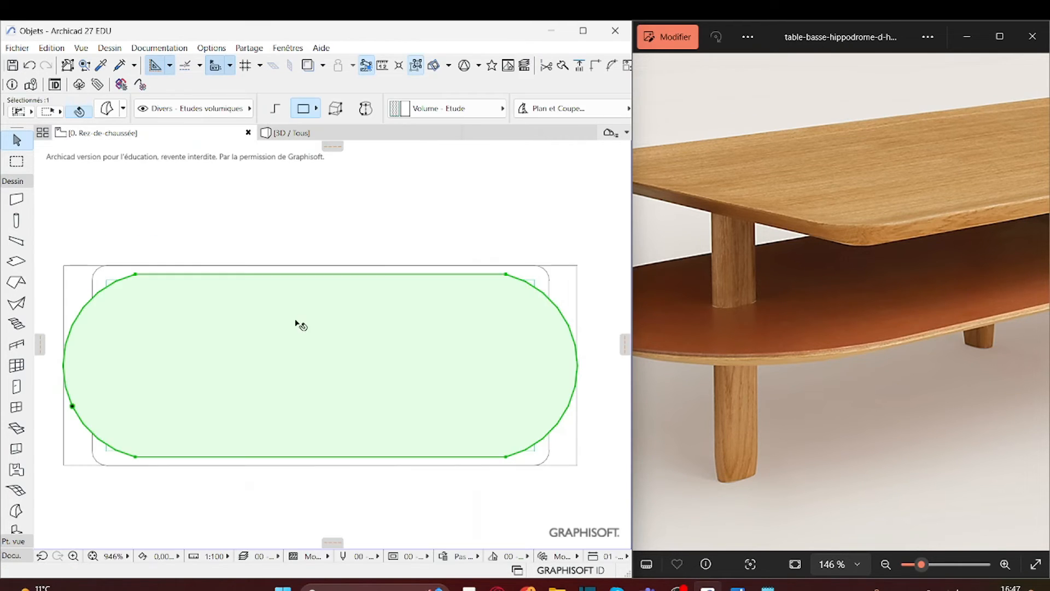
{"action": "key", "text": "Escape"}
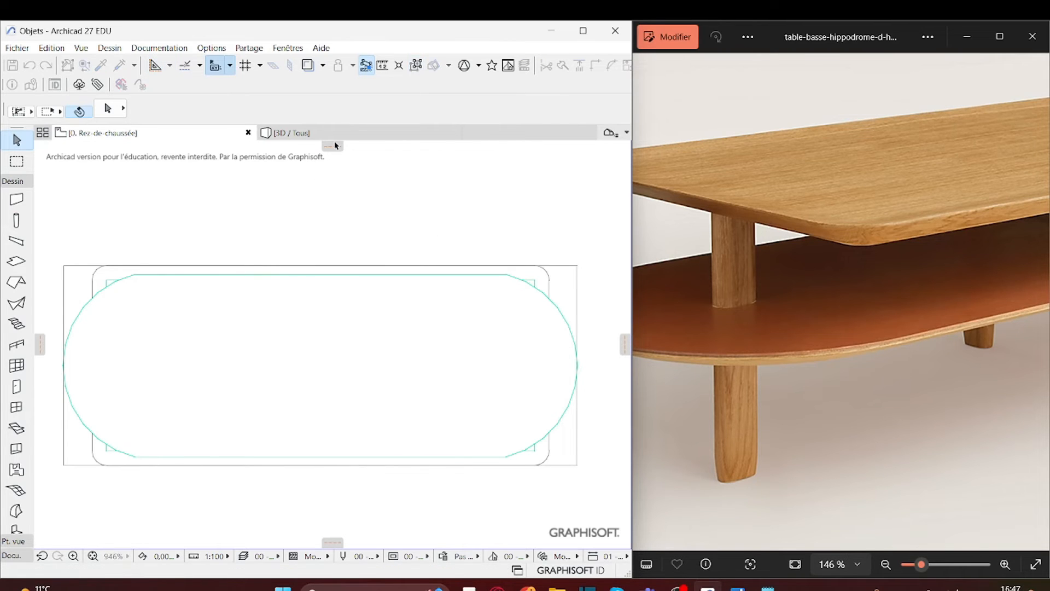
{"action": "left_click_drag", "start_coordinate": [332, 147], "coordinate": [578, 368]}
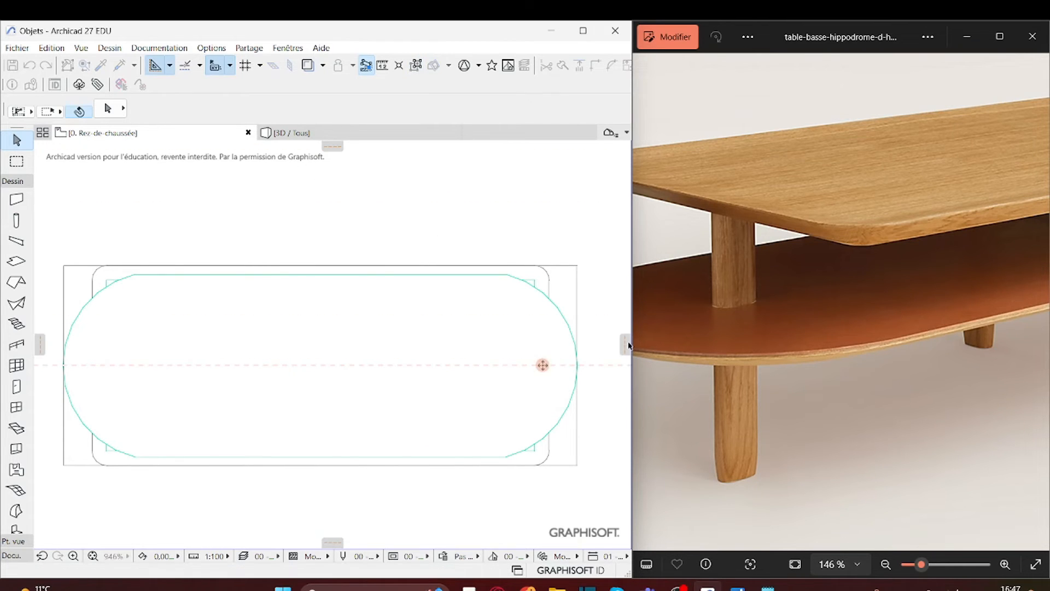
Place a vertical guide line on the shelf's left end in the plan and offset it toward the table's centre.
{"action": "left_click_drag", "start_coordinate": [332, 147], "coordinate": [350, 278]}
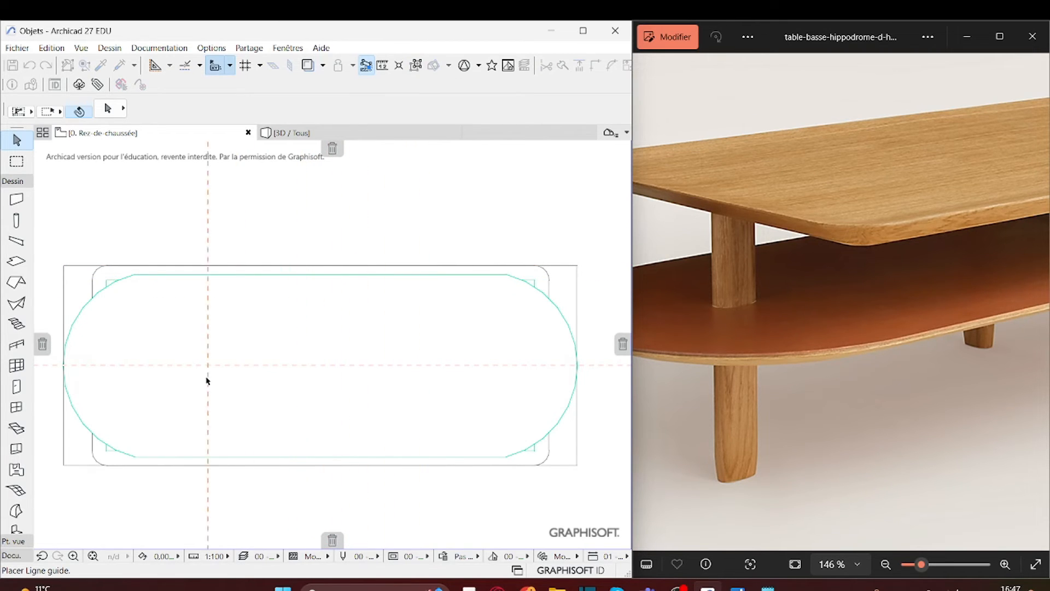
{"action": "left_click_drag", "start_coordinate": [65, 455], "coordinate": [65, 454]}
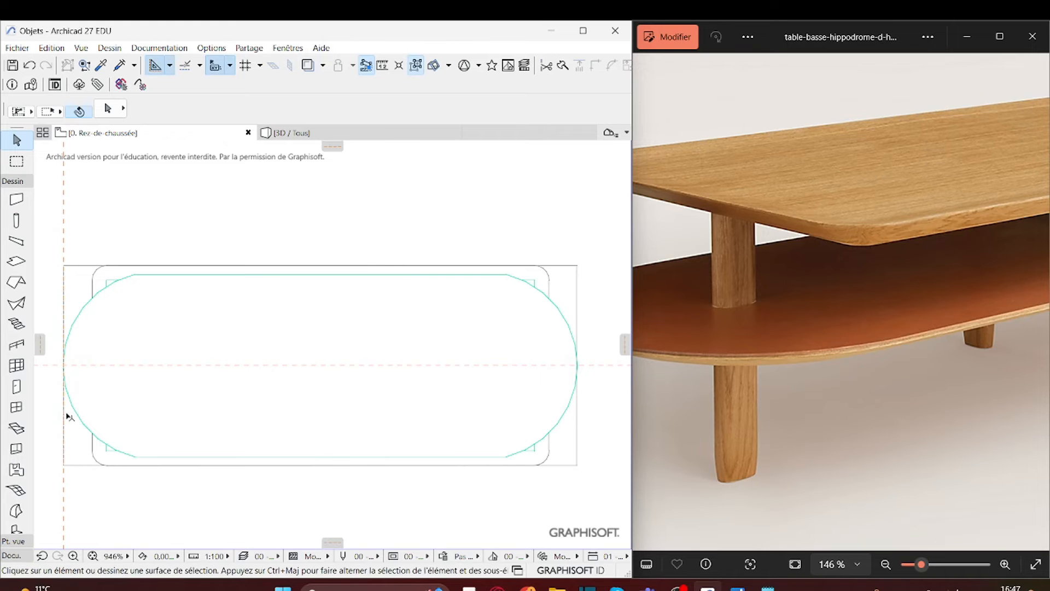
{"action": "left_click", "coordinate": [64, 463]}
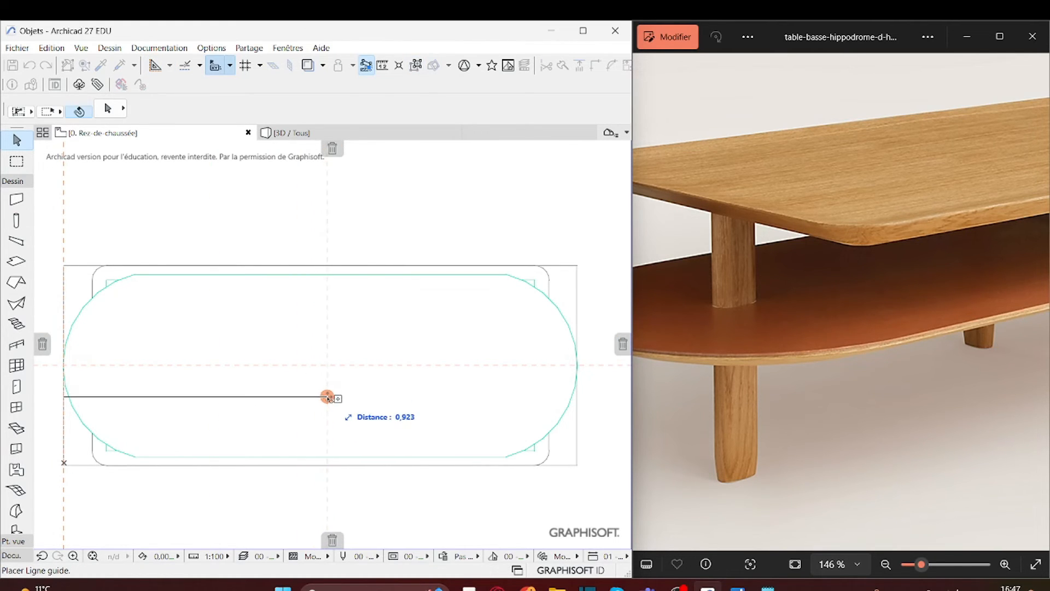
{"action": "key", "text": "Return"}
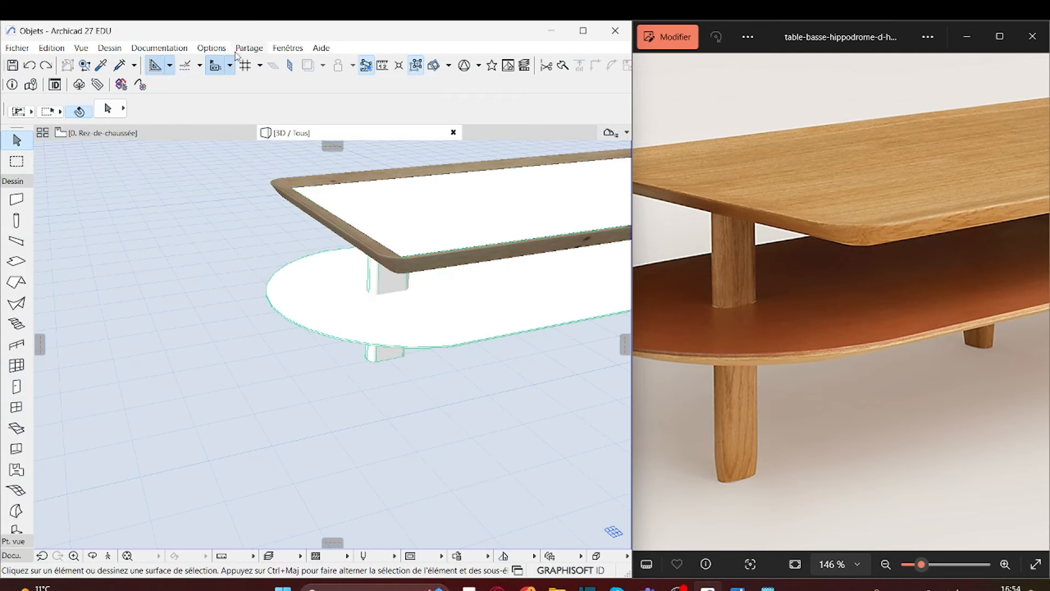
Create a new blank profile named "pied table" in the Poteaux folder and delete its default fill.
{"action": "left_click", "coordinate": [211, 48]}
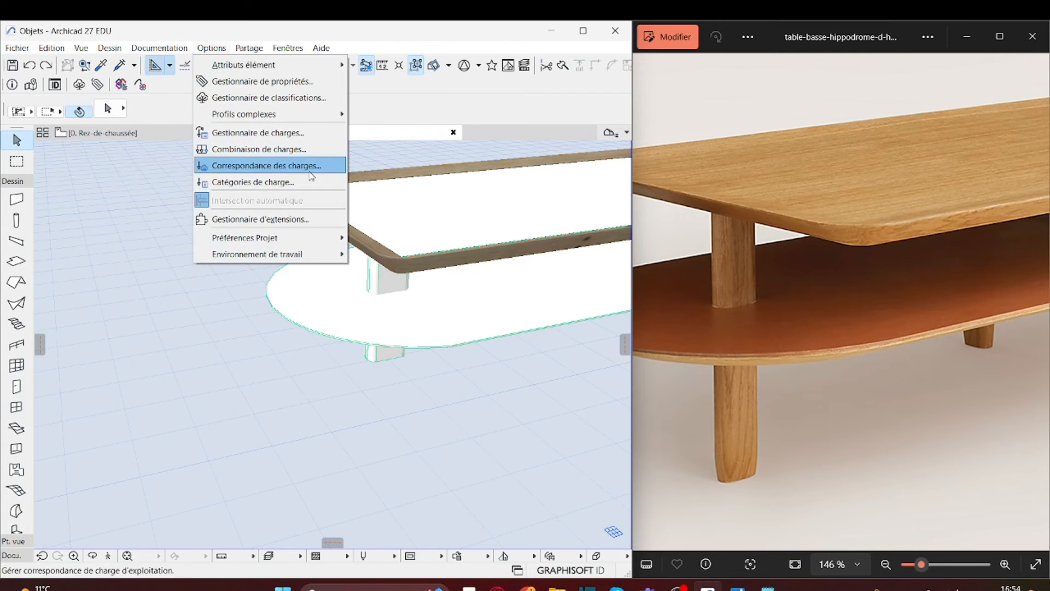
{"action": "mouse_move", "coordinate": [279, 114]}
{"action": "left_click", "coordinate": [411, 115]}
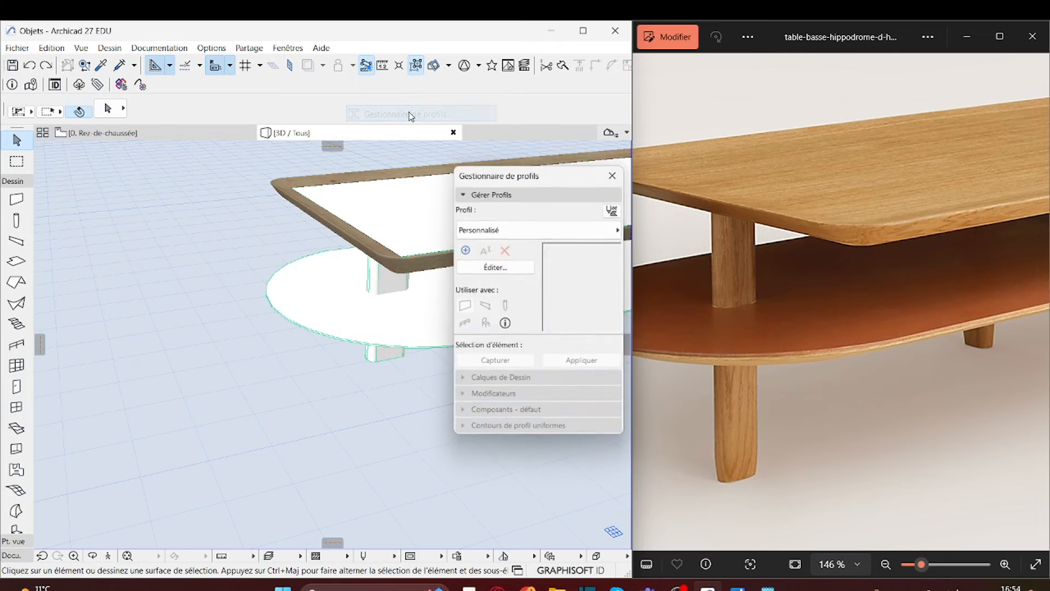
{"action": "left_click", "coordinate": [464, 250]}
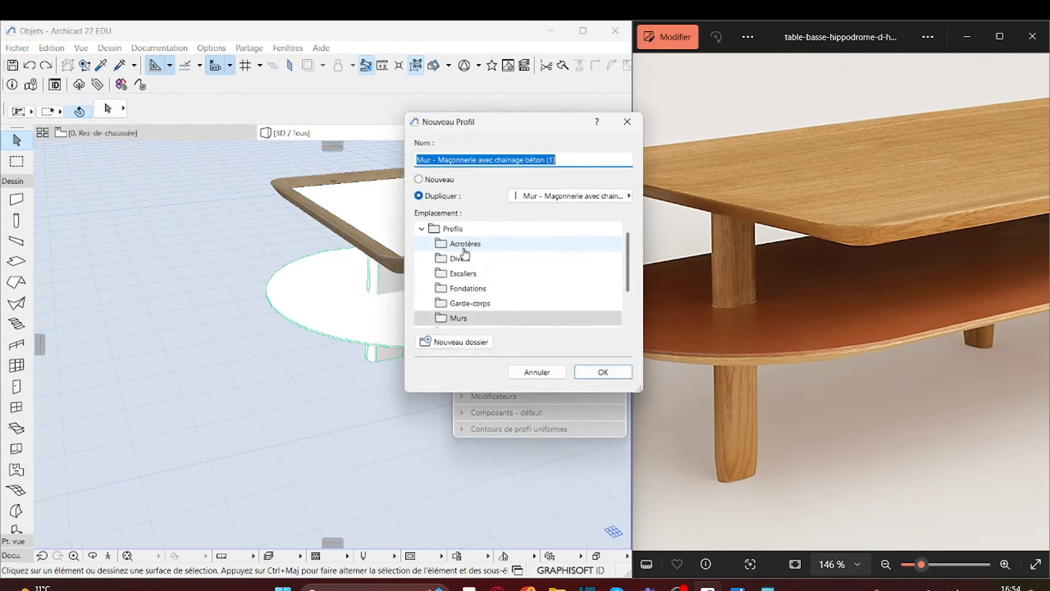
{"action": "left_click", "coordinate": [432, 177]}
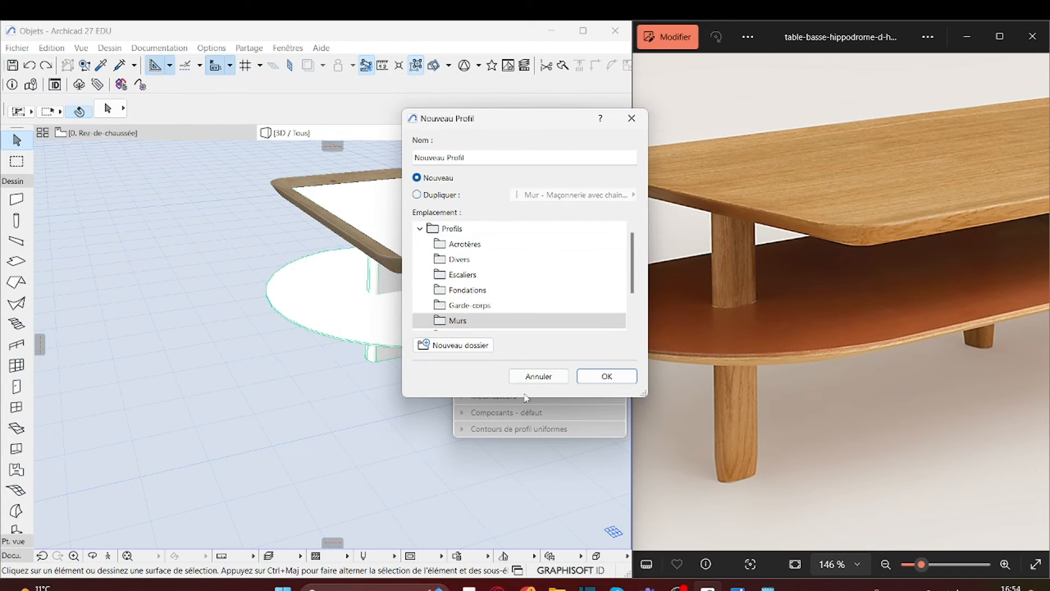
{"action": "scroll", "coordinate": [462, 306], "scroll_direction": "down", "scroll_amount": 1}
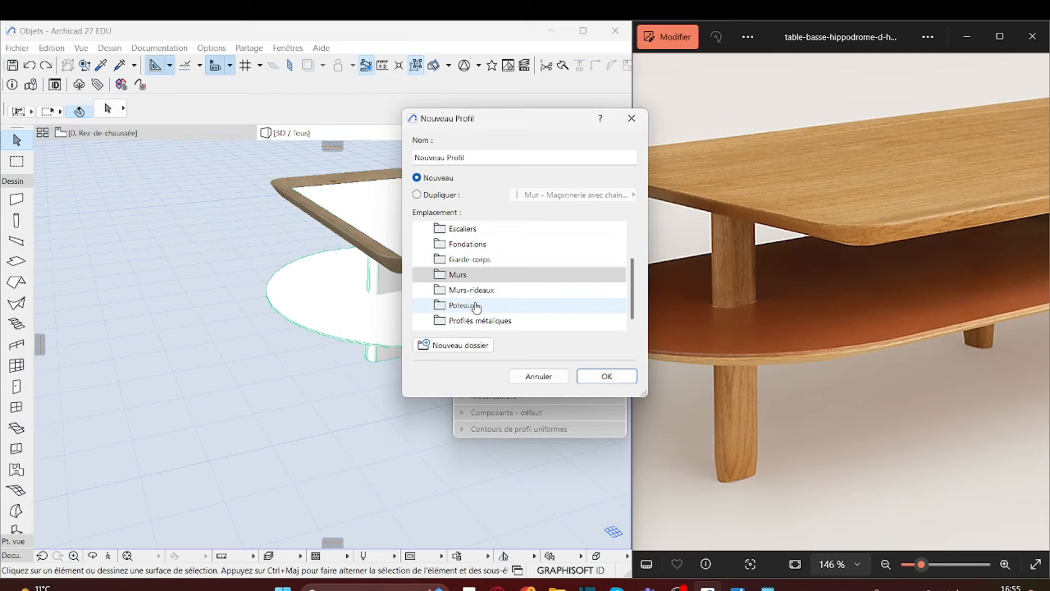
{"action": "left_click", "coordinate": [475, 305]}
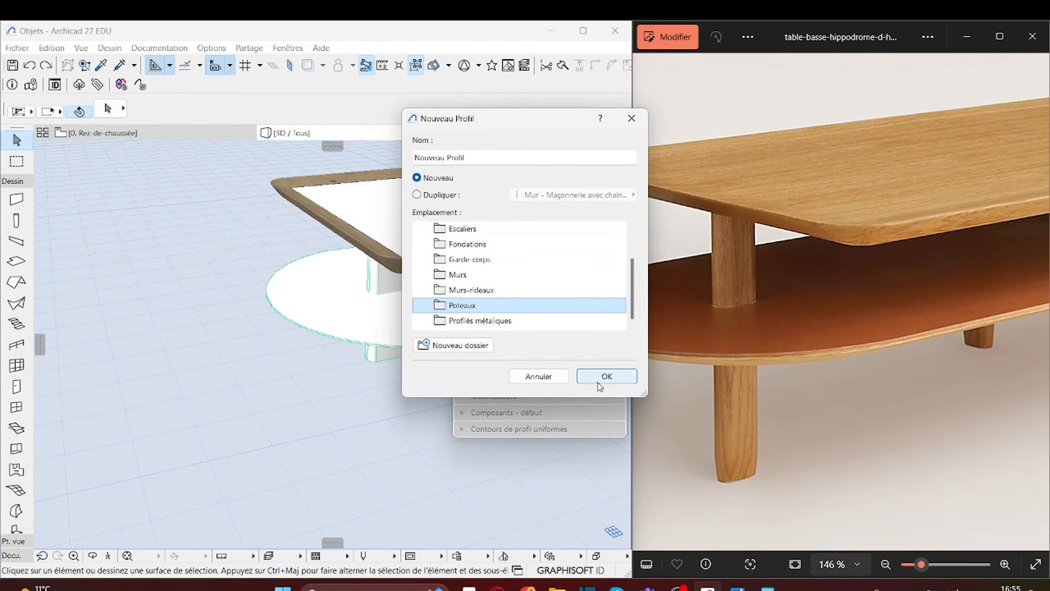
{"action": "left_click", "coordinate": [476, 160]}
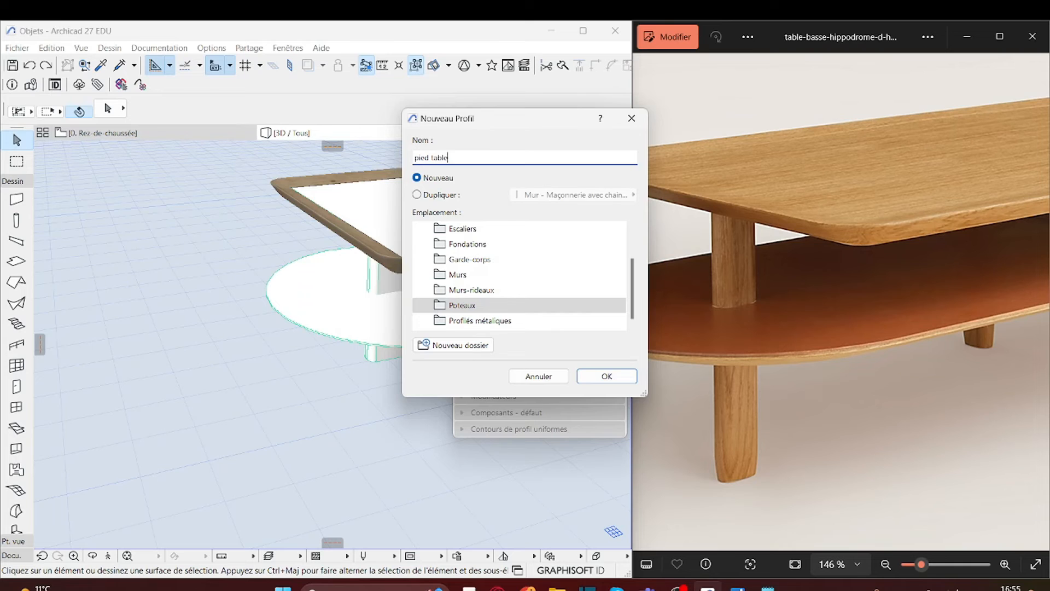
{"action": "type", "text": "pied table"}
{"action": "key", "text": "Return"}
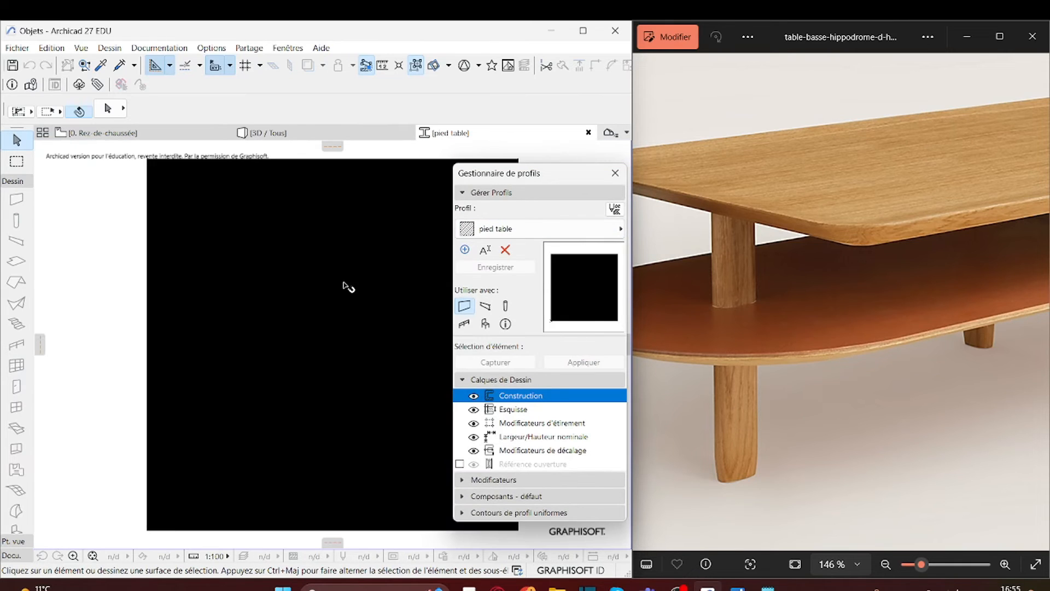
{"action": "left_click", "coordinate": [345, 299]}
{"action": "key", "text": "Delete"}
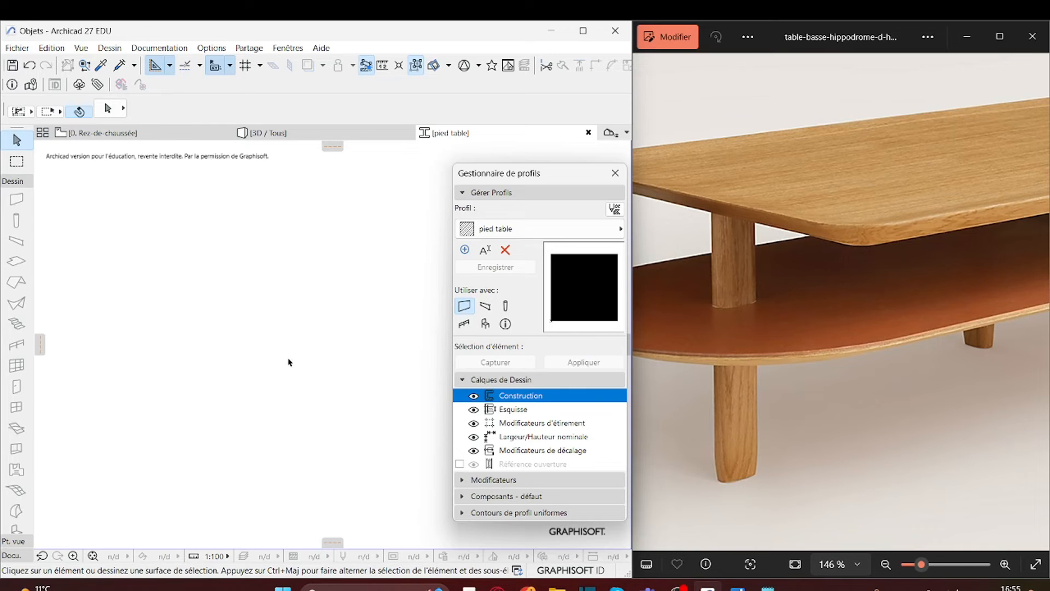
Draw a 0.100 by 0.05 rectangle with the Line tool from the profile's origin as the table leg section.
{"action": "left_click", "coordinate": [11, 555]}
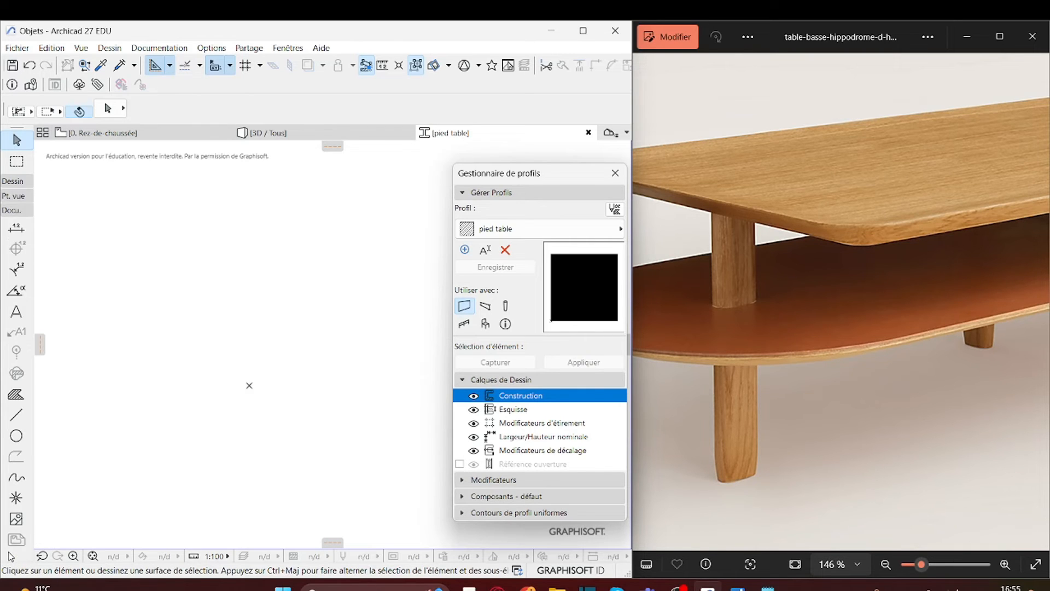
{"action": "left_click", "coordinate": [17, 436]}
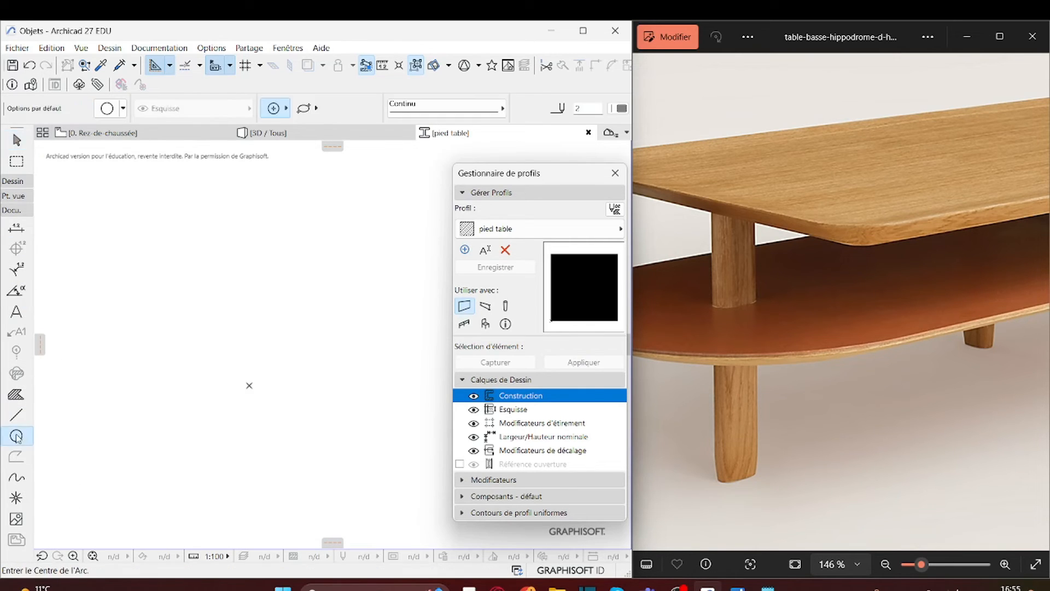
{"action": "left_click", "coordinate": [123, 135]}
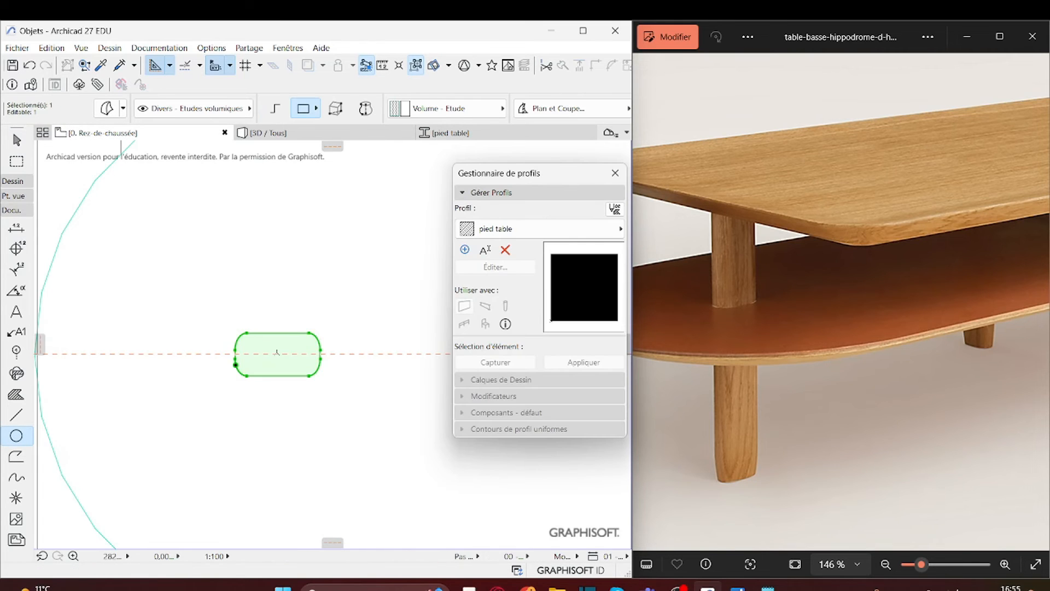
{"action": "left_click", "coordinate": [17, 415]}
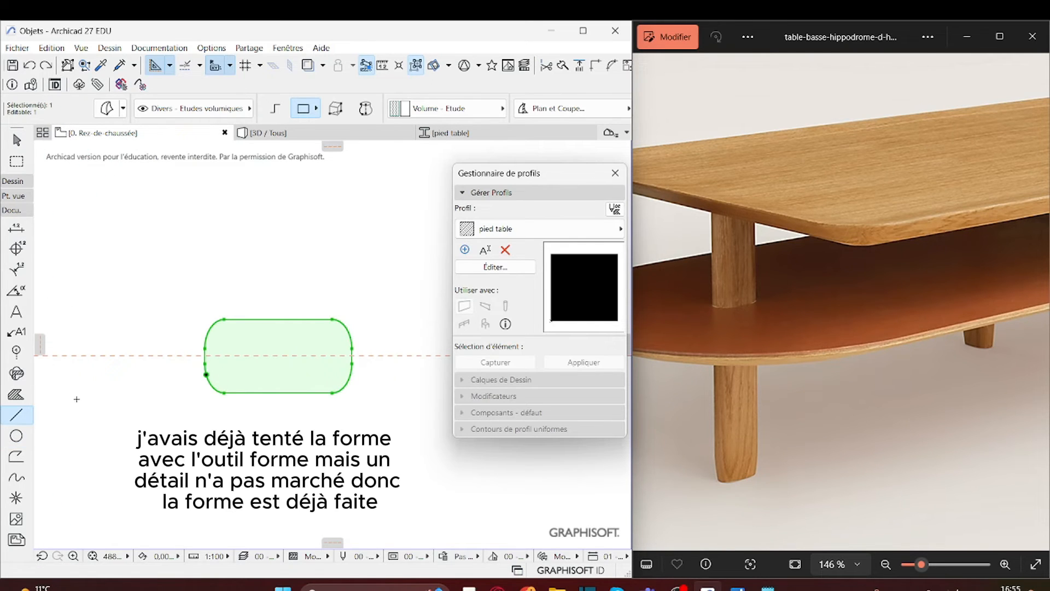
{"action": "left_click", "coordinate": [206, 358]}
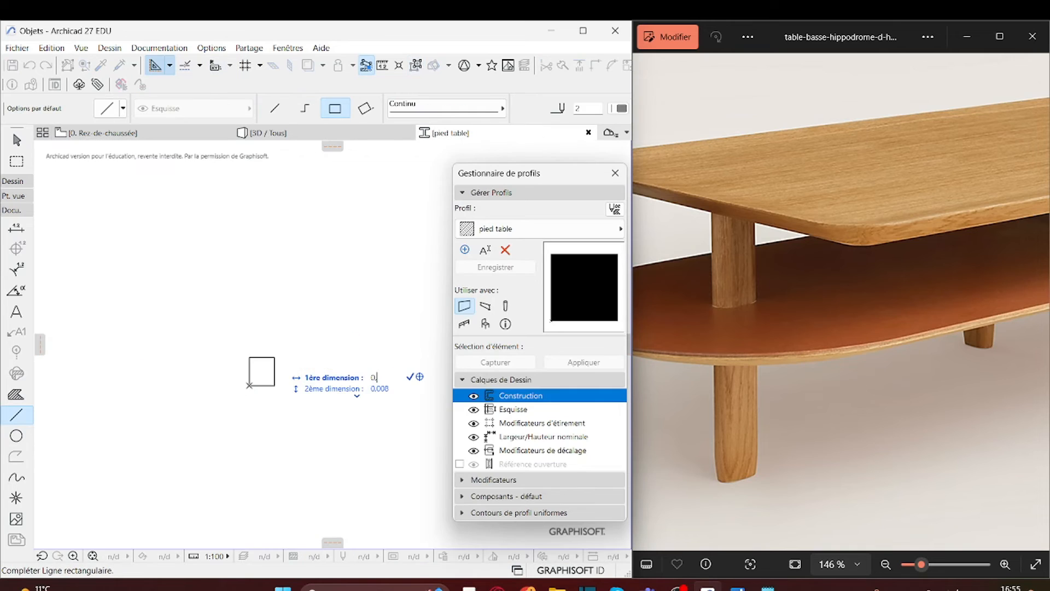
{"action": "key", "text": "Tab"}
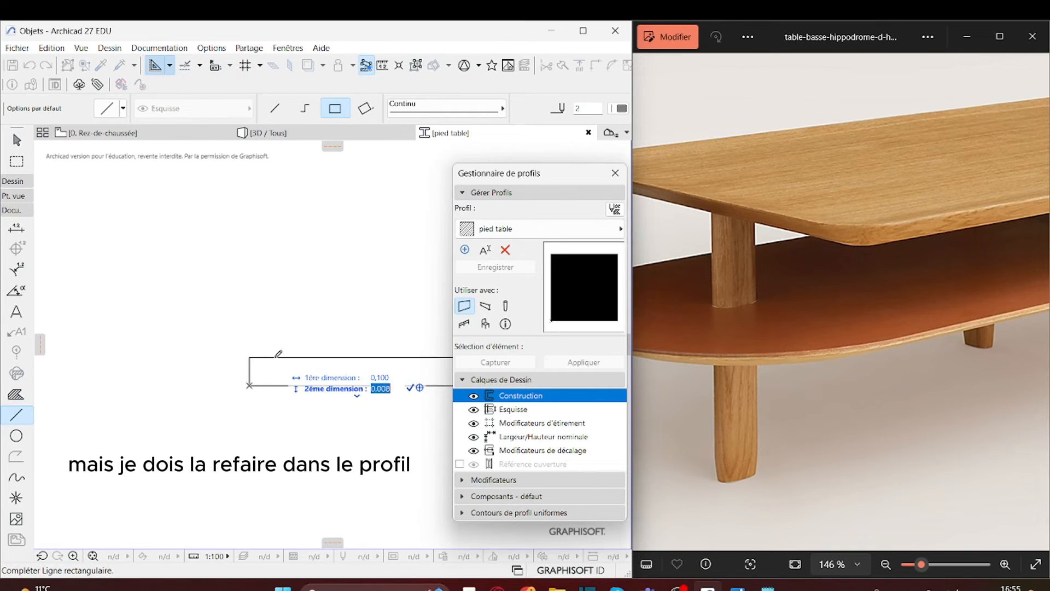
{"action": "type", "text": "0,05"}
{"action": "key", "text": "Return"}
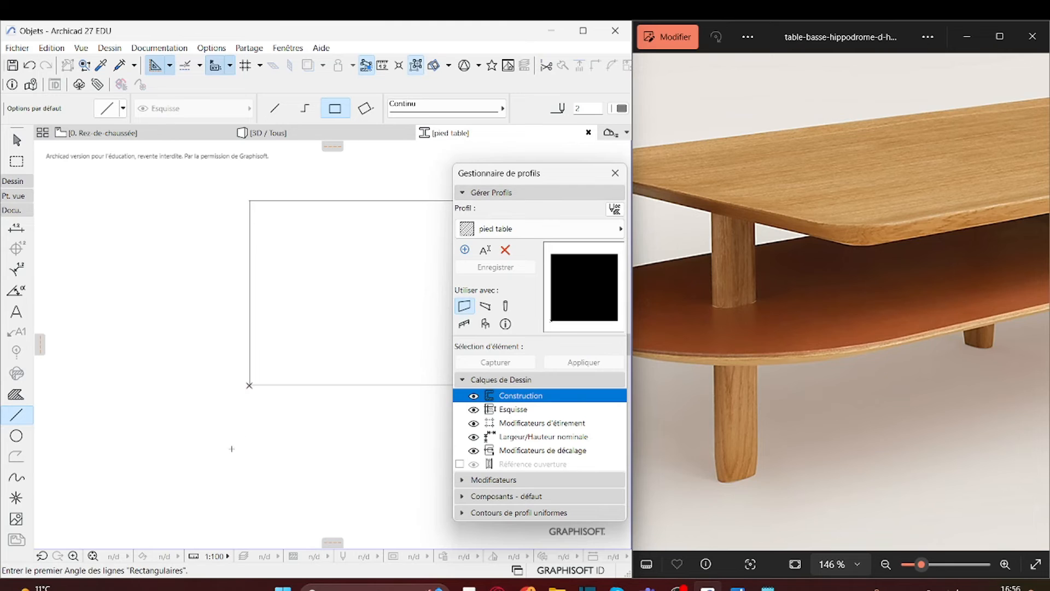
Fillet the upper-left corner of the leg rectangle with a radius of 0.02.
{"action": "scroll", "coordinate": [232, 448], "scroll_direction": "down", "scroll_amount": 1}
{"action": "middle_click_drag", "start_coordinate": [356, 436], "coordinate": [150, 466]}
{"action": "scroll", "coordinate": [230, 450], "scroll_direction": "down", "scroll_amount": 2}
{"action": "middle_click_drag", "start_coordinate": [230, 448], "coordinate": [316, 405]}
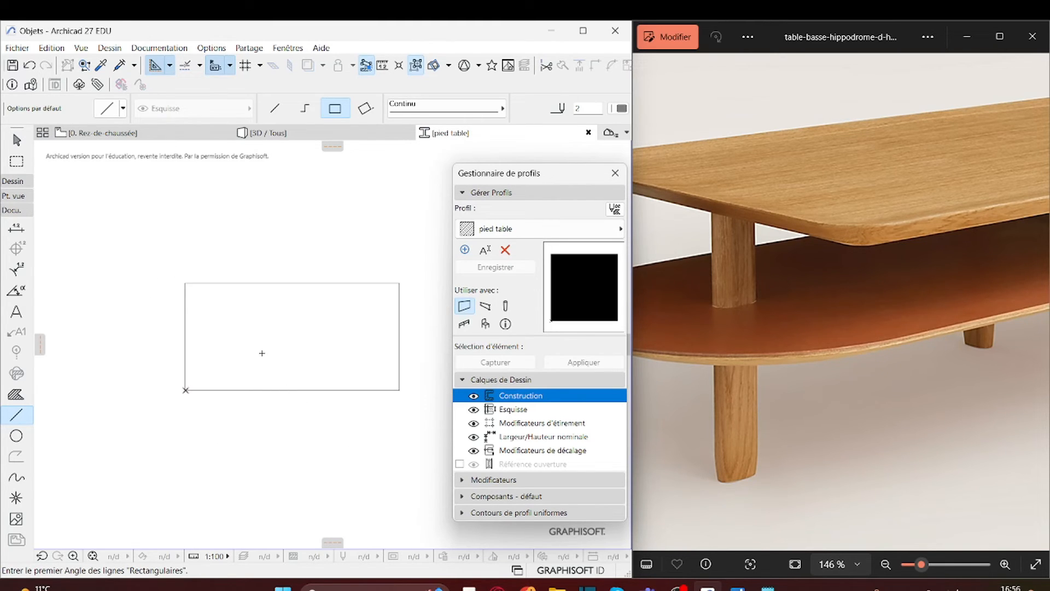
{"action": "scroll", "coordinate": [262, 353], "scroll_direction": "up", "scroll_amount": 1}
{"action": "scroll", "coordinate": [267, 352], "scroll_direction": "down", "scroll_amount": 1}
{"action": "mouse_move", "coordinate": [263, 353]}
{"action": "middle_mouse_down"}
{"action": "mouse_move", "coordinate": [207, 354]}
{"action": "mouse_move", "coordinate": [236, 356]}
{"action": "middle_mouse_up"}
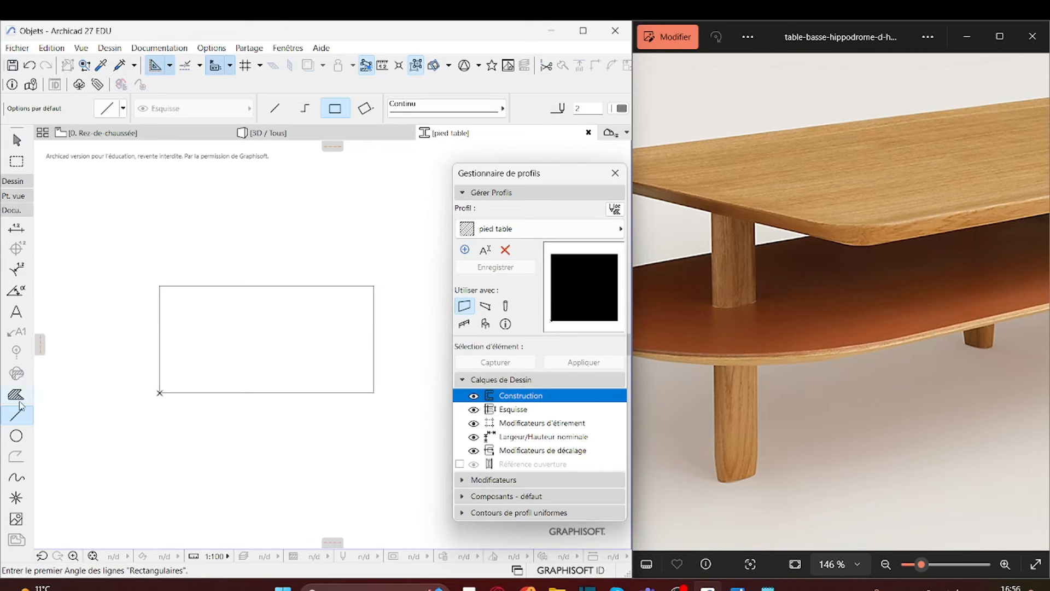
{"action": "left_click", "coordinate": [160, 294], "text": "shift"}
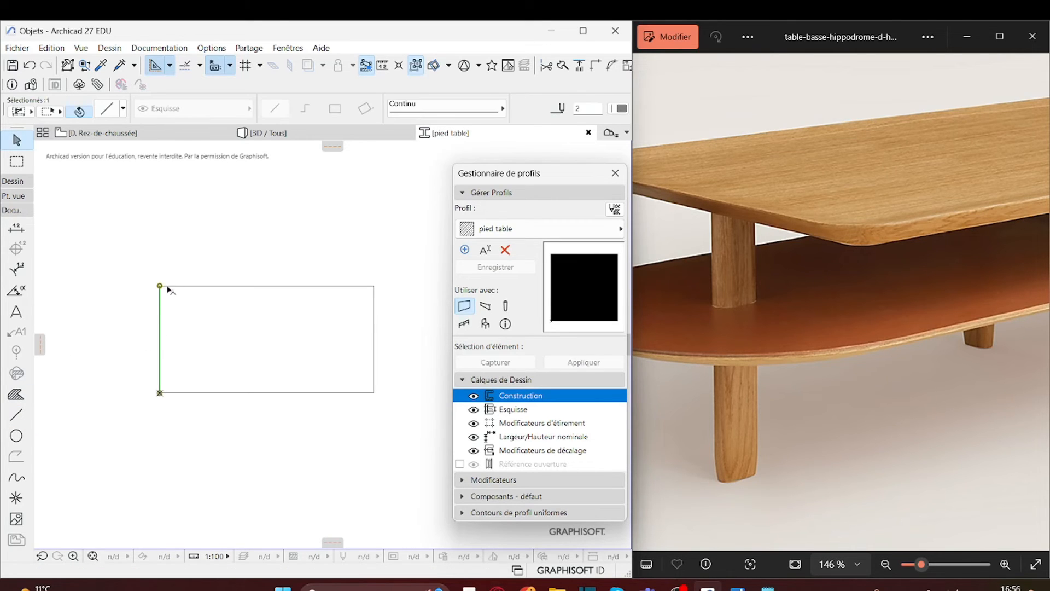
{"action": "left_click", "coordinate": [160, 287]}
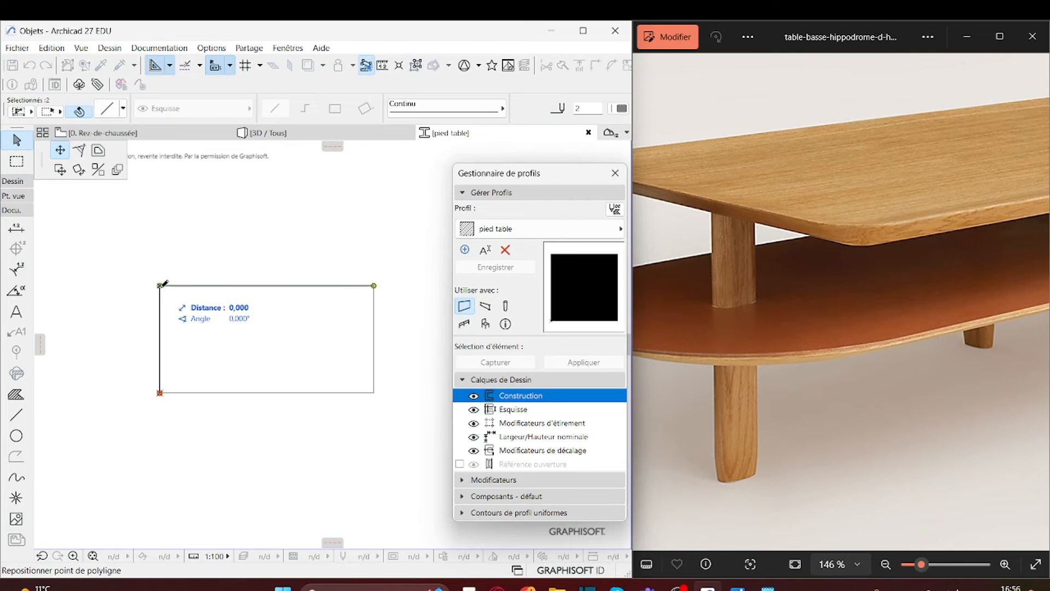
{"action": "left_click", "coordinate": [79, 150]}
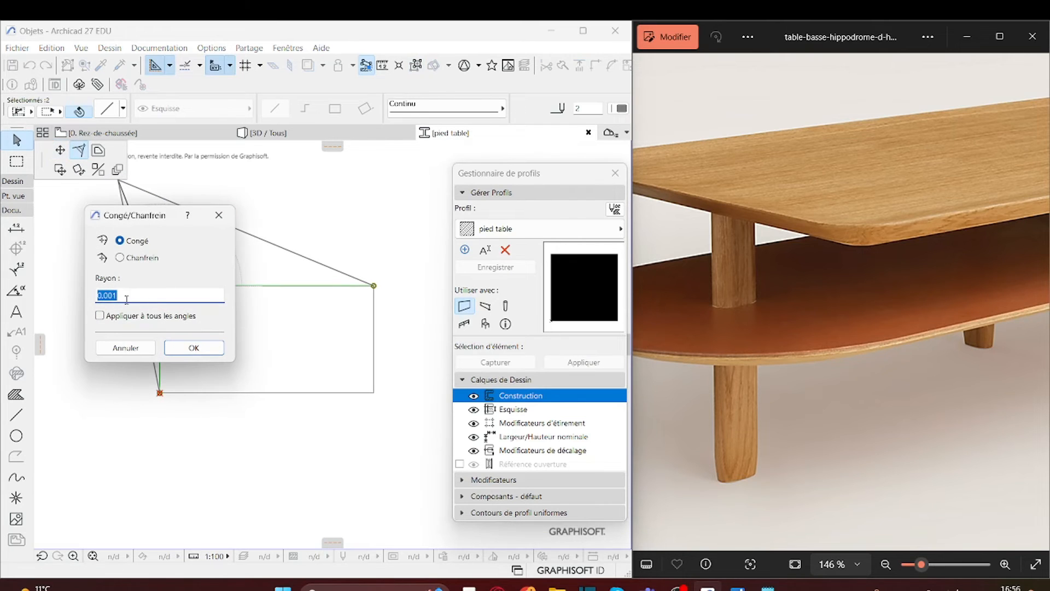
{"action": "type", "text": "2"}
{"action": "key", "text": "Return"}
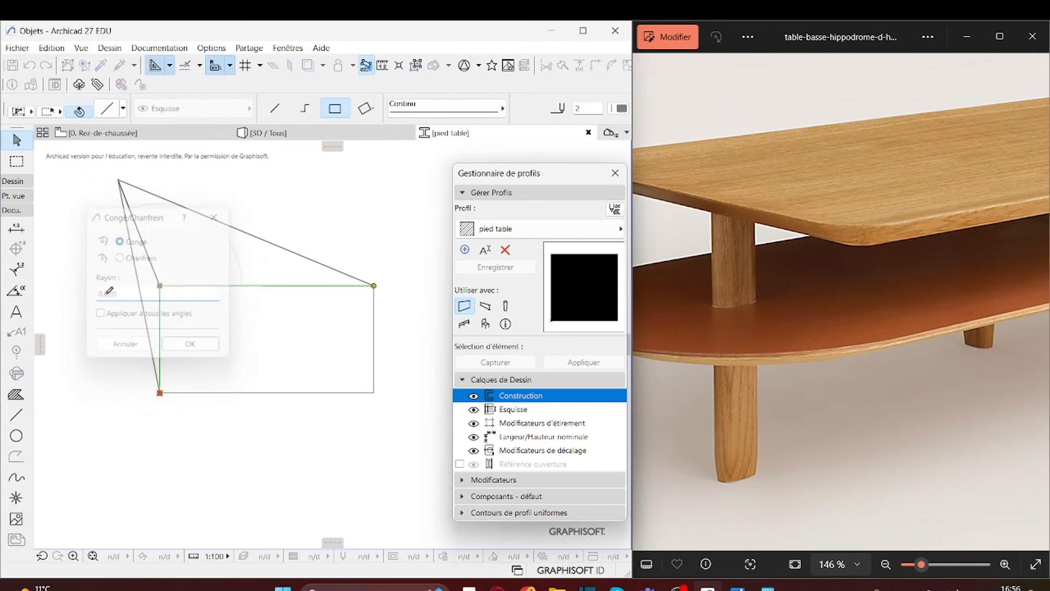
Fillet the lower-left corner of the leg outline with a radius of 0.02.
{"action": "left_click", "coordinate": [159, 393]}
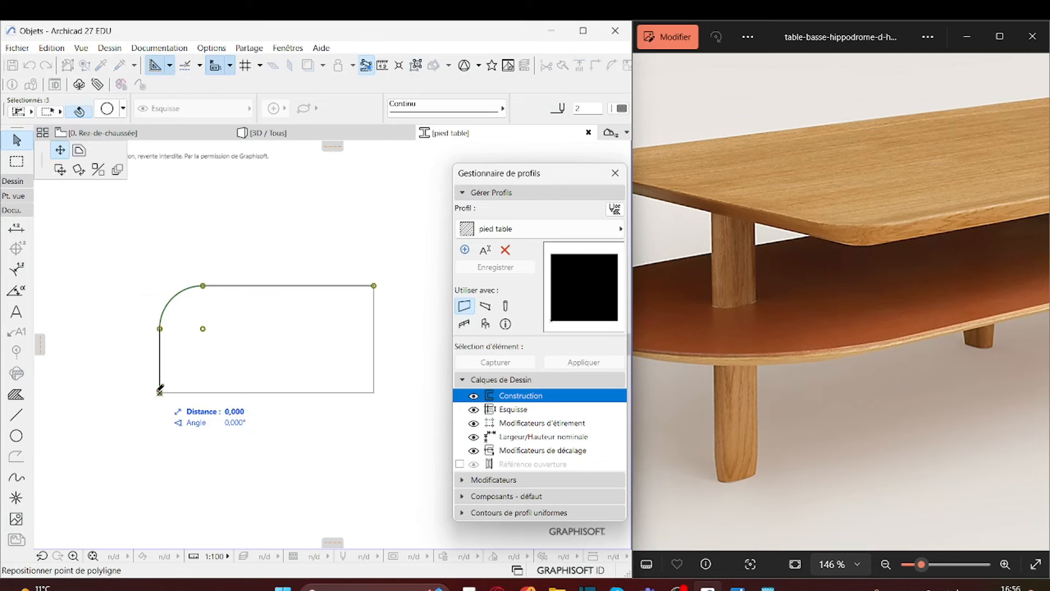
{"action": "key", "text": "Escape"}
{"action": "left_click", "coordinate": [174, 396]}
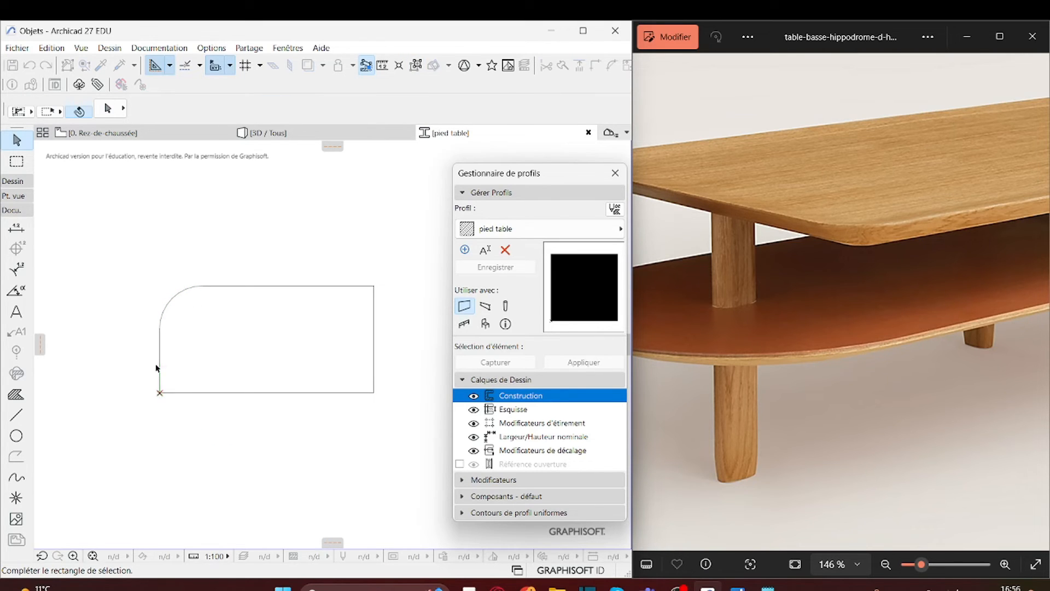
{"action": "left_click", "coordinate": [156, 366]}
{"action": "left_click", "coordinate": [160, 393]}
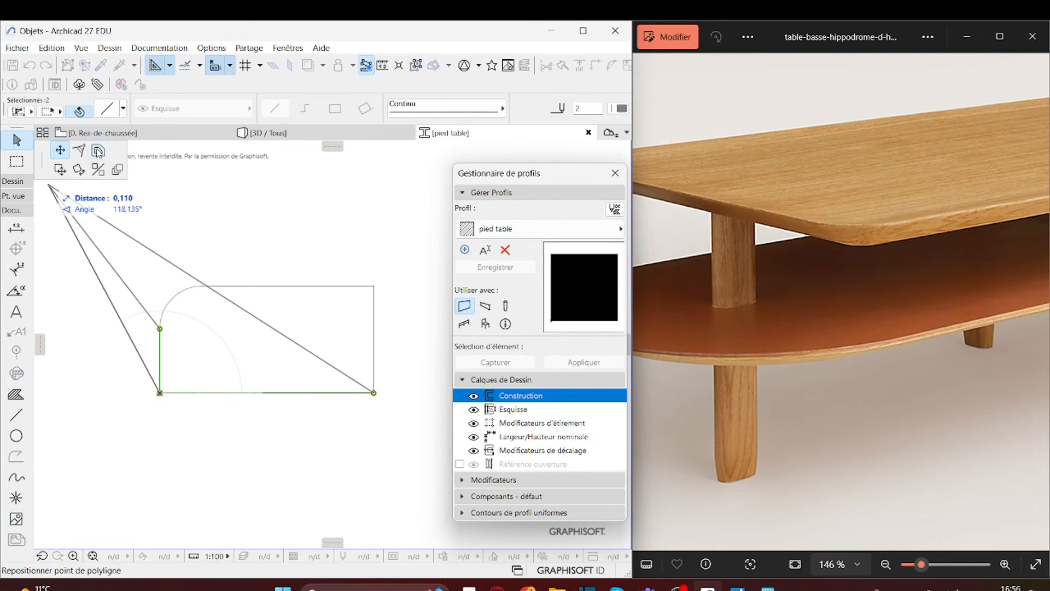
{"action": "left_click", "coordinate": [80, 150]}
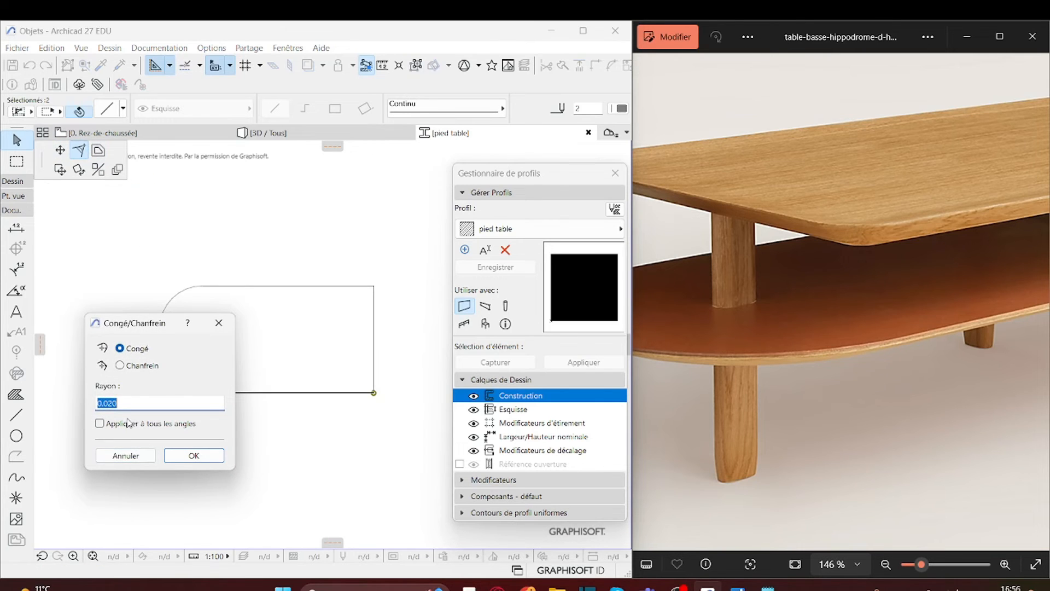
{"action": "left_click", "coordinate": [190, 452]}
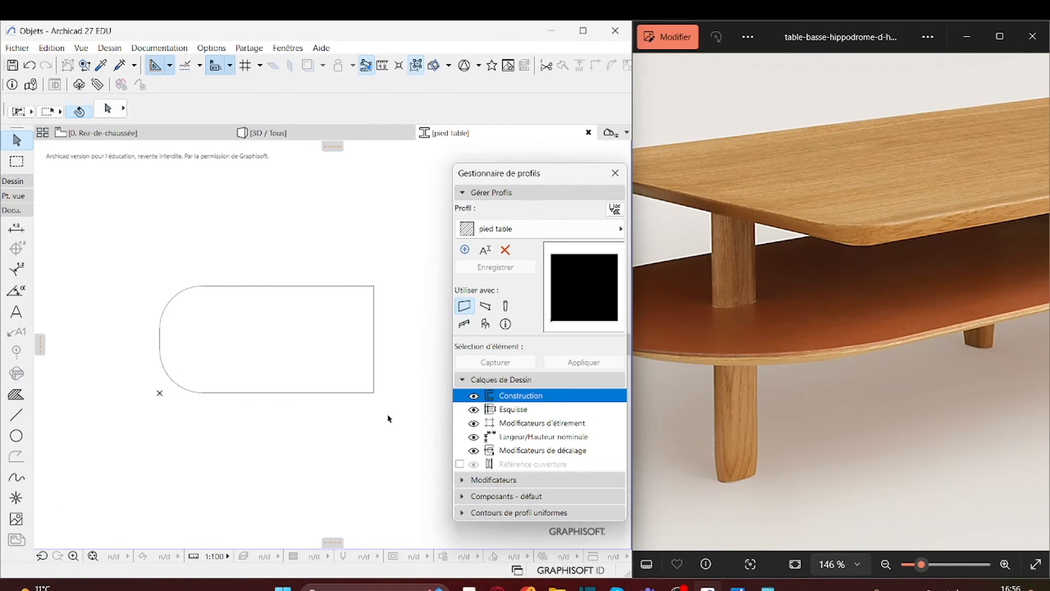
Fillet the lower-right corner of the leg outline with a radius of 0.02.
{"action": "left_click_drag", "start_coordinate": [389, 417], "coordinate": [336, 375]}
{"action": "left_click", "coordinate": [375, 393]}
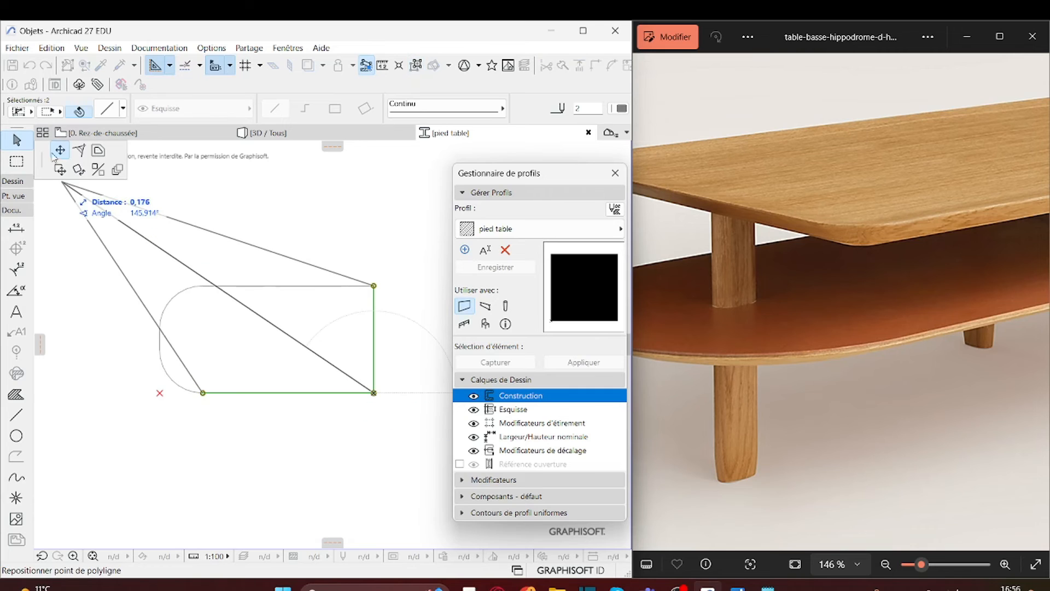
{"action": "left_click", "coordinate": [80, 150]}
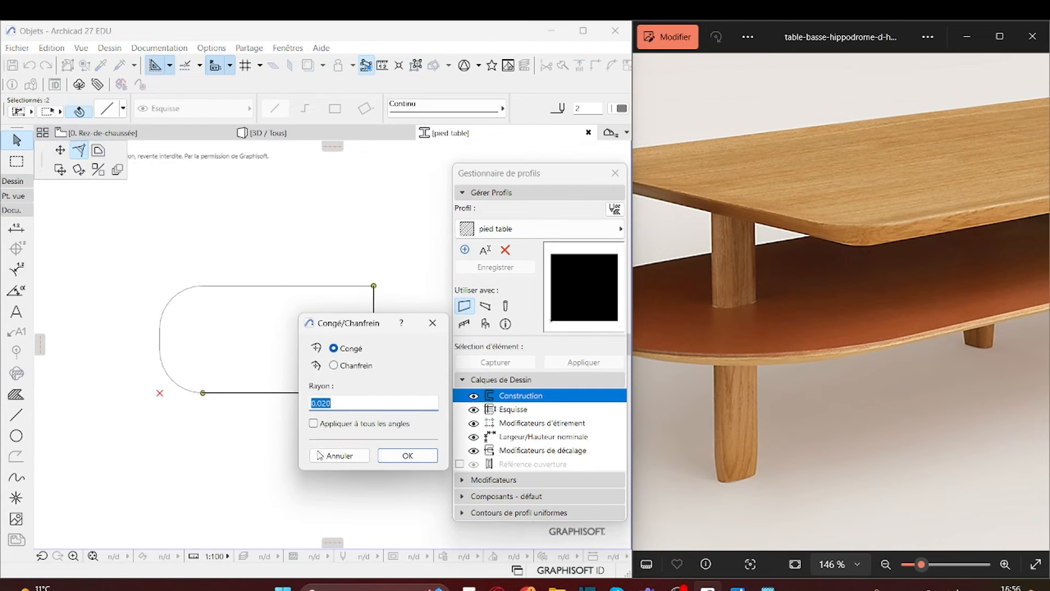
{"action": "left_click", "coordinate": [391, 456]}
Fillet the upper-right corner of the leg outline with a radius of 0.02.
{"action": "left_click", "coordinate": [395, 323]}
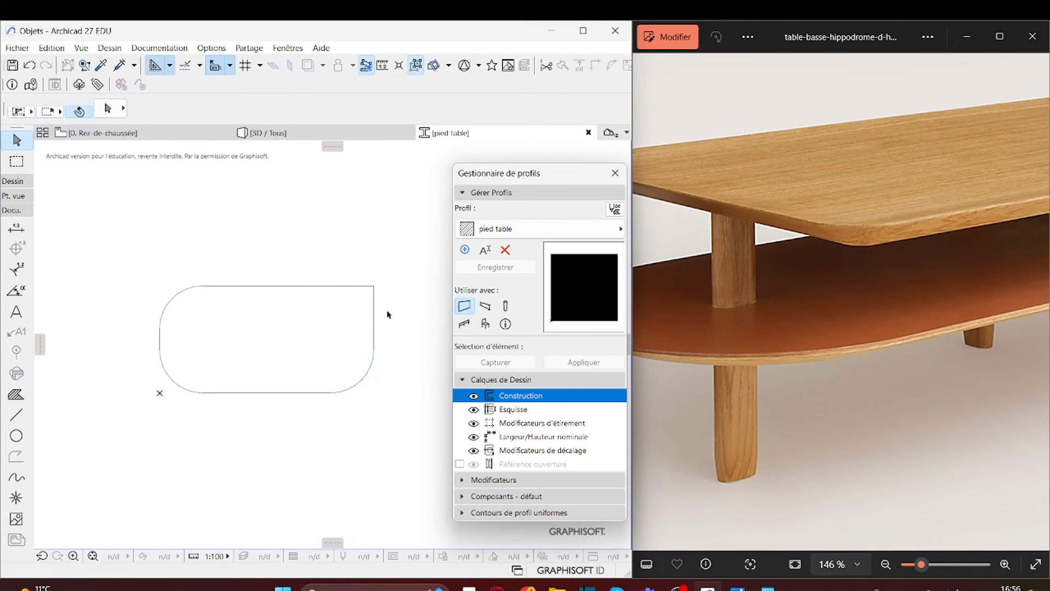
{"action": "left_click_drag", "start_coordinate": [394, 321], "coordinate": [320, 270]}
{"action": "left_click", "coordinate": [374, 285]}
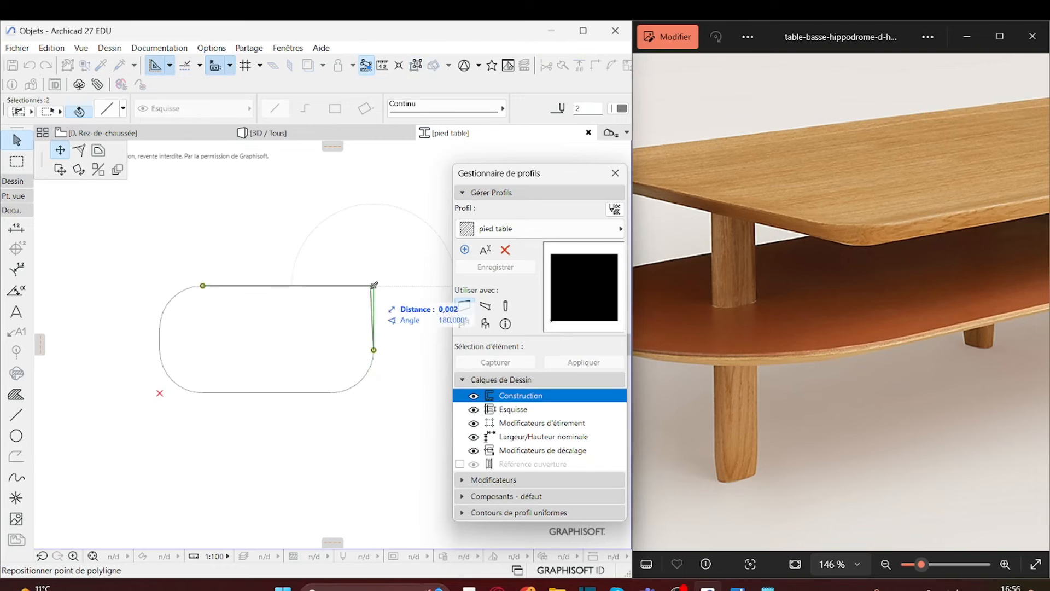
{"action": "left_click", "coordinate": [80, 151]}
{"action": "left_click", "coordinate": [399, 351]}
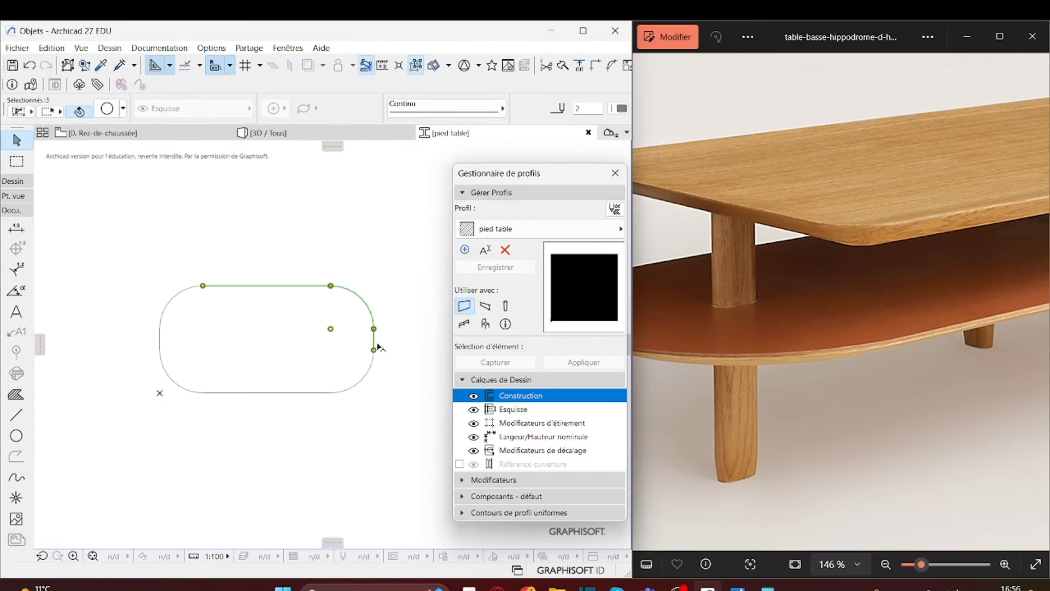
{"action": "left_click", "coordinate": [393, 398]}
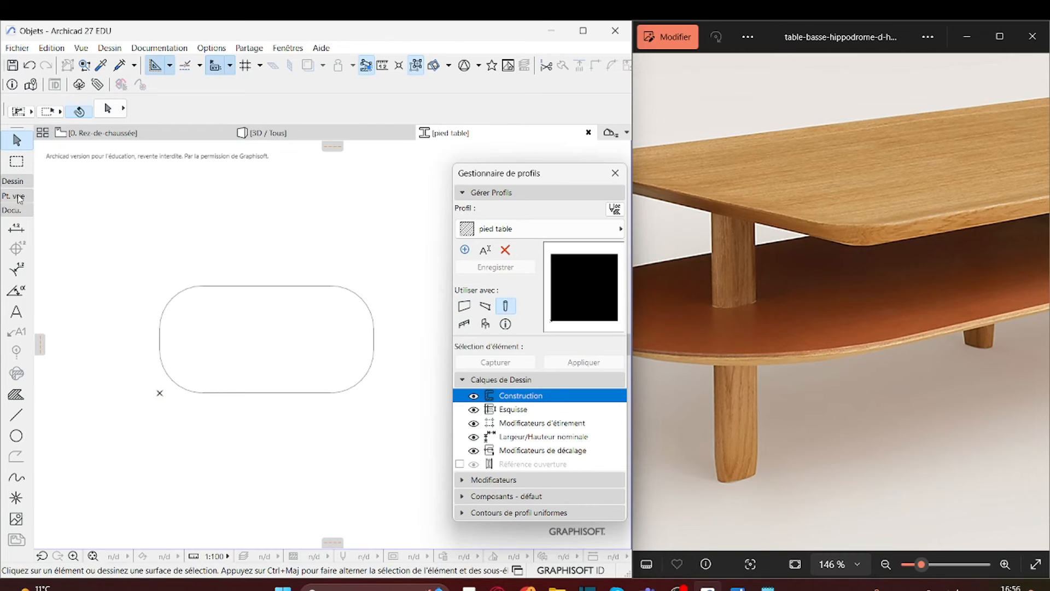
Fill the rounded leg outline with the Bois - Lattage material and save the "pied table" profile.
{"action": "left_click", "coordinate": [14, 395]}
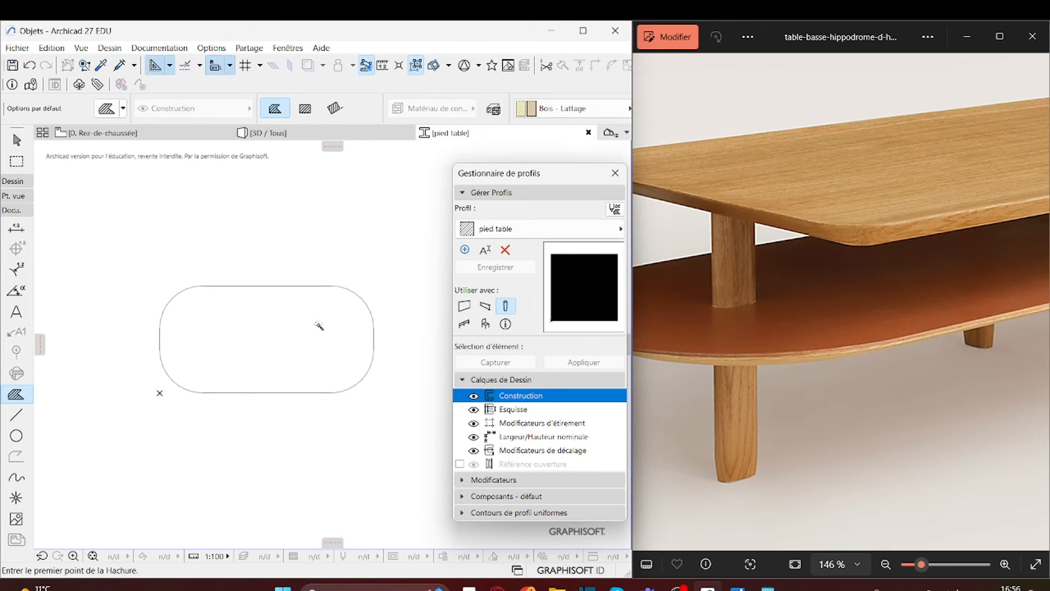
{"action": "left_click", "coordinate": [317, 335]}
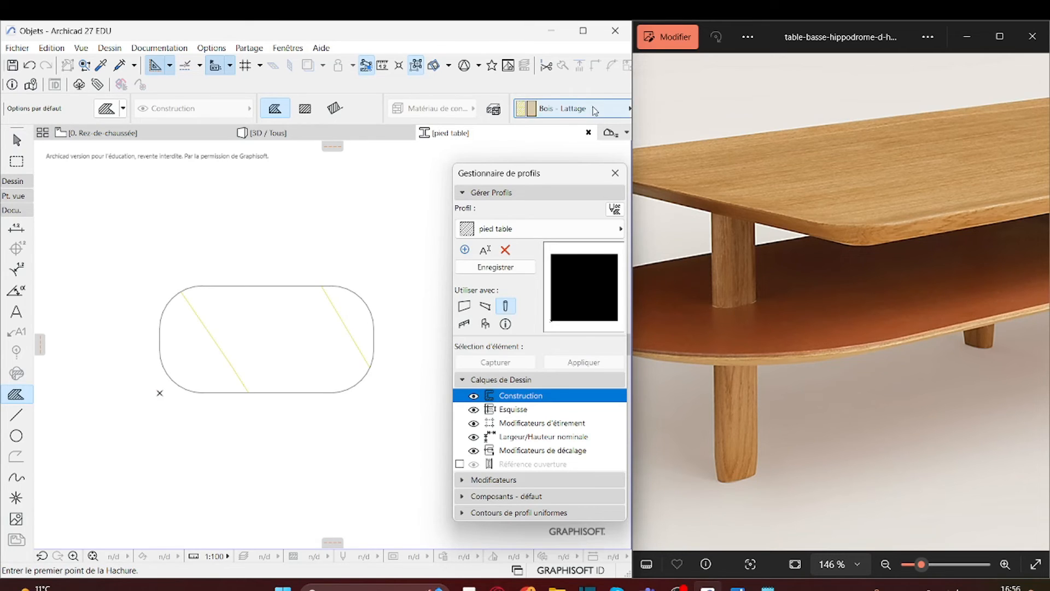
{"action": "left_click", "coordinate": [495, 268]}
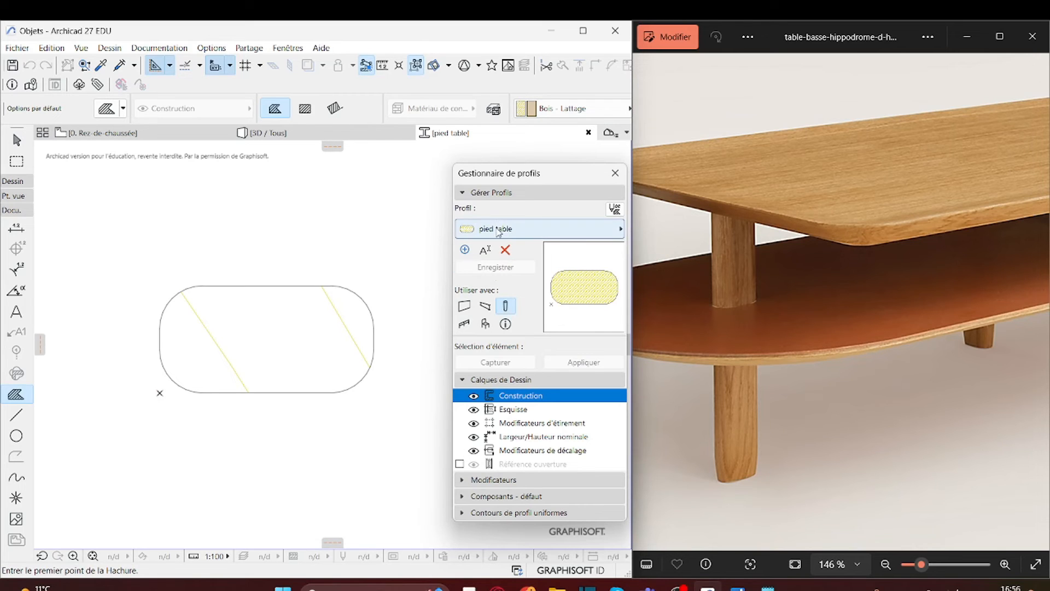
In the ground-floor plan, place a column with the complex profile "pied table" inside the coffee table's outline.
{"action": "left_click", "coordinate": [101, 133]}
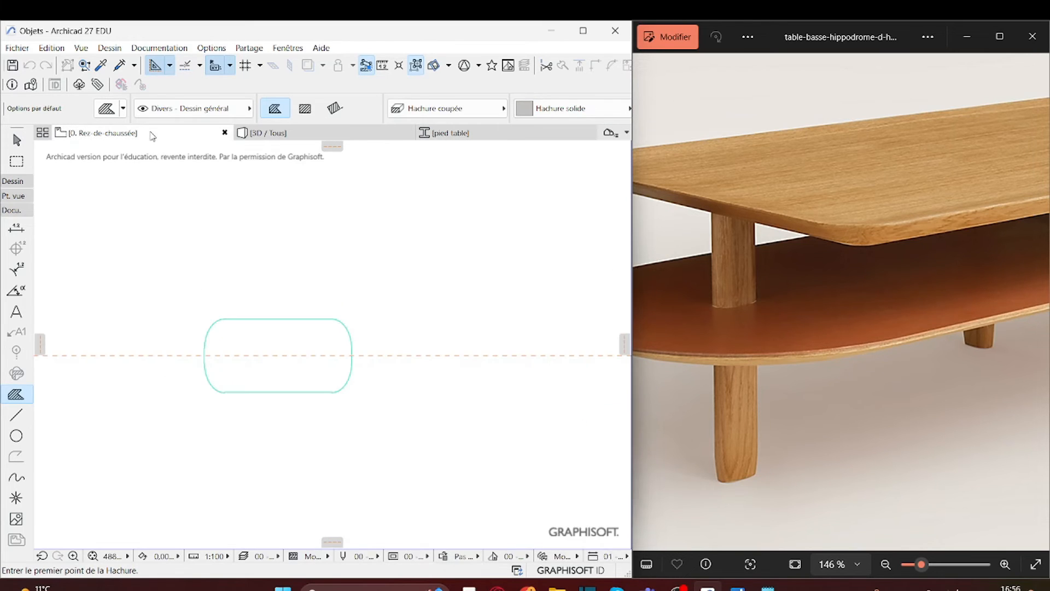
{"action": "left_click", "coordinate": [12, 181]}
{"action": "left_click", "coordinate": [17, 221]}
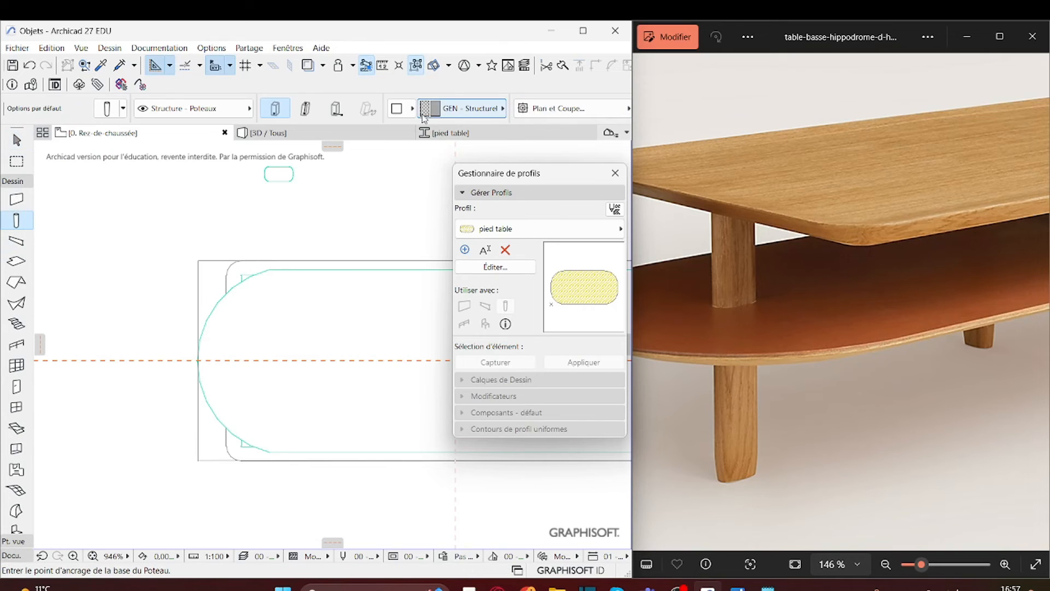
{"action": "left_click", "coordinate": [397, 108]}
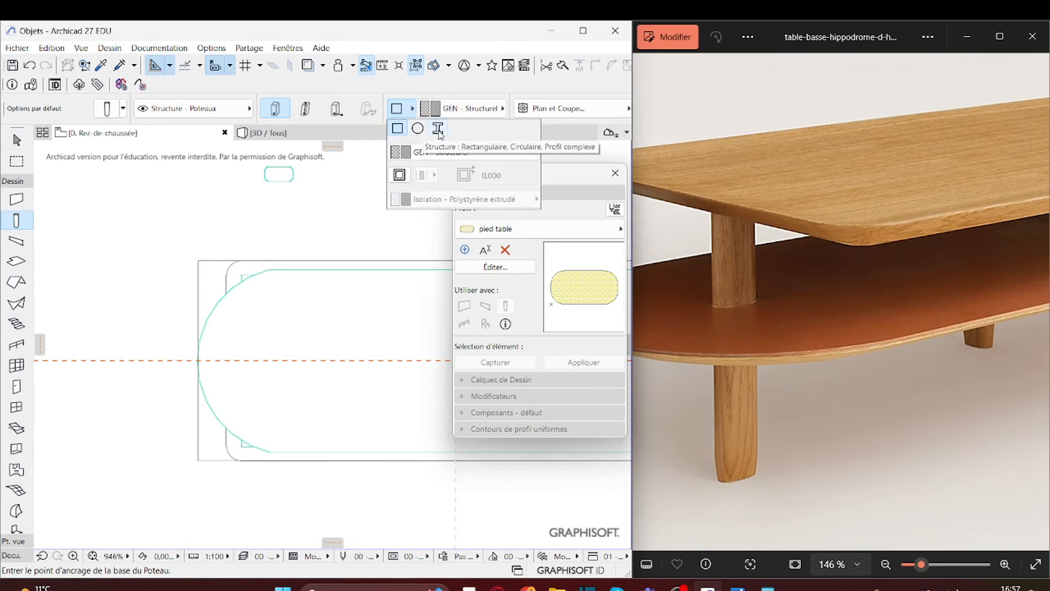
{"action": "left_click", "coordinate": [438, 129]}
{"action": "left_click", "coordinate": [453, 109]}
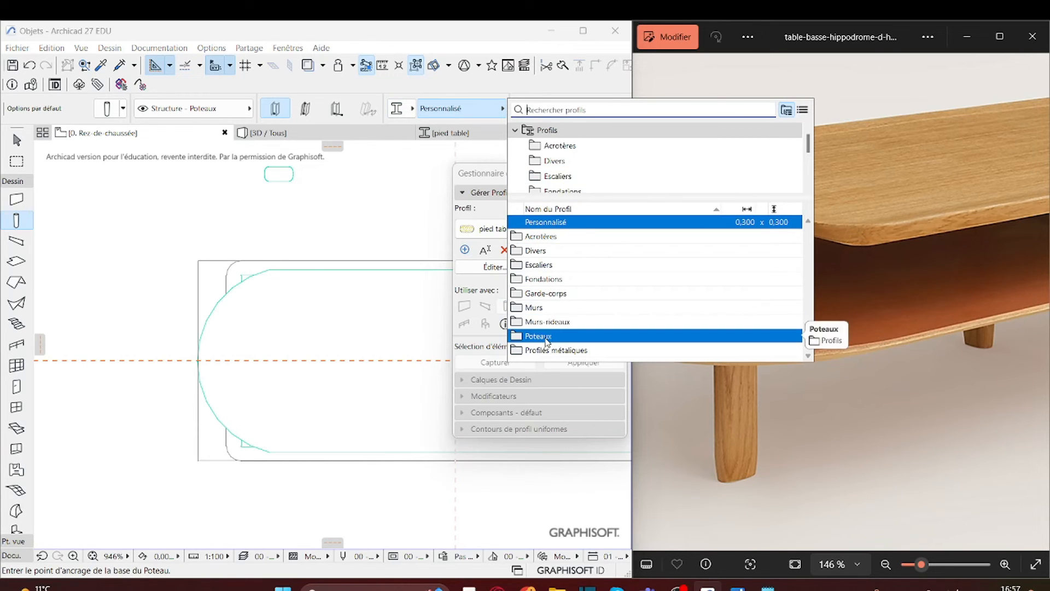
{"action": "scroll", "coordinate": [562, 181], "scroll_direction": "down", "scroll_amount": 1}
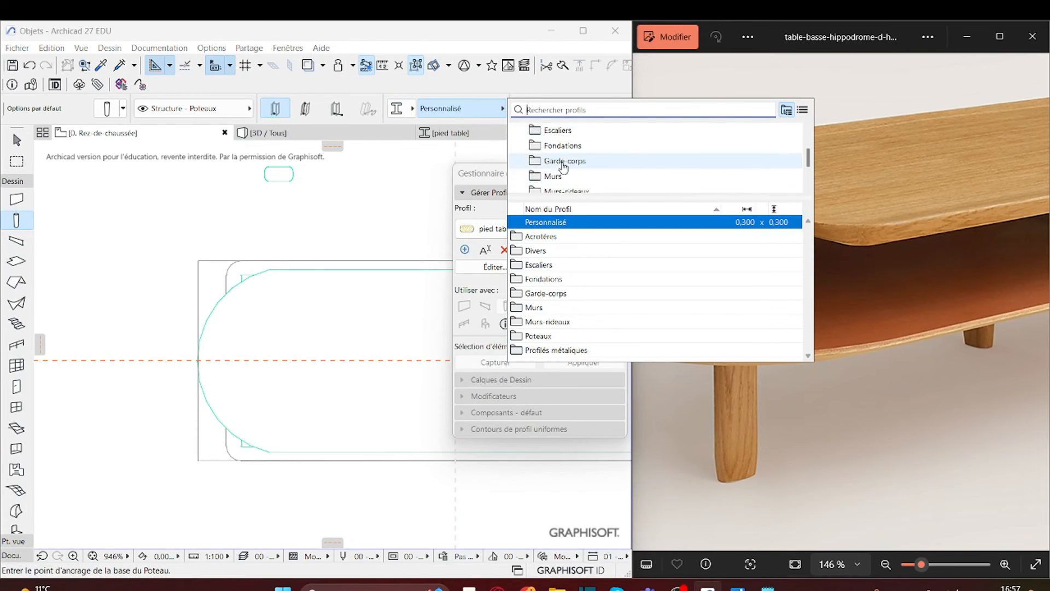
{"action": "double_click", "coordinate": [555, 336]}
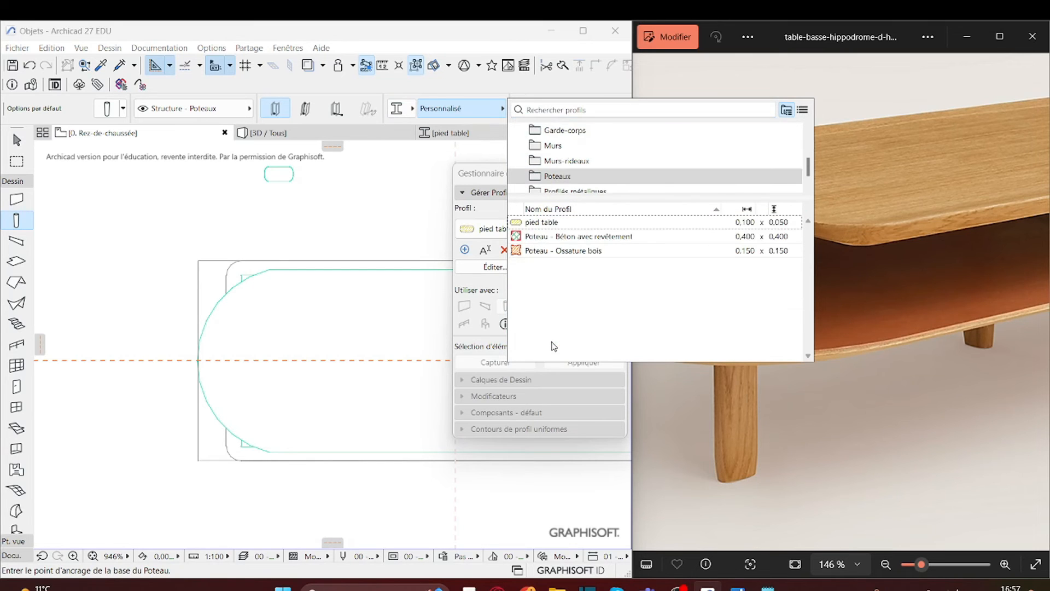
{"action": "double_click", "coordinate": [545, 223]}
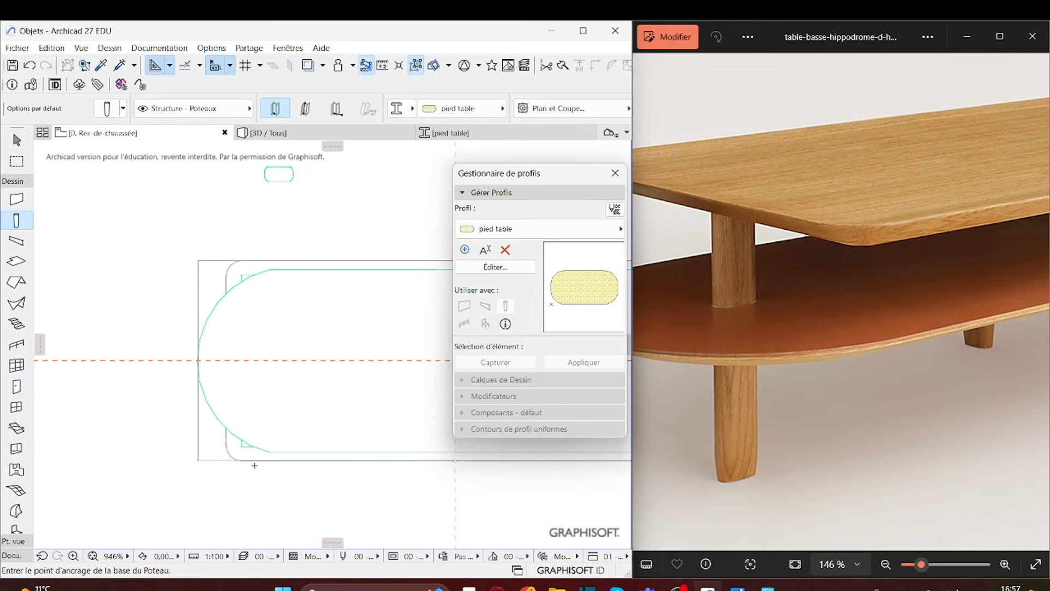
{"action": "left_click", "coordinate": [16, 140]}
In the 3D view, stretch the new column's top down to a height of 0.335, level with the reference leg's top.
{"action": "left_click", "coordinate": [262, 133]}
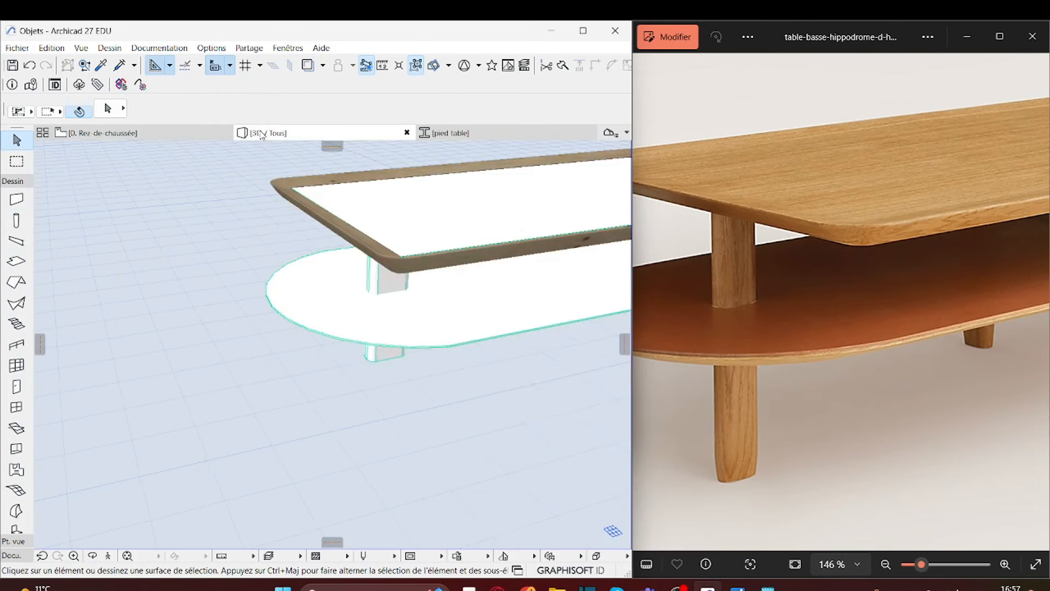
{"action": "middle_click_drag", "start_coordinate": [361, 203], "coordinate": [274, 296]}
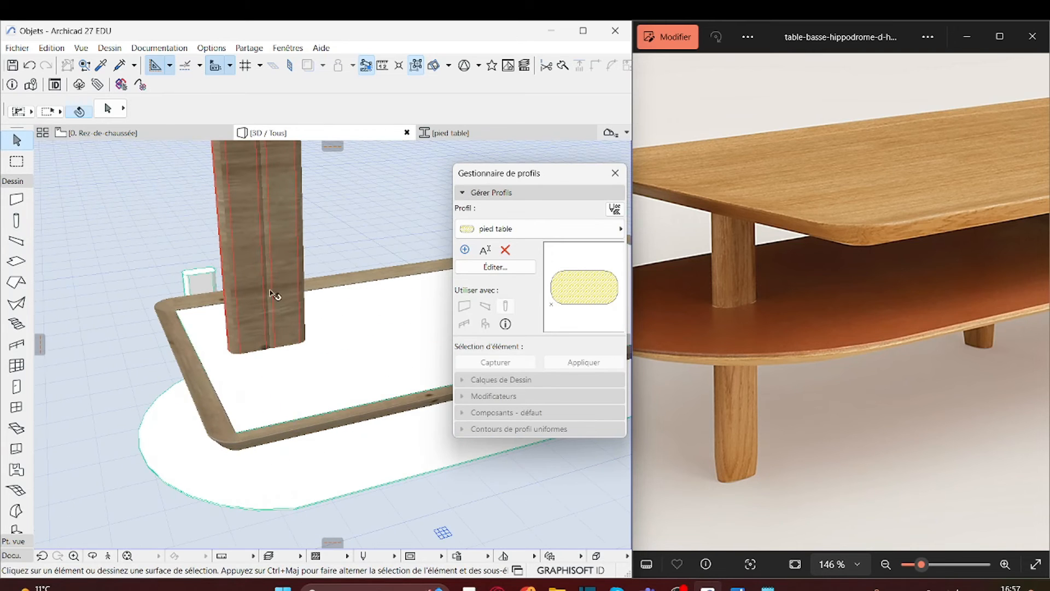
{"action": "left_click", "coordinate": [285, 294]}
{"action": "key", "text": "Escape"}
{"action": "scroll", "coordinate": [293, 328], "scroll_direction": "down", "scroll_amount": 8}
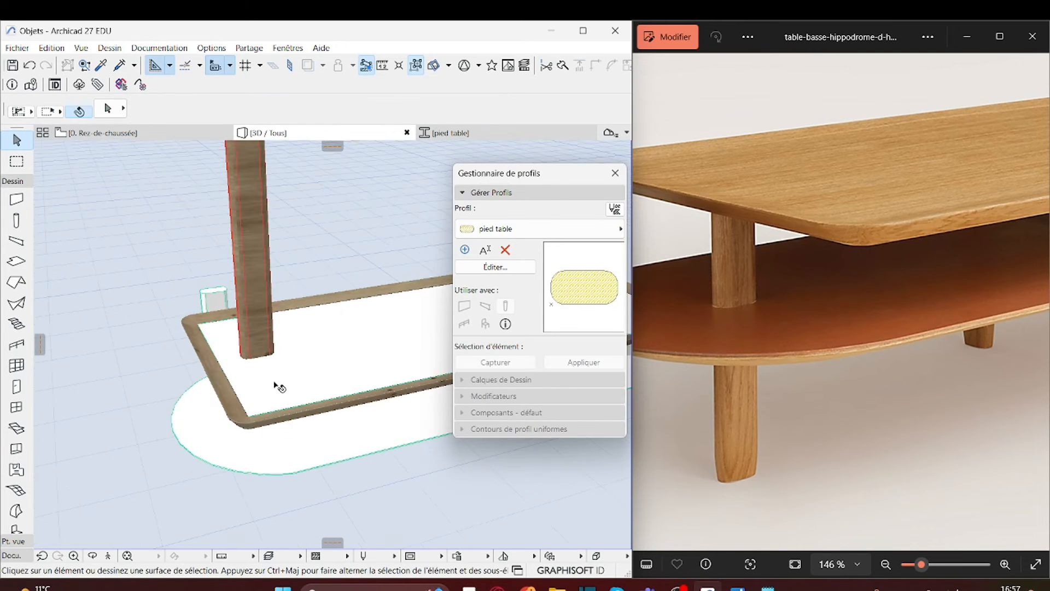
{"action": "left_click", "coordinate": [276, 260]}
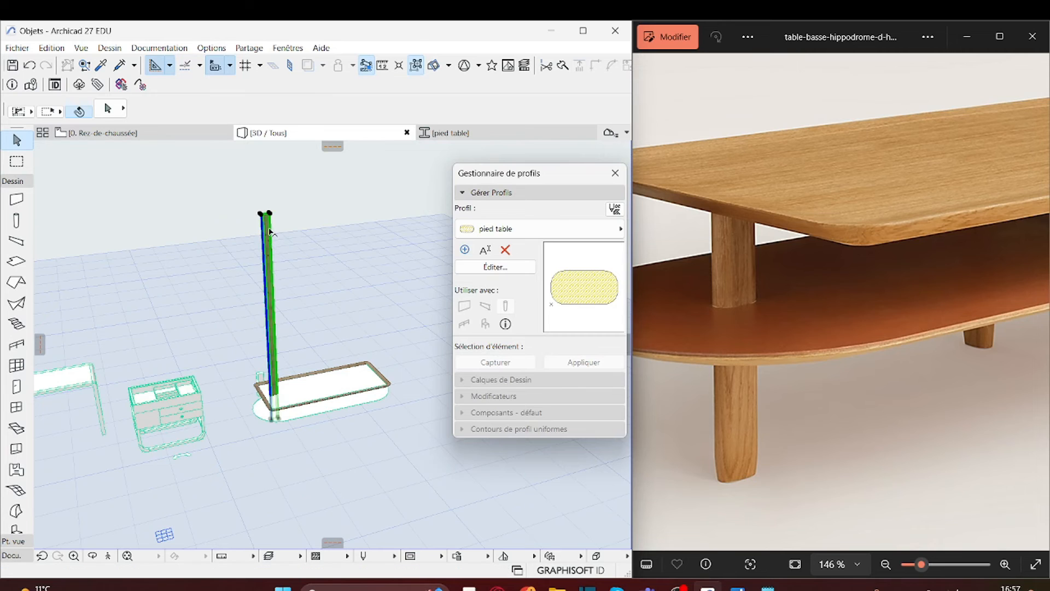
{"action": "left_click", "coordinate": [266, 214]}
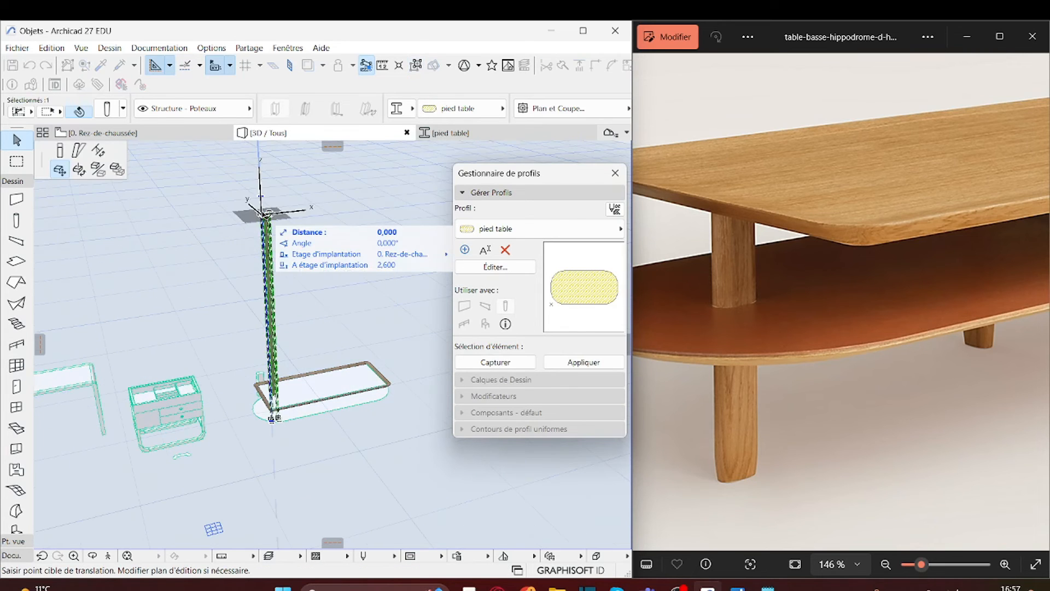
{"action": "left_click", "coordinate": [60, 151]}
{"action": "scroll", "coordinate": [261, 403], "scroll_direction": "up", "scroll_amount": 3}
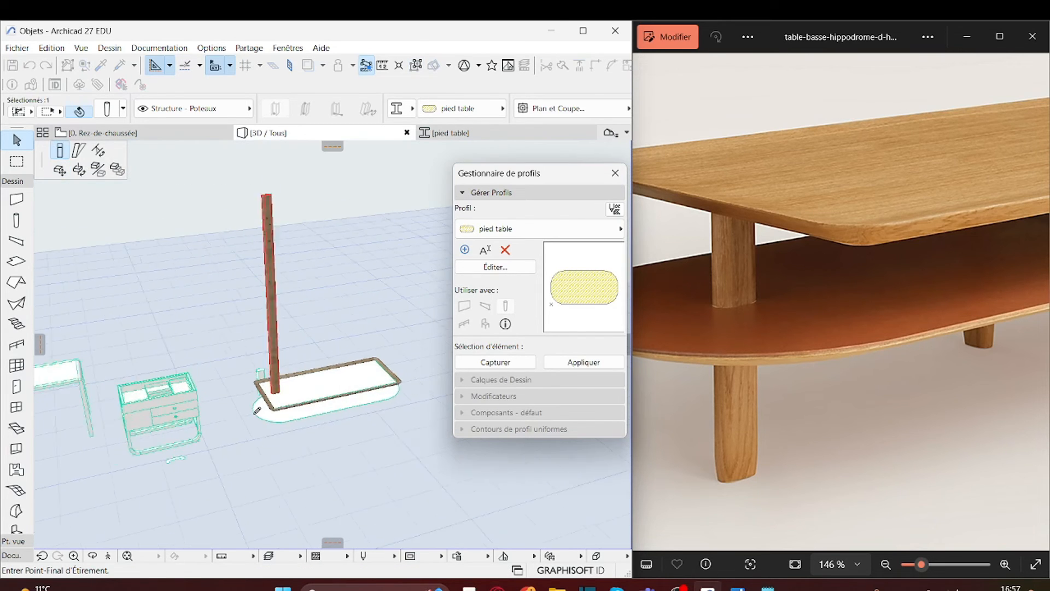
{"action": "scroll", "coordinate": [290, 346], "scroll_direction": "up", "scroll_amount": 5}
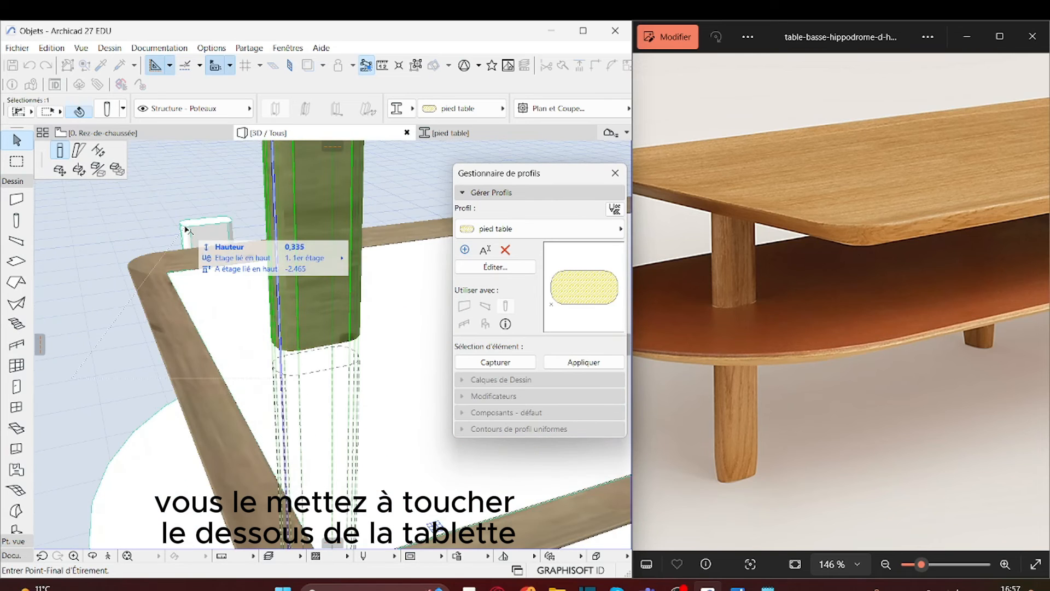
{"action": "left_click", "coordinate": [188, 229]}
Close the profile manager and review the leg column's positioning settings without changing them.
{"action": "middle_click_drag", "start_coordinate": [276, 409], "coordinate": [286, 472], "text": "shift"}
{"action": "middle_click_drag", "start_coordinate": [230, 509], "coordinate": [356, 410]}
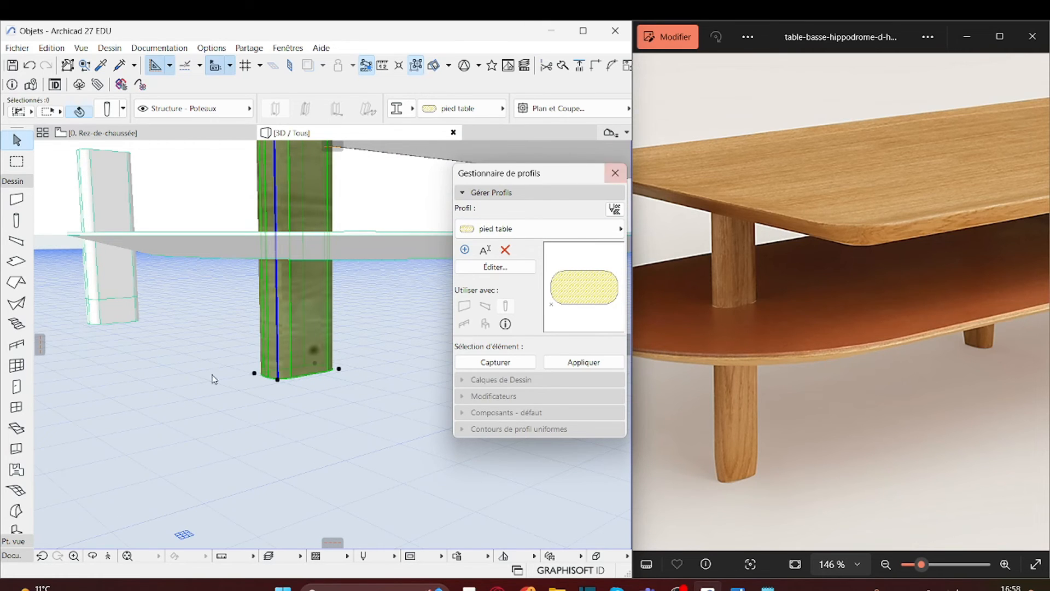
{"action": "left_click", "coordinate": [615, 173]}
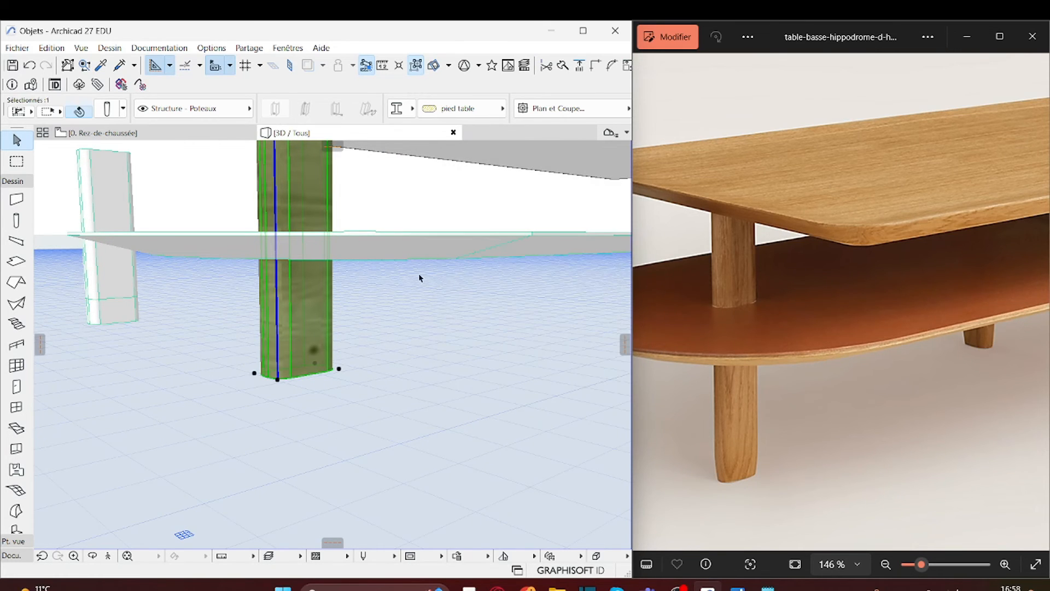
{"action": "double_click", "coordinate": [314, 341]}
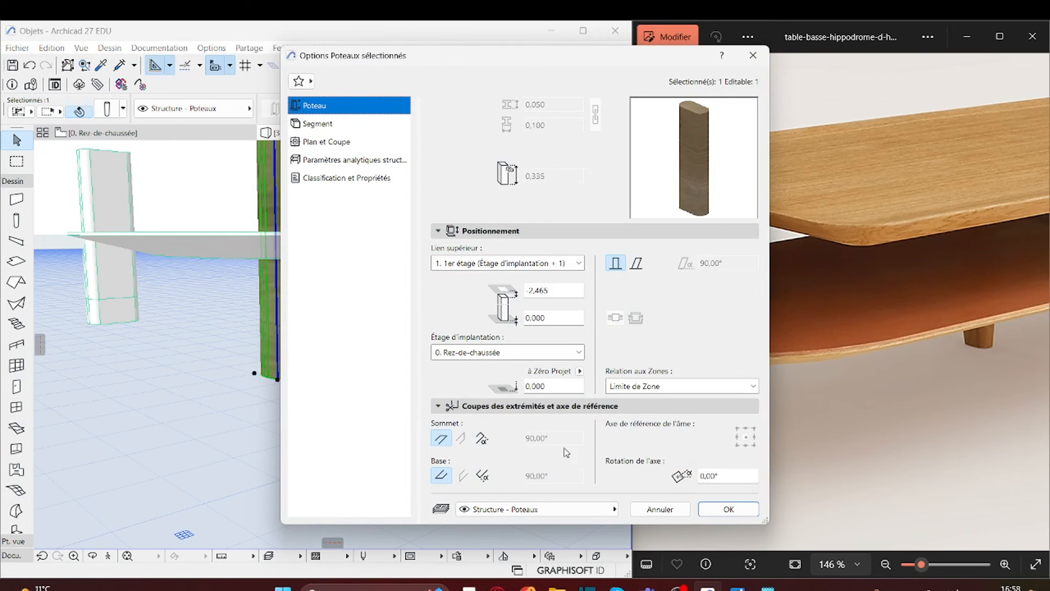
{"action": "left_click", "coordinate": [728, 509]}
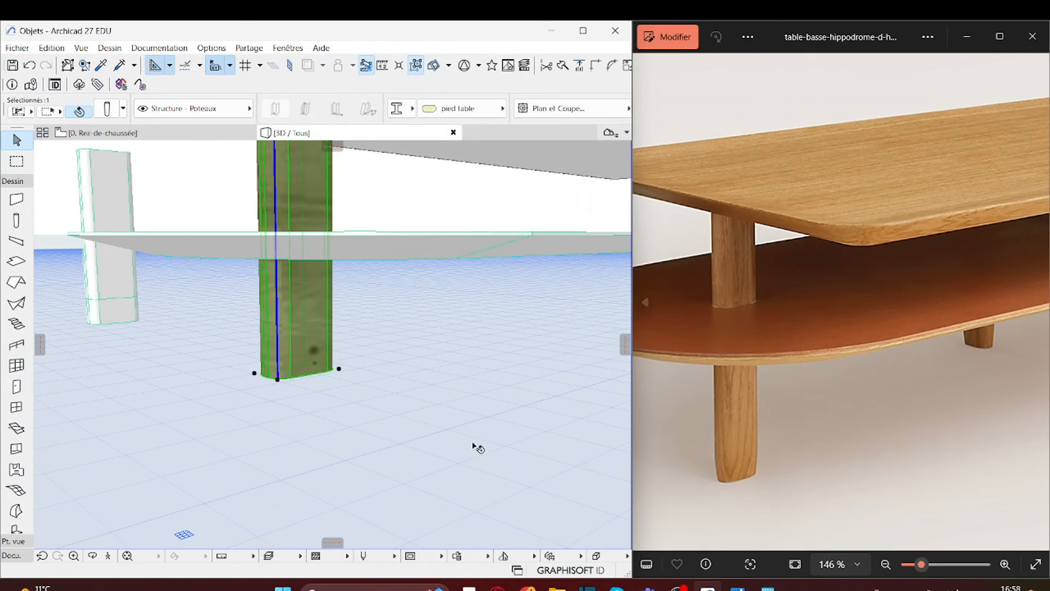
Divide the leg column into two segments at a distance of 0.05 from its base.
{"action": "left_click", "coordinate": [279, 352]}
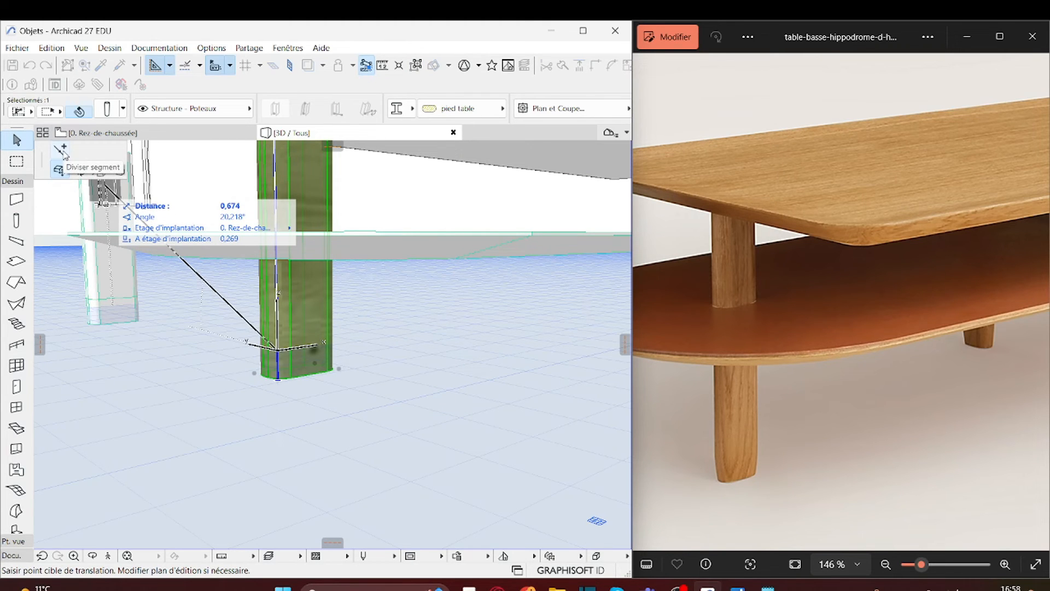
{"action": "left_click", "coordinate": [63, 153]}
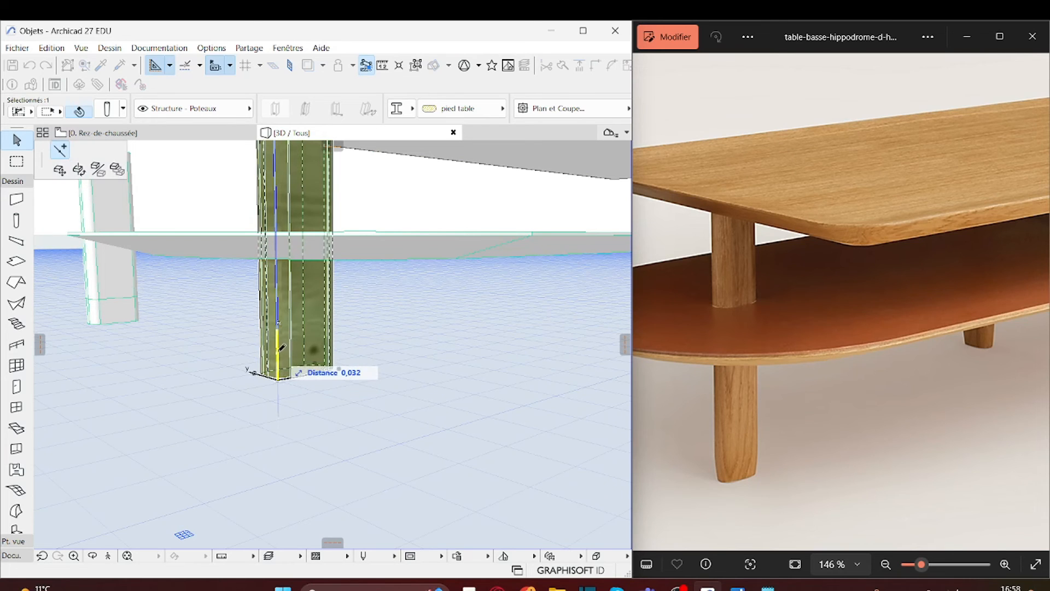
{"action": "type", "text": "0.0"}
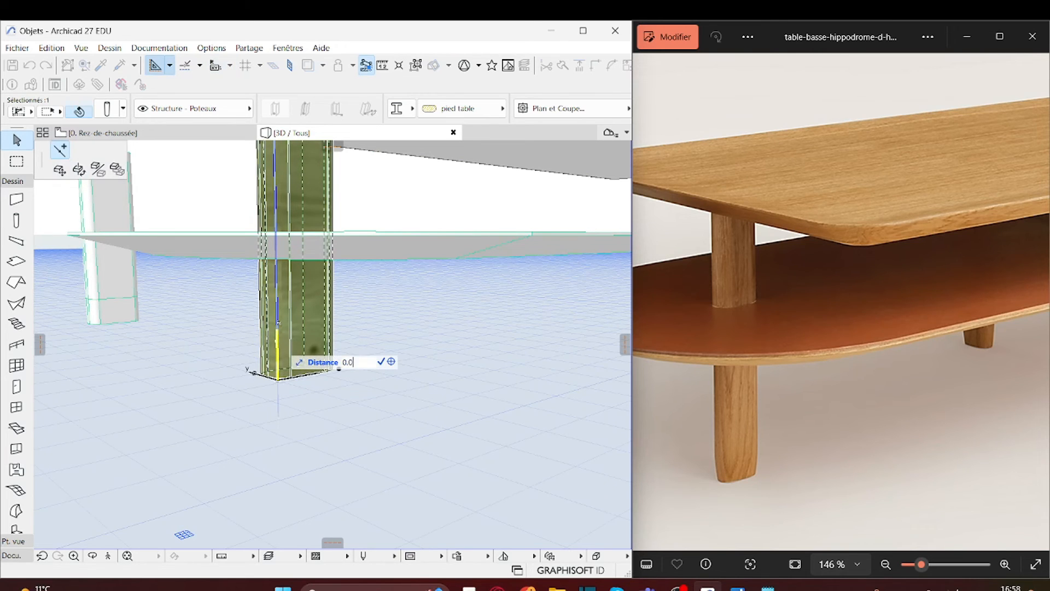
{"action": "type", "text": "5"}
{"action": "key", "text": "Return"}
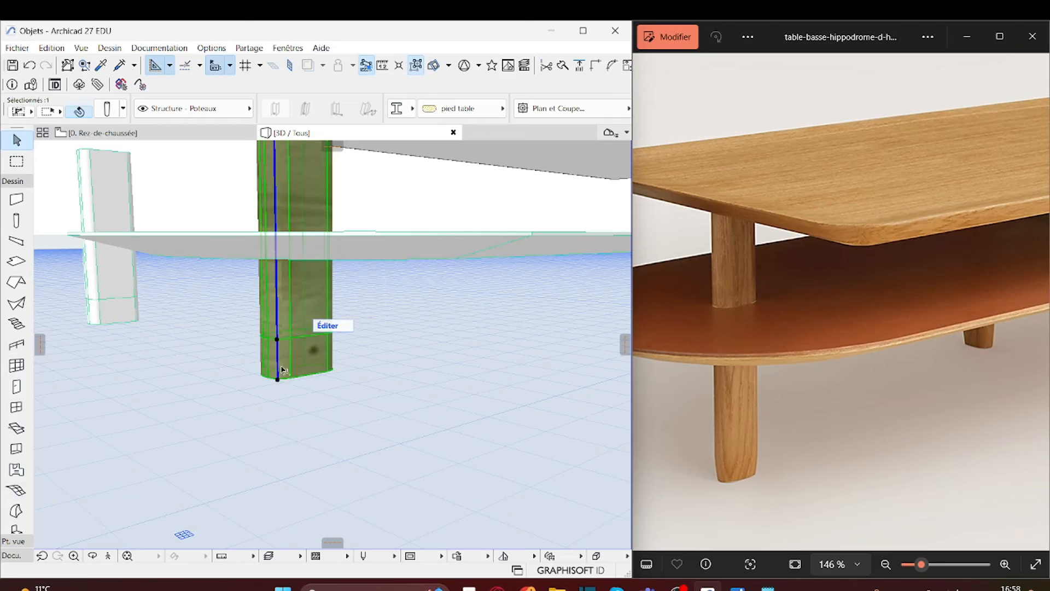
Review the top and base dimensions of the leg's tapered lower segment and leave the column settings.
{"action": "key", "text": "ctrl+t"}
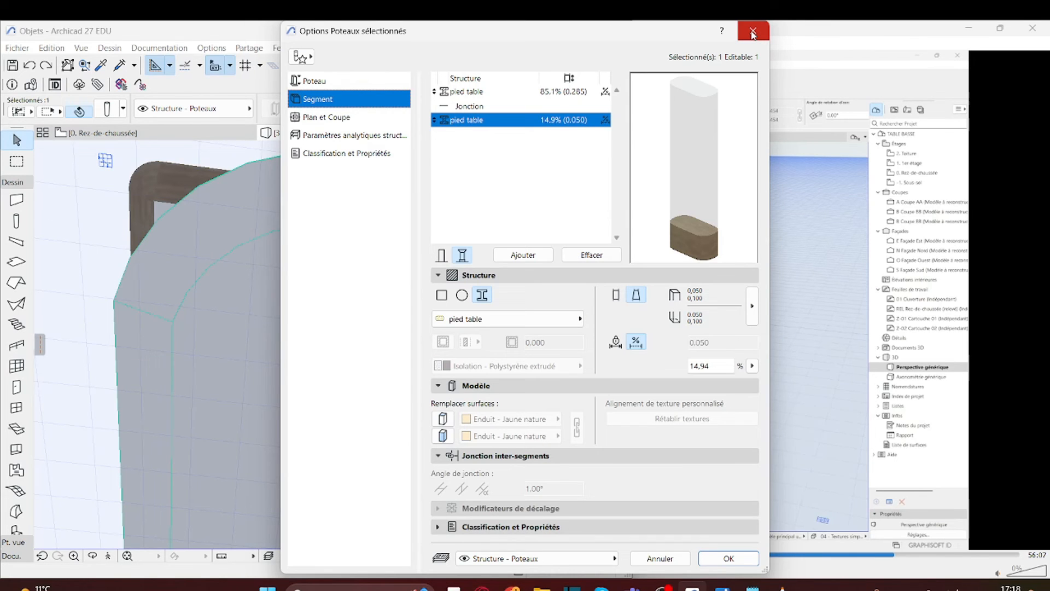
{"action": "left_click", "coordinate": [753, 306]}
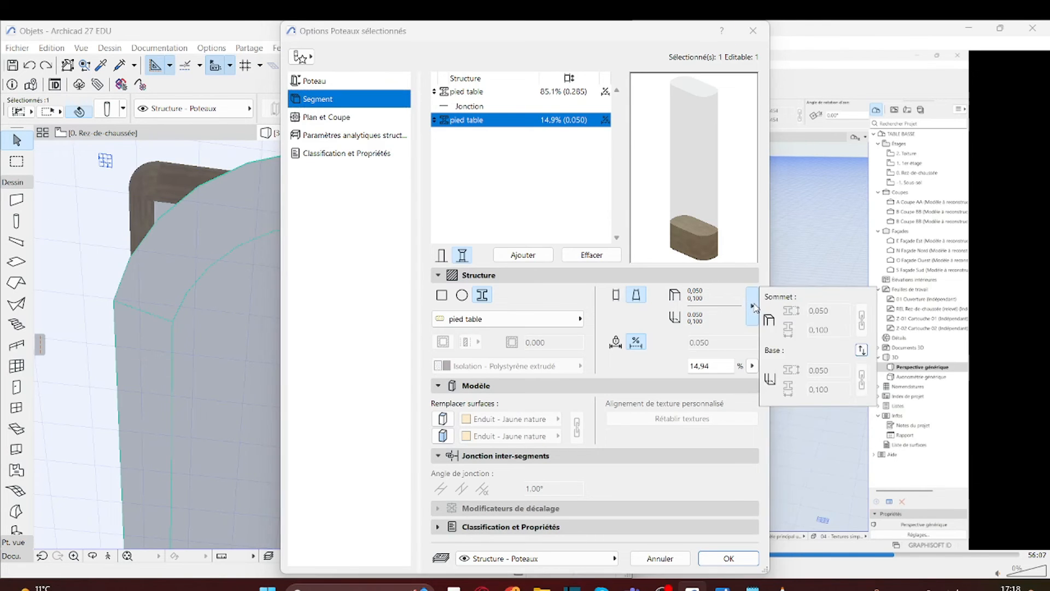
{"action": "left_click", "coordinate": [754, 30]}
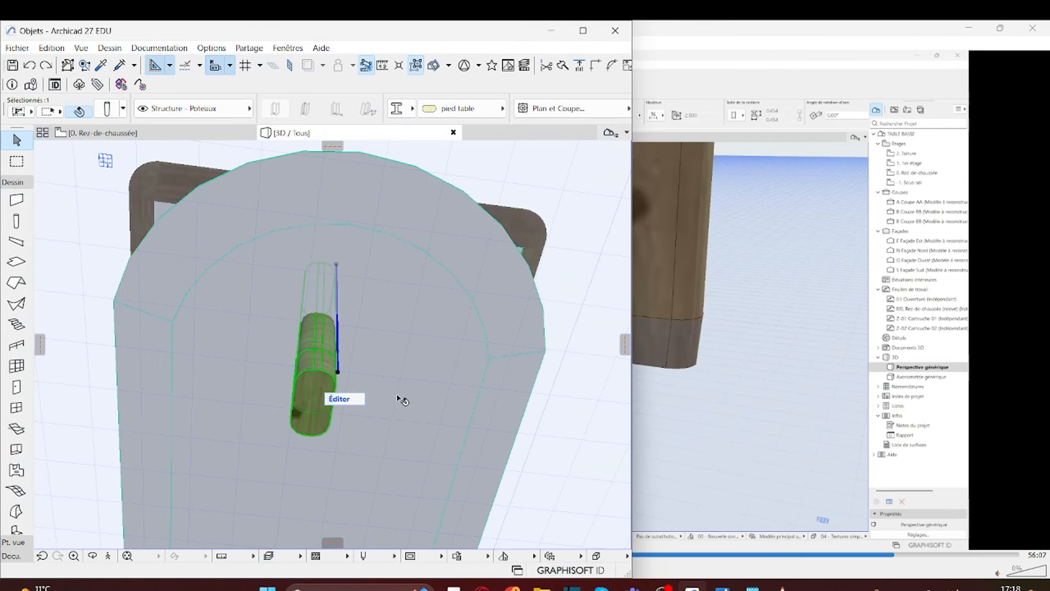
Convert the two-segment leg column into morphs, accepting the removal of the original element.
{"action": "right_click", "coordinate": [334, 370]}
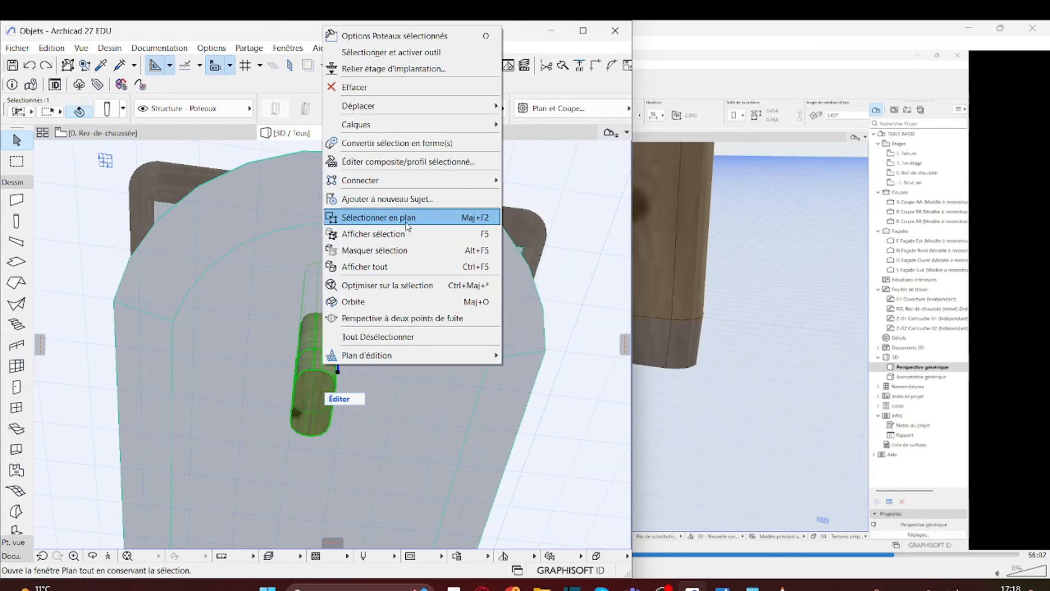
{"action": "left_click", "coordinate": [403, 146]}
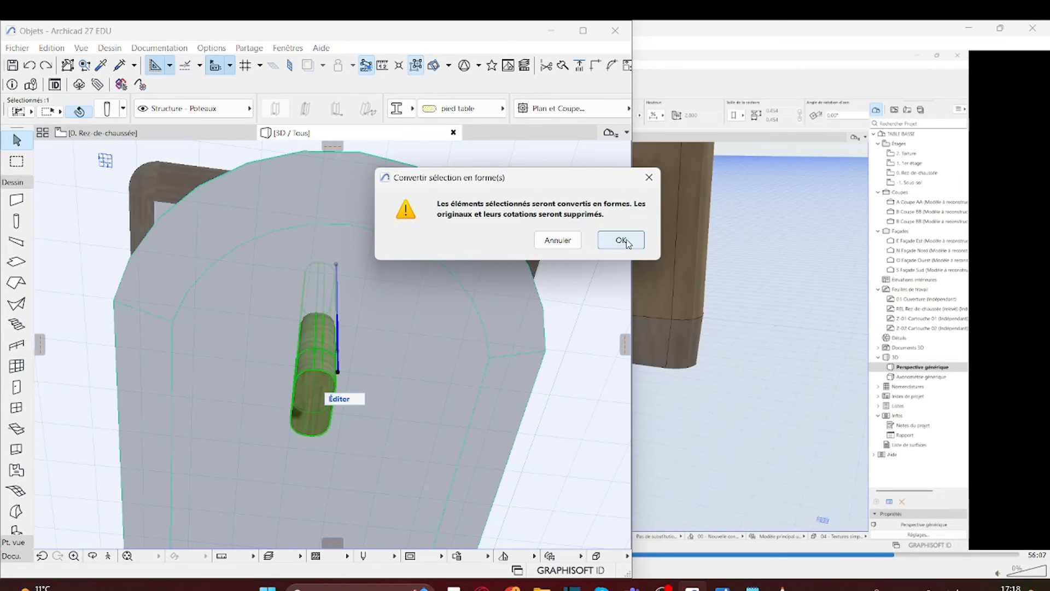
{"action": "left_click", "coordinate": [621, 241]}
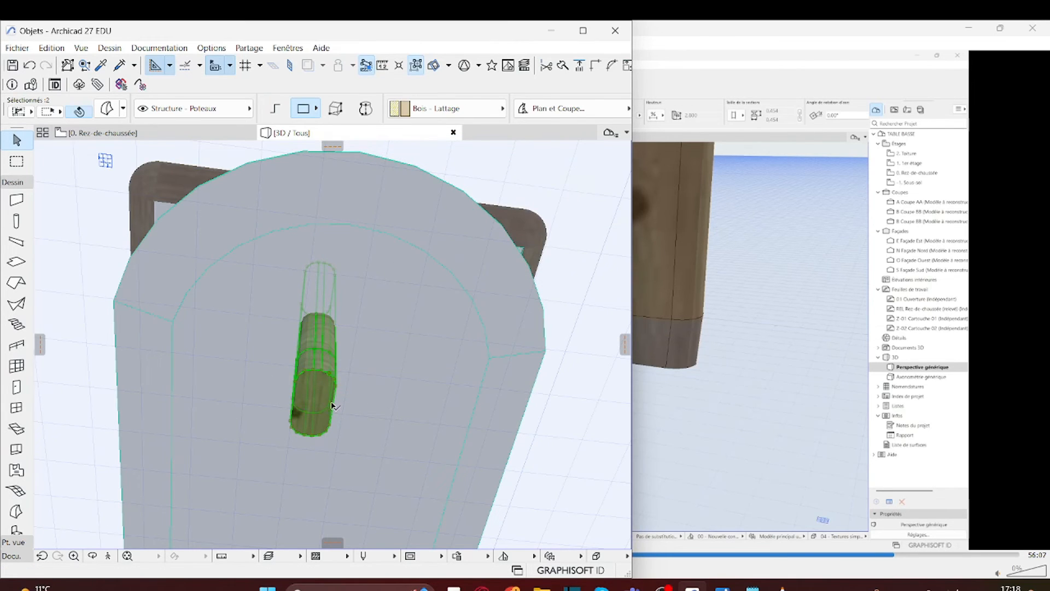
{"action": "scroll", "coordinate": [331, 406], "scroll_direction": "up", "scroll_amount": 4}
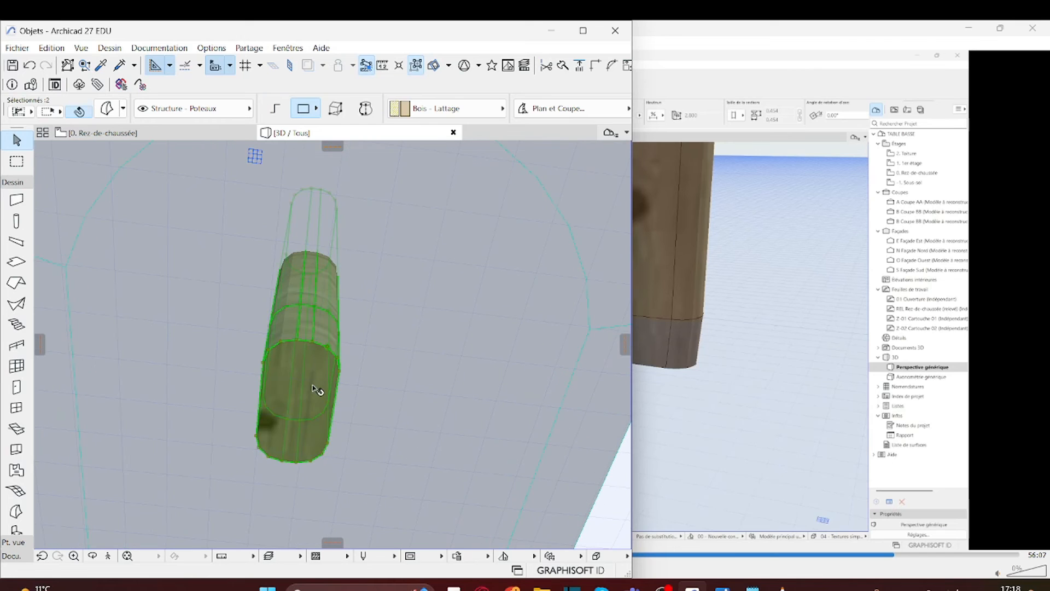
{"action": "left_click", "coordinate": [315, 389]}
{"action": "left_click", "coordinate": [367, 432]}
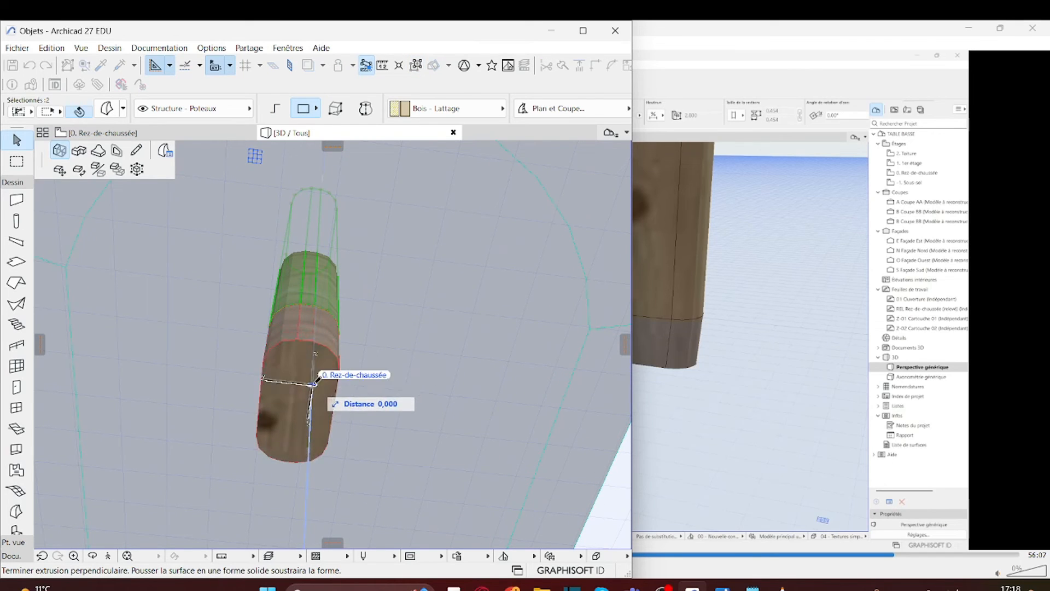
{"action": "key", "text": "Escape"}
{"action": "left_click", "coordinate": [334, 355]}
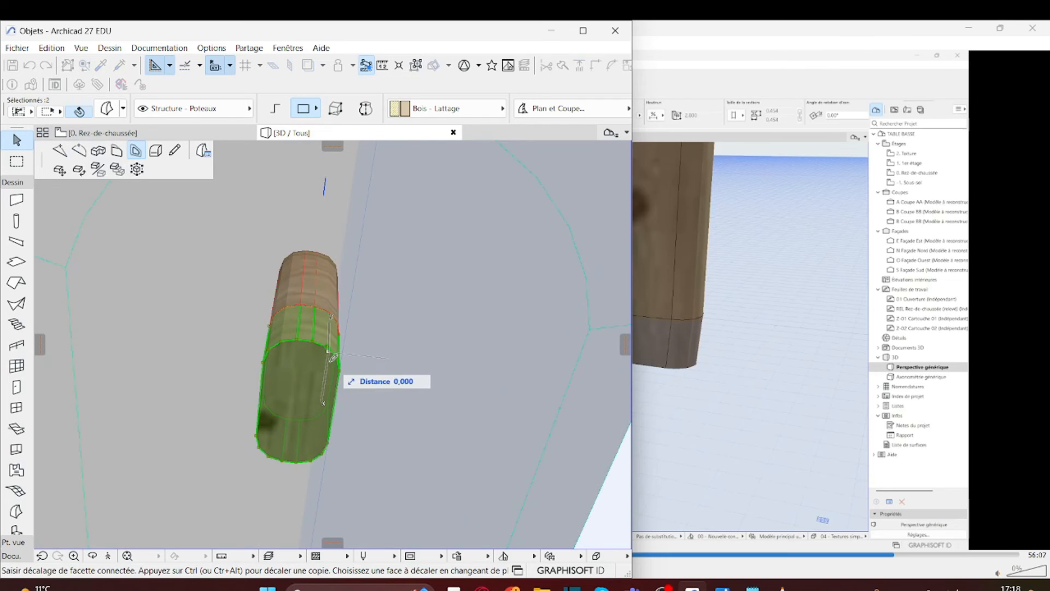
{"action": "key", "text": "Escape"}
{"action": "left_click", "coordinate": [306, 348]}
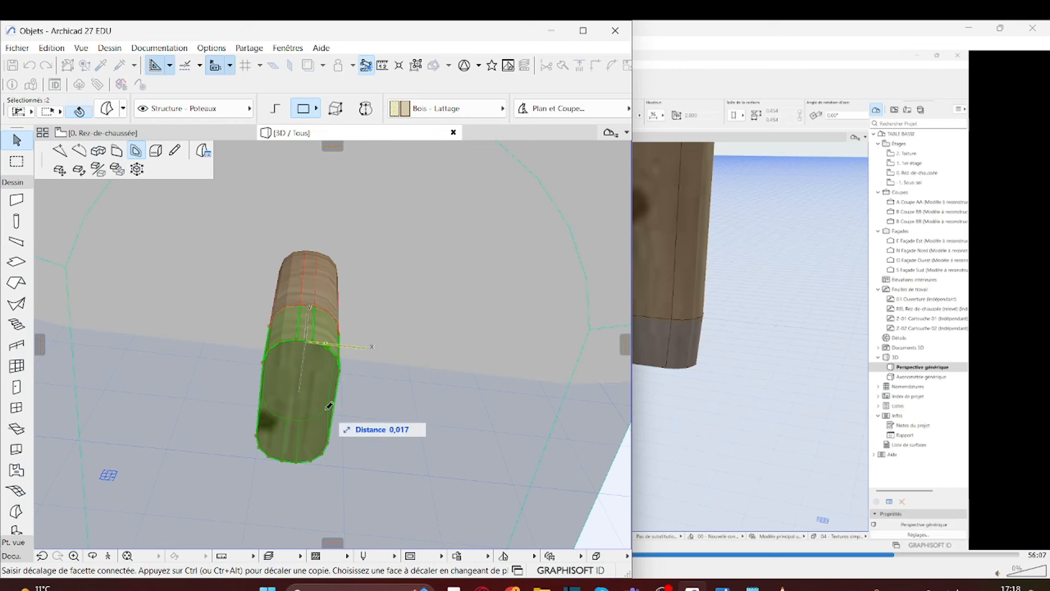
{"action": "left_click", "coordinate": [287, 454]}
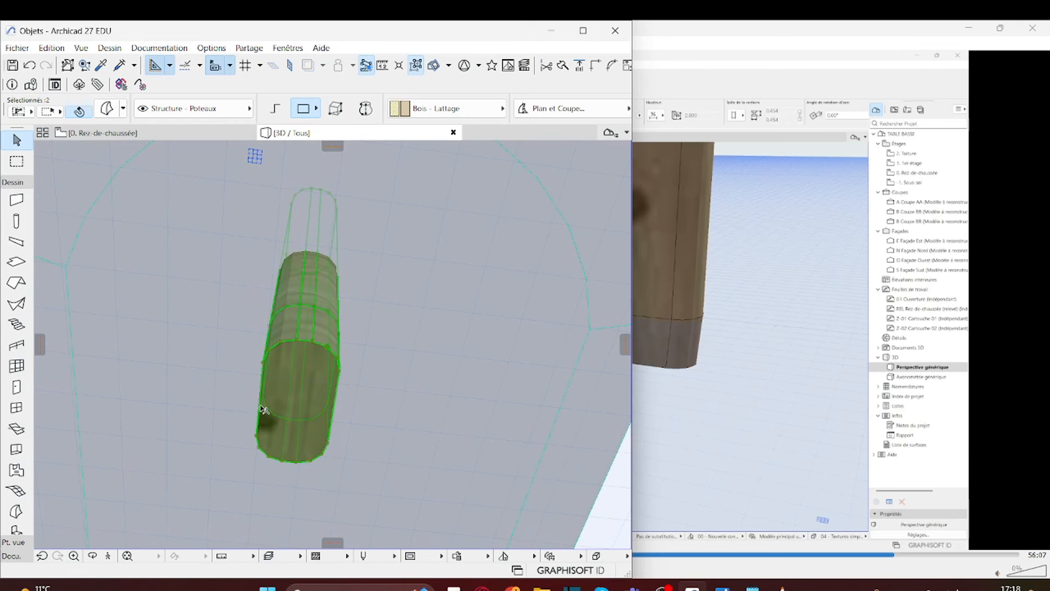
Offset the edges of the leg's bottom face inward by about 0.006 to taper its foot.
{"action": "left_click", "coordinate": [265, 409]}
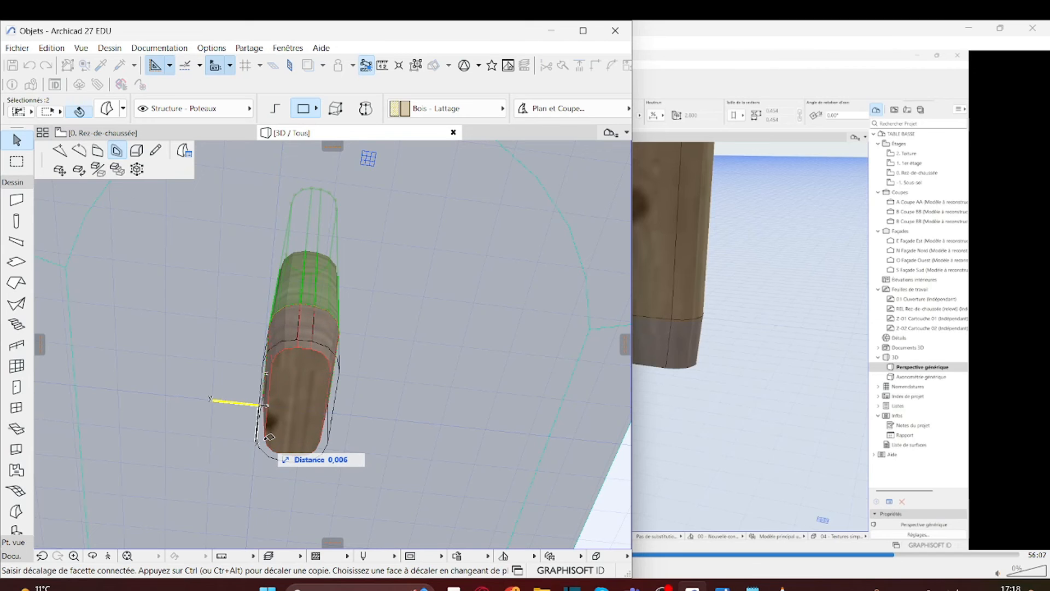
{"action": "left_click", "coordinate": [269, 437]}
Move both leg segments together horizontally by 0.025 across the table's width.
{"action": "middle_click_drag", "start_coordinate": [270, 436], "coordinate": [230, 575], "text": "shift"}
{"action": "middle_click_drag", "start_coordinate": [389, 402], "coordinate": [367, 451], "text": "shift"}
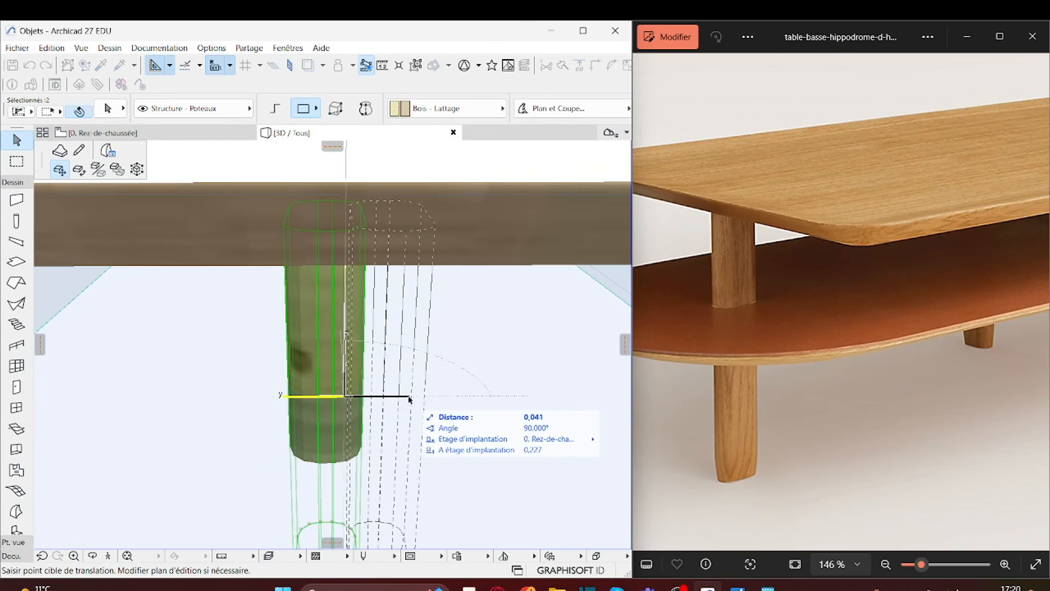
{"action": "key", "text": "Tab"}
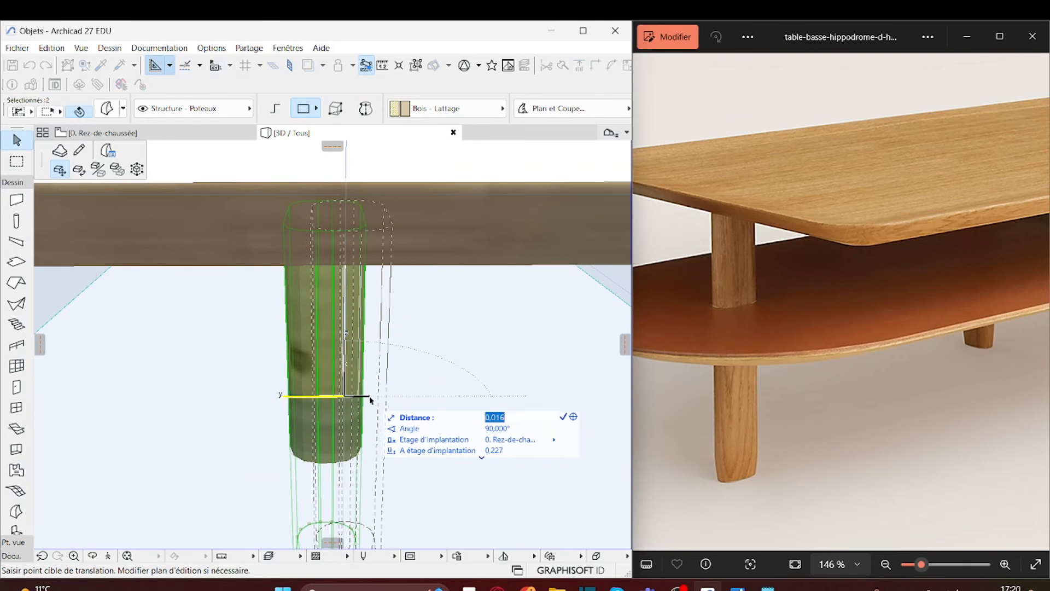
{"action": "type", "text": "0,025"}
{"action": "key", "text": "Return"}
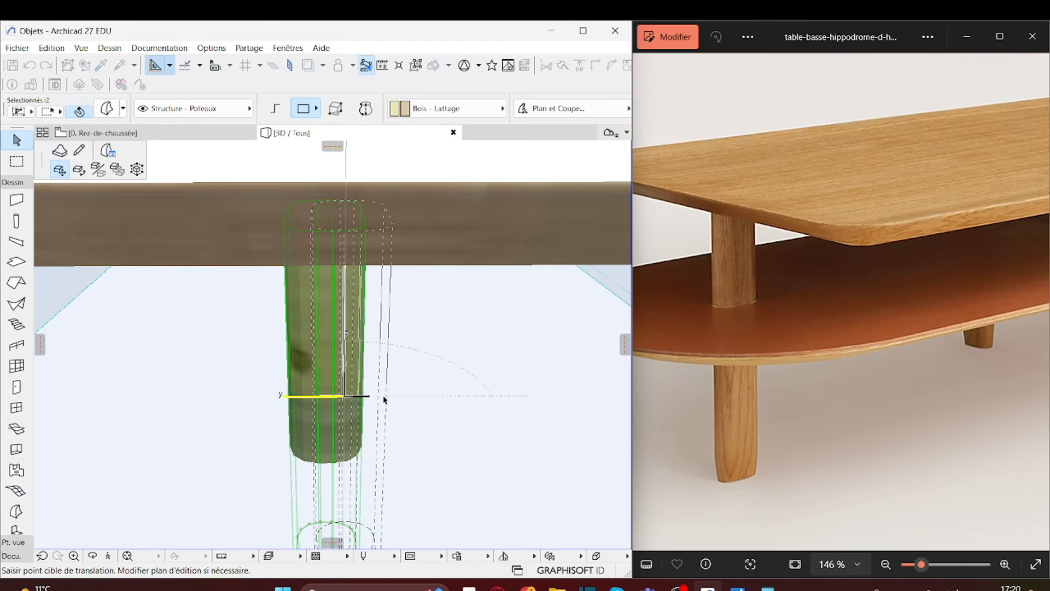
{"action": "scroll", "coordinate": [408, 440], "scroll_direction": "down", "scroll_amount": 1}
{"action": "middle_click_drag", "start_coordinate": [394, 426], "coordinate": [326, 153]}
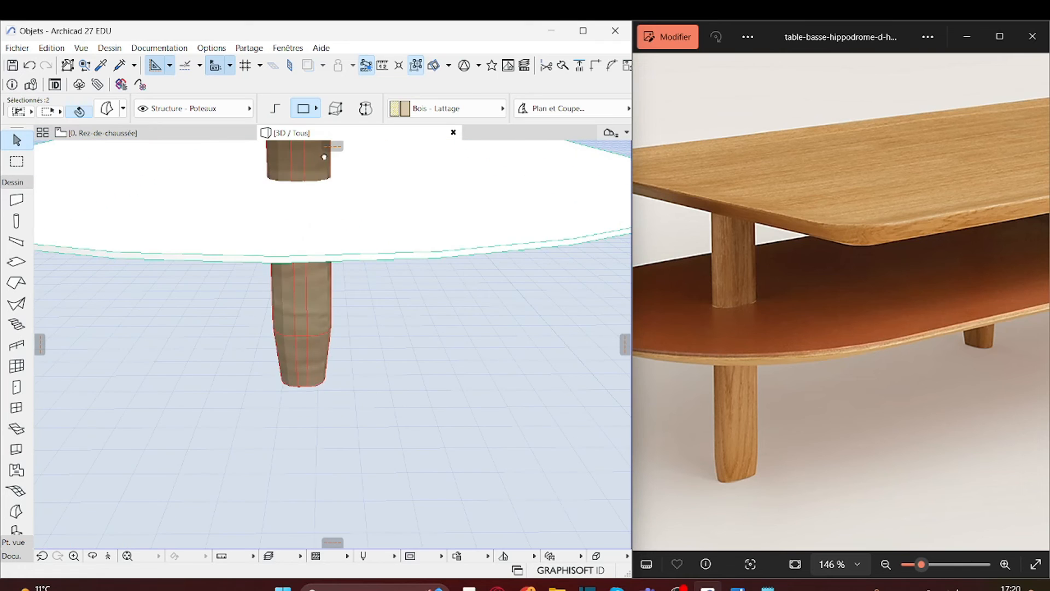
{"action": "middle_click_drag", "start_coordinate": [368, 315], "coordinate": [397, 369]}
Open the ground-floor plan and select only the two leg morphs, excluding the tabletop, shelf and rails.
{"action": "left_click", "coordinate": [222, 132]}
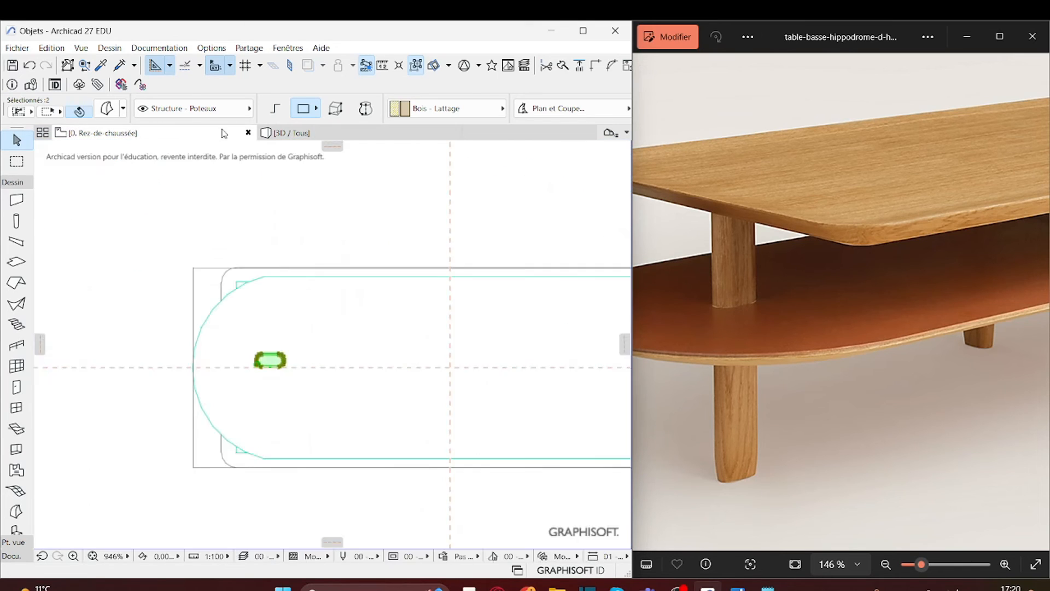
{"action": "scroll", "coordinate": [331, 427], "scroll_direction": "down", "scroll_amount": 1}
{"action": "middle_click_drag", "start_coordinate": [331, 427], "coordinate": [165, 430]}
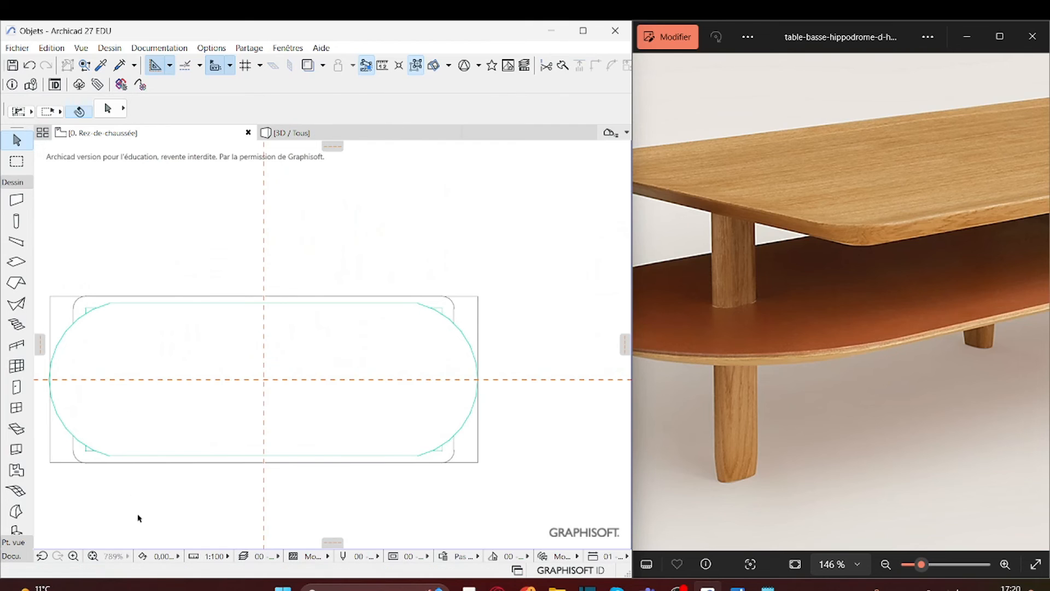
{"action": "left_click_drag", "start_coordinate": [139, 518], "coordinate": [96, 356]}
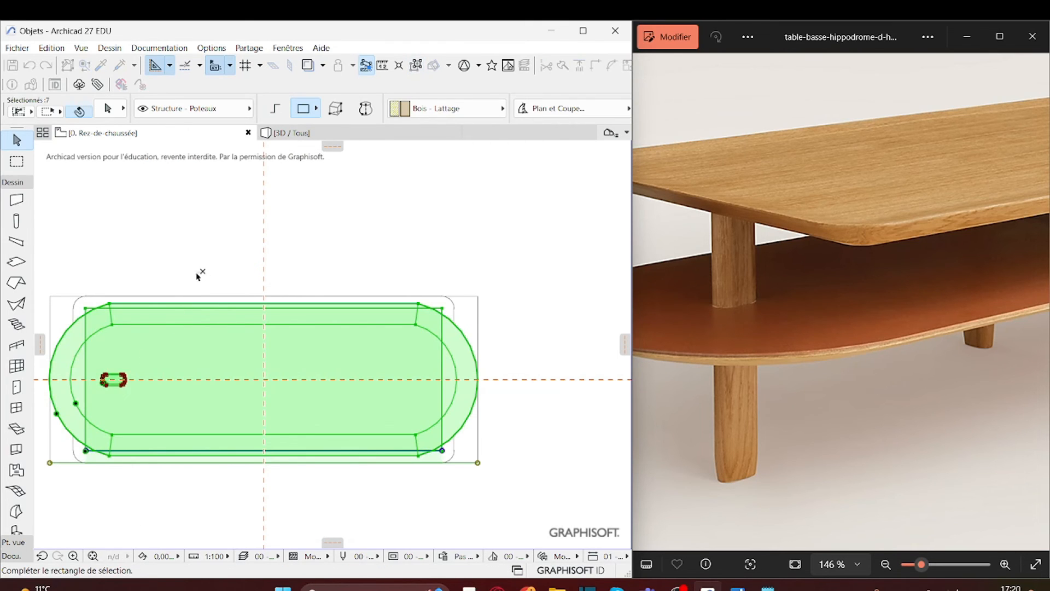
{"action": "left_click", "coordinate": [166, 333], "text": "shift"}
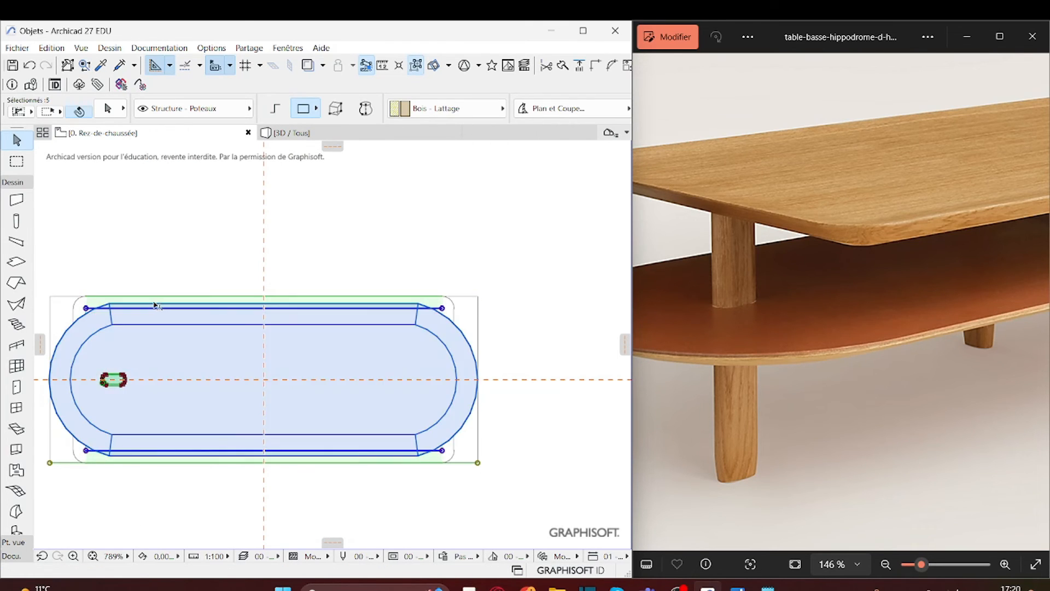
{"action": "left_click", "coordinate": [153, 299], "text": "shift"}
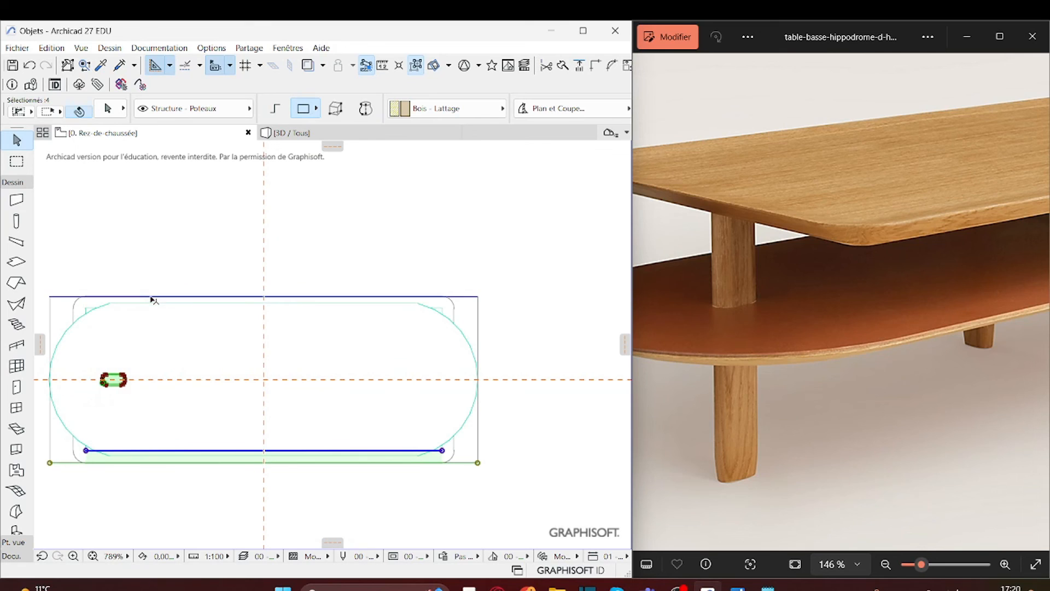
{"action": "left_click", "coordinate": [174, 462], "text": "shift"}
{"action": "left_click", "coordinate": [174, 463], "text": "shift"}
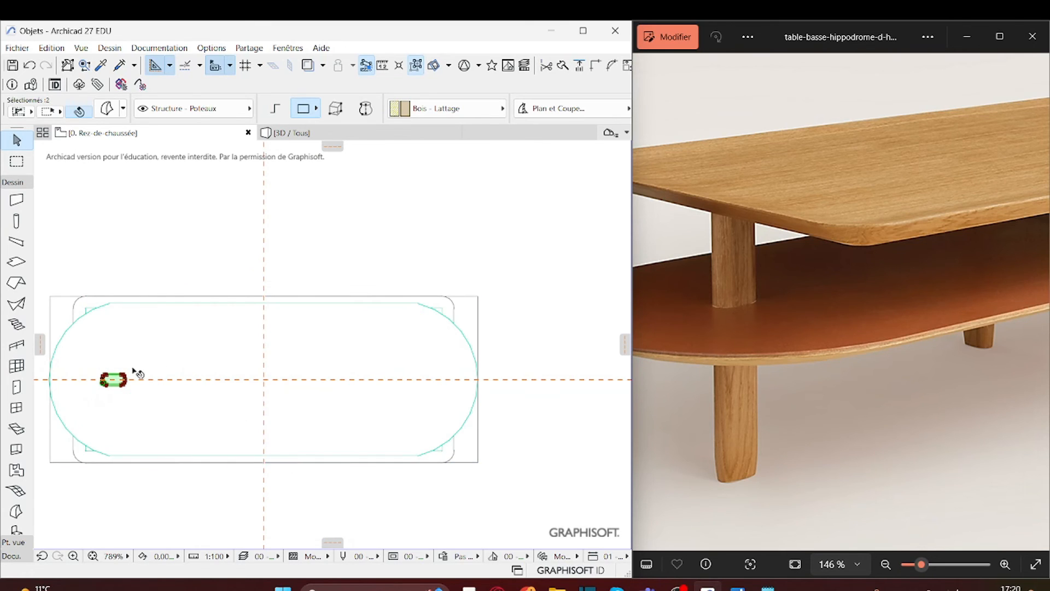
Mirror a copy of the leg across the table's transverse centre axis and check the table in 3D.
{"action": "left_click", "coordinate": [113, 380]}
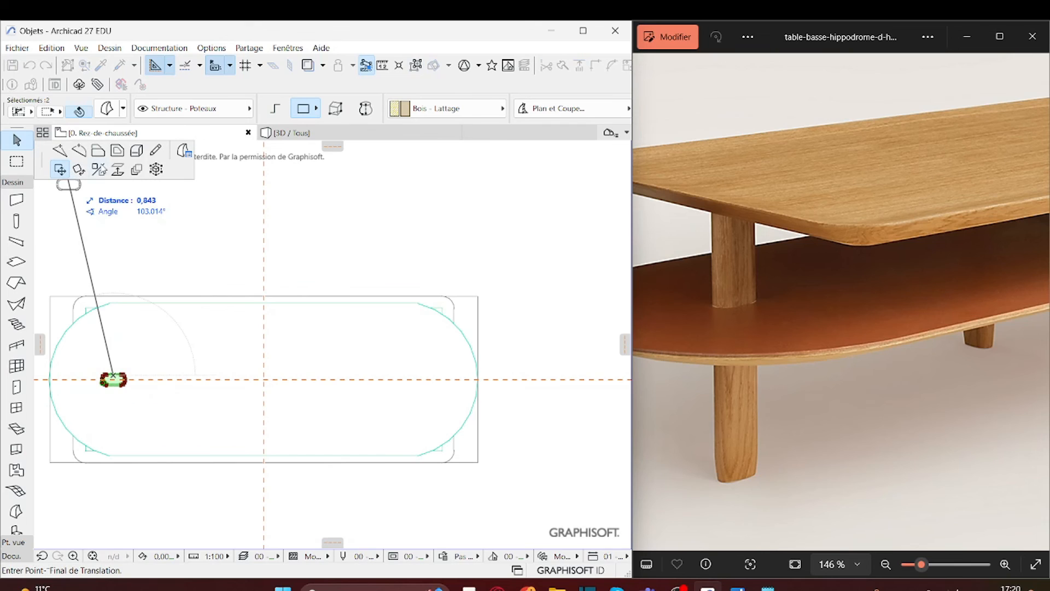
{"action": "left_click", "coordinate": [99, 170]}
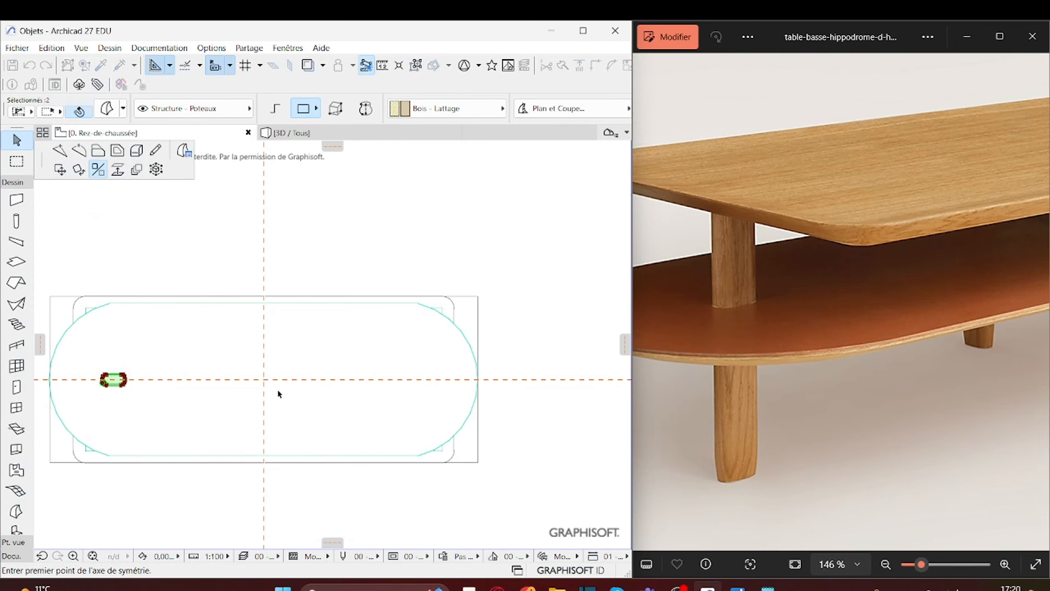
{"action": "key", "text": "ctrl"}
{"action": "left_click", "coordinate": [264, 379]}
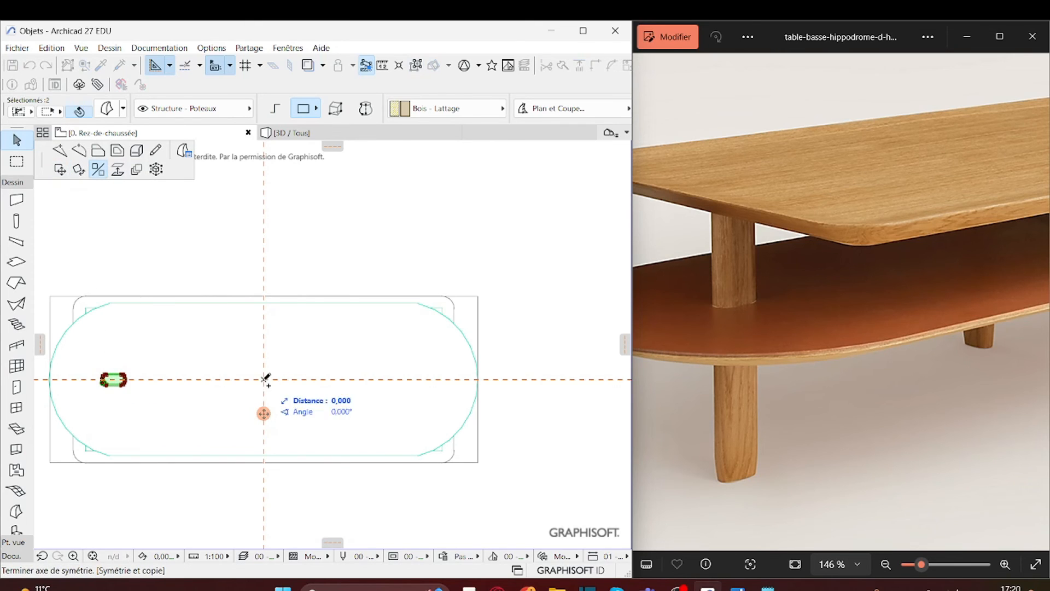
{"action": "left_click", "coordinate": [265, 307]}
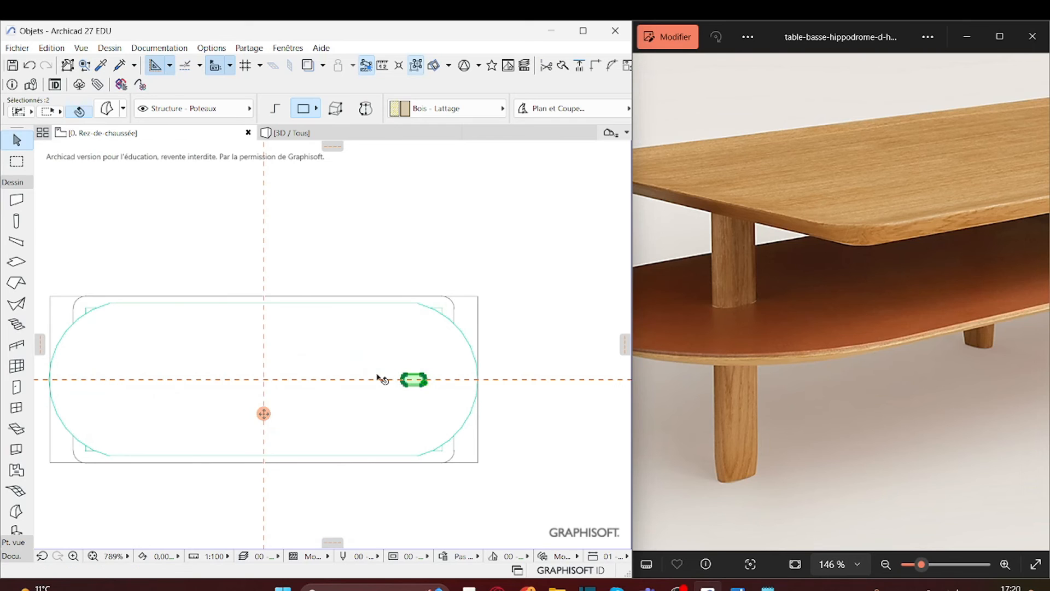
{"action": "left_click", "coordinate": [294, 136]}
{"action": "scroll", "coordinate": [297, 435], "scroll_direction": "down", "scroll_amount": 3}
{"action": "scroll", "coordinate": [300, 396], "scroll_direction": "down", "scroll_amount": 5}
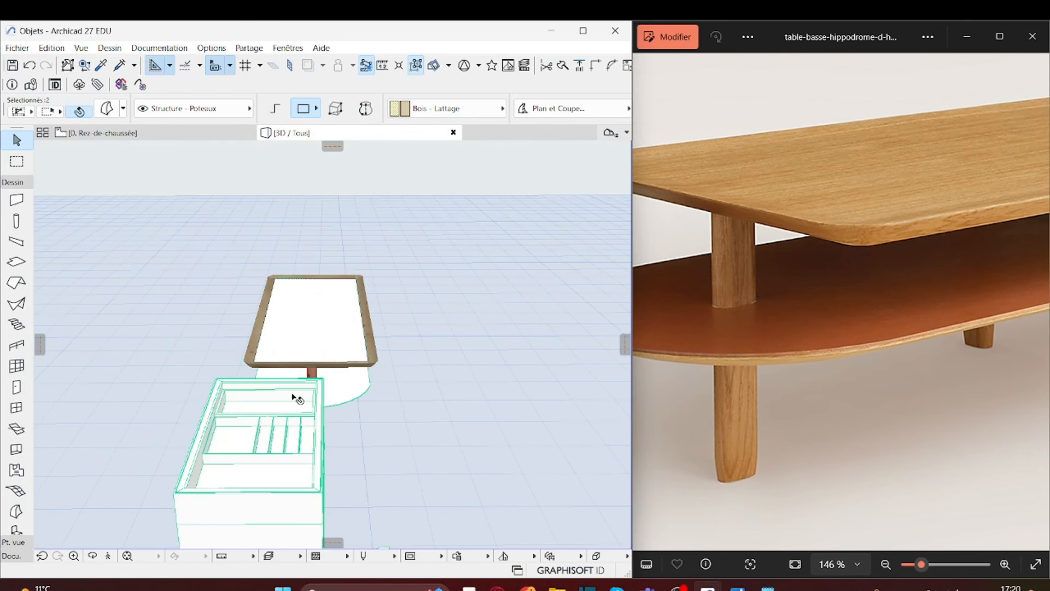
{"action": "middle_click_drag", "start_coordinate": [295, 398], "coordinate": [66, 164], "text": "shift"}
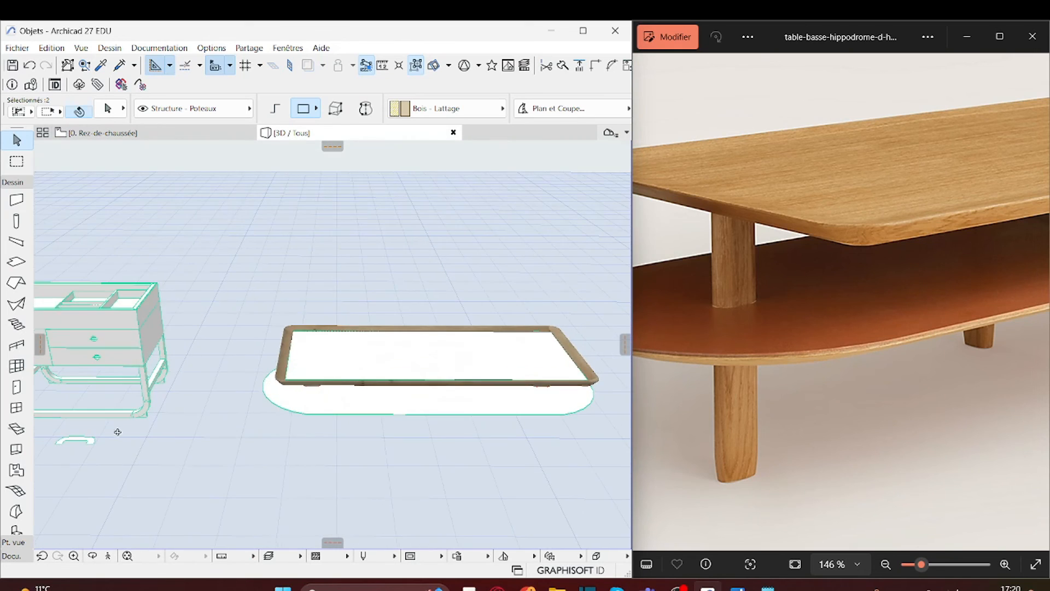
In the ground-floor plan, place a copy of the mirrored leg on the transverse centre axis near the table's upper long edge.
{"action": "left_click", "coordinate": [87, 134]}
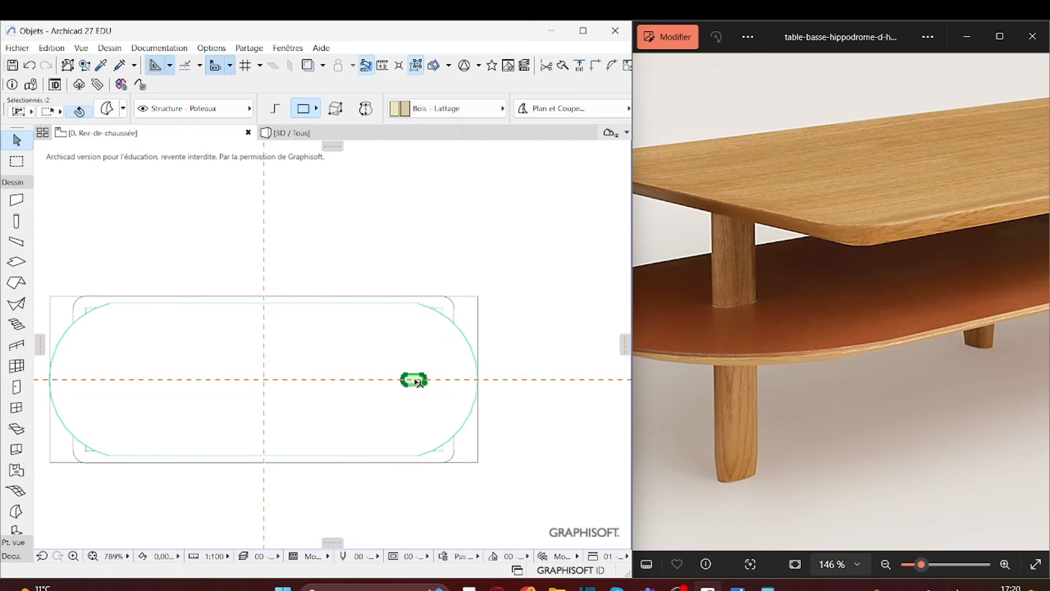
{"action": "left_click", "coordinate": [418, 382]}
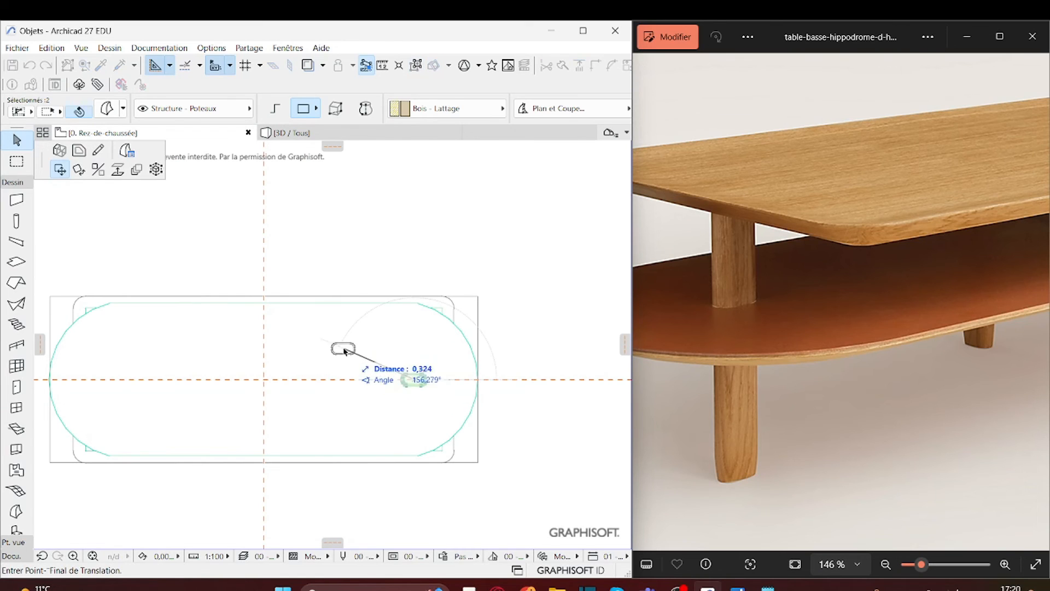
{"action": "key", "text": "ctrl"}
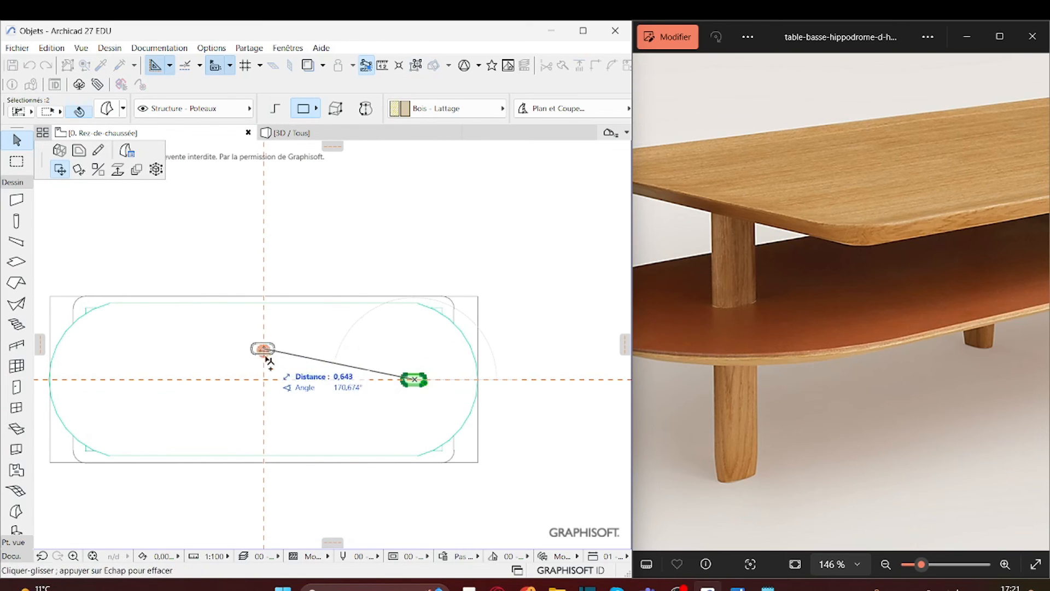
{"action": "left_click", "coordinate": [271, 320]}
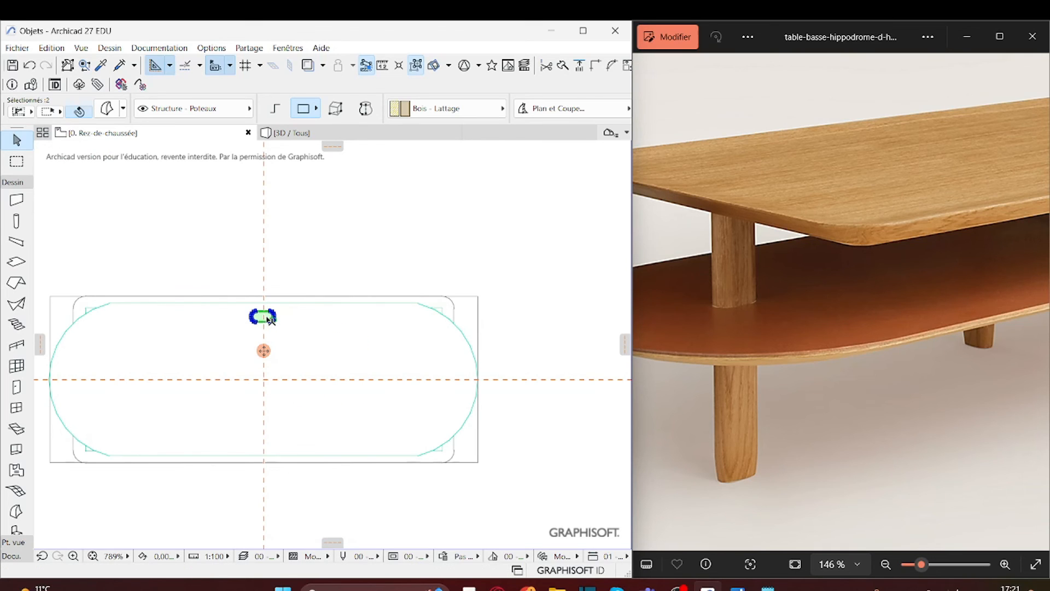
Rotate the copied middle leg 90° about its own centre so its length runs across the table.
{"action": "key", "text": "ctrl+e"}
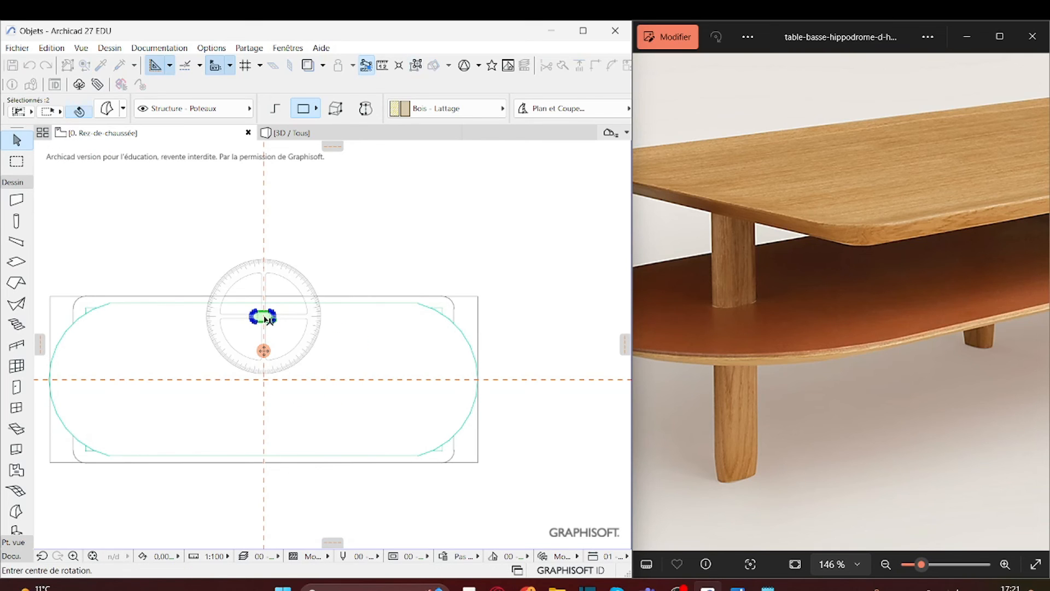
{"action": "left_click", "coordinate": [264, 317]}
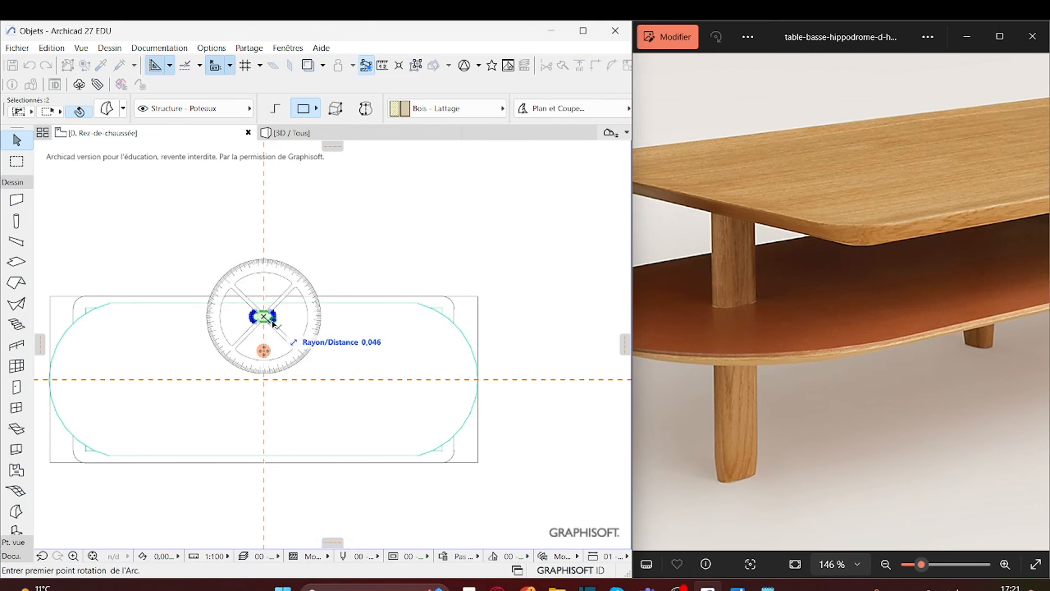
{"action": "left_click", "coordinate": [363, 315]}
{"action": "left_click", "coordinate": [264, 216]}
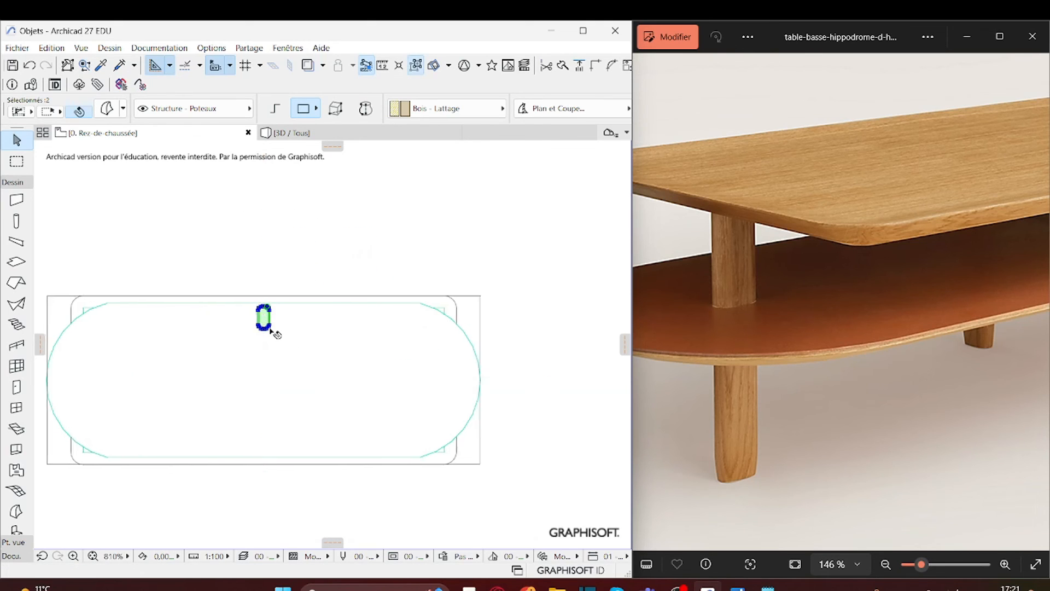
Compare with the side leg in the reference photo and move the middle leg about 0.031 outward across the shelf's long edge.
{"action": "scroll", "coordinate": [272, 331], "scroll_direction": "up", "scroll_amount": 3}
{"action": "left_click_drag", "start_coordinate": [828, 392], "coordinate": [657, 420]}
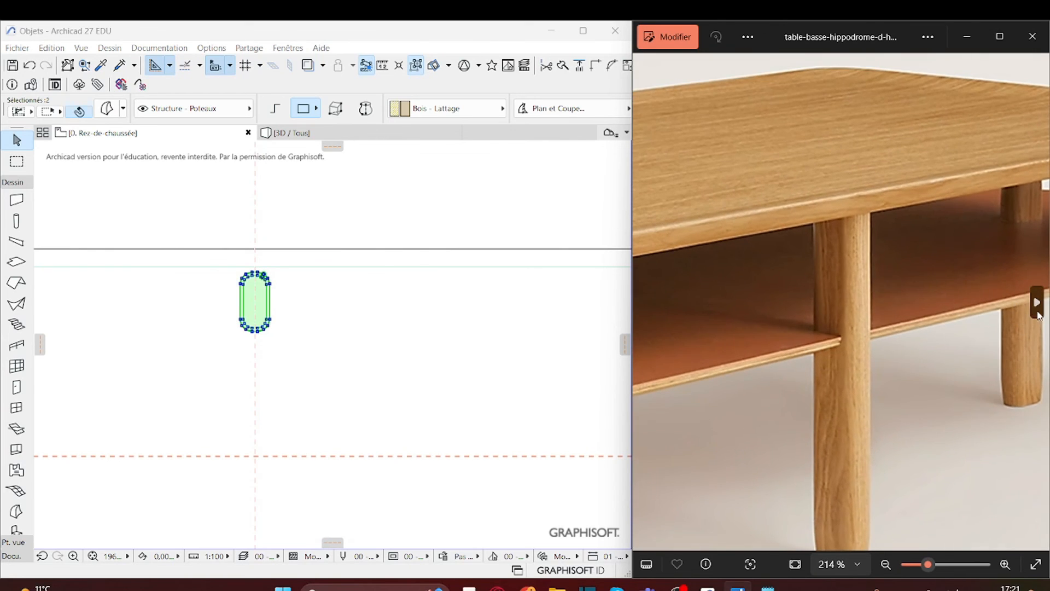
{"action": "left_click", "coordinate": [1037, 303]}
{"action": "scroll", "coordinate": [908, 412], "scroll_direction": "up", "scroll_amount": 2}
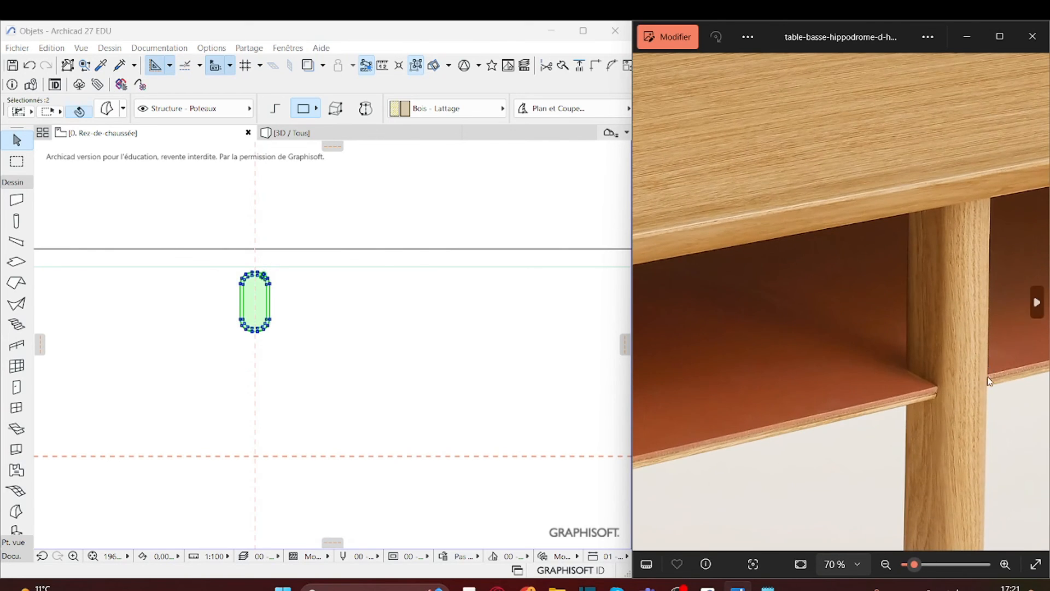
{"action": "scroll", "coordinate": [970, 401], "scroll_direction": "up", "scroll_amount": 2}
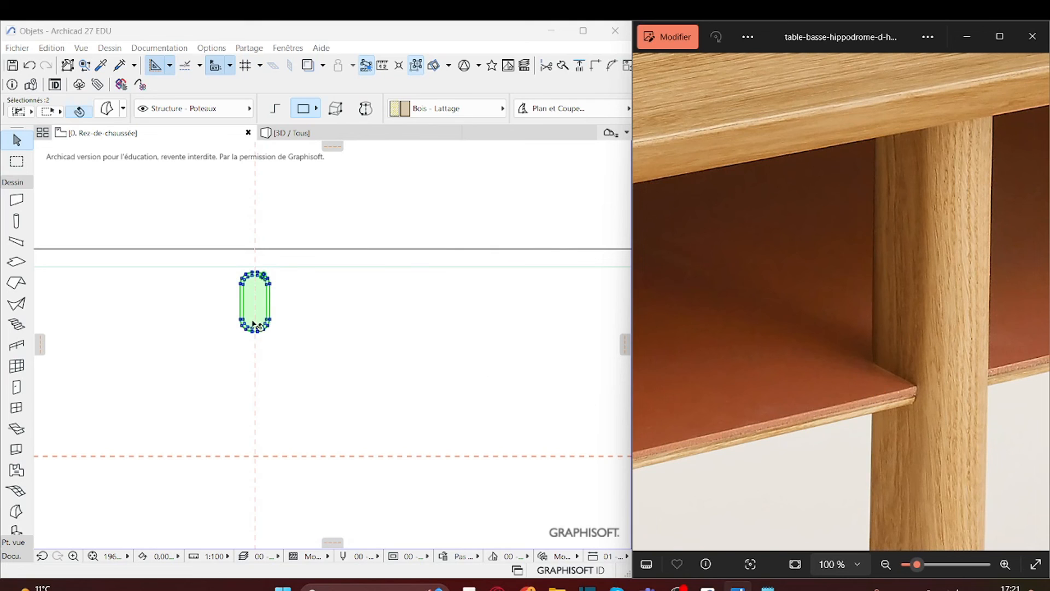
{"action": "left_click", "coordinate": [259, 306]}
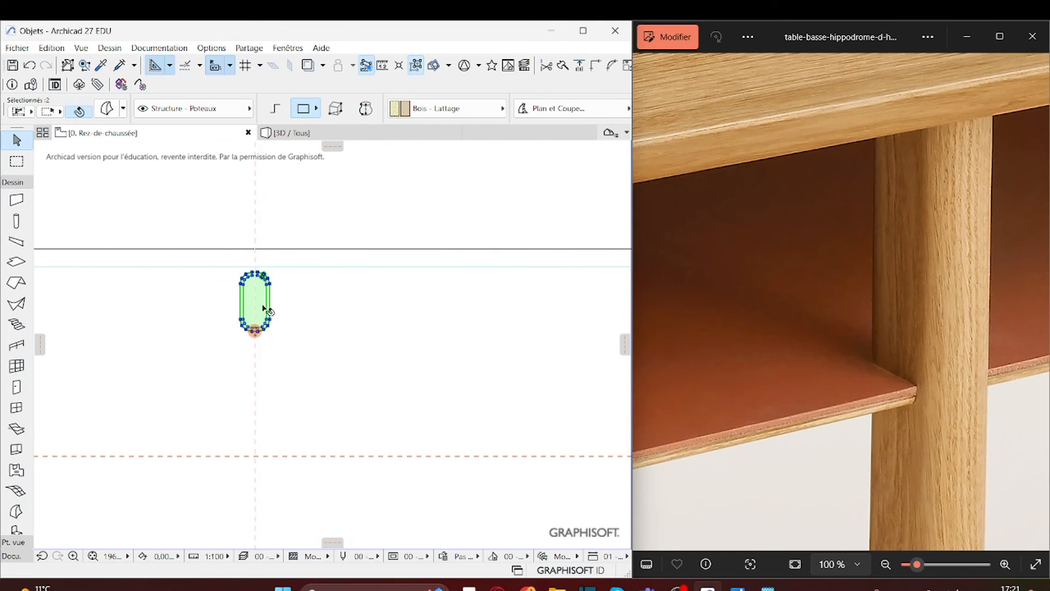
{"action": "left_click", "coordinate": [260, 309]}
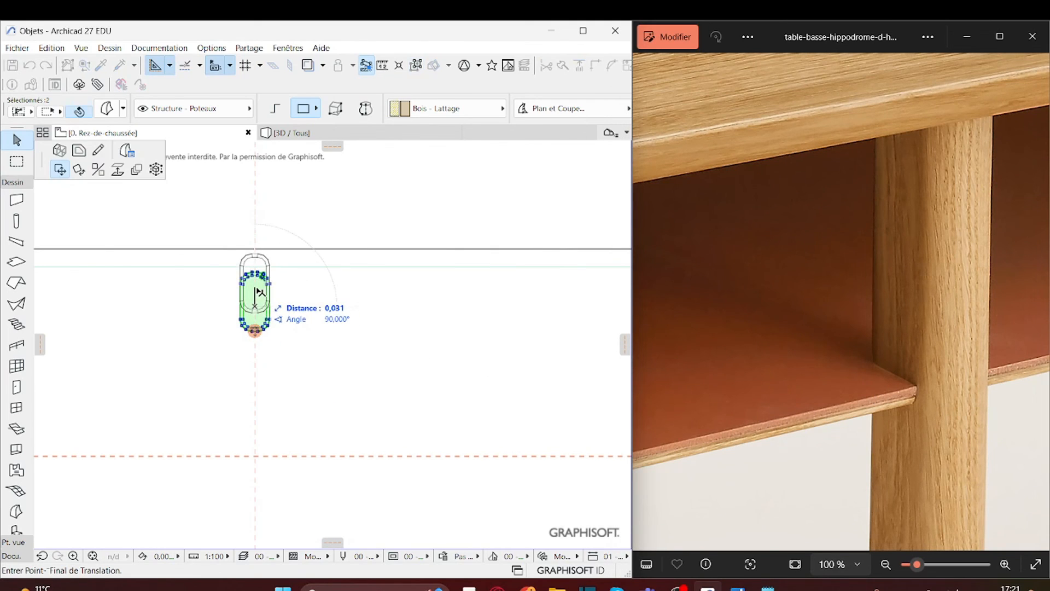
{"action": "left_click", "coordinate": [260, 290]}
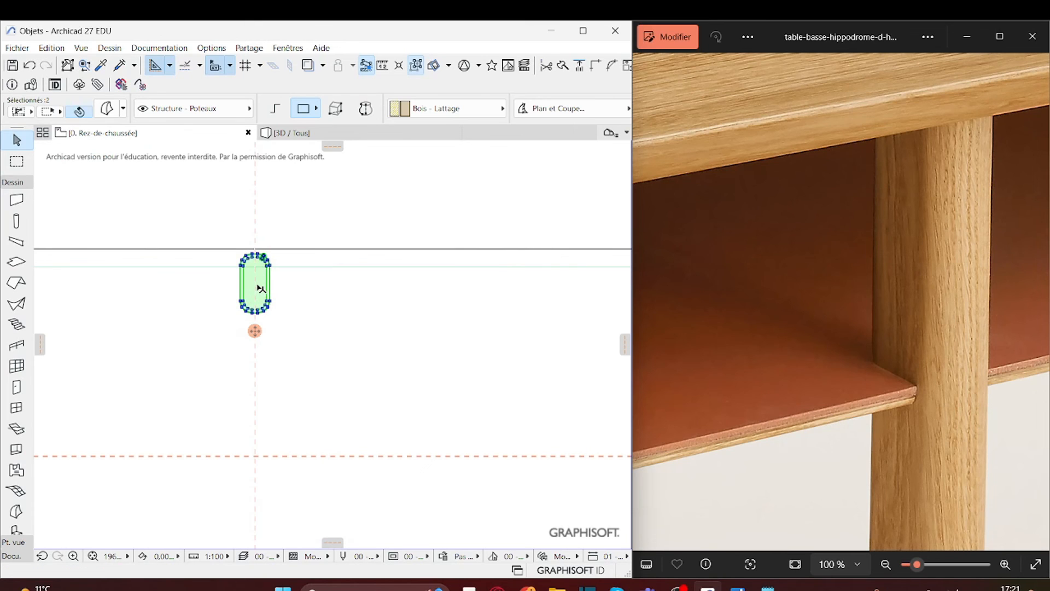
In the ground-floor plan, mirror a copy of the middle leg across the table's longitudinal centre axis, and check it in 3D.
{"action": "scroll", "coordinate": [262, 285], "scroll_direction": "up", "scroll_amount": 2}
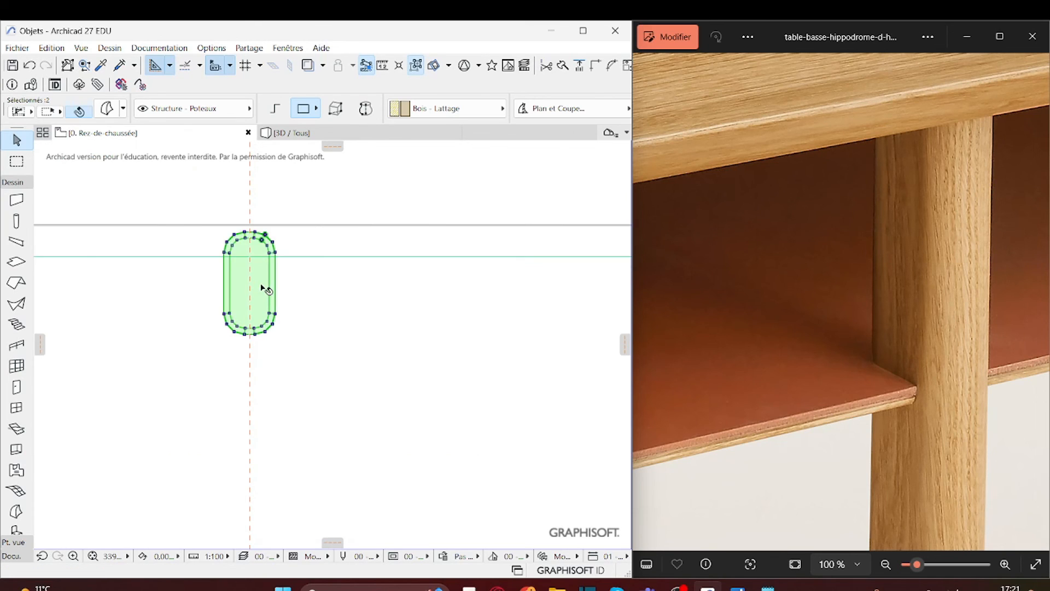
{"action": "left_click", "coordinate": [261, 284]}
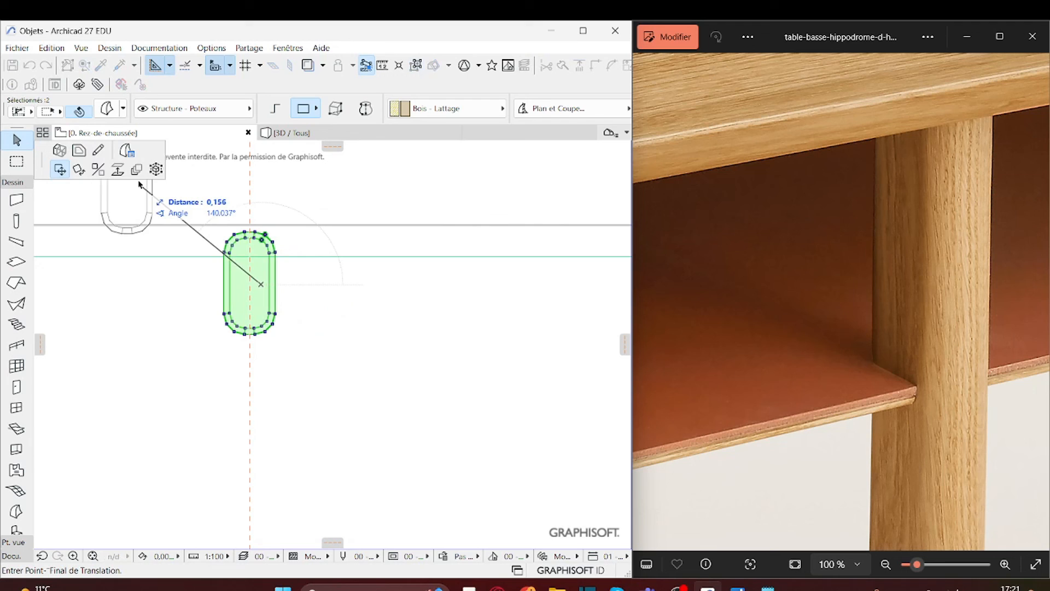
{"action": "left_click", "coordinate": [98, 170]}
{"action": "scroll", "coordinate": [382, 227], "scroll_direction": "down", "scroll_amount": 5}
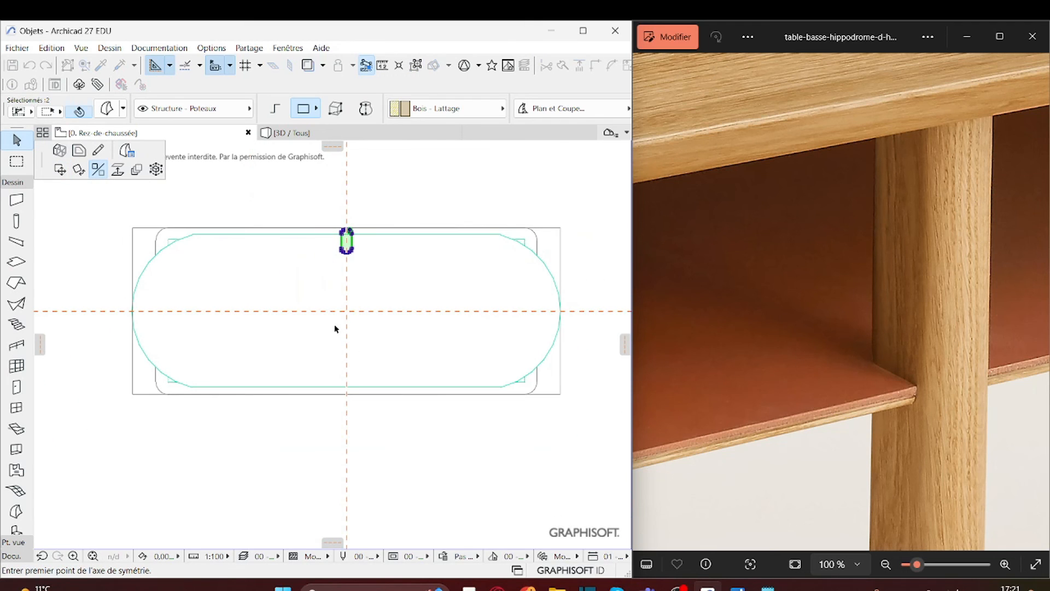
{"action": "left_click", "coordinate": [347, 310]}
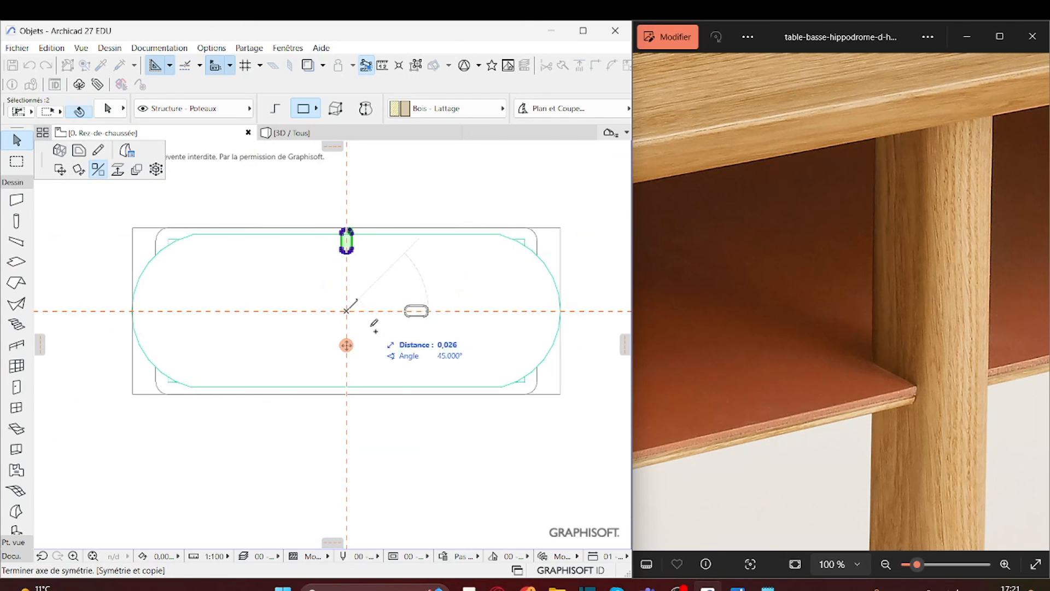
{"action": "left_click", "coordinate": [427, 308]}
{"action": "left_click", "coordinate": [309, 134]}
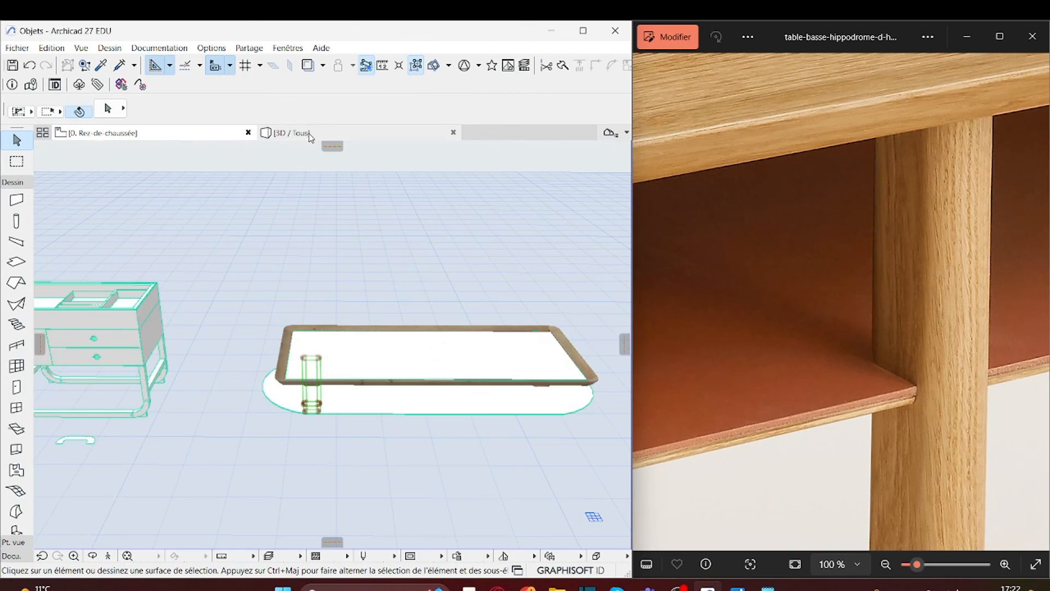
{"action": "key", "text": "Escape"}
{"action": "middle_click_drag", "start_coordinate": [445, 480], "coordinate": [293, 423], "text": "shift"}
{"action": "scroll", "coordinate": [293, 423], "scroll_direction": "up", "scroll_amount": 8}
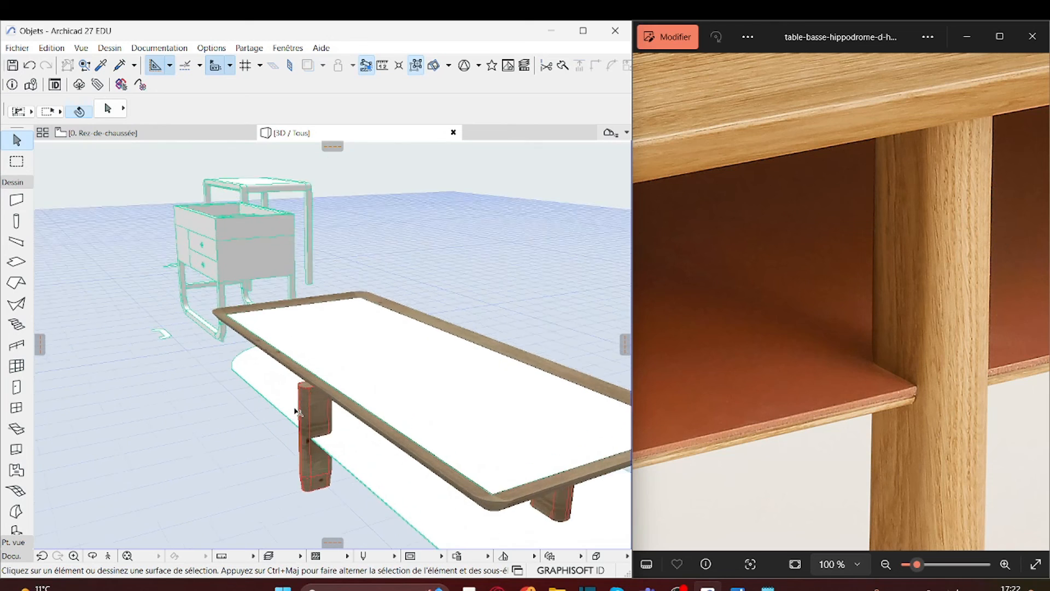
{"action": "scroll", "coordinate": [305, 409], "scroll_direction": "down", "scroll_amount": 2}
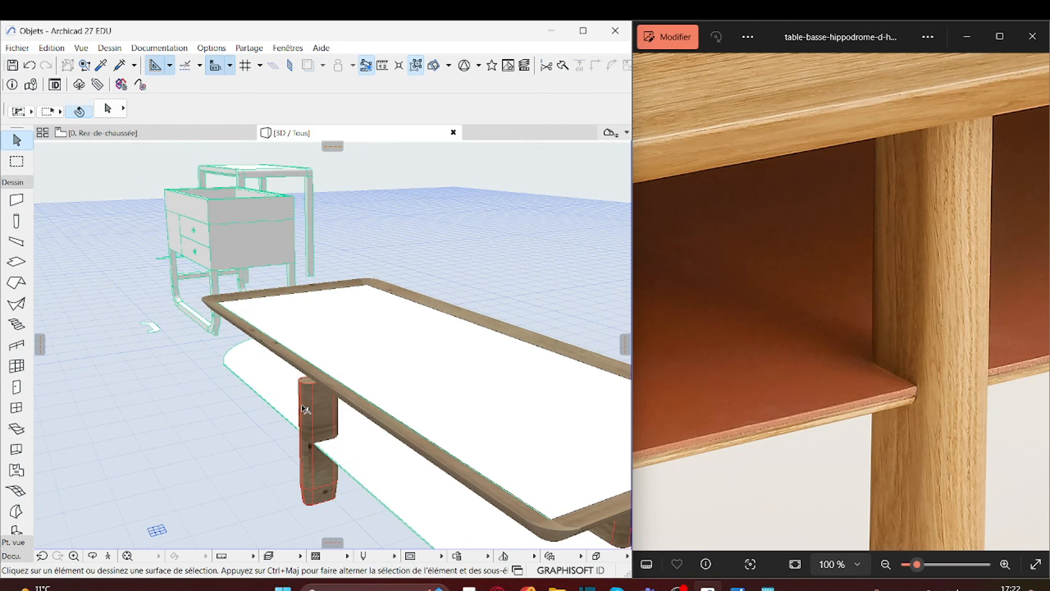
{"action": "middle_click_drag", "start_coordinate": [381, 496], "coordinate": [238, 427], "text": "shift"}
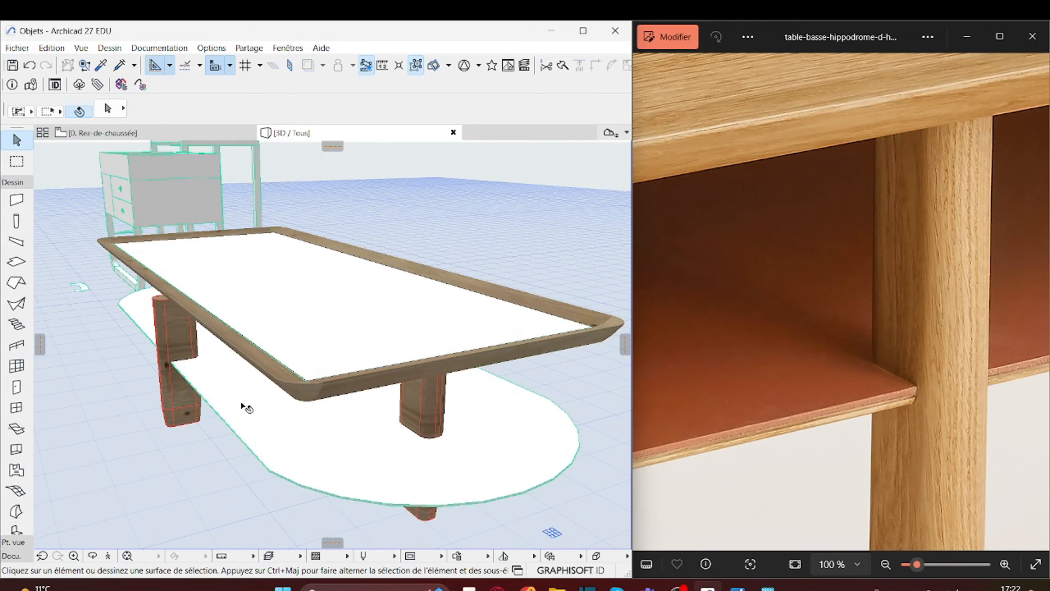
Try to narrow the upper layer of the oval shelf by stretching one long side inward 0.1 with its bounding box.
{"action": "left_click", "coordinate": [244, 408]}
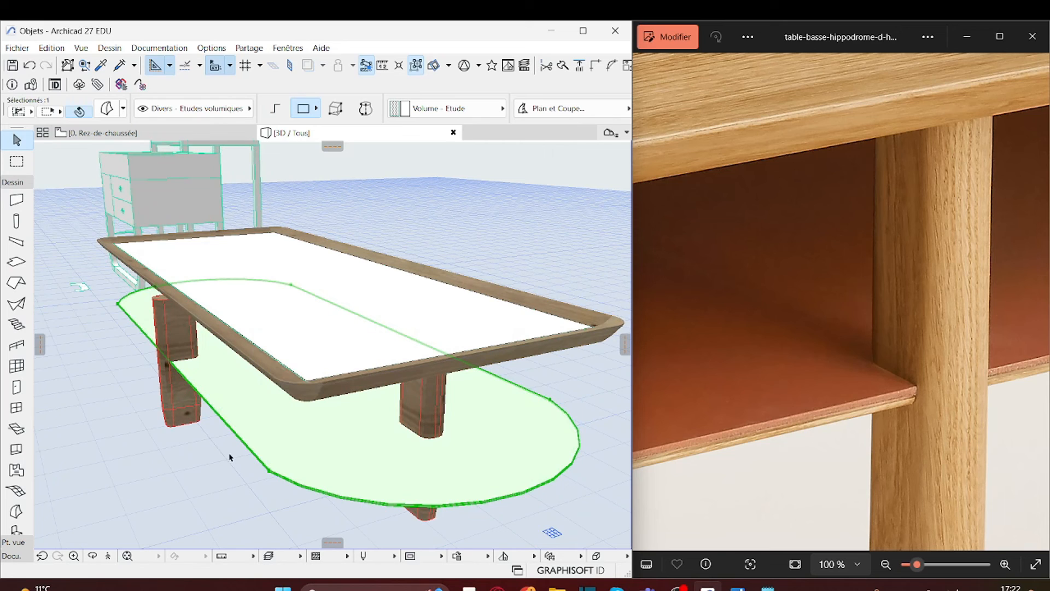
{"action": "scroll", "coordinate": [240, 468], "scroll_direction": "up", "scroll_amount": 3}
{"action": "scroll", "coordinate": [248, 480], "scroll_direction": "down", "scroll_amount": 2}
{"action": "left_click", "coordinate": [328, 383]}
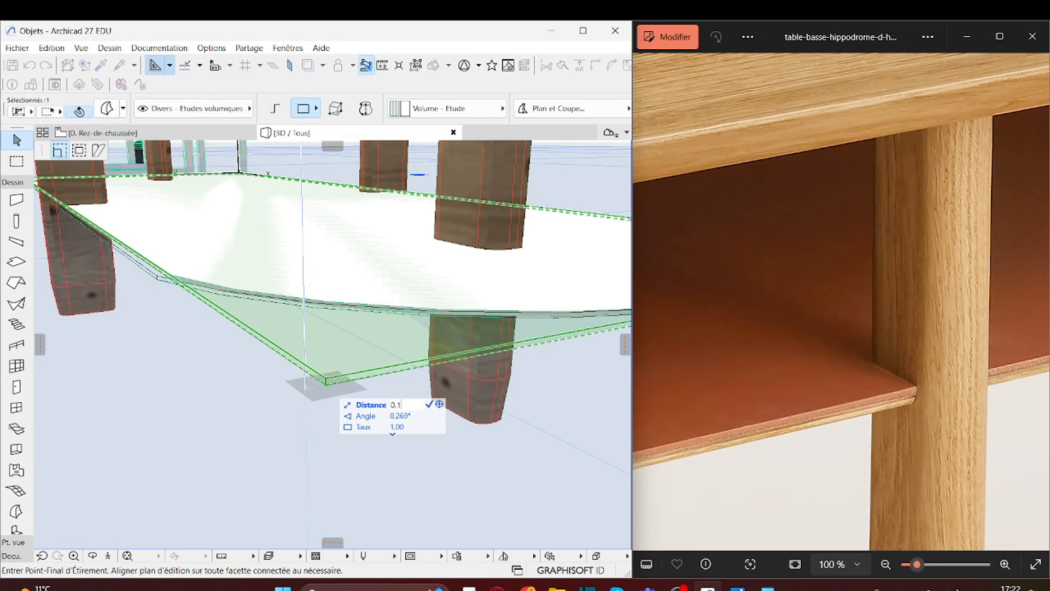
{"action": "type", "text": "0,1"}
{"action": "key", "text": "Return"}
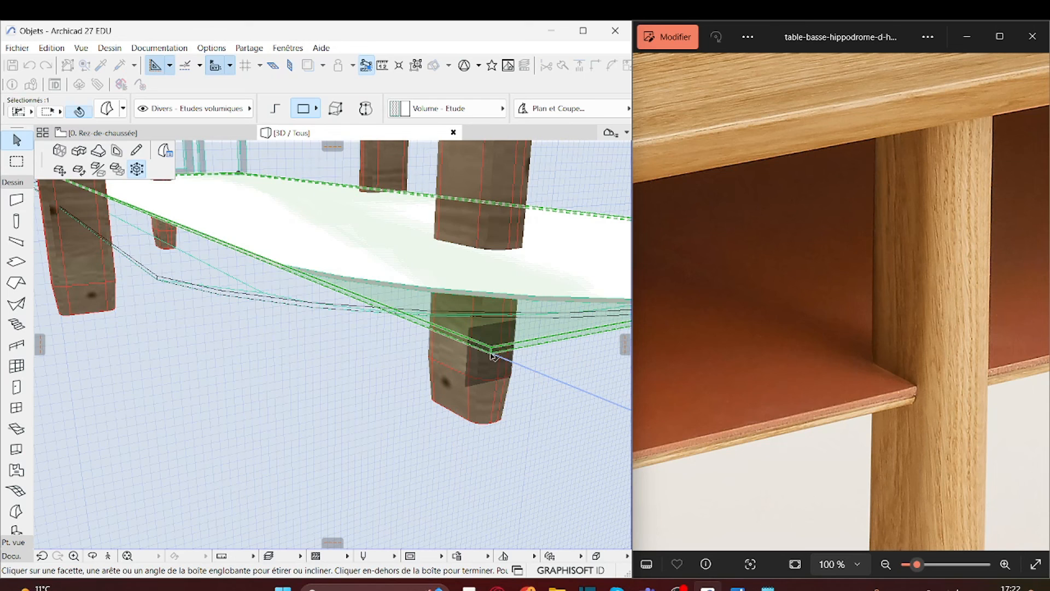
{"action": "left_click", "coordinate": [492, 356]}
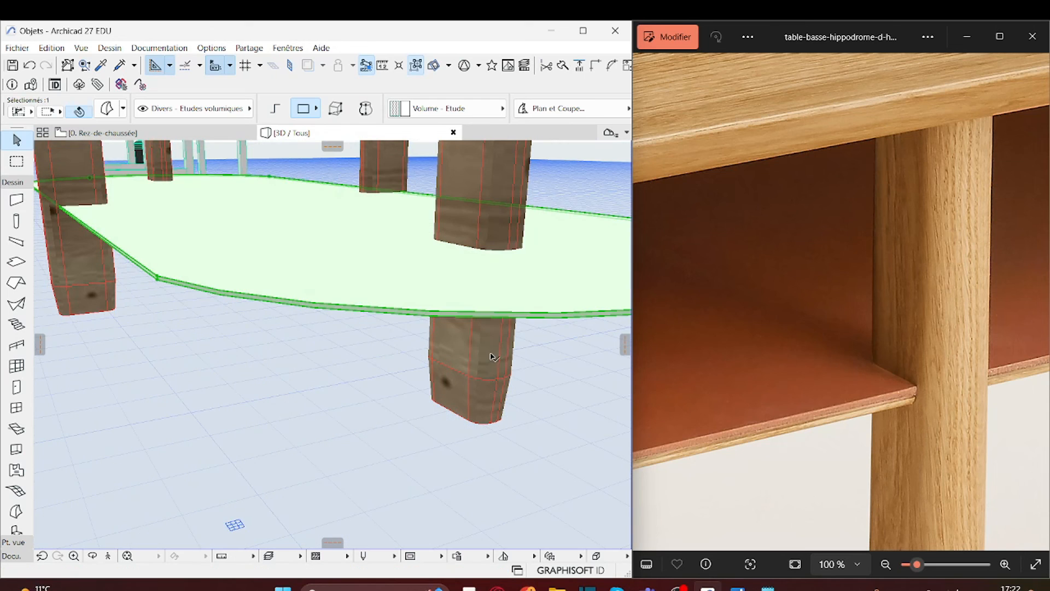
Stretch the bounding box of the shelf's upper layer so that one long side moves inward 0.05.
{"action": "left_click", "coordinate": [156, 278]}
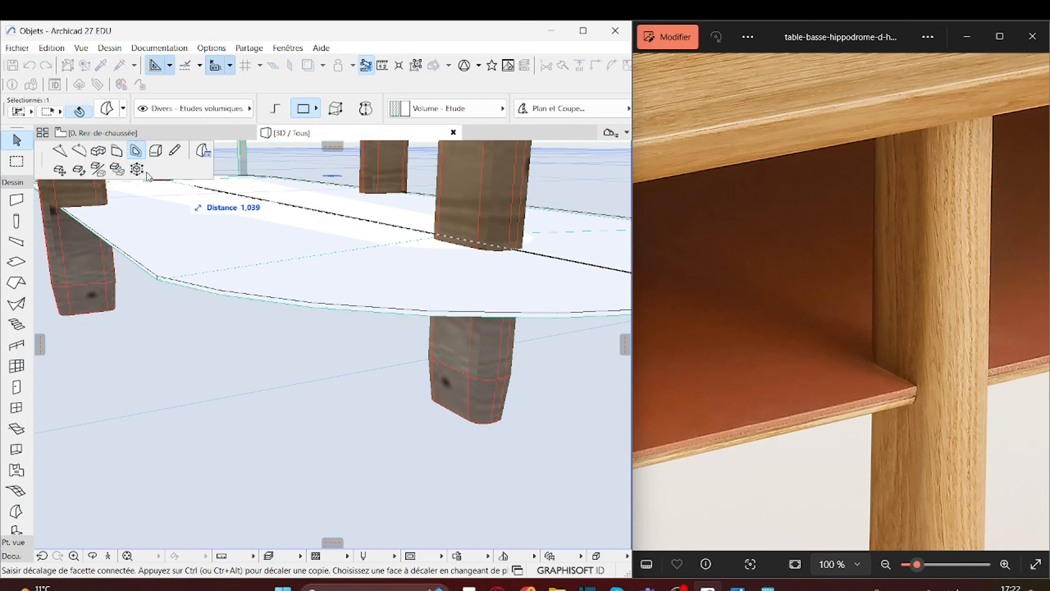
{"action": "left_click", "coordinate": [137, 169]}
{"action": "left_click", "coordinate": [307, 391]}
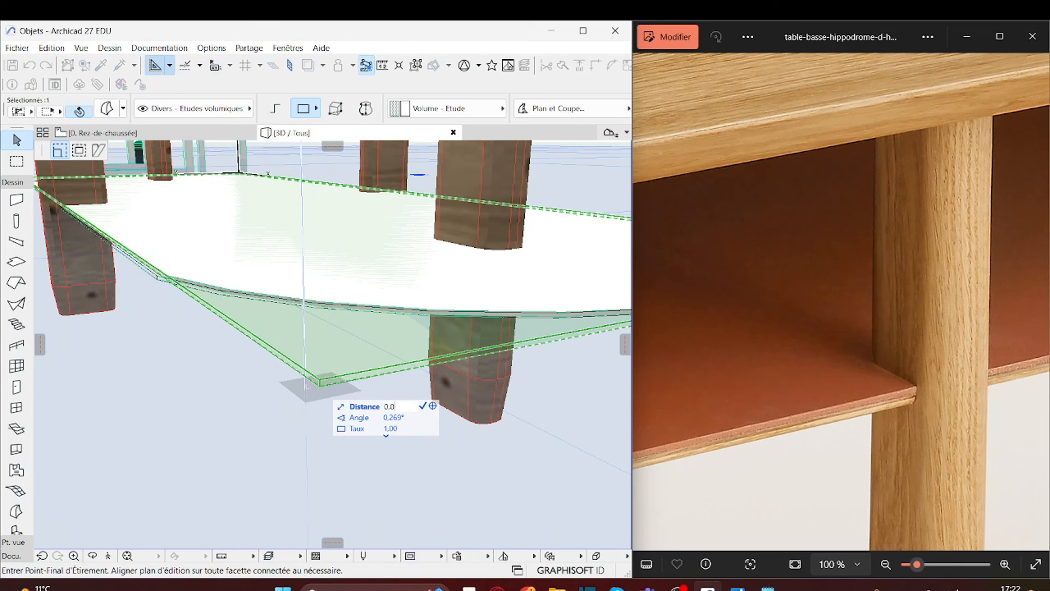
{"action": "left_click", "coordinate": [406, 368]}
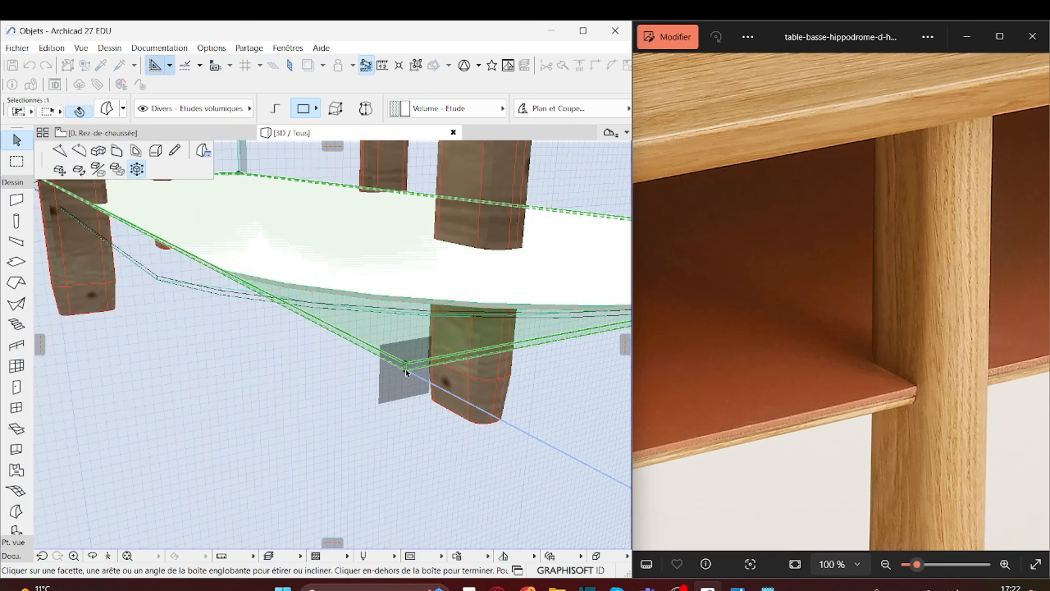
{"action": "left_click", "coordinate": [373, 438]}
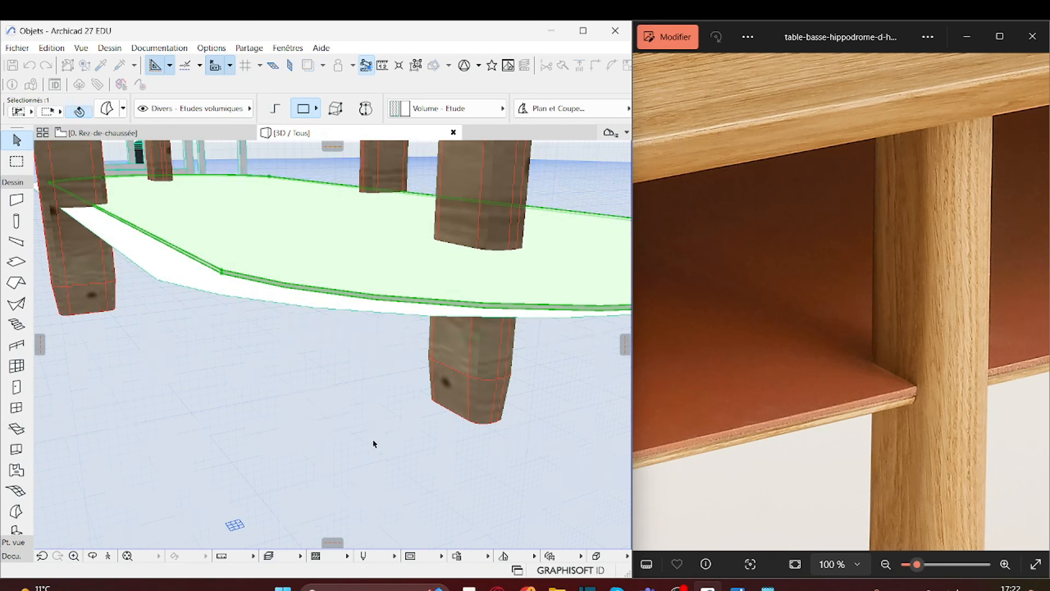
Stretch the opposite long side of the shelf's upper layer inward by 0.05 as well.
{"action": "scroll", "coordinate": [212, 415], "scroll_direction": "down", "scroll_amount": 3}
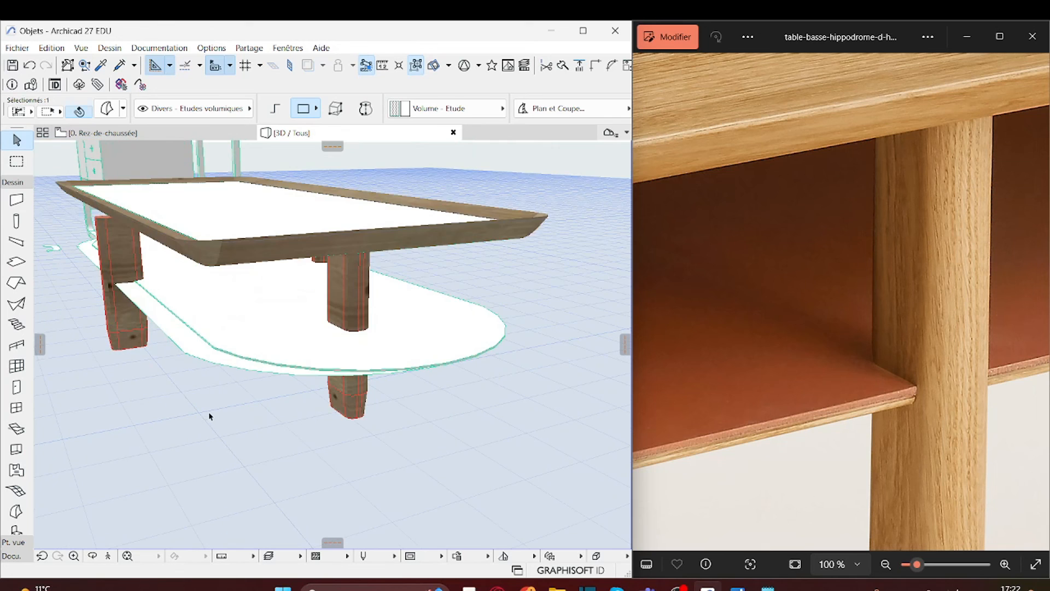
{"action": "middle_click_drag", "start_coordinate": [208, 418], "coordinate": [303, 436], "text": "shift"}
{"action": "middle_click_drag", "start_coordinate": [198, 413], "coordinate": [296, 418], "text": "shift"}
{"action": "left_click", "coordinate": [253, 355]}
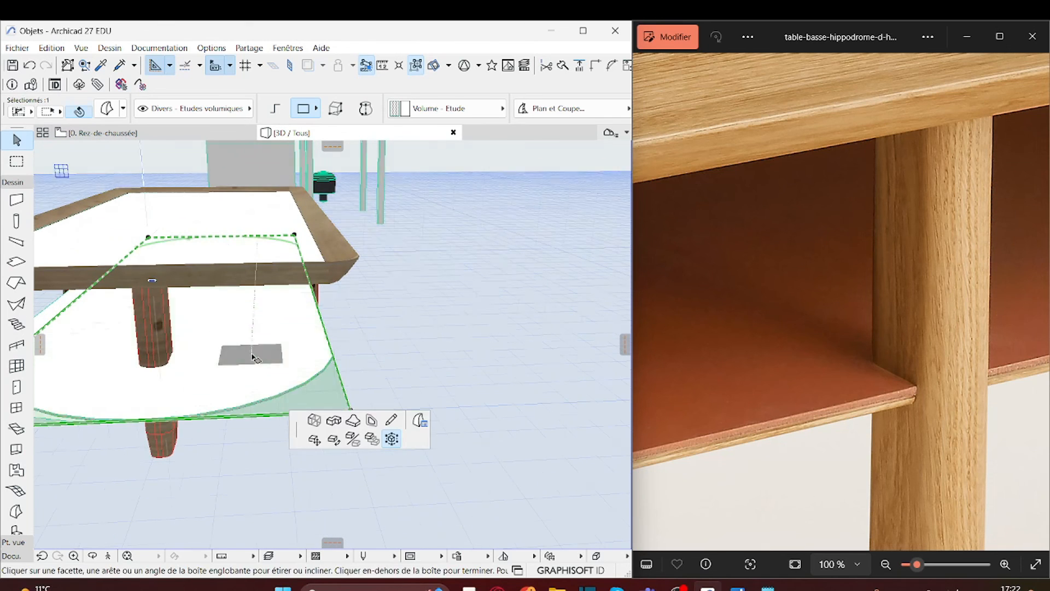
{"action": "scroll", "coordinate": [341, 423], "scroll_direction": "up", "scroll_amount": 3}
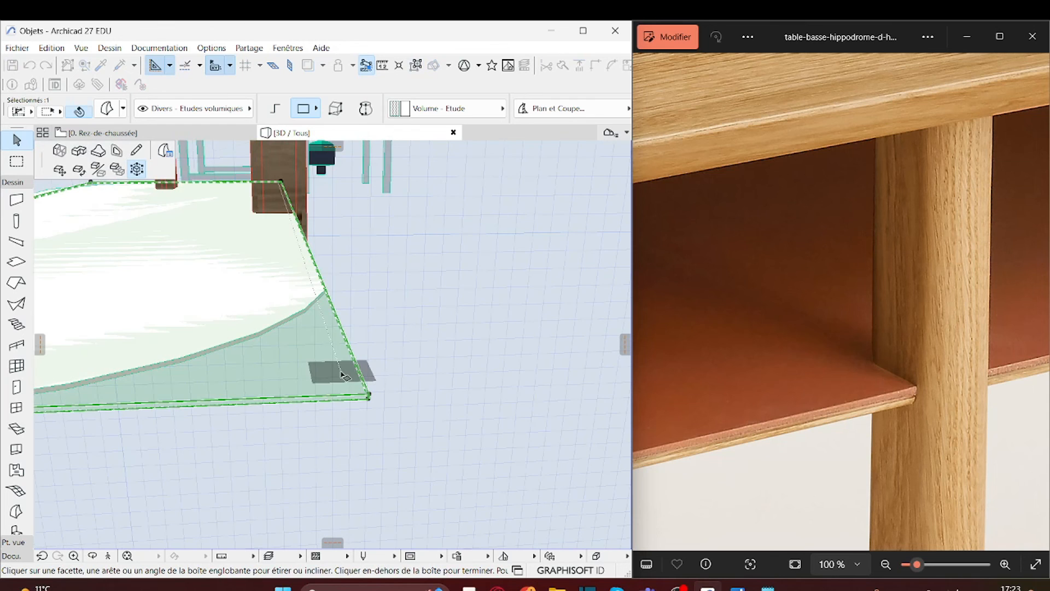
{"action": "left_click", "coordinate": [369, 403]}
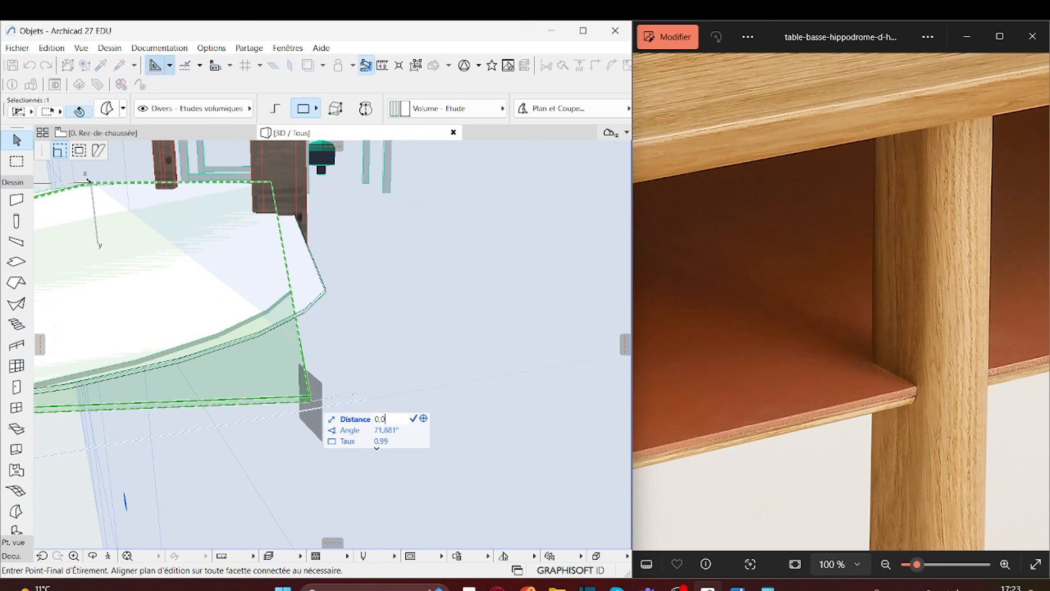
{"action": "key", "text": "Return"}
{"action": "left_click", "coordinate": [383, 405]}
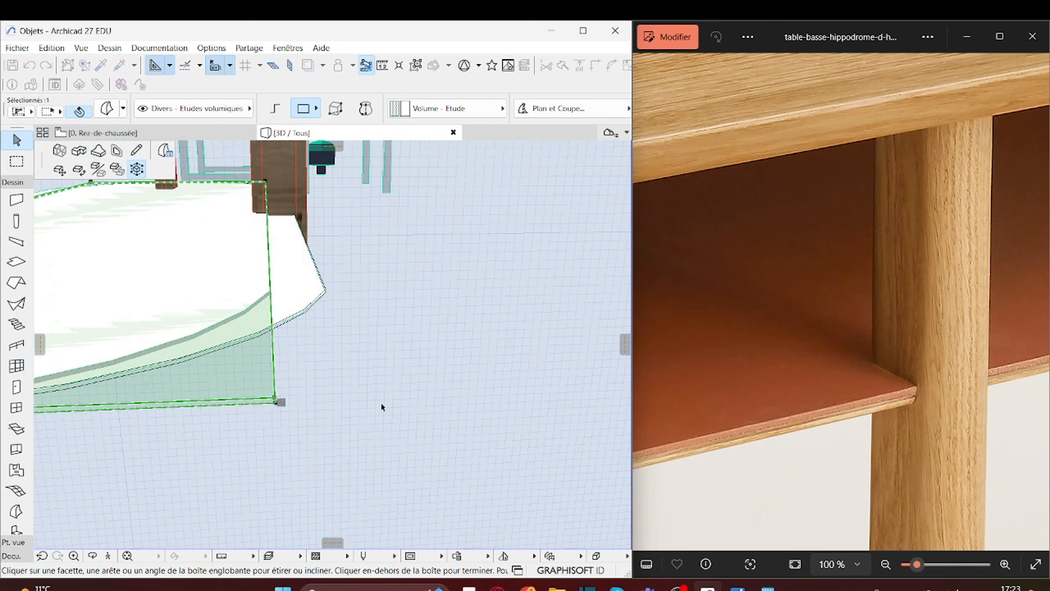
Stretch one long side of the shelf's lower layer inward 0.05 to line up with the narrowed upper layer.
{"action": "middle_click_drag", "start_coordinate": [349, 368], "coordinate": [359, 346], "text": "shift"}
{"action": "left_click", "coordinate": [355, 337]}
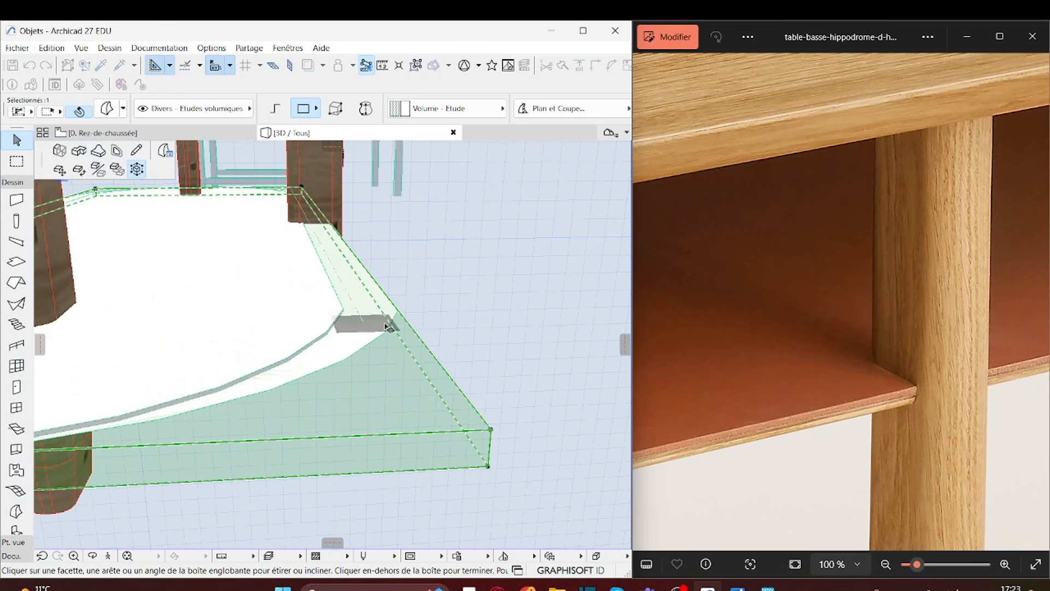
{"action": "left_click", "coordinate": [494, 472]}
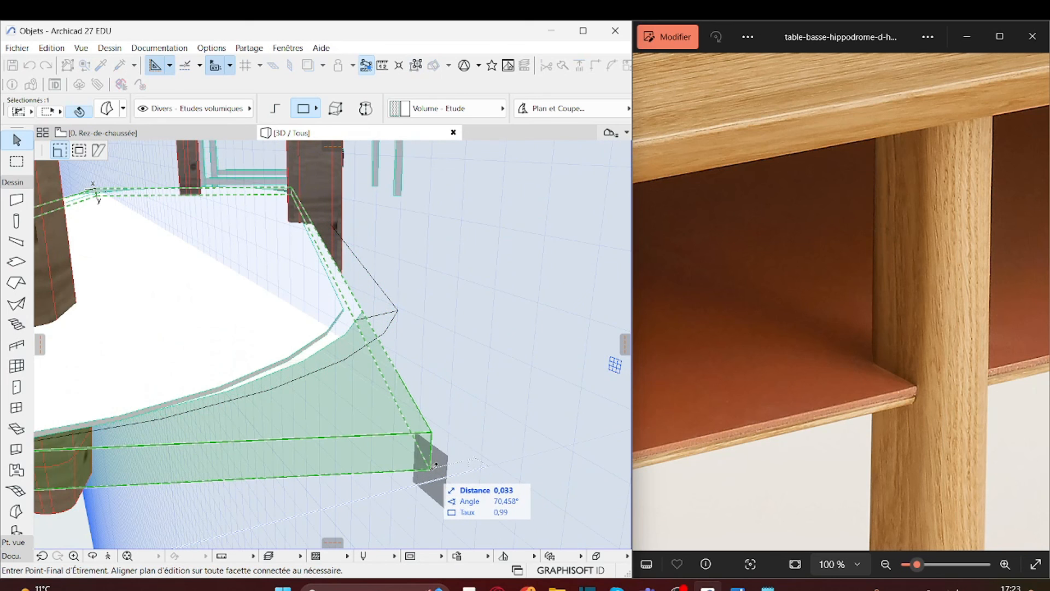
{"action": "type", "text": "0.05"}
{"action": "key", "text": "Return"}
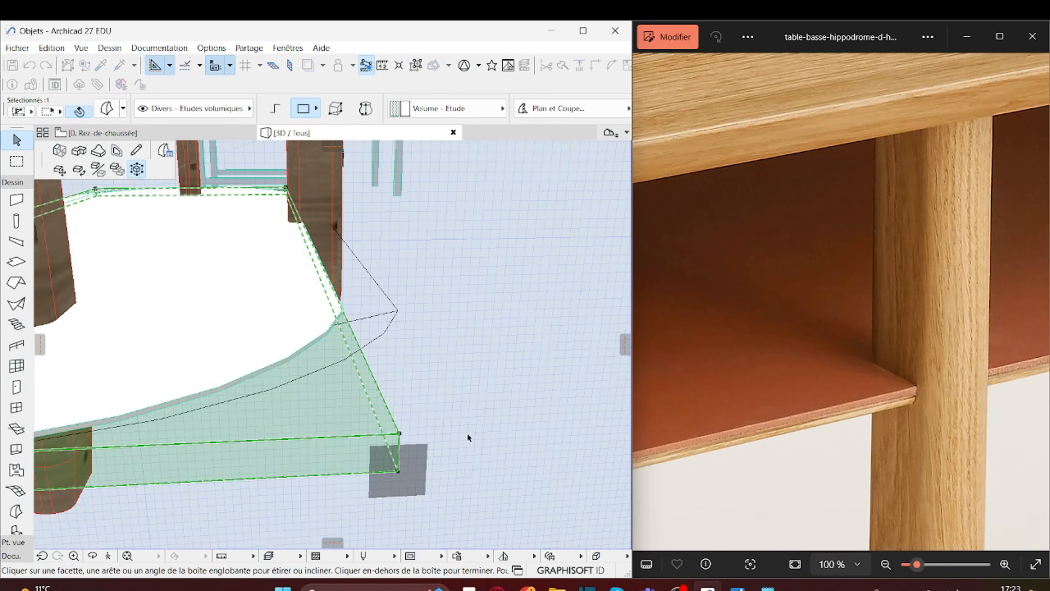
Stretch the lower layer's other long side inward 0.05 so both shelf layers match in width.
{"action": "scroll", "coordinate": [501, 415], "scroll_direction": "down", "scroll_amount": 3}
{"action": "scroll", "coordinate": [293, 491], "scroll_direction": "up", "scroll_amount": 5}
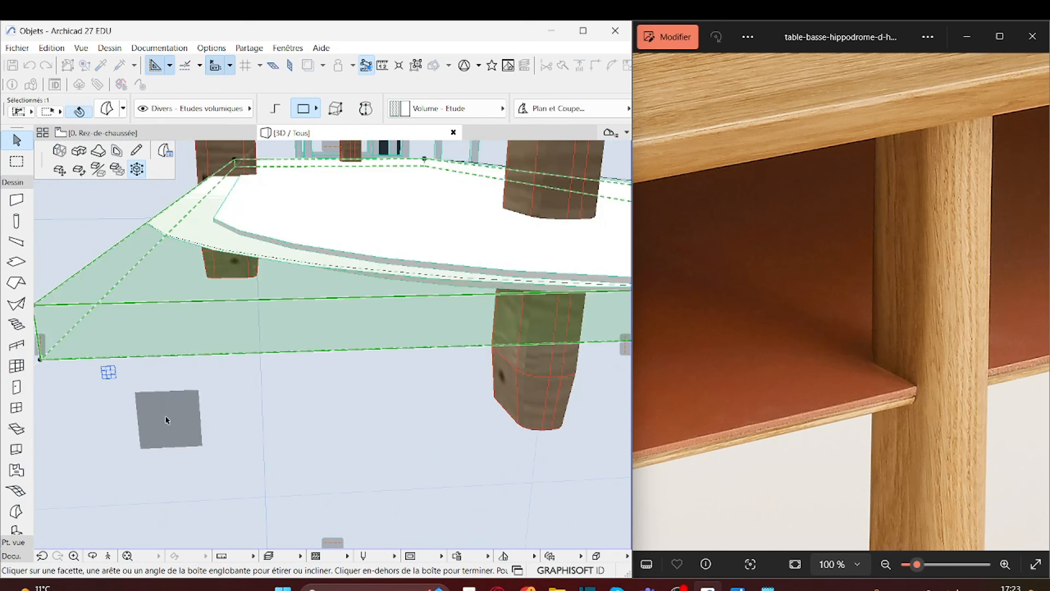
{"action": "left_click", "coordinate": [42, 361]}
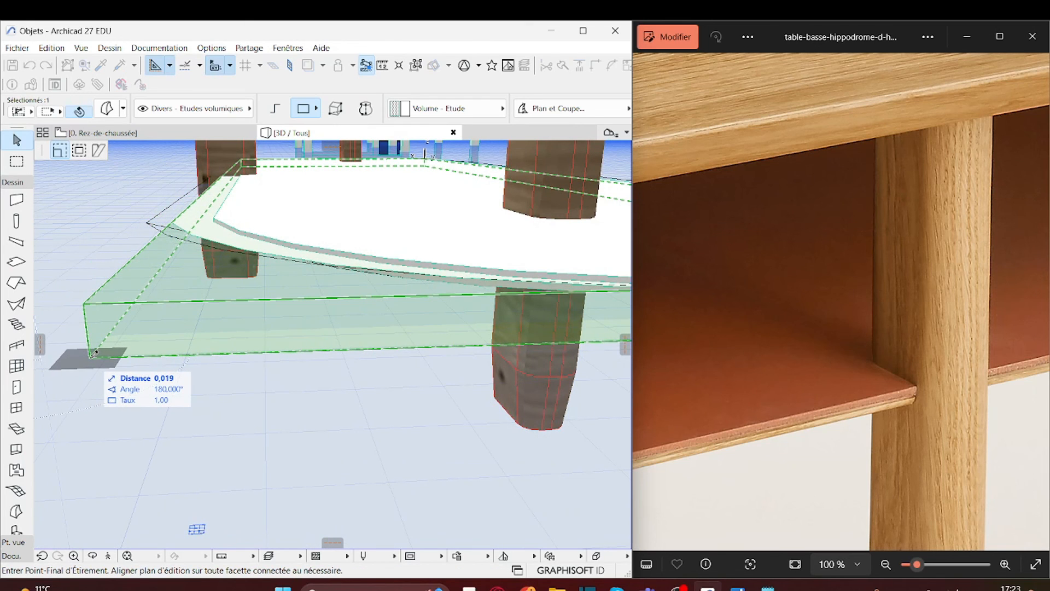
{"action": "type", "text": "0,05"}
{"action": "key", "text": "Return"}
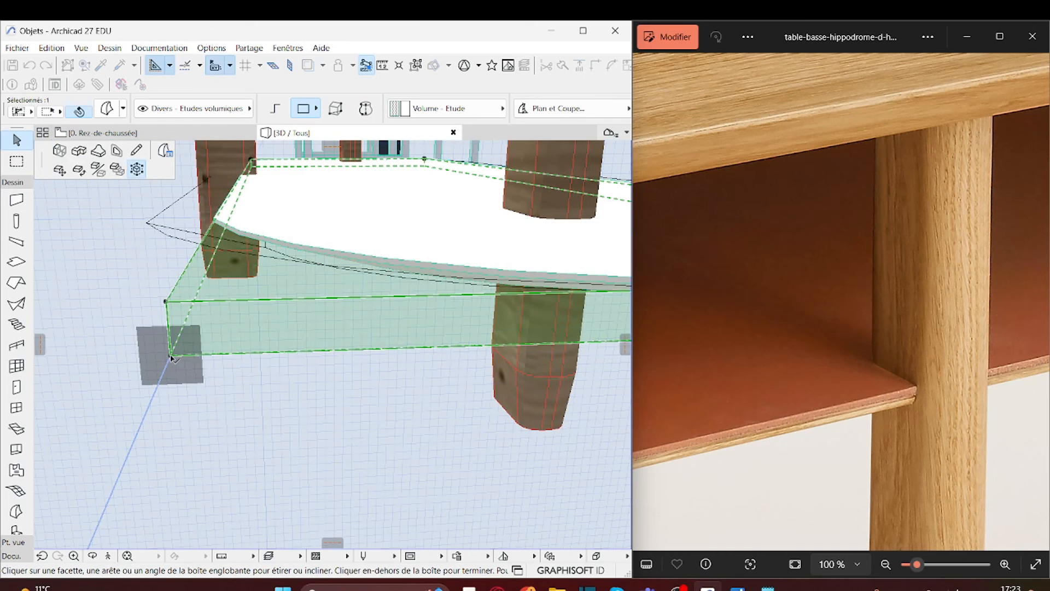
{"action": "scroll", "coordinate": [208, 441], "scroll_direction": "down", "scroll_amount": 5}
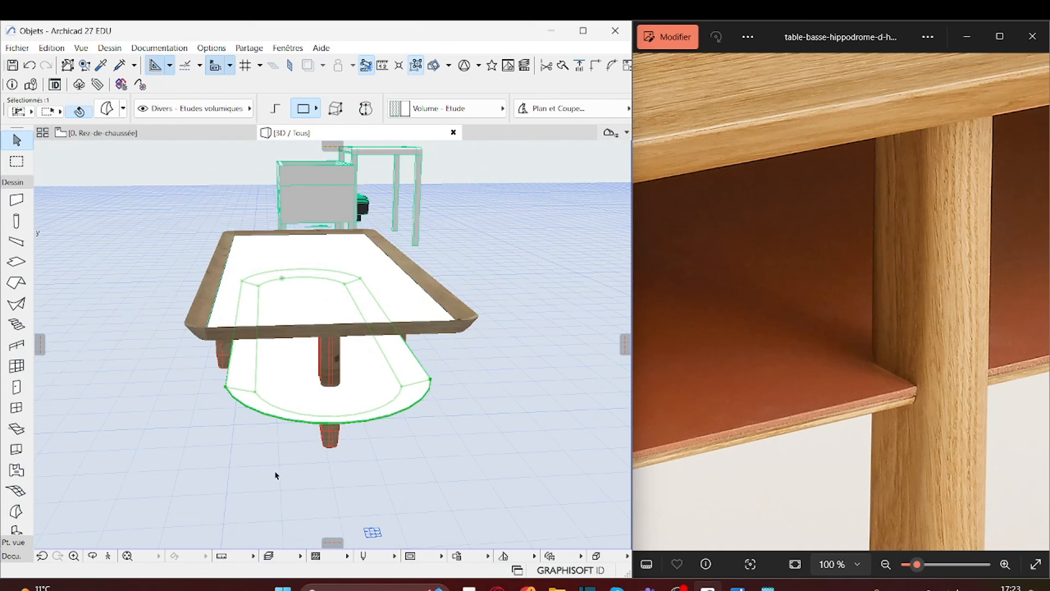
{"action": "middle_click_drag", "start_coordinate": [274, 476], "coordinate": [143, 509], "text": "shift"}
In 3D, move the middle leg on one long side of the table 0.05 inward to follow the narrowed shelf.
{"action": "left_click", "coordinate": [97, 133]}
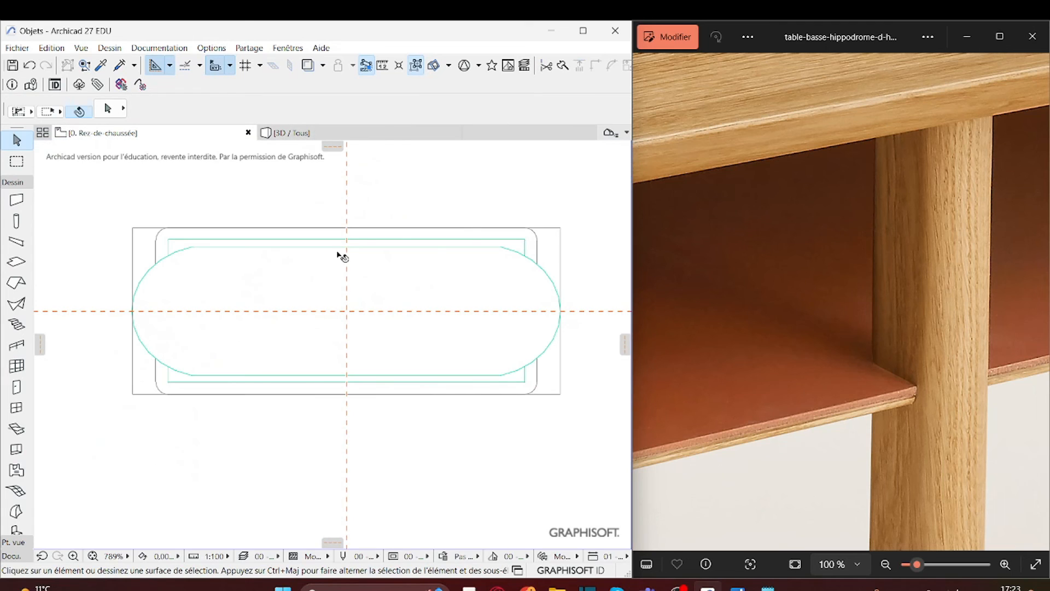
{"action": "left_click", "coordinate": [321, 133]}
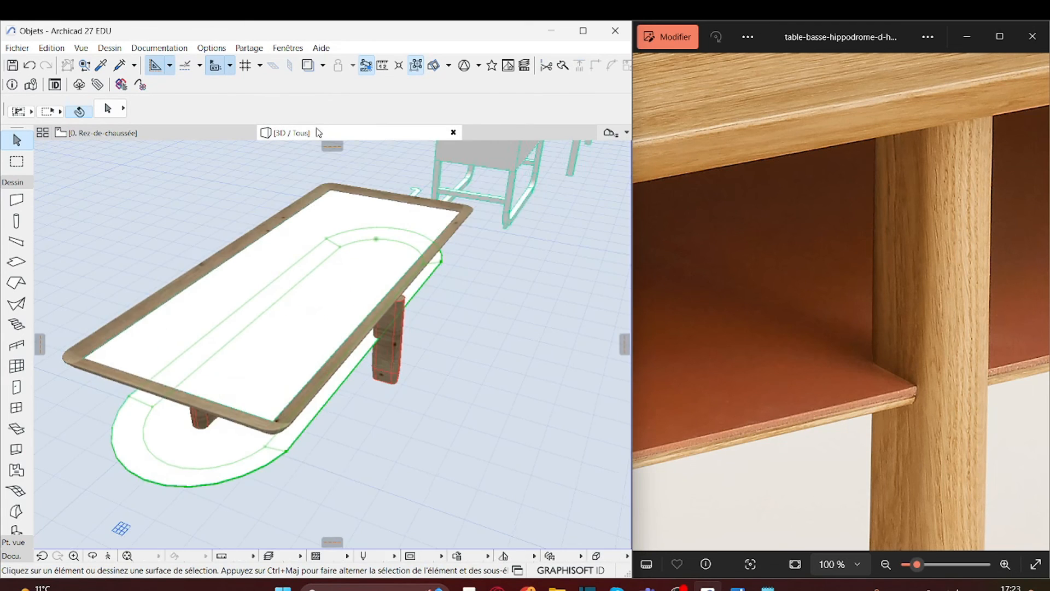
{"action": "scroll", "coordinate": [424, 363], "scroll_direction": "up", "scroll_amount": 5}
{"action": "left_click", "coordinate": [377, 436]}
{"action": "left_click_drag", "start_coordinate": [364, 485], "coordinate": [150, 327]}
{"action": "left_click", "coordinate": [235, 369]}
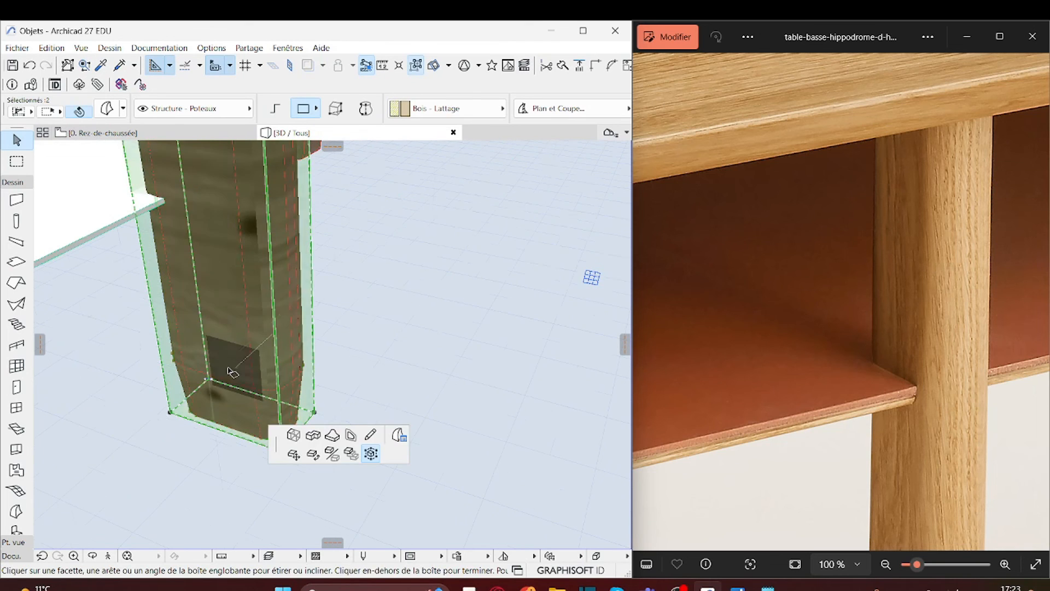
{"action": "left_click", "coordinate": [61, 173]}
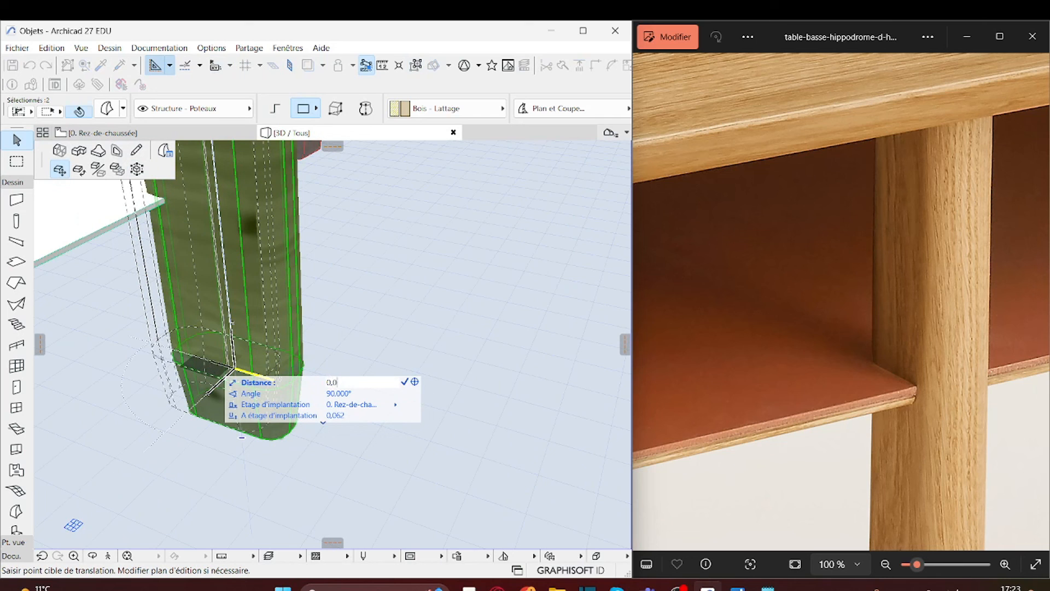
{"action": "type", "text": "0,05"}
{"action": "key", "text": "Return"}
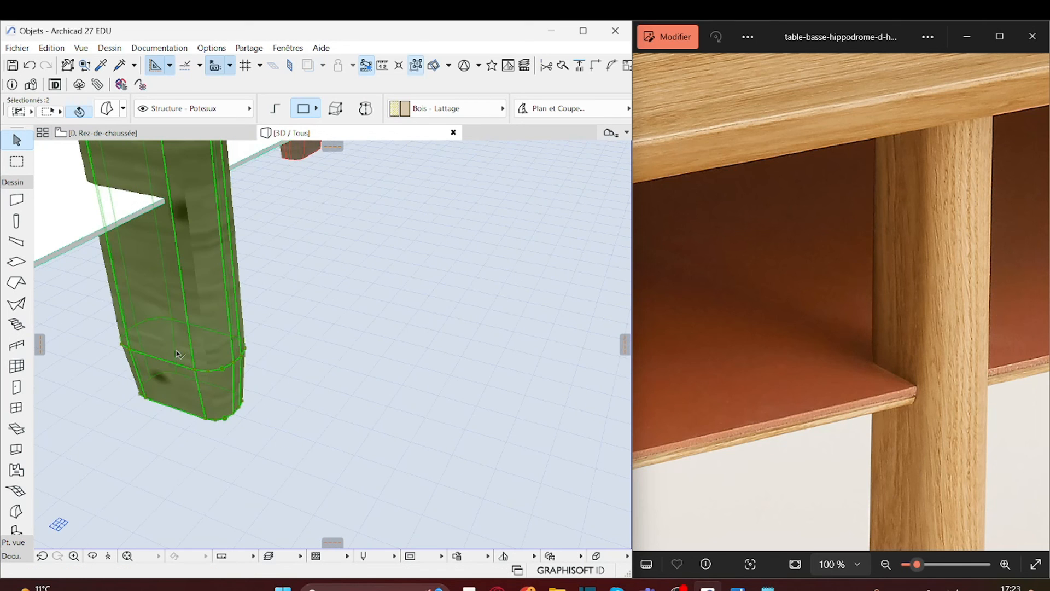
{"action": "scroll", "coordinate": [376, 404], "scroll_direction": "down", "scroll_amount": 5}
{"action": "middle_click_drag", "start_coordinate": [258, 427], "coordinate": [188, 421], "text": "shift"}
{"action": "key", "text": "Escape"}
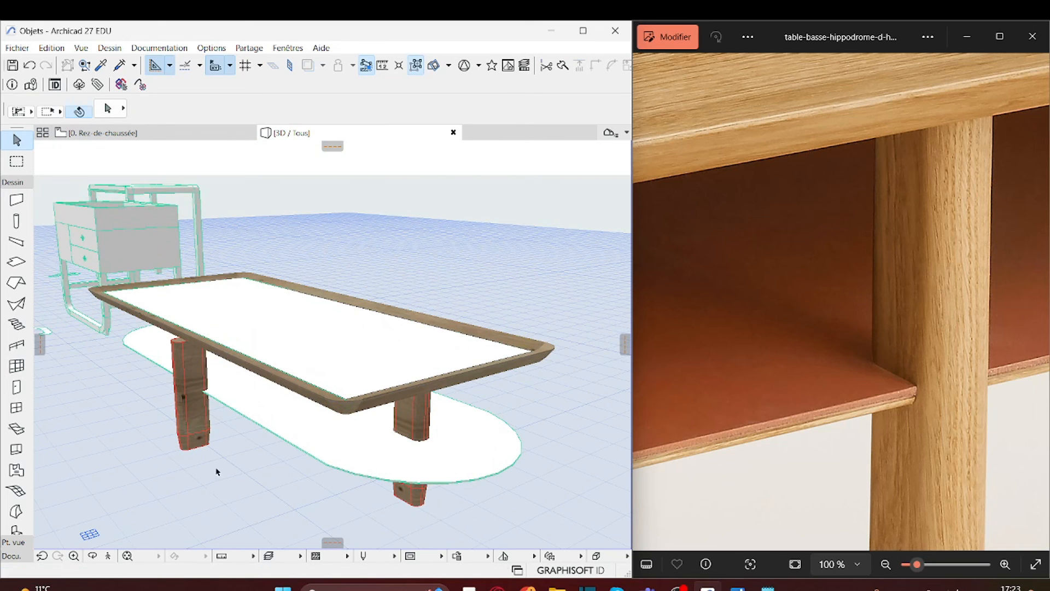
Move the opposite middle leg 0.05 inward toward the table's centre, across the shelf's other long edge.
{"action": "left_click_drag", "start_coordinate": [217, 470], "coordinate": [153, 424]}
{"action": "left_click", "coordinate": [194, 417]}
{"action": "left_click", "coordinate": [210, 427]}
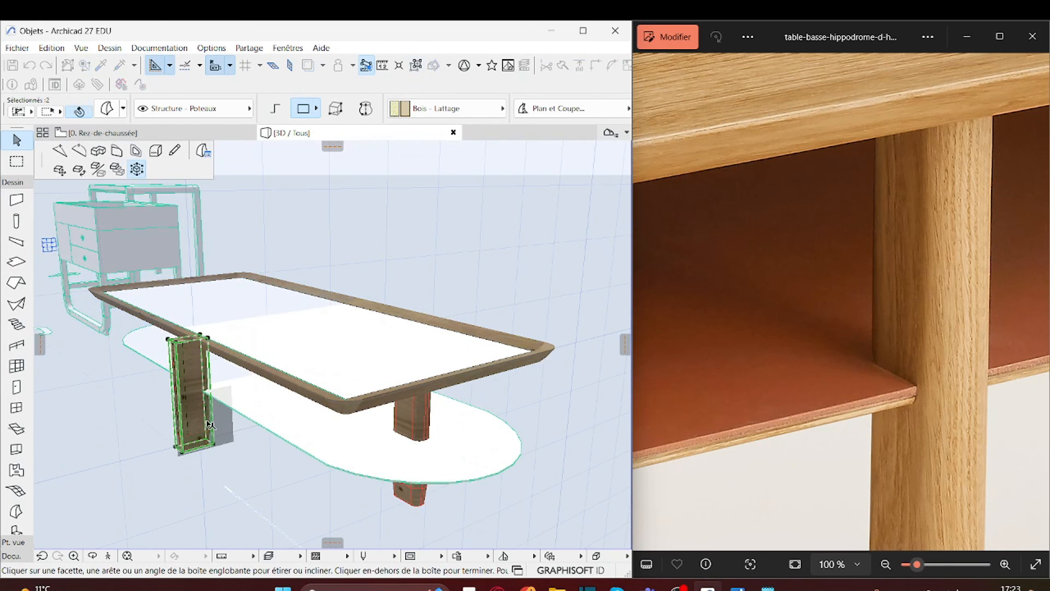
{"action": "left_click", "coordinate": [58, 170]}
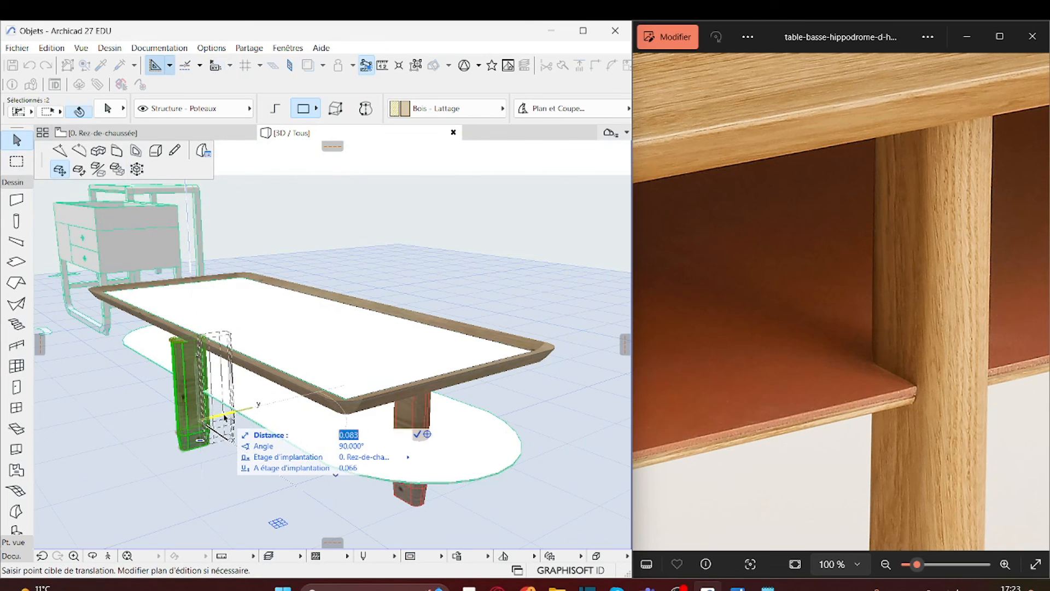
{"action": "type", "text": "0,05"}
{"action": "key", "text": "Return"}
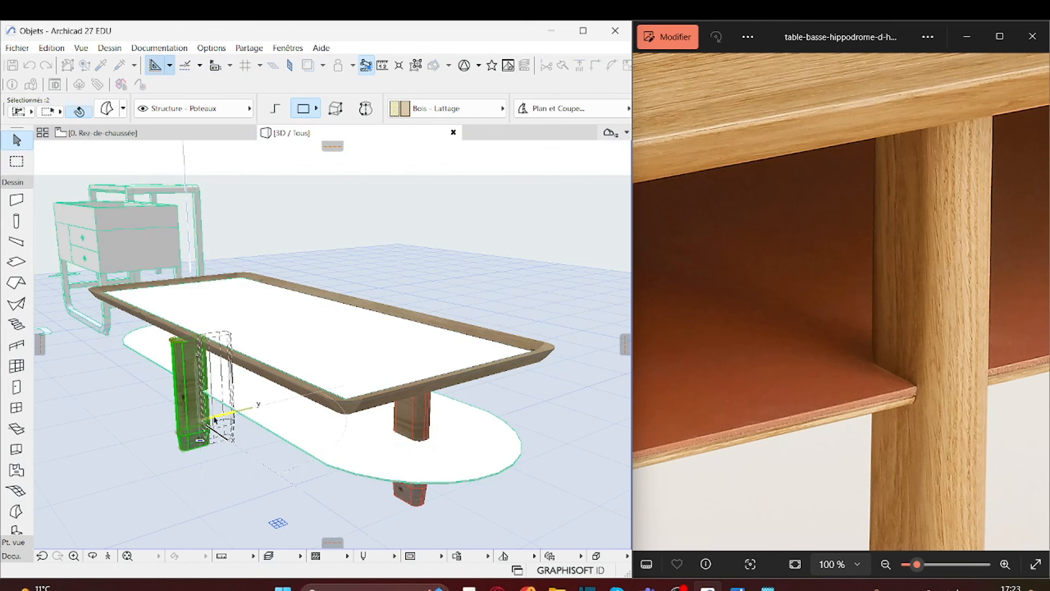
{"action": "left_click", "coordinate": [228, 494]}
Check the assembled table from the side in 3D and close the close-up reference photo.
{"action": "middle_click_drag", "start_coordinate": [318, 543], "coordinate": [421, 535], "text": "shift"}
{"action": "scroll", "coordinate": [772, 407], "scroll_direction": "down", "scroll_amount": 3}
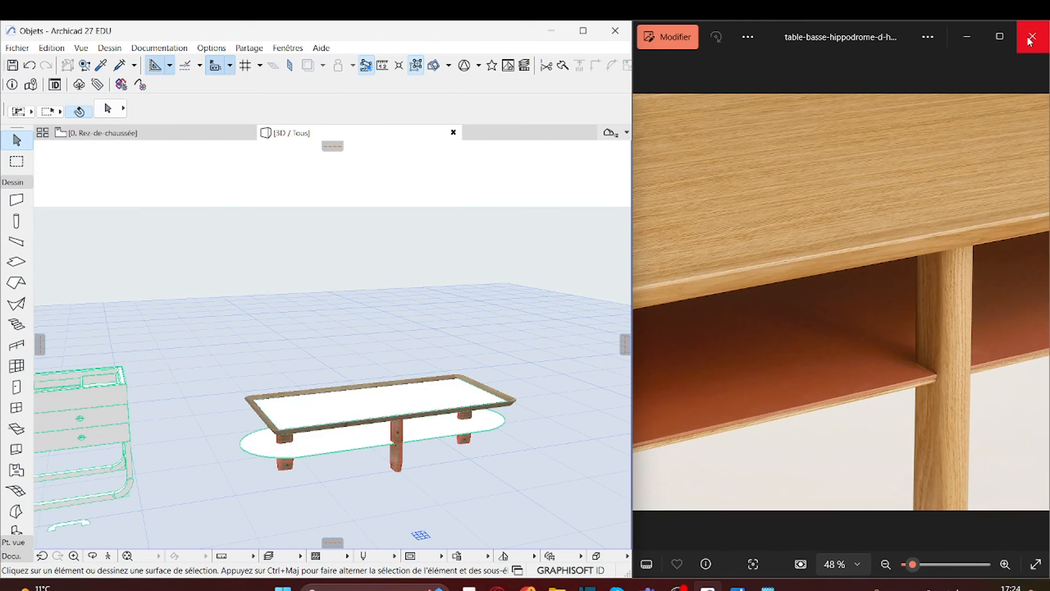
{"action": "scroll", "coordinate": [353, 489], "scroll_direction": "up", "scroll_amount": 6}
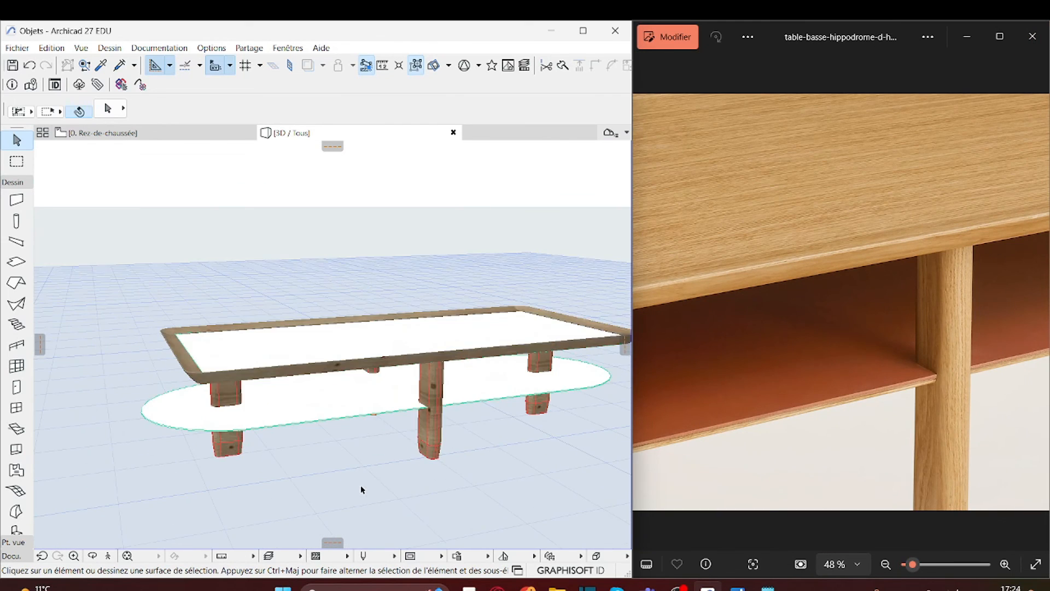
{"action": "scroll", "coordinate": [361, 487], "scroll_direction": "down", "scroll_amount": 3}
{"action": "middle_click_drag", "start_coordinate": [470, 363], "coordinate": [456, 339]}
{"action": "left_click", "coordinate": [1034, 36]}
{"action": "left_click", "coordinate": [1034, 36]}
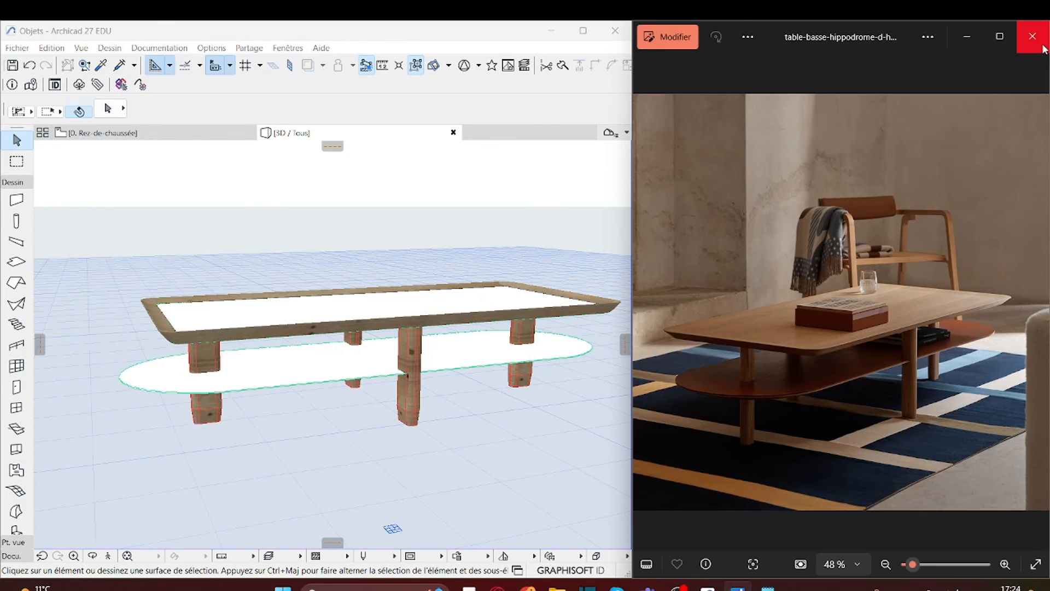